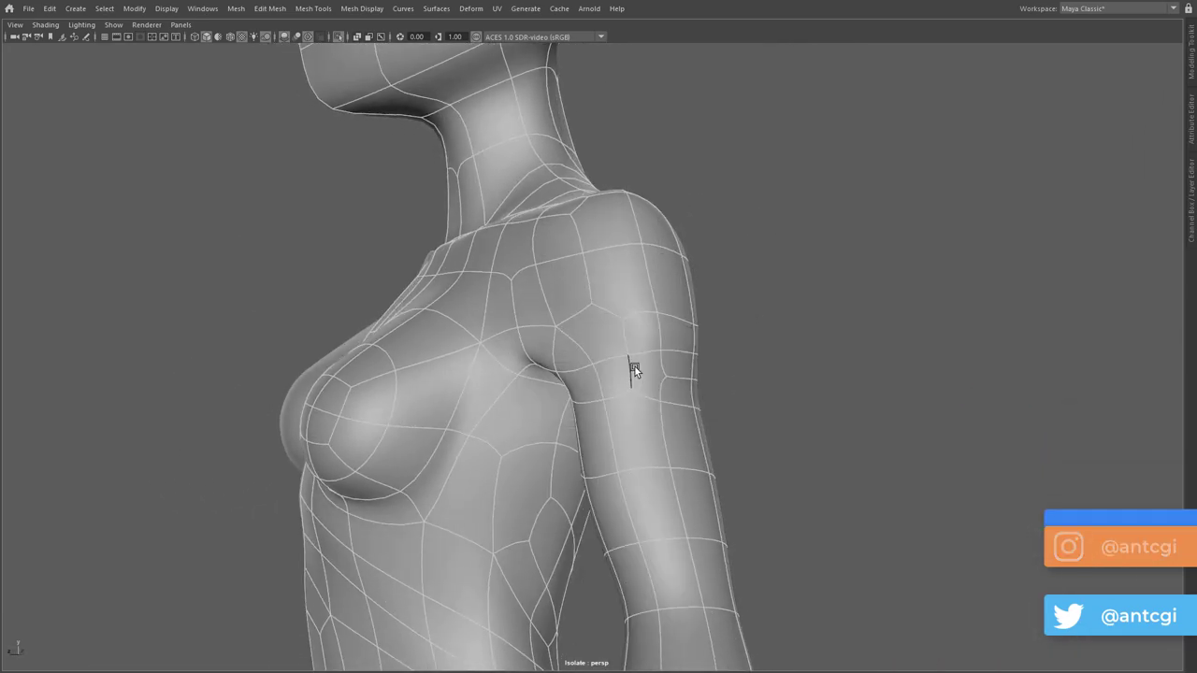
# - Clean up the edge flow around the upper arm and armpit of the body mesh by editing surplus edges
pyautogui.keyDown('shift'); pyautogui.rightClick(635, 366); pyautogui.keyUp('shift')
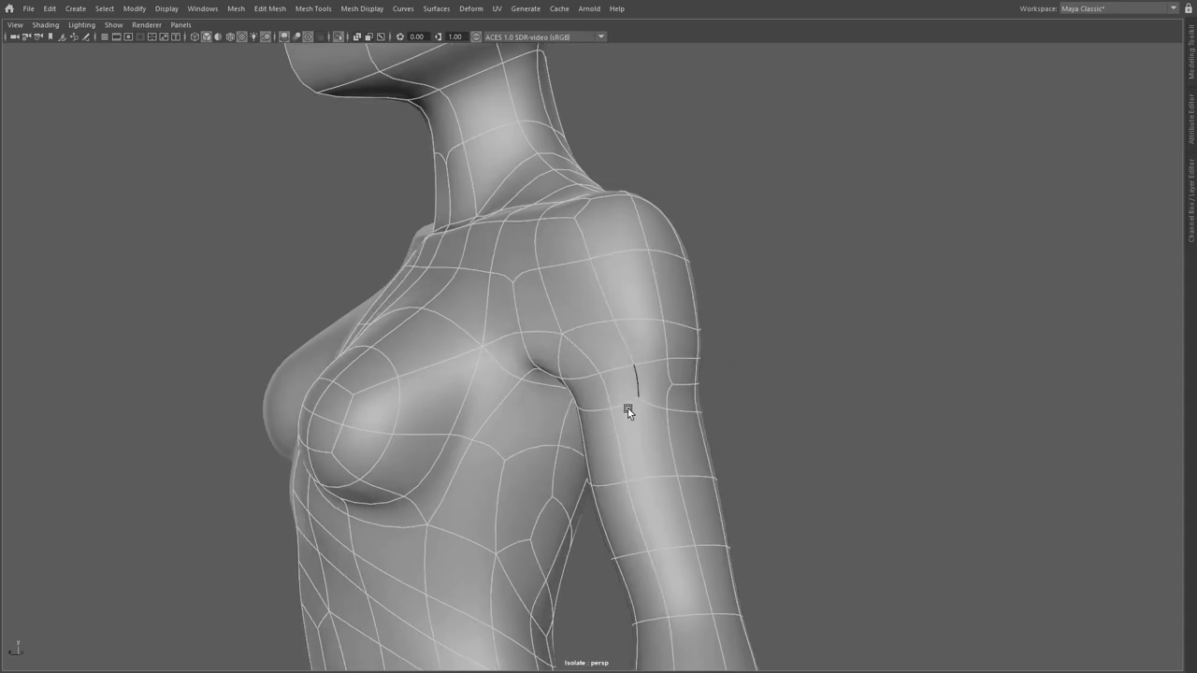
pyautogui.keyDown('shift'); pyautogui.rightClick(628, 412); pyautogui.keyUp('shift')
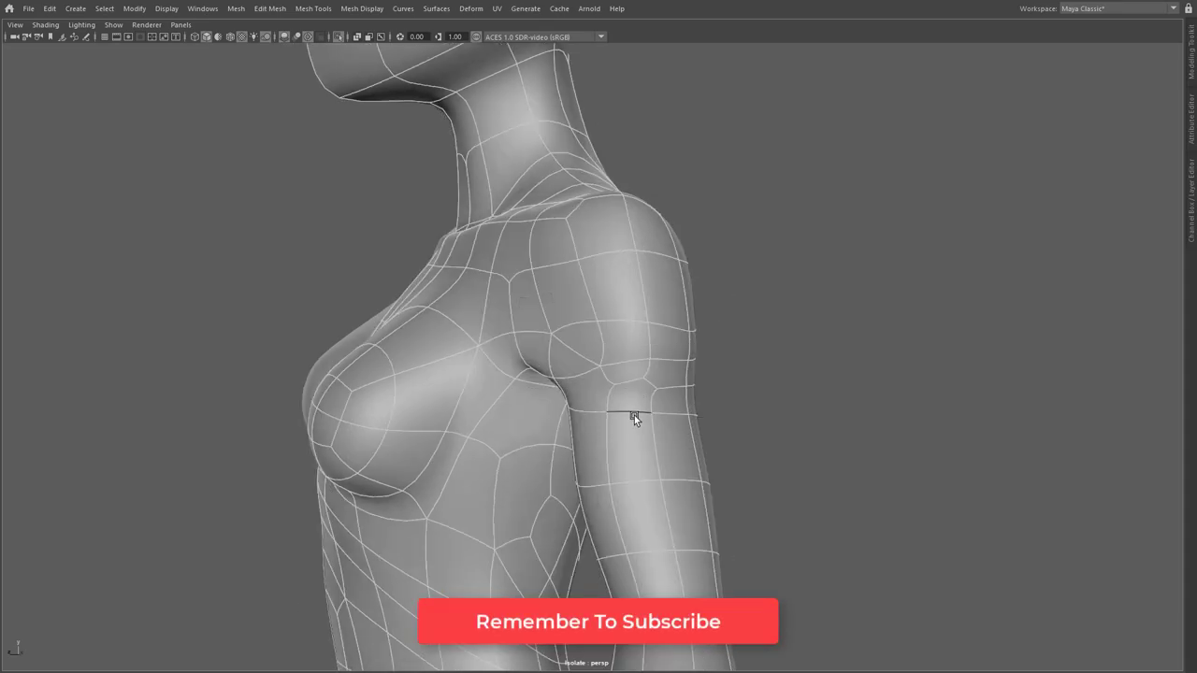
pyautogui.keyDown('shift'); pyautogui.rightClick(634, 379); pyautogui.keyUp('shift')
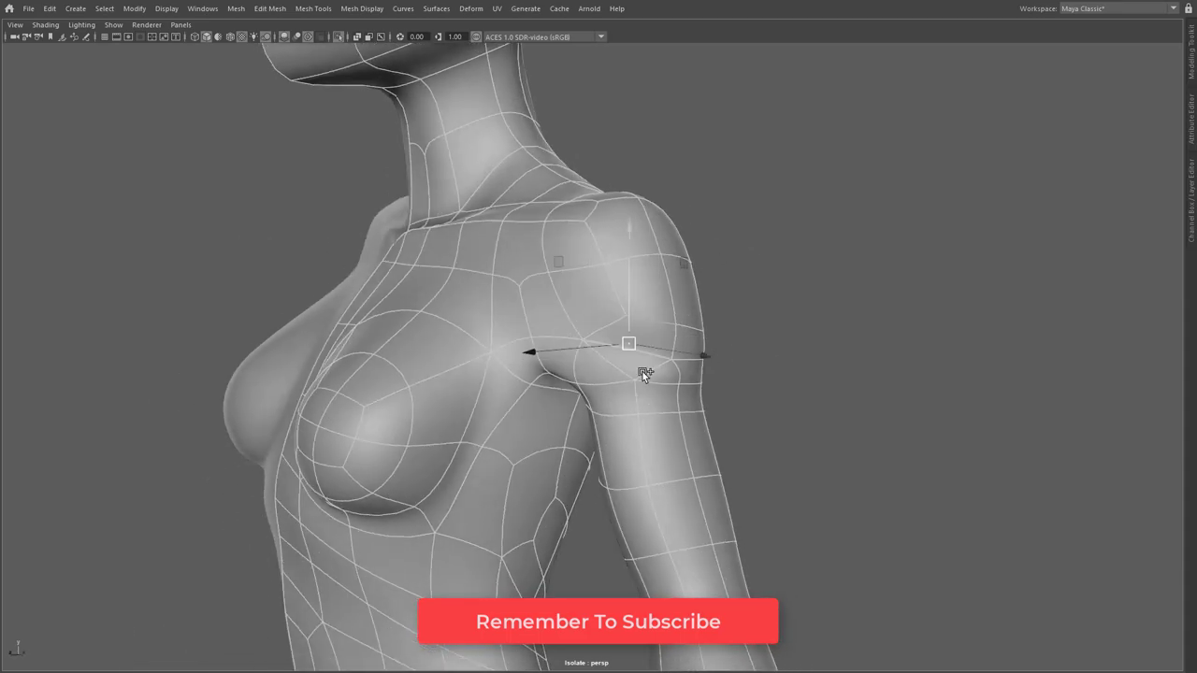
pyautogui.keyDown('shift'); pyautogui.moveTo(627, 376); pyautogui.dragTo(622, 556, button='right'); pyautogui.keyUp('shift')
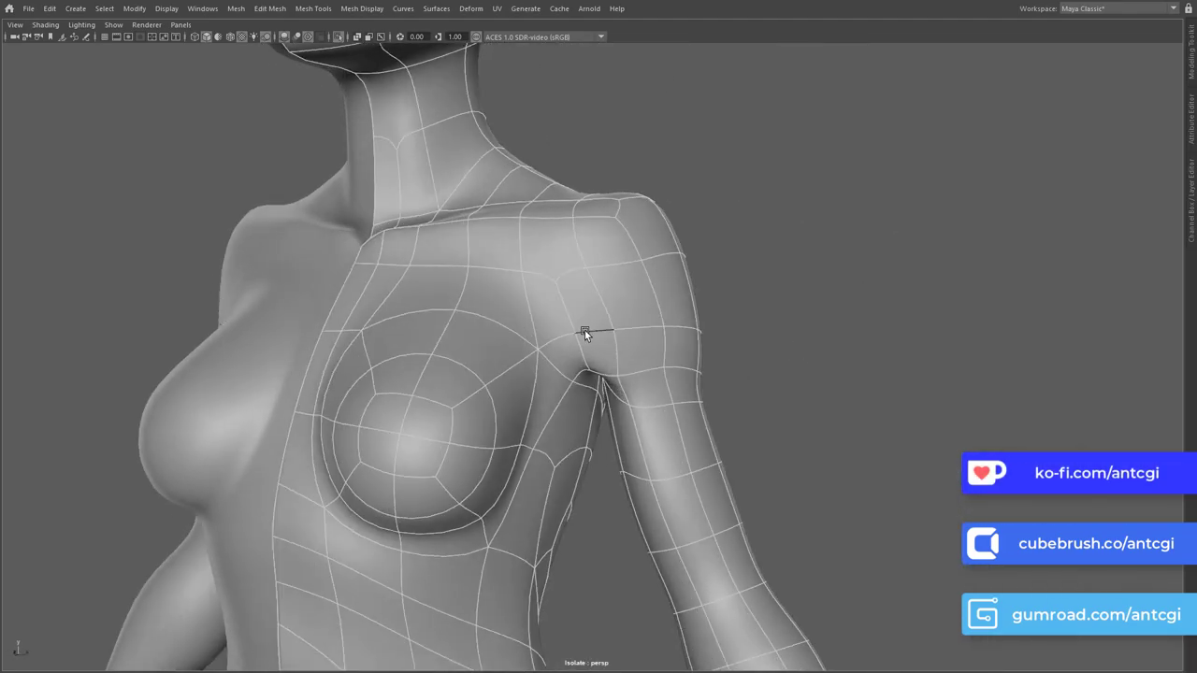
pyautogui.click(585, 332)
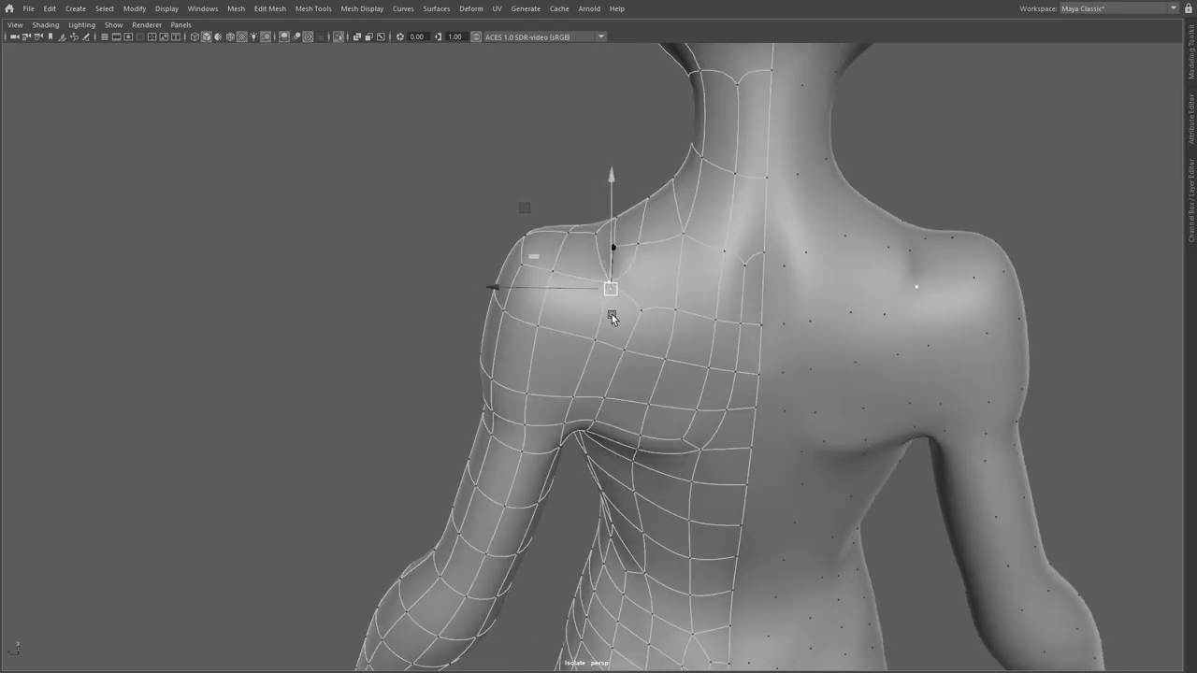
# - Rework the edge flow over the upper back and the top of the shoulder
pyautogui.keyDown('shift'); pyautogui.moveTo(648, 303); pyautogui.dragTo(651, 504, button='right'); pyautogui.keyUp('shift')
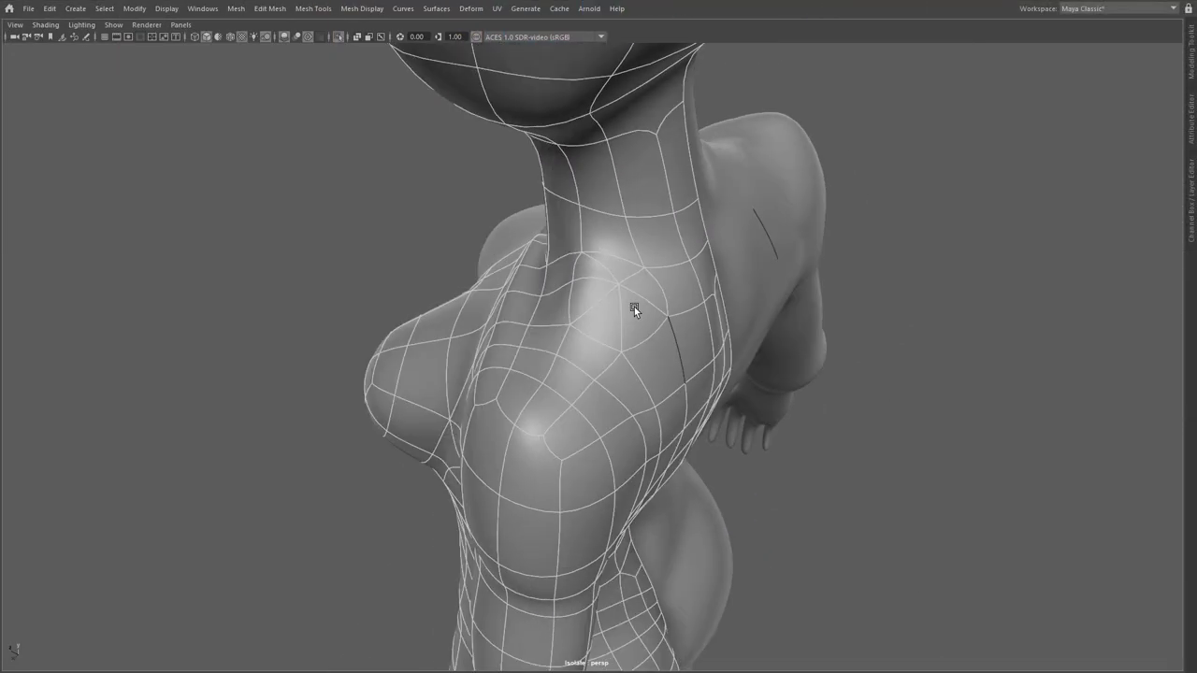
pyautogui.click(603, 271)
pyautogui.keyDown('shift'); pyautogui.moveTo(656, 360); pyautogui.dragTo(750, 327, button='right'); pyautogui.keyUp('shift')
pyautogui.keyDown('alt'); pyautogui.moveTo(750, 326); pyautogui.dragTo(702, 304); pyautogui.keyUp('alt')
pyautogui.click(613, 297)
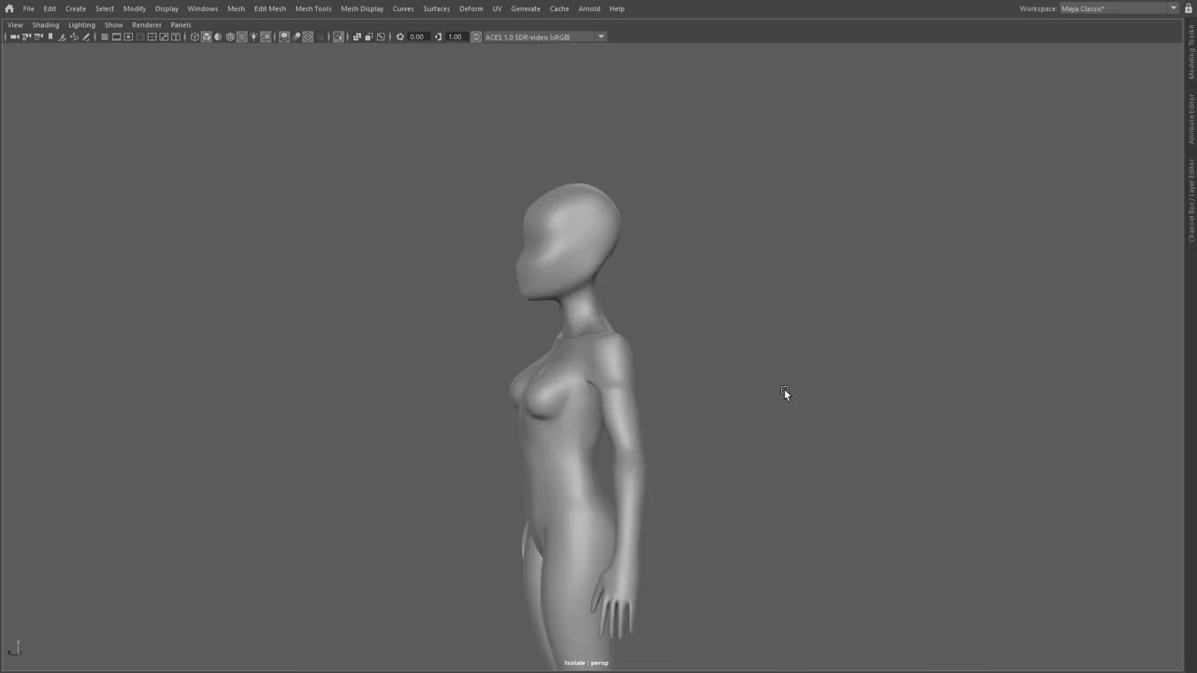
# - Adjust the viewport shading and inspect the sculpted torso from several sides
pyautogui.keyDown('alt'); pyautogui.moveTo(784, 388); pyautogui.dragTo(570, 391); pyautogui.keyUp('alt')
pyautogui.click(48, 9)
pyautogui.moveTo(104, 164)
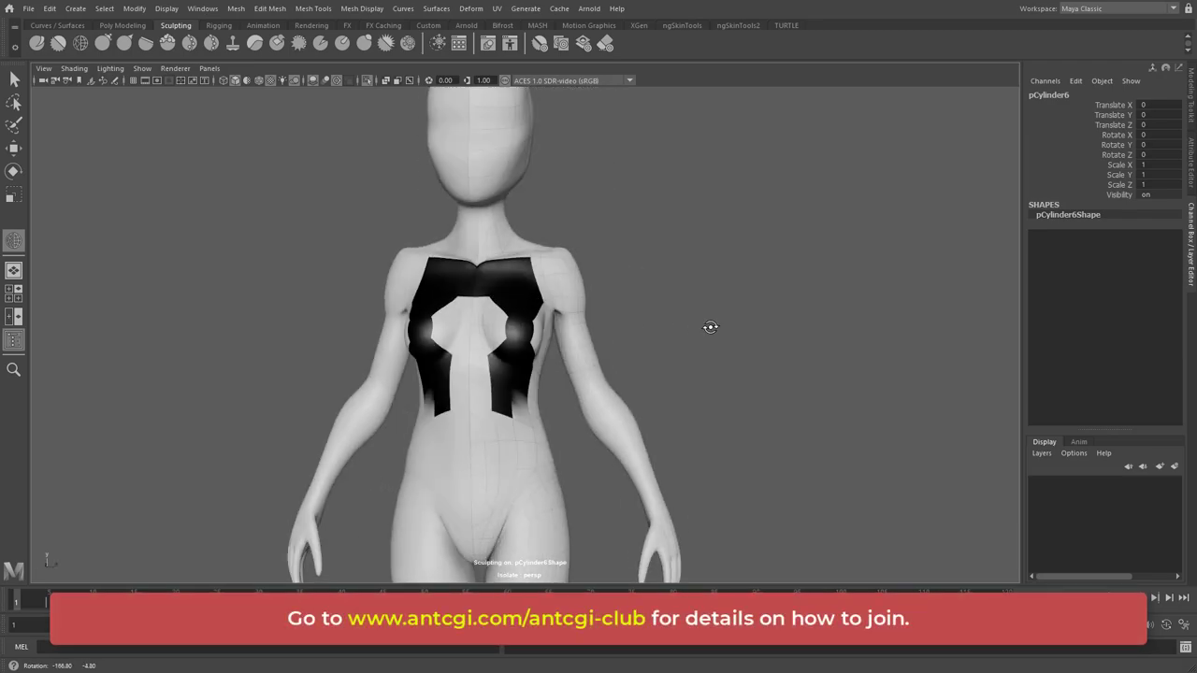
pyautogui.click(74, 68)
pyautogui.click(108, 169)
pyautogui.keyDown('alt'); pyautogui.moveTo(584, 416); pyautogui.dragTo(663, 433, button='right'); pyautogui.keyUp('alt')
pyautogui.moveTo(680, 434)
pyautogui.keyDown('alt'); pyautogui.mouseDown()
pyautogui.moveTo(320, 422)
pyautogui.moveTo(594, 426)
pyautogui.mouseUp(); pyautogui.keyUp('alt')
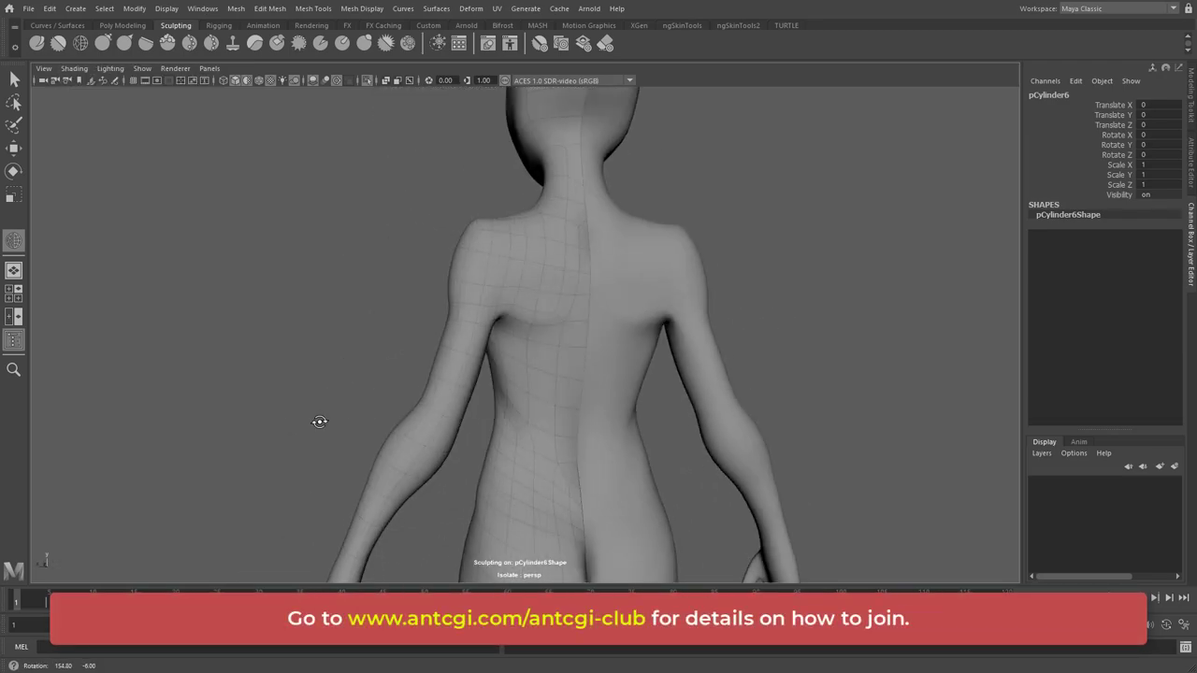
# - Switch from sculpting to the Move tool and change the viewport shading of the body mesh
pyautogui.press('w')
pyautogui.click(74, 69)
pyautogui.click(91, 170)
pyautogui.keyDown('alt'); pyautogui.moveTo(598, 341); pyautogui.dragTo(706, 346, button='right'); pyautogui.keyUp('alt')
pyautogui.keyDown('alt'); pyautogui.moveTo(706, 346); pyautogui.dragTo(564, 417); pyautogui.keyUp('alt')
pyautogui.moveTo(564, 414)
pyautogui.mouseDown(button='right')
pyautogui.moveTo(570, 356)
pyautogui.moveTo(573, 555)
pyautogui.mouseUp(button='right')
pyautogui.click(570, 371)
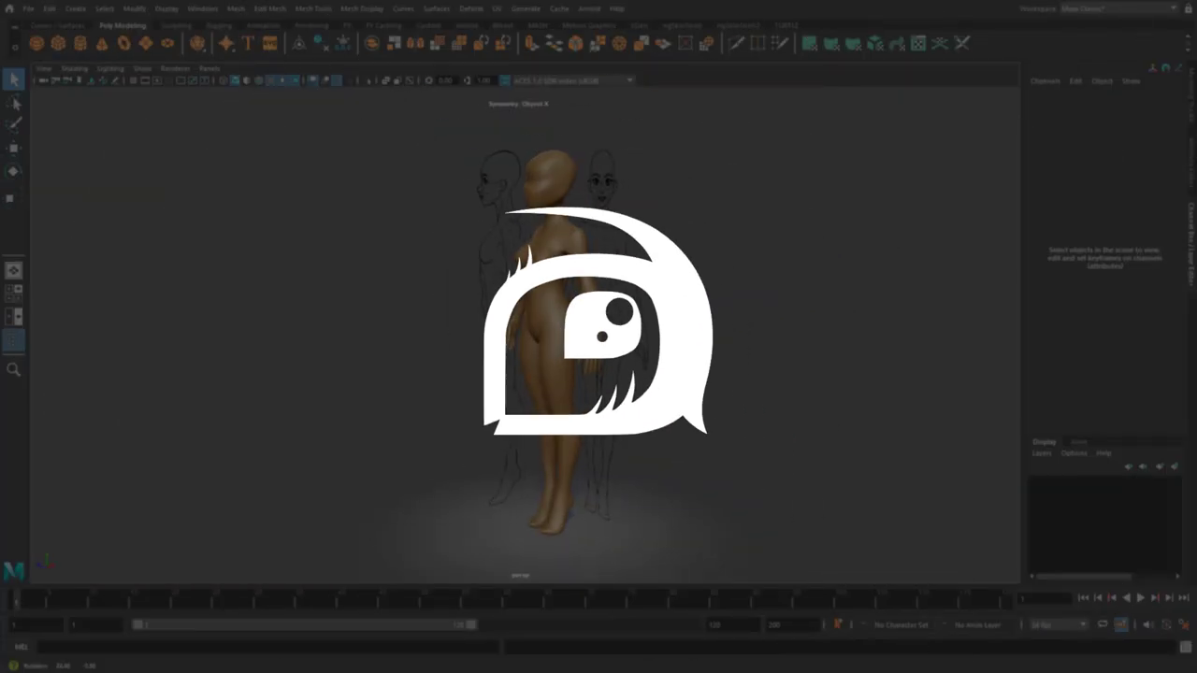
# - Show the perspective view of the character and its reference drawings in full screen mode
pyautogui.keyDown('alt'); pyautogui.moveTo(561, 281); pyautogui.dragTo(636, 273); pyautogui.keyUp('alt')
pyautogui.scroll(4, 636, 272)
pyautogui.keyDown('alt'); pyautogui.moveTo(554, 222); pyautogui.dragTo(534, 283, button='middle'); pyautogui.keyUp('alt')
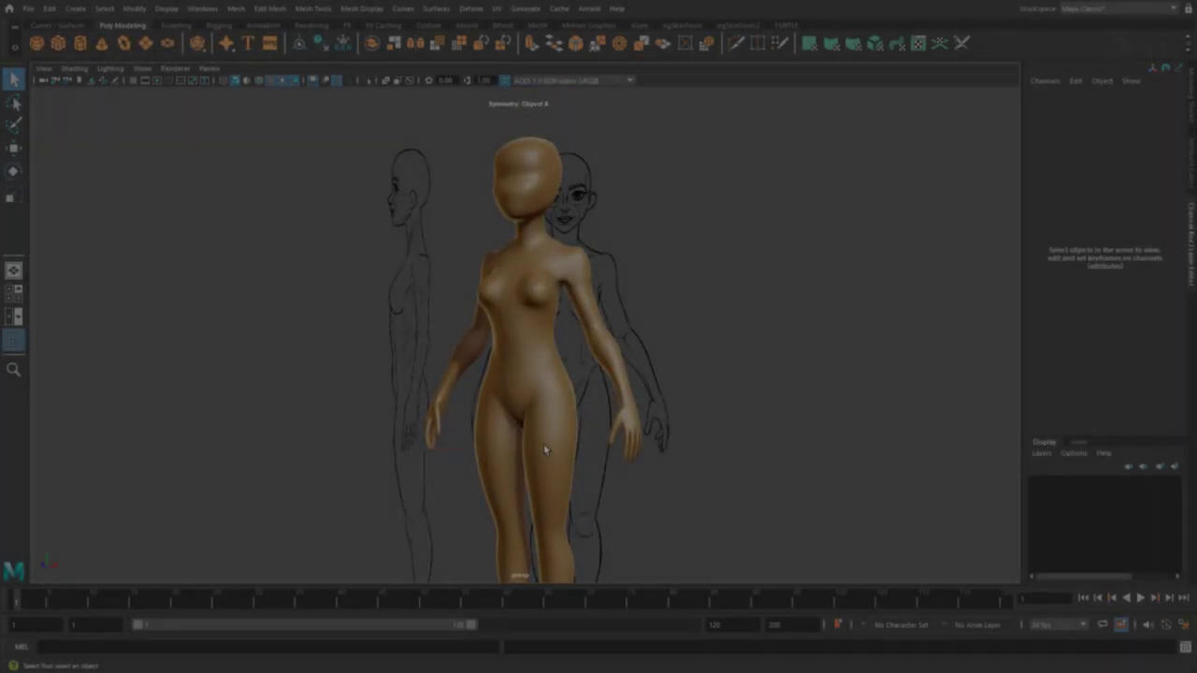
pyautogui.moveTo(545, 455)
pyautogui.keyDown('alt'); pyautogui.mouseDown()
pyautogui.moveTo(459, 449)
pyautogui.moveTo(534, 448)
pyautogui.mouseUp(); pyautogui.keyUp('alt')
pyautogui.hotkey('ctrl', 'space')
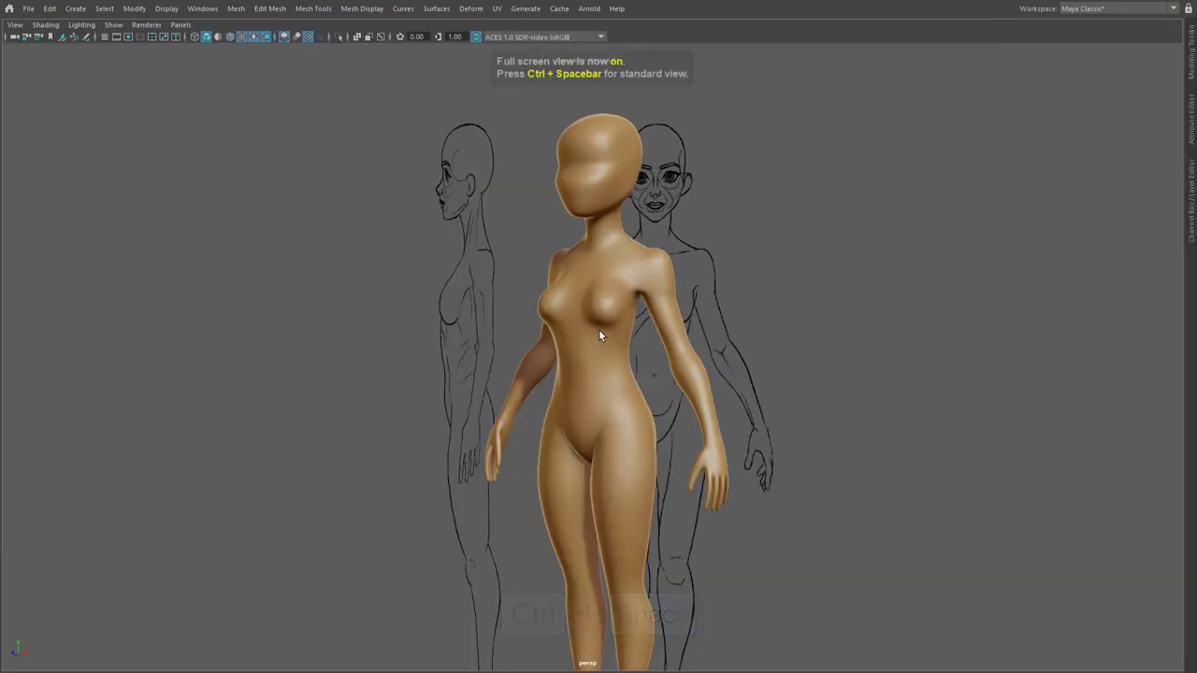
pyautogui.hotkey('ctrl', 'space')
pyautogui.hotkey('ctrl', 'space')
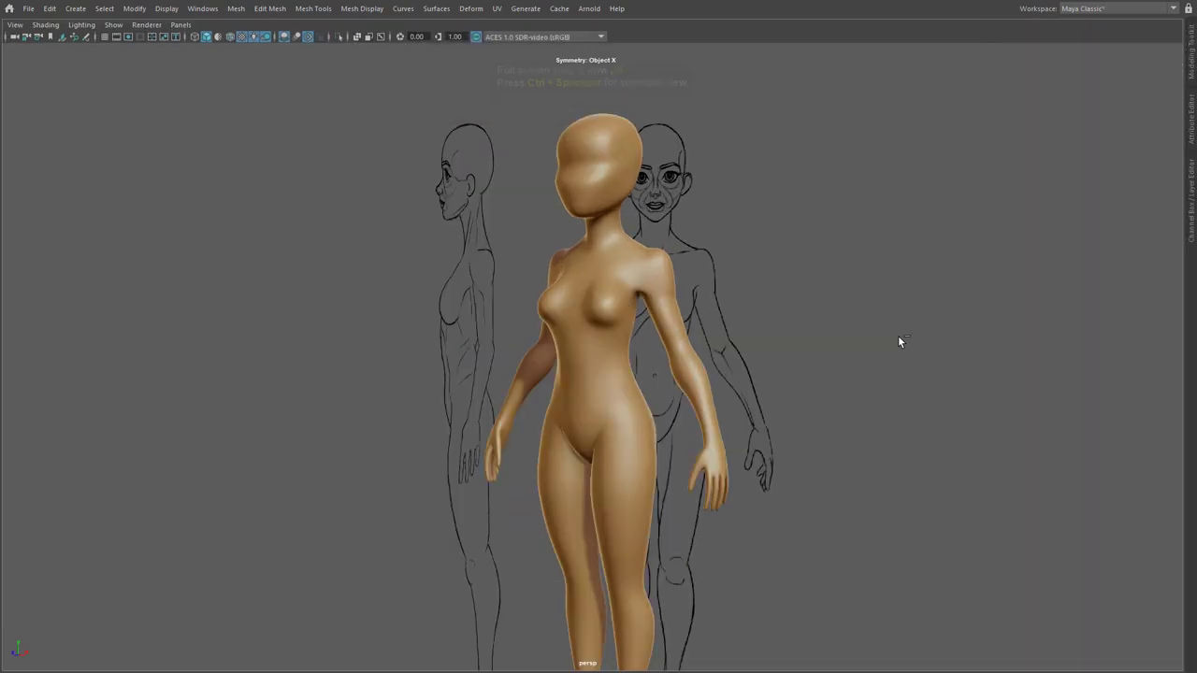
# - Put the body mesh into edge selection mode and frame its torso
pyautogui.click(664, 312)
pyautogui.keyDown('alt'); pyautogui.moveTo(512, 346); pyautogui.dragTo(676, 339); pyautogui.keyUp('alt')
pyautogui.scroll(5, 496, 343)
pyautogui.moveTo(480, 351); pyautogui.dragTo(478, 298, button='right')
pyautogui.keyDown('alt'); pyautogui.moveTo(429, 334); pyautogui.dragTo(492, 328, button='middle'); pyautogui.keyUp('alt')
pyautogui.keyDown('alt'); pyautogui.moveTo(492, 329); pyautogui.dragTo(530, 328); pyautogui.keyUp('alt')
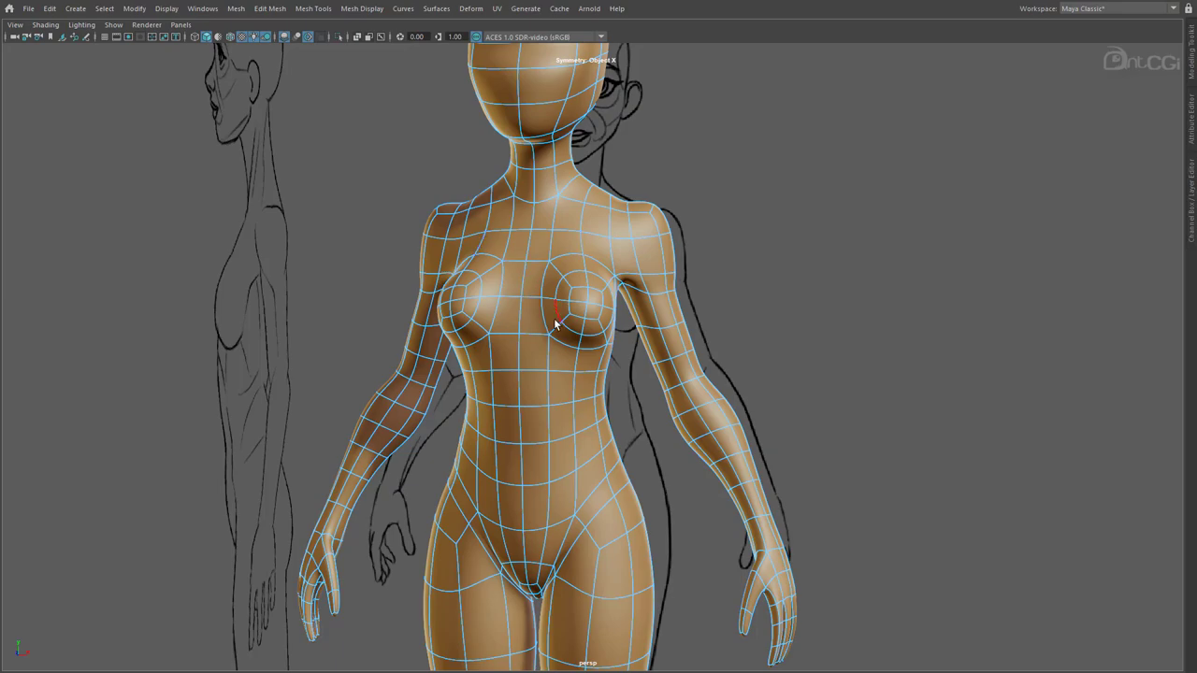
# - Change the selection symmetry from Object to Topology, based on an edge on the body's centre line
pyautogui.keyDown('ctrl'); pyautogui.keyDown('shift'); pyautogui.moveTo(554, 320); pyautogui.dragTo(554, 275, button='right'); pyautogui.keyUp('shift'); pyautogui.keyUp('ctrl')
pyautogui.hotkey('ctrl', 'shift')
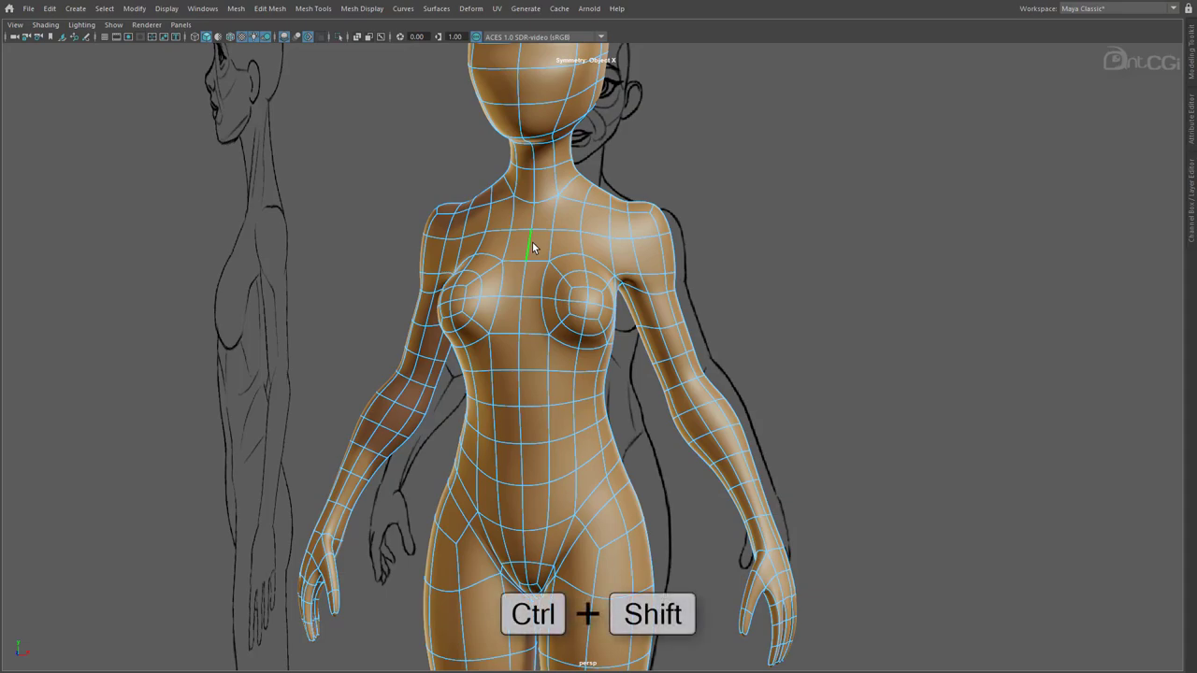
pyautogui.keyDown('ctrl'); pyautogui.keyDown('shift'); pyautogui.rightClick(533, 245); pyautogui.keyUp('shift'); pyautogui.keyUp('ctrl')
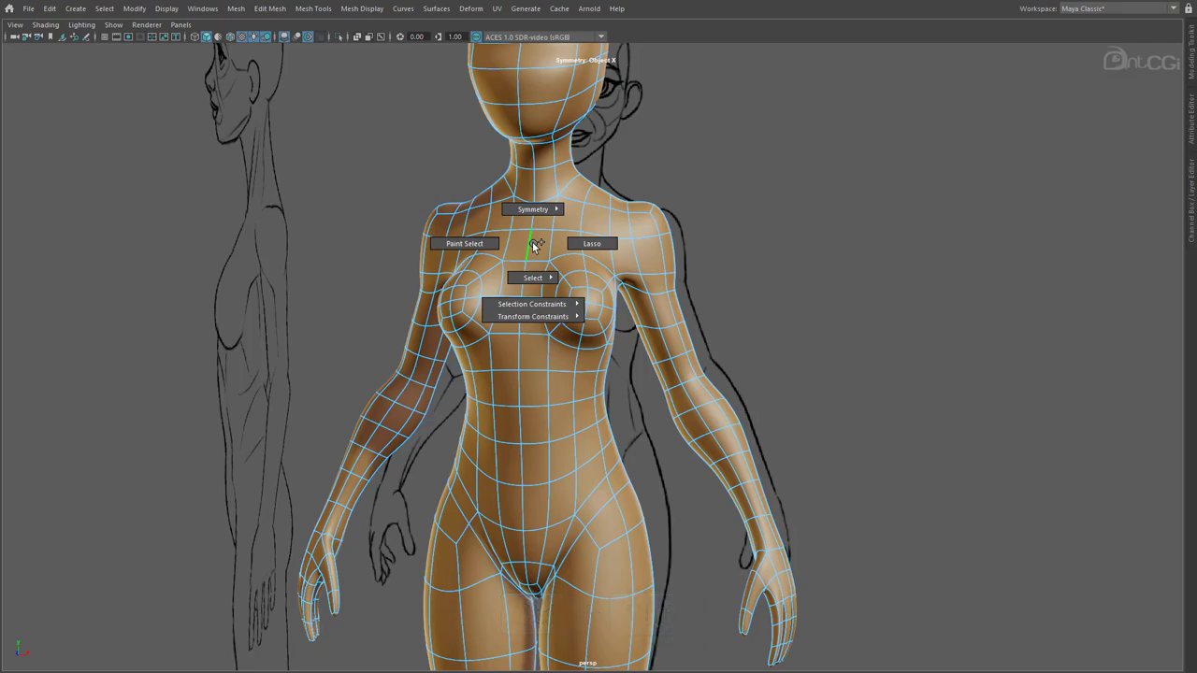
pyautogui.moveTo(532, 207)
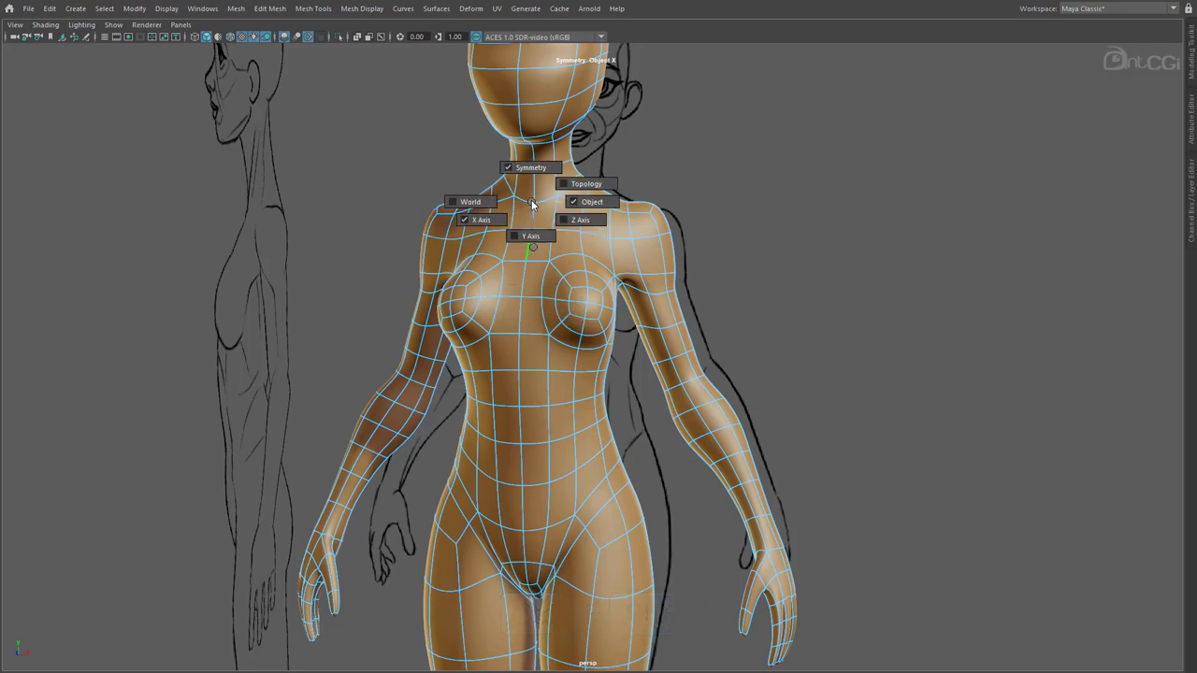
pyautogui.click(586, 184)
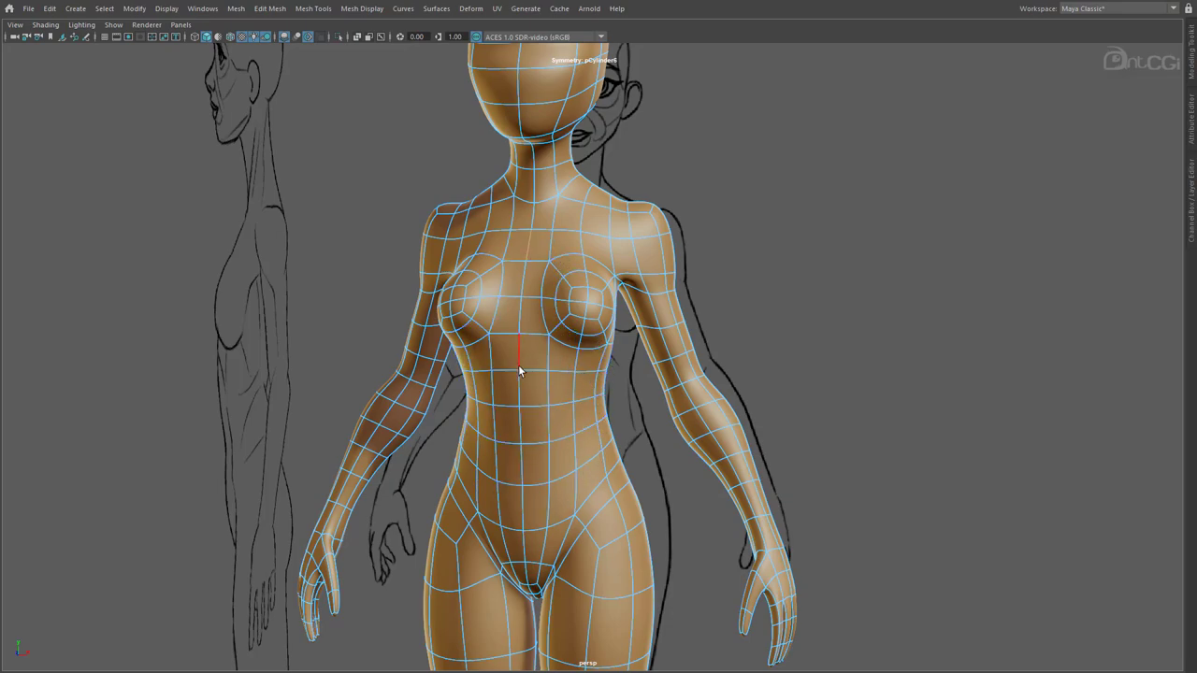
pyautogui.moveTo(544, 482)
pyautogui.keyDown('alt'); pyautogui.mouseDown()
pyautogui.moveTo(489, 480)
pyautogui.moveTo(563, 473)
pyautogui.mouseUp(); pyautogui.keyUp('alt')
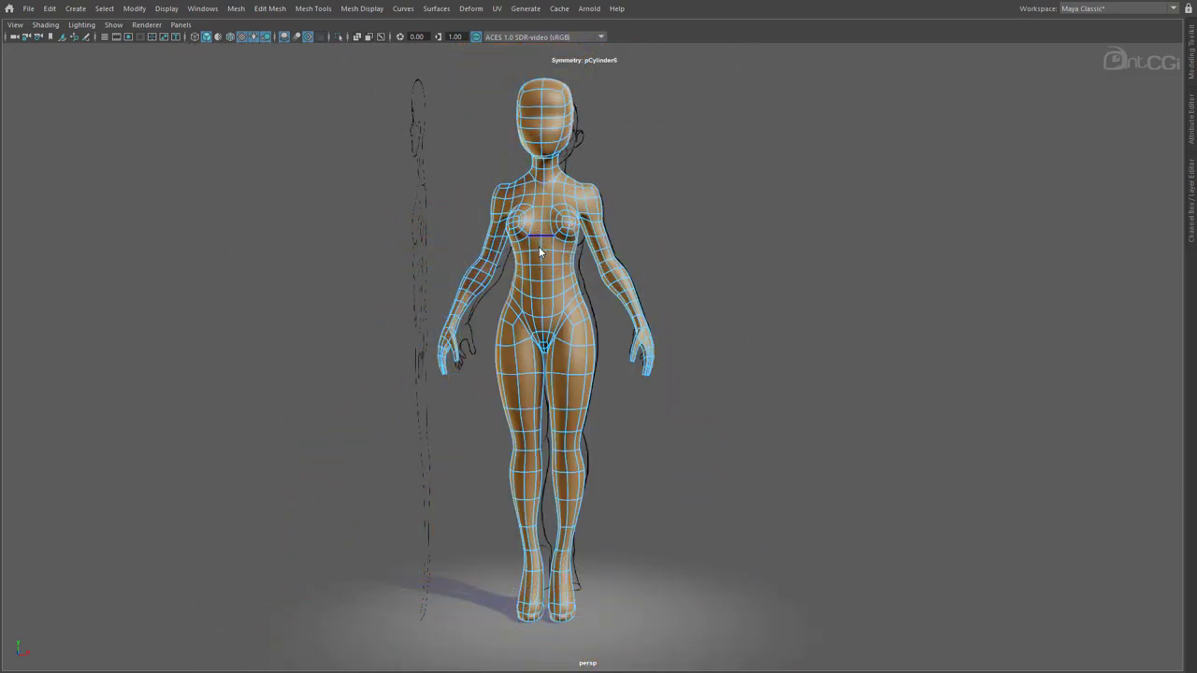
# - Turn off symmetry and delete the face strip beside the body's centre line
pyautogui.keyDown('ctrl'); pyautogui.keyDown('shift'); pyautogui.moveTo(535, 260); pyautogui.dragTo(535, 181, button='right'); pyautogui.keyUp('shift'); pyautogui.keyUp('ctrl')
pyautogui.keyDown('alt'); pyautogui.moveTo(554, 318); pyautogui.dragTo(546, 322); pyautogui.keyUp('alt')
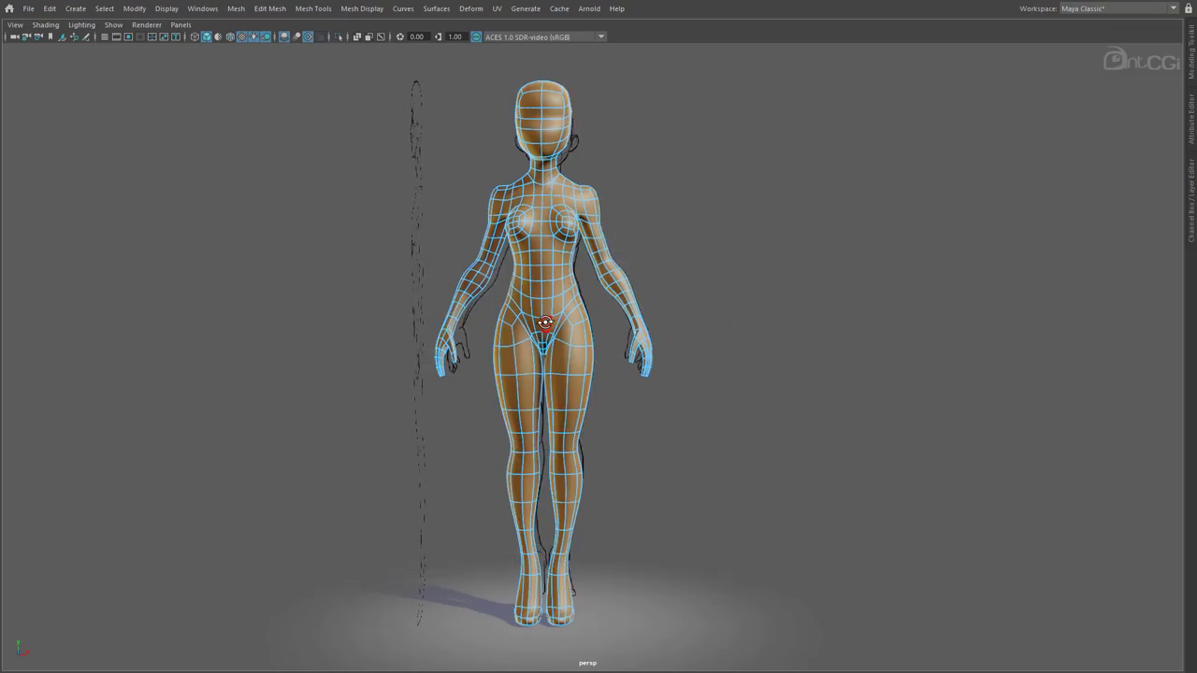
pyautogui.keyDown('shift'); pyautogui.doubleClick(536, 259); pyautogui.keyUp('shift')
pyautogui.press('Delete')
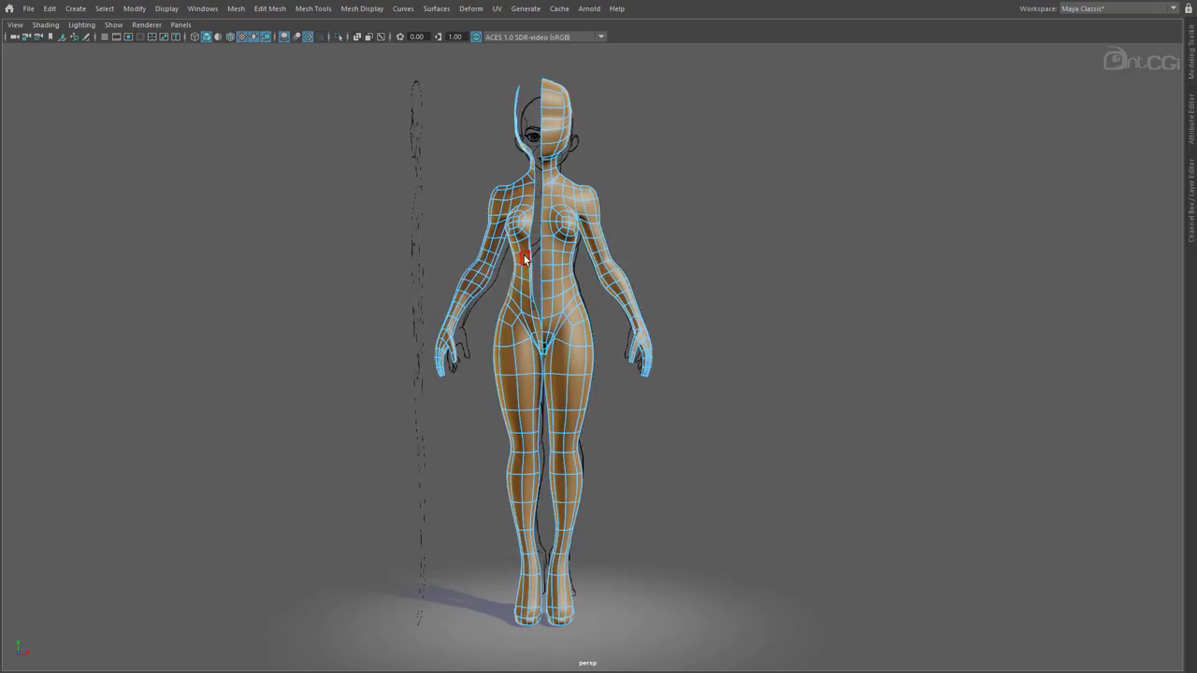
# - Delete the rest of that half of the body as a shell and return to object mode
pyautogui.click(525, 259)
pyautogui.moveTo(523, 255); pyautogui.dragTo(513, 350, button='right')
pyautogui.press('Delete')
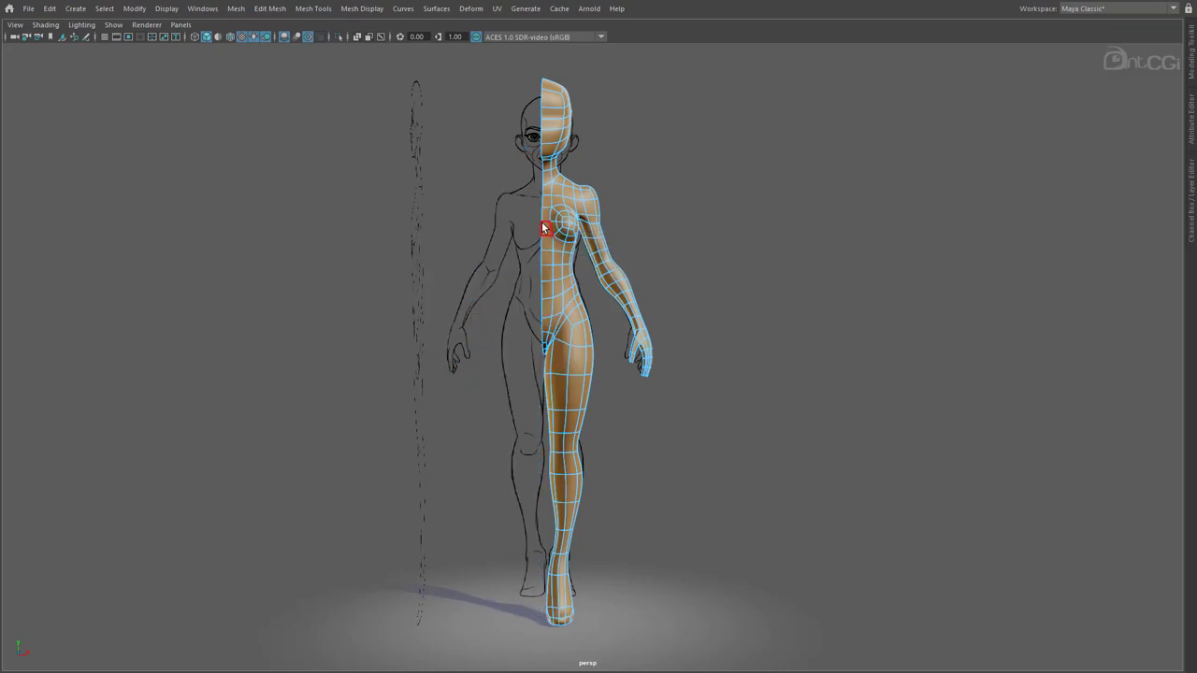
pyautogui.keyDown('alt'); pyautogui.moveTo(543, 227); pyautogui.dragTo(565, 298); pyautogui.keyUp('alt')
pyautogui.press('F8')
pyautogui.click(758, 226)
# - Reset the Duplicate Special options for the remaining half body and set Instance geometry with an X scale of -1
pyautogui.click(571, 288)
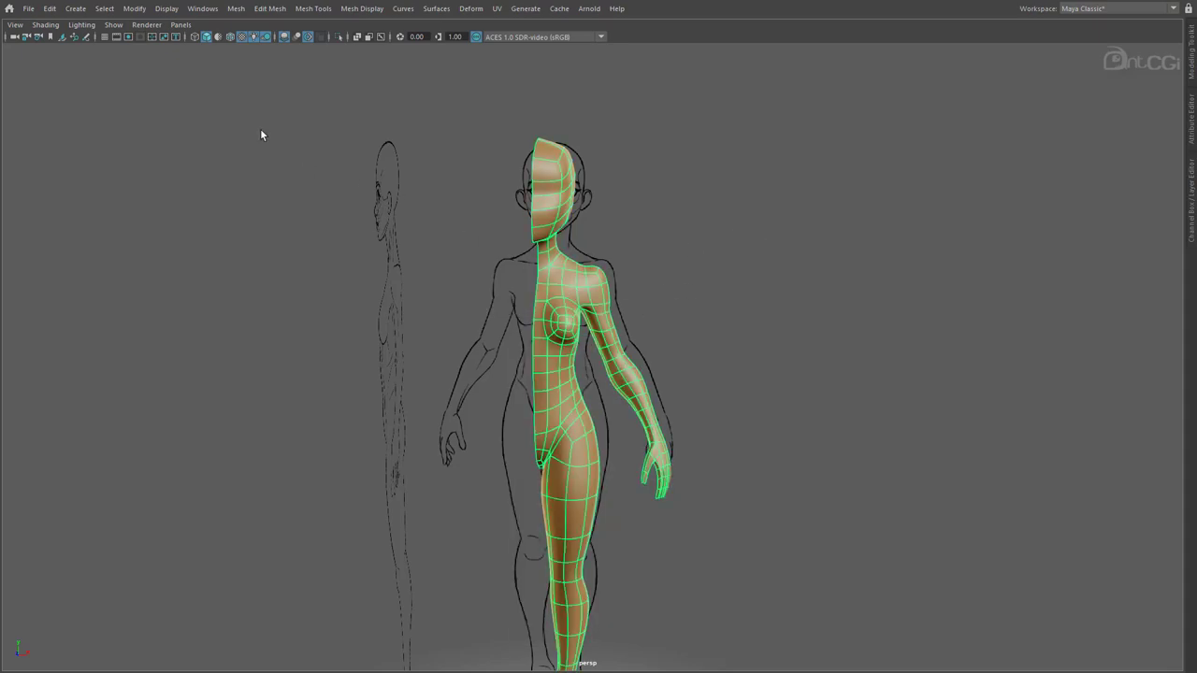
pyautogui.click(56, 12)
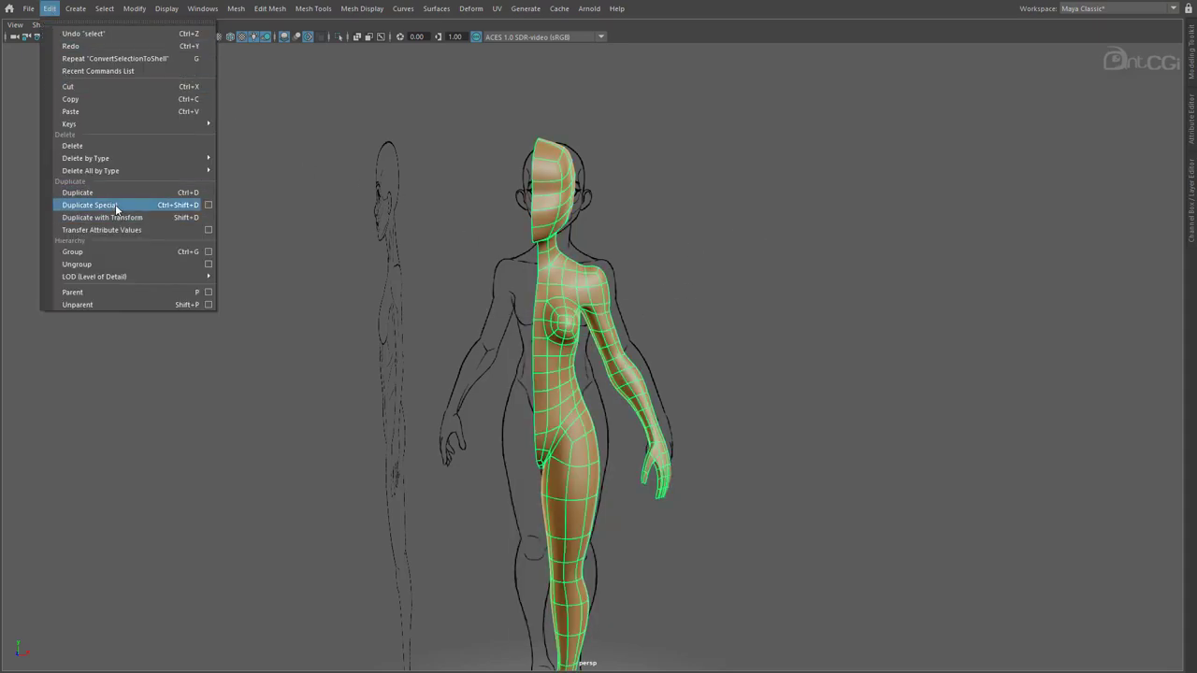
pyautogui.click(208, 205)
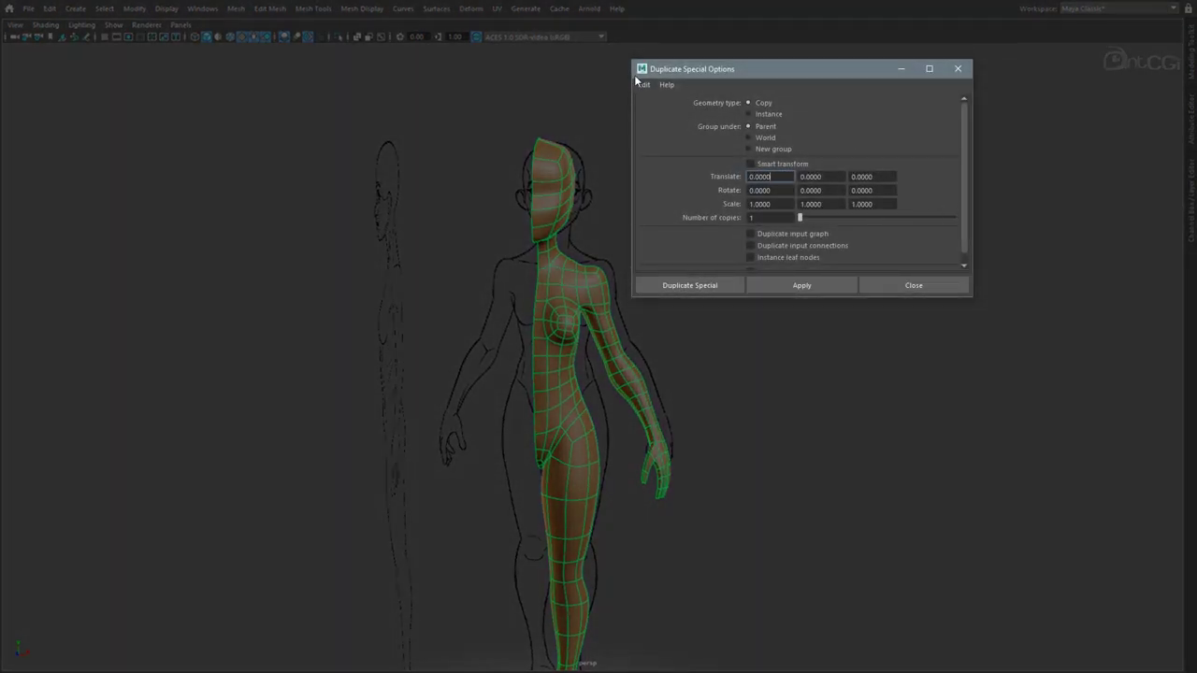
pyautogui.click(639, 84)
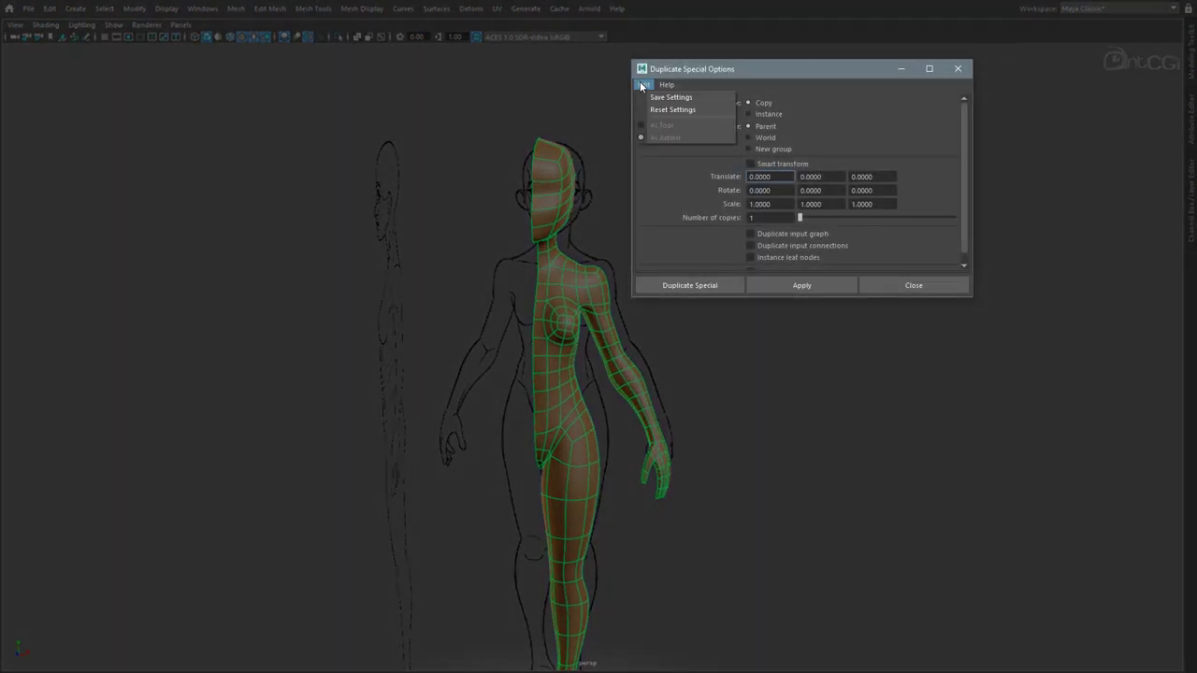
pyautogui.click(654, 110)
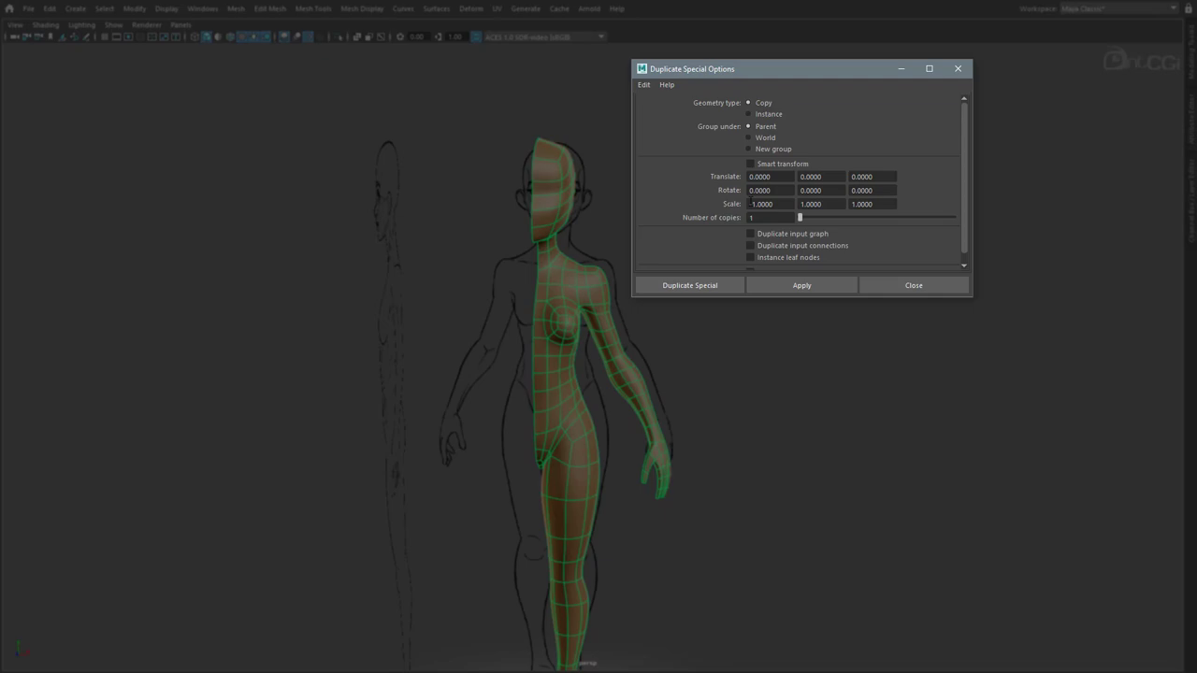
pyautogui.click(767, 114)
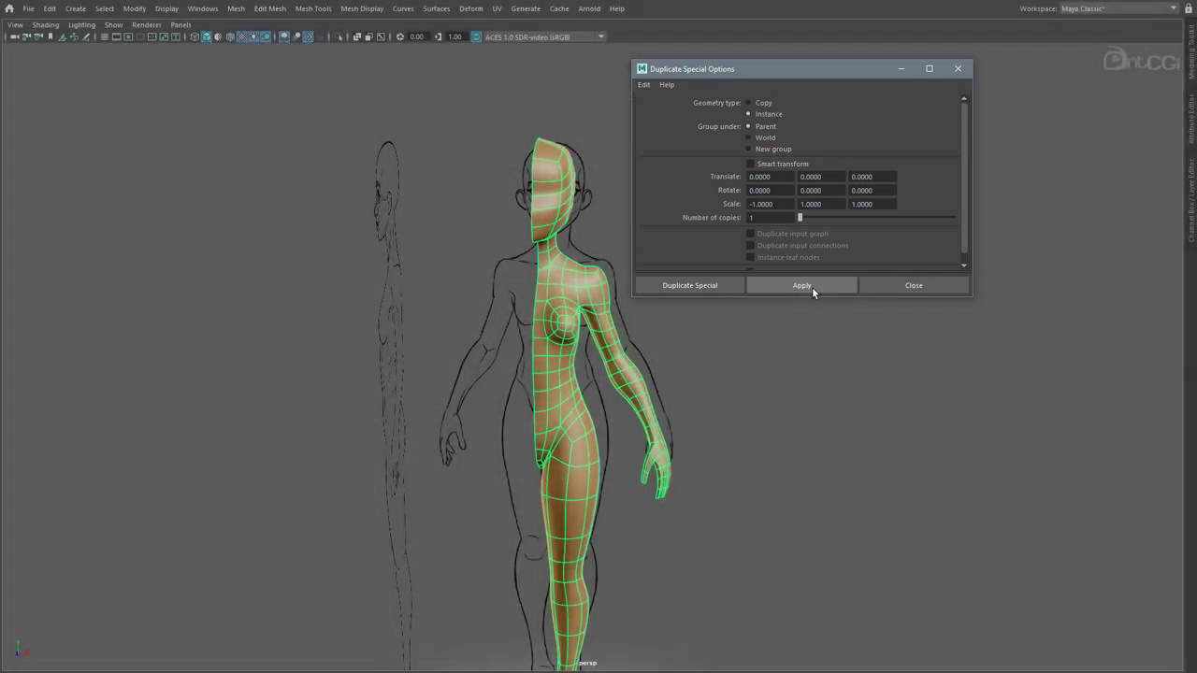
# - Create the mirrored instance of the half body, check its position and delete it
pyautogui.click(802, 285)
pyautogui.click(914, 288)
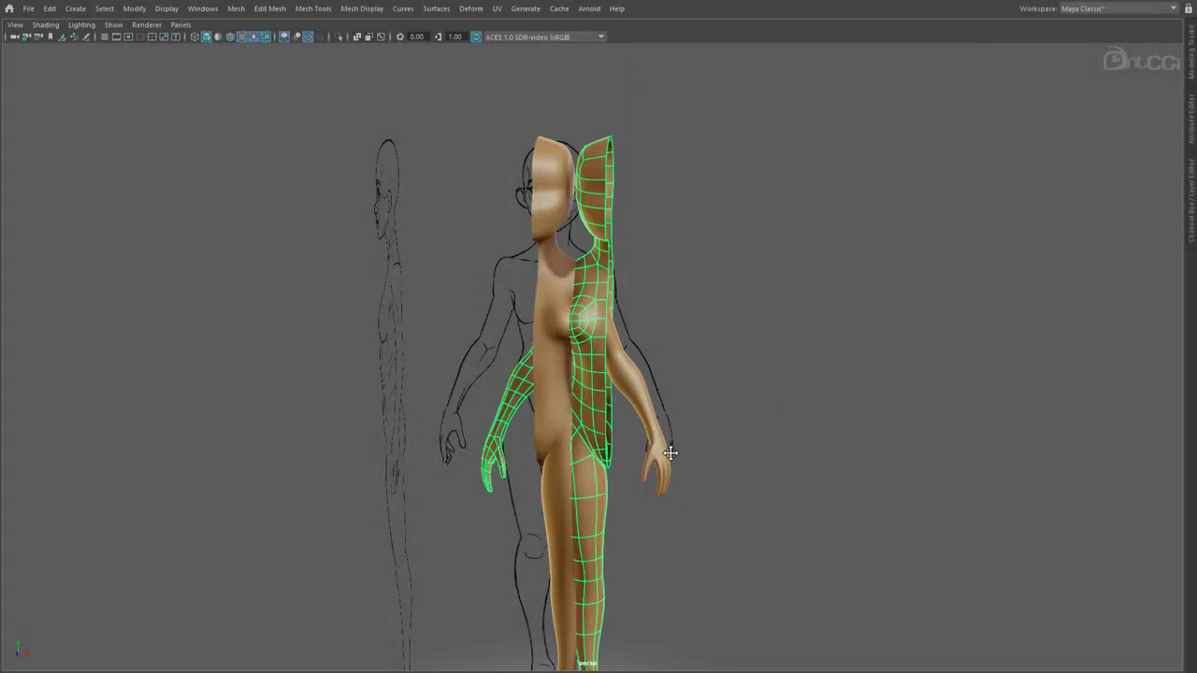
pyautogui.keyDown('alt'); pyautogui.moveTo(670, 447); pyautogui.dragTo(674, 395, button='middle'); pyautogui.keyUp('alt')
pyautogui.press('w')
pyautogui.keyDown('alt'); pyautogui.moveTo(891, 498); pyautogui.dragTo(659, 479, button='right'); pyautogui.keyUp('alt')
pyautogui.keyDown('alt'); pyautogui.moveTo(658, 482); pyautogui.dragTo(637, 451); pyautogui.keyUp('alt')
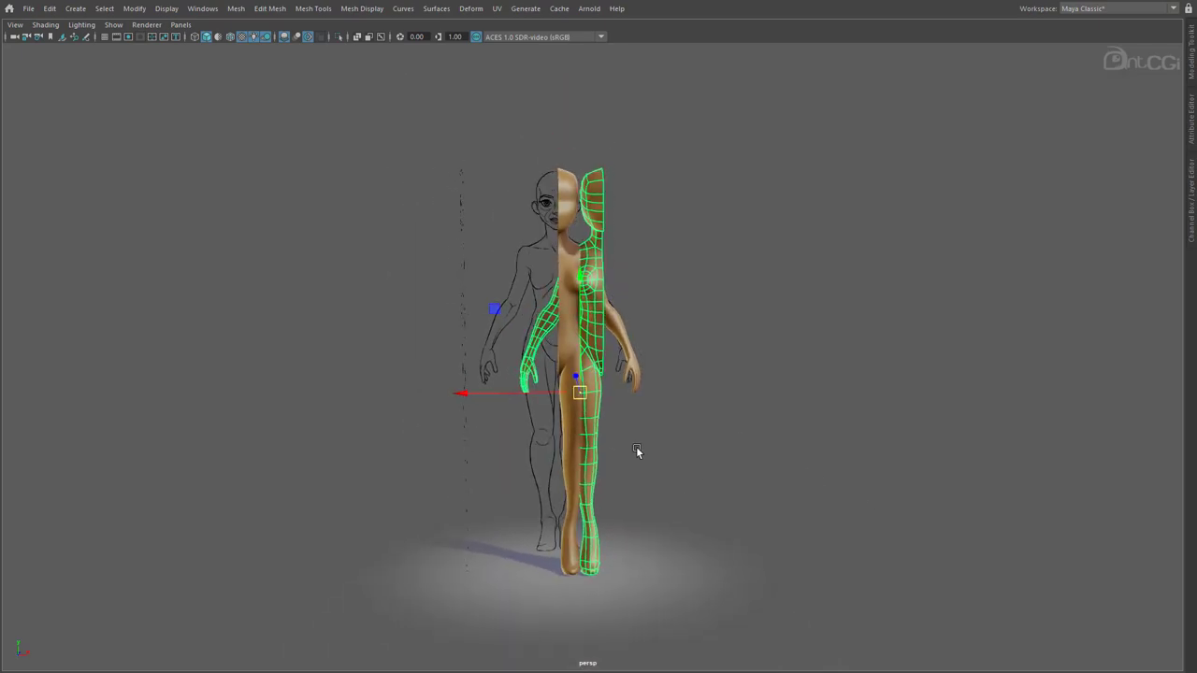
pyautogui.keyDown('alt'); pyautogui.moveTo(580, 398); pyautogui.dragTo(578, 397); pyautogui.keyUp('alt')
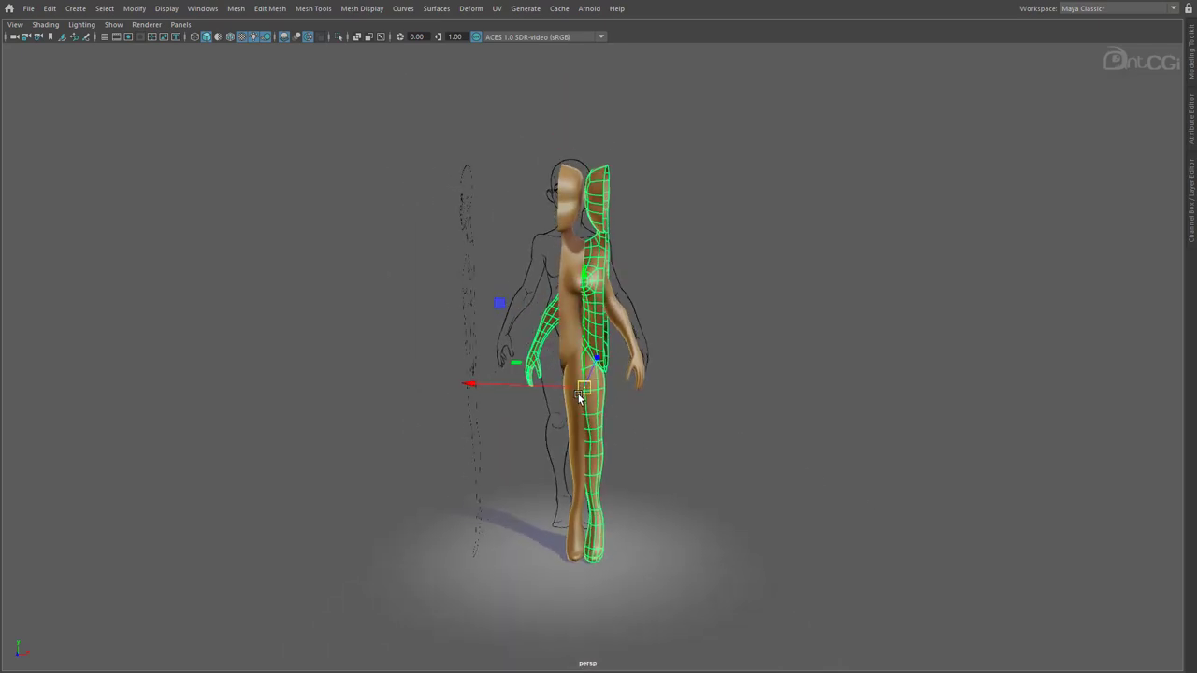
pyautogui.press('Delete')
# - Select the remaining half body and snap its pivot along X to the grid centre line
pyautogui.click(563, 328)
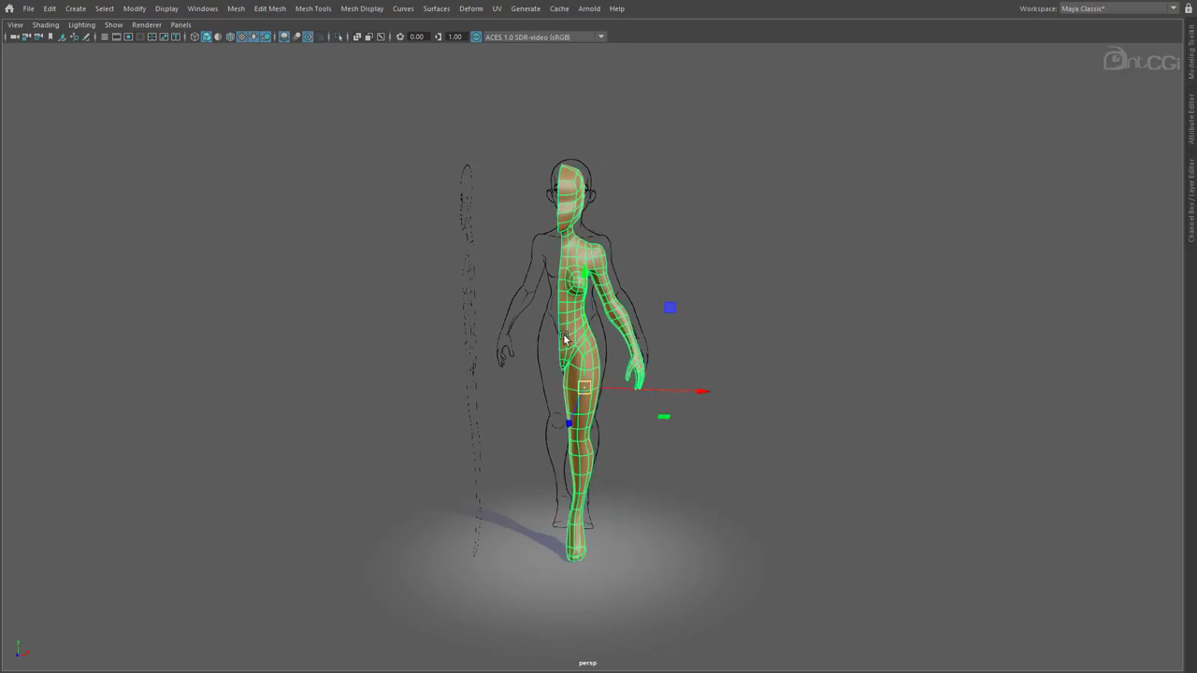
pyautogui.keyDown('alt'); pyautogui.moveTo(503, 419); pyautogui.dragTo(514, 409); pyautogui.keyUp('alt')
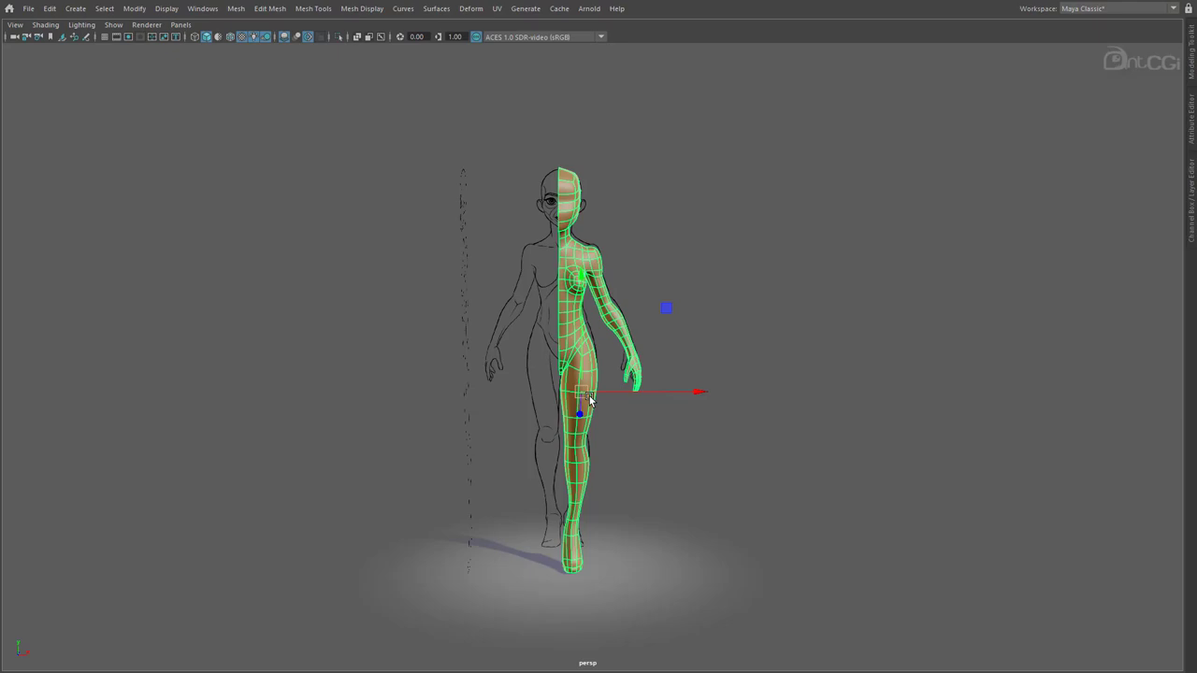
pyautogui.press('Insert')
pyautogui.keyDown('alt'); pyautogui.moveTo(589, 400); pyautogui.dragTo(582, 496); pyautogui.keyUp('alt')
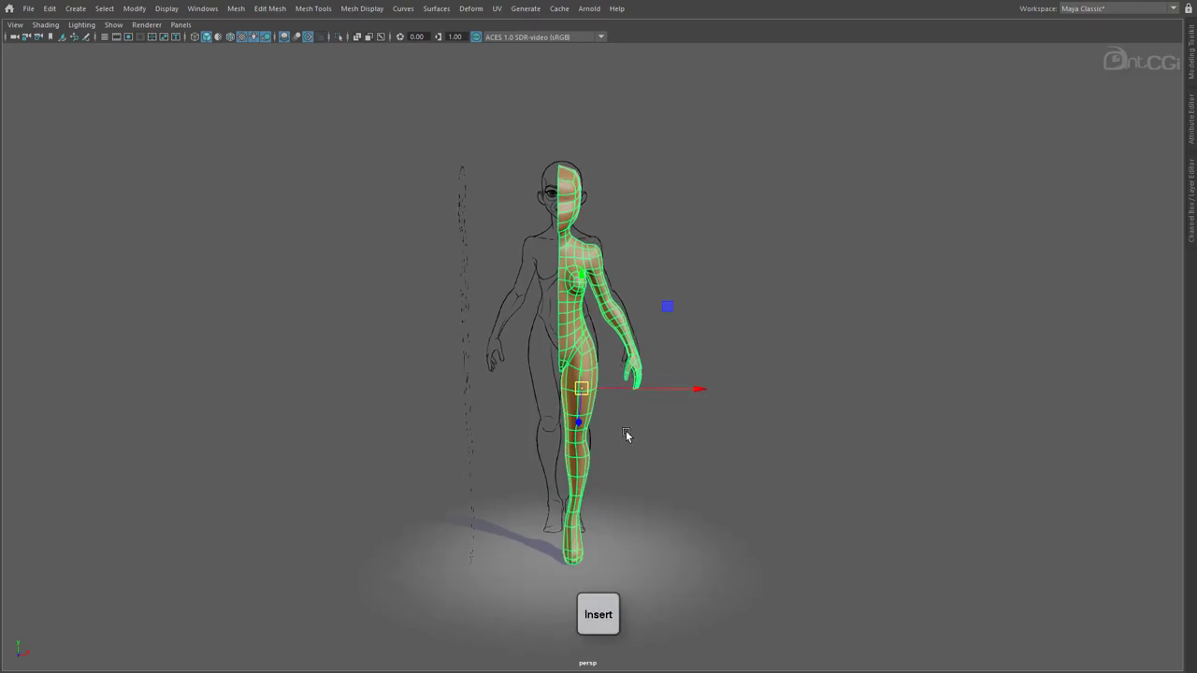
pyautogui.press('Insert')
pyautogui.press('x')
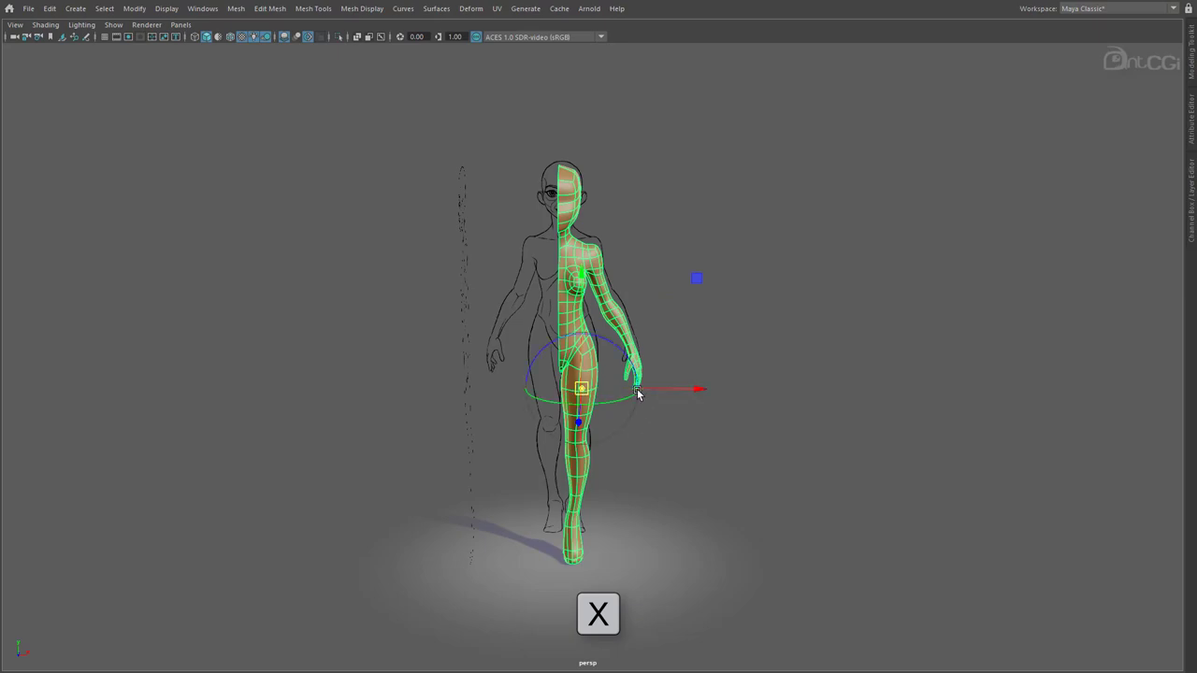
pyautogui.moveTo(638, 394)
pyautogui.mouseDown()
pyautogui.moveTo(670, 393)
pyautogui.moveTo(649, 395)
pyautogui.mouseUp()
pyautogui.press('d')
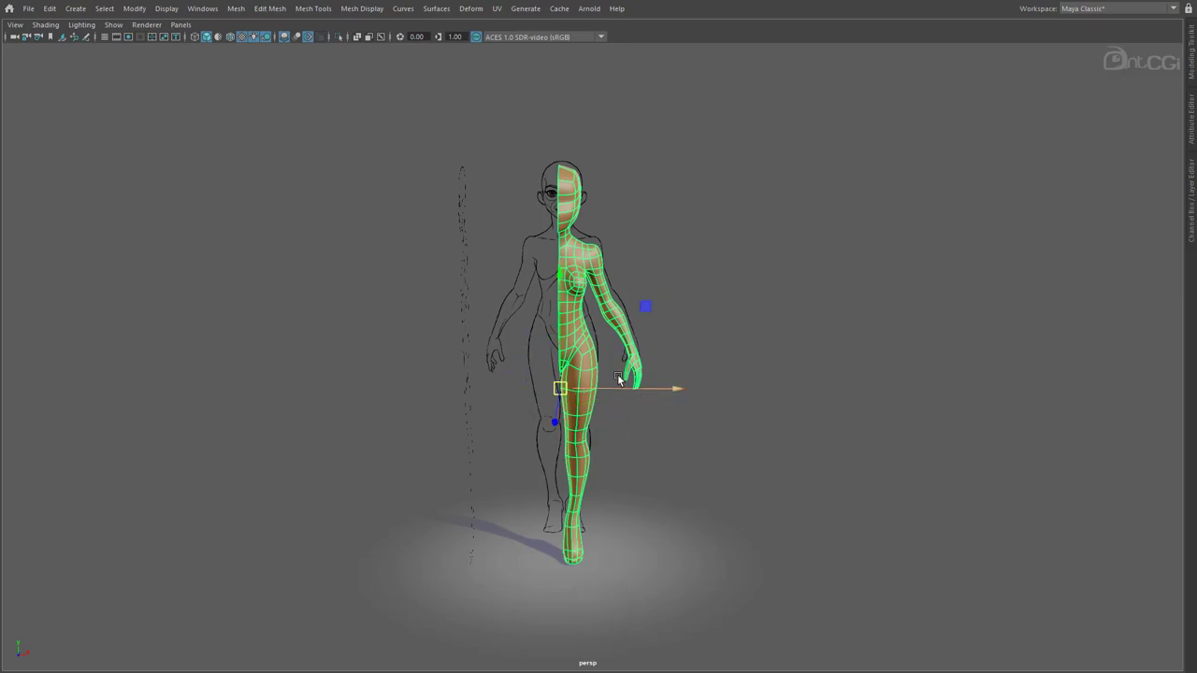
# - Create a mirrored instance of the half body with Duplicate Special, using Instance geometry and an X scale of -1
pyautogui.click(50, 9)
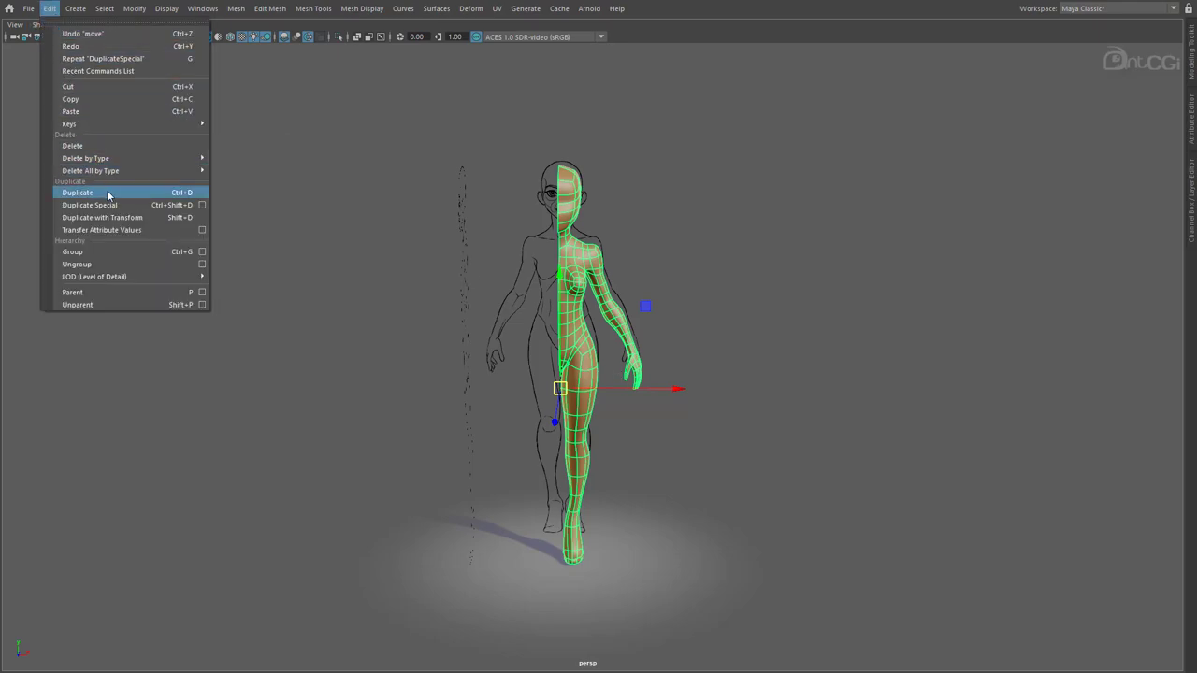
pyautogui.click(202, 205)
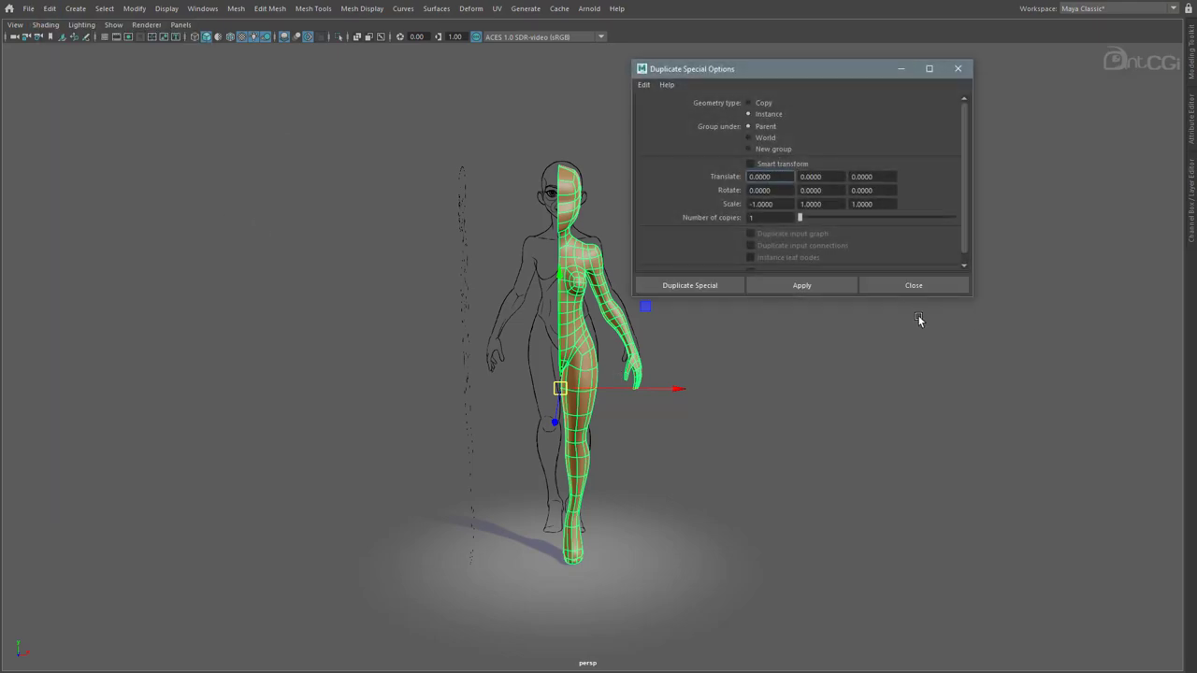
pyautogui.click(810, 286)
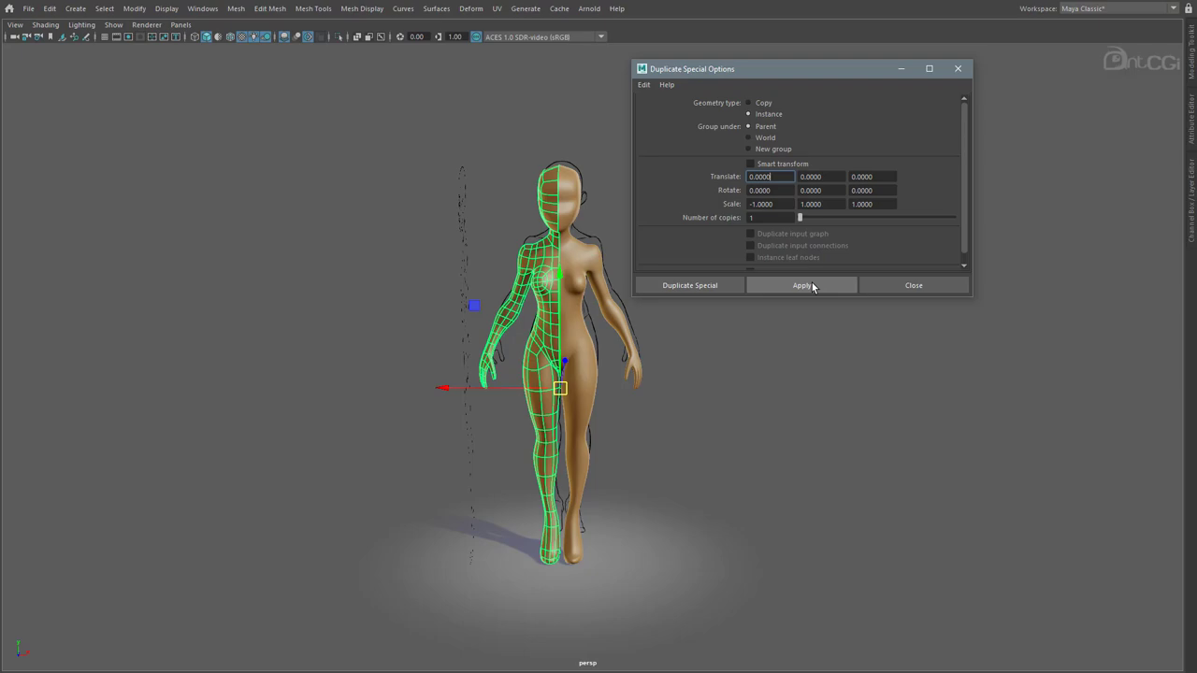
pyautogui.click(899, 286)
pyautogui.click(716, 355)
# - Try moving a vertex at the side of the waist on the original half to test the mirrored instance
pyautogui.keyDown('alt'); pyautogui.moveTo(585, 400); pyautogui.dragTo(562, 366); pyautogui.keyUp('alt')
pyautogui.scroll(5, 521, 305)
pyautogui.keyDown('alt'); pyautogui.moveTo(520, 302); pyautogui.dragTo(539, 434, button='middle'); pyautogui.keyUp('alt')
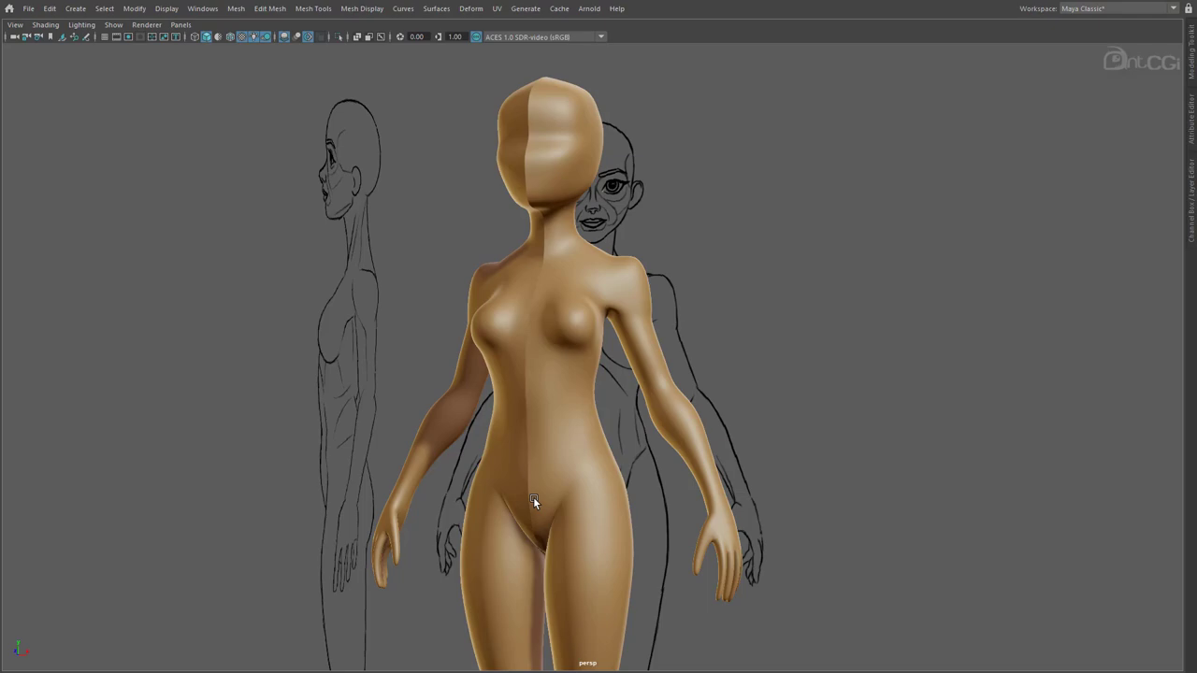
pyautogui.click(533, 496)
pyautogui.press('f')
pyautogui.moveTo(564, 403); pyautogui.dragTo(535, 402, button='right')
pyautogui.click(562, 403)
pyautogui.moveTo(562, 402); pyautogui.dragTo(601, 409)
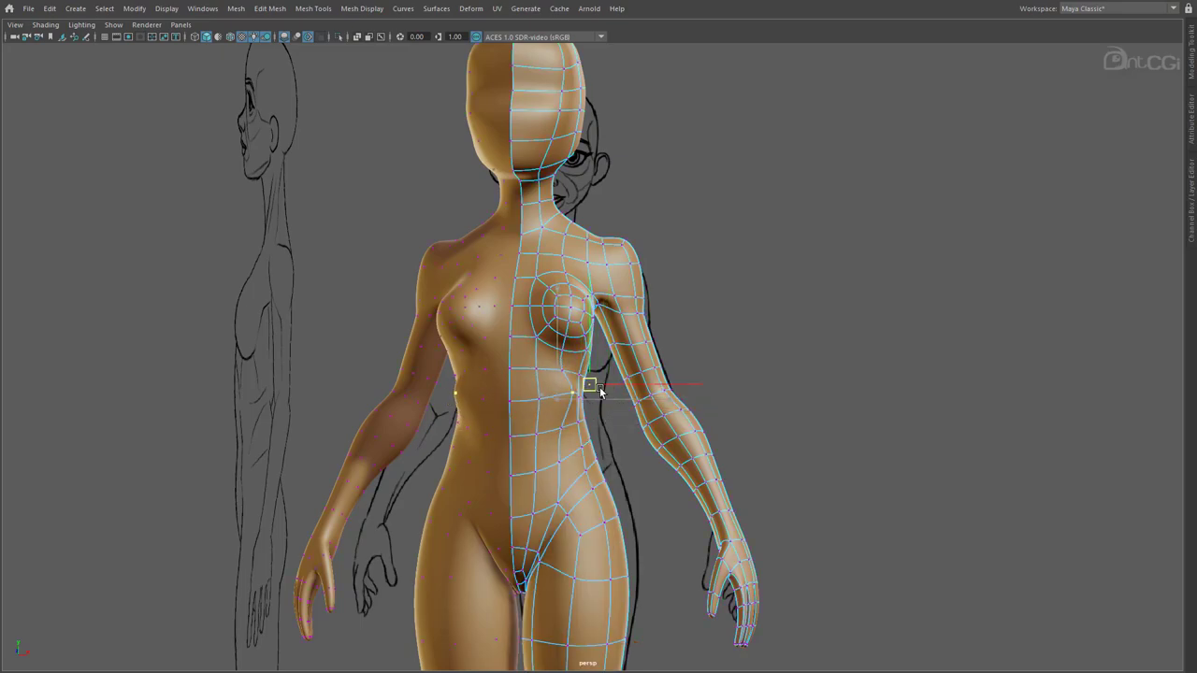
pyautogui.click(558, 402)
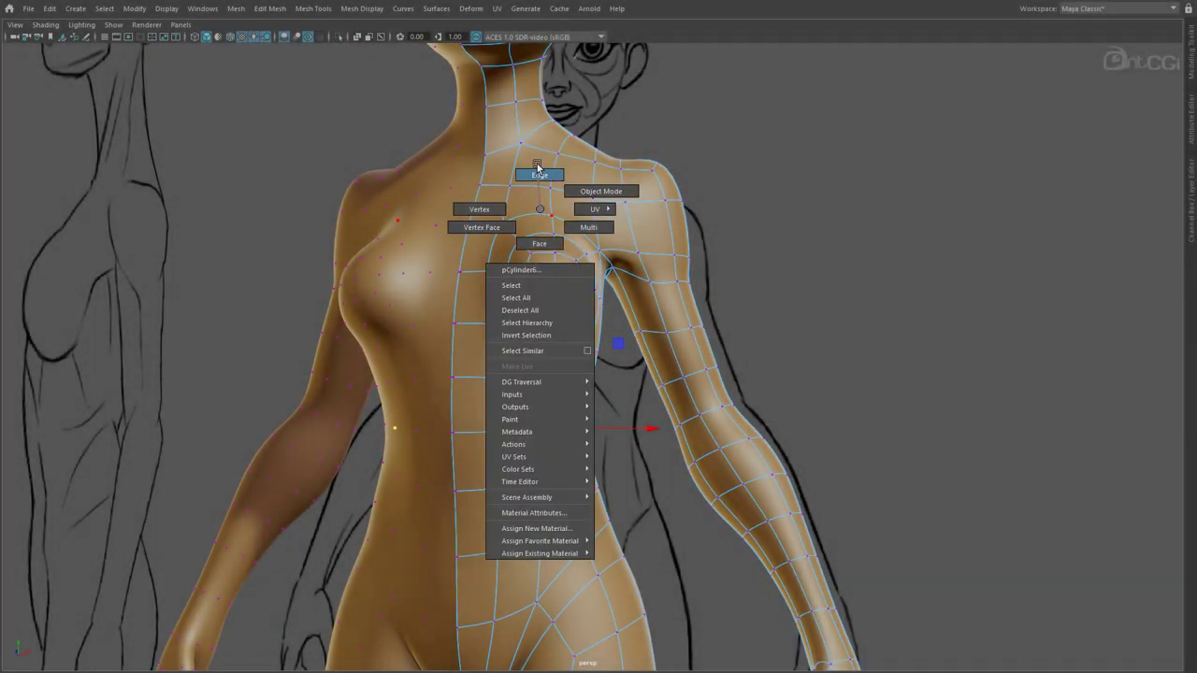
# - Connect the edges running from the sternum beside and under the breast and around the armpit to add an edge loop
pyautogui.press('F10')
pyautogui.click(500, 179)
pyautogui.keyDown('shift'); pyautogui.click(482, 220); pyautogui.keyUp('shift')
pyautogui.keyDown('shift'); pyautogui.click(471, 270); pyautogui.keyUp('shift')
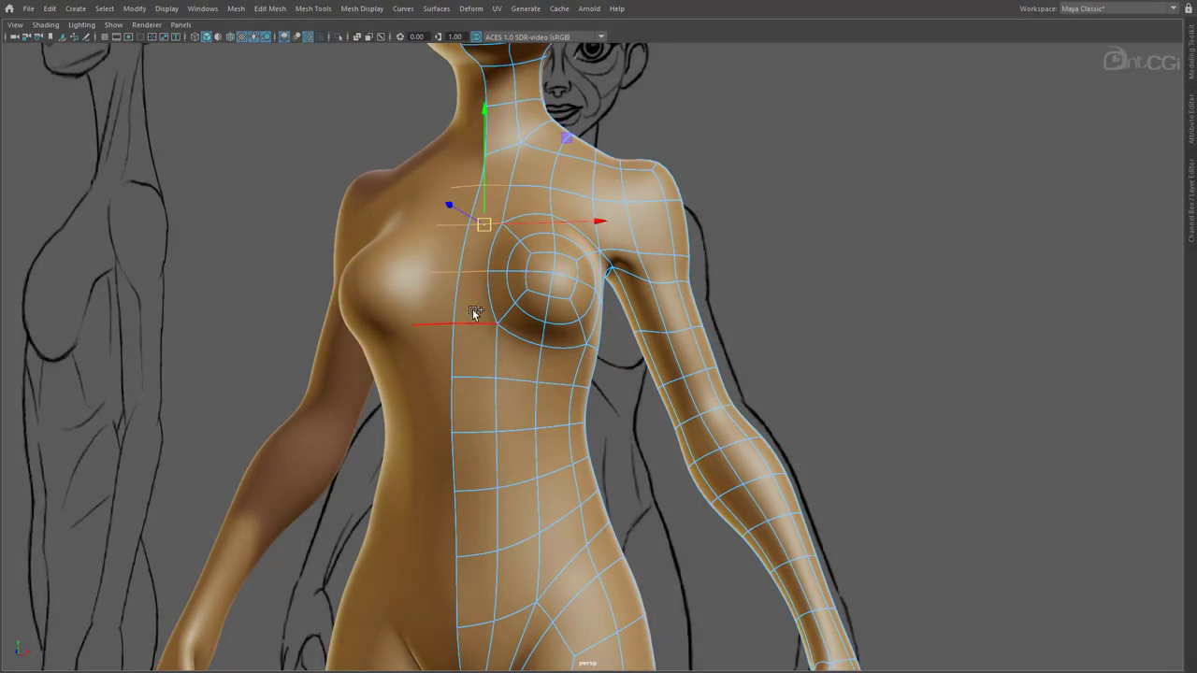
pyautogui.keyDown('shift'); pyautogui.click(475, 315); pyautogui.keyUp('shift')
pyautogui.keyDown('shift'); pyautogui.click(495, 353); pyautogui.keyUp('shift')
pyautogui.keyDown('shift'); pyautogui.click(541, 363); pyautogui.keyUp('shift')
pyautogui.keyDown('alt'); pyautogui.moveTo(686, 395); pyautogui.dragTo(603, 382); pyautogui.keyUp('alt')
pyautogui.keyDown('shift'); pyautogui.click(620, 366); pyautogui.keyUp('shift')
pyautogui.keyDown('shift'); pyautogui.click(648, 355); pyautogui.keyUp('shift')
pyautogui.keyDown('shift'); pyautogui.click(725, 261); pyautogui.keyUp('shift')
pyautogui.keyDown('shift'); pyautogui.click(753, 254); pyautogui.keyUp('shift')
pyautogui.keyDown('shift'); pyautogui.click(795, 258); pyautogui.keyUp('shift')
pyautogui.keyDown('alt'); pyautogui.moveTo(794, 258); pyautogui.dragTo(792, 286); pyautogui.keyUp('alt')
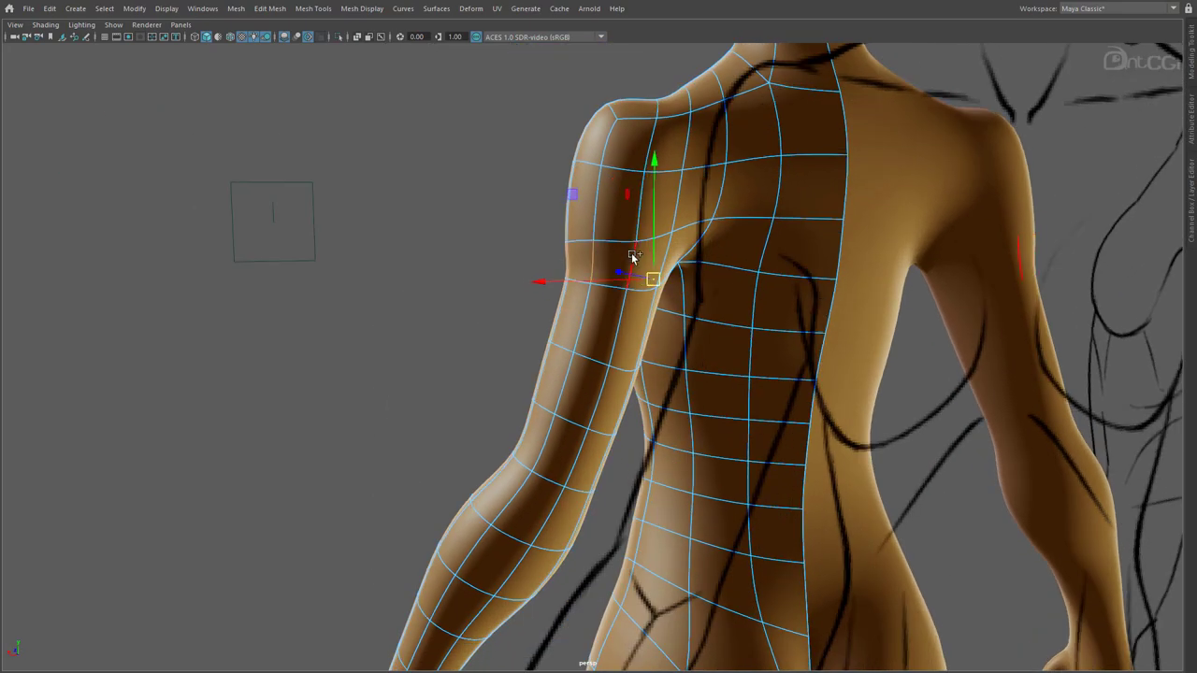
pyautogui.keyDown('shift'); pyautogui.click(827, 252); pyautogui.keyUp('shift')
pyautogui.keyDown('shift'); pyautogui.moveTo(827, 252); pyautogui.dragTo(836, 422, button='right'); pyautogui.keyUp('shift')
# - Reposition vertices along the outer side of the breast and near the armpit to even out the new loop
pyautogui.keyDown('alt'); pyautogui.moveTo(373, 370); pyautogui.dragTo(547, 368); pyautogui.keyUp('alt')
pyautogui.scroll(3, 450, 346)
pyautogui.click(453, 322)
pyautogui.keyDown('shift'); pyautogui.click(594, 357); pyautogui.keyUp('shift')
pyautogui.moveTo(594, 359)
pyautogui.keyDown('shift'); pyautogui.mouseDown(button='right')
pyautogui.moveTo(590, 319)
pyautogui.moveTo(588, 352)
pyautogui.mouseUp(button='right'); pyautogui.keyUp('shift')
pyautogui.keyDown('alt'); pyautogui.moveTo(587, 352); pyautogui.dragTo(654, 348); pyautogui.keyUp('alt')
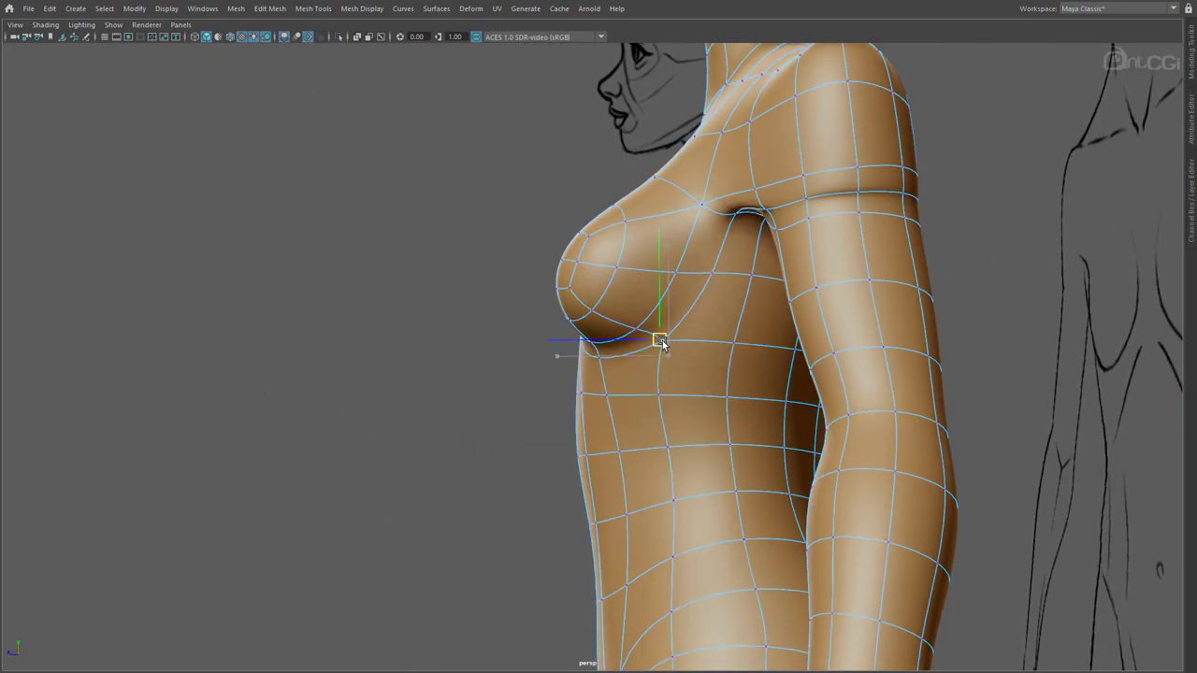
pyautogui.moveTo(713, 273); pyautogui.dragTo(700, 267)
pyautogui.keyDown('alt'); pyautogui.moveTo(823, 225); pyautogui.dragTo(676, 249); pyautogui.keyUp('alt')
pyautogui.click(724, 211)
pyautogui.keyDown('shift'); pyautogui.click(835, 218); pyautogui.keyUp('shift')
pyautogui.moveTo(626, 219); pyautogui.dragTo(721, 248)
pyautogui.moveTo(684, 203); pyautogui.dragTo(505, 322)
pyautogui.keyDown('alt'); pyautogui.moveTo(505, 323); pyautogui.dragTo(491, 371, button='right'); pyautogui.keyUp('alt')
# - Adjust the vertices between the body's centre line and the inner side of the breast
pyautogui.click(437, 356)
pyautogui.keyDown('alt'); pyautogui.moveTo(492, 371); pyautogui.dragTo(430, 407); pyautogui.keyUp('alt')
pyautogui.moveTo(441, 341); pyautogui.dragTo(441, 329)
pyautogui.keyDown('alt'); pyautogui.moveTo(613, 456); pyautogui.dragTo(421, 396); pyautogui.keyUp('alt')
pyautogui.press('F8')
pyautogui.press('F8')
pyautogui.click(486, 297)
pyautogui.moveTo(486, 298)
pyautogui.keyDown('alt'); pyautogui.mouseDown()
pyautogui.moveTo(508, 340)
pyautogui.moveTo(483, 308)
pyautogui.mouseUp(); pyautogui.keyUp('alt')
pyautogui.moveTo(477, 311); pyautogui.dragTo(550, 306)
pyautogui.click(519, 294)
pyautogui.click(523, 345)
# - Tweak the vertices under and at the side of the breast to refine its shape
pyautogui.keyDown('ctrl'); pyautogui.keyDown('shift'); pyautogui.moveTo(550, 306); pyautogui.dragTo(551, 446, button='right'); pyautogui.keyUp('shift'); pyautogui.keyUp('ctrl')
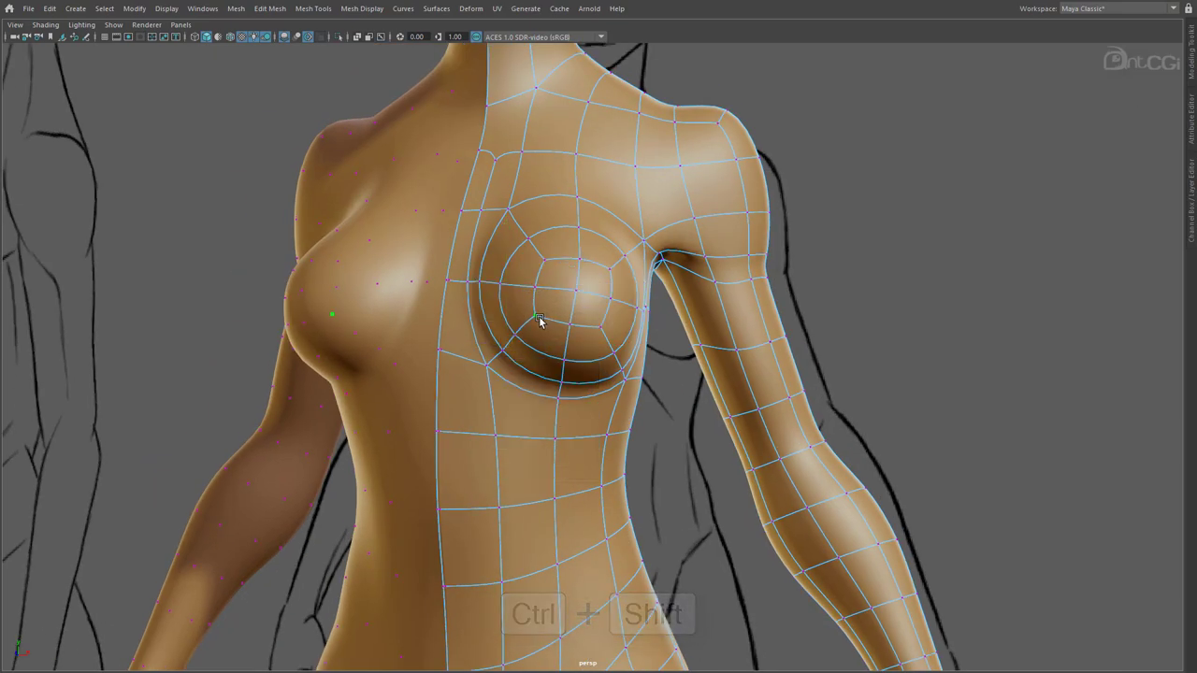
pyautogui.moveTo(578, 296); pyautogui.dragTo(553, 406)
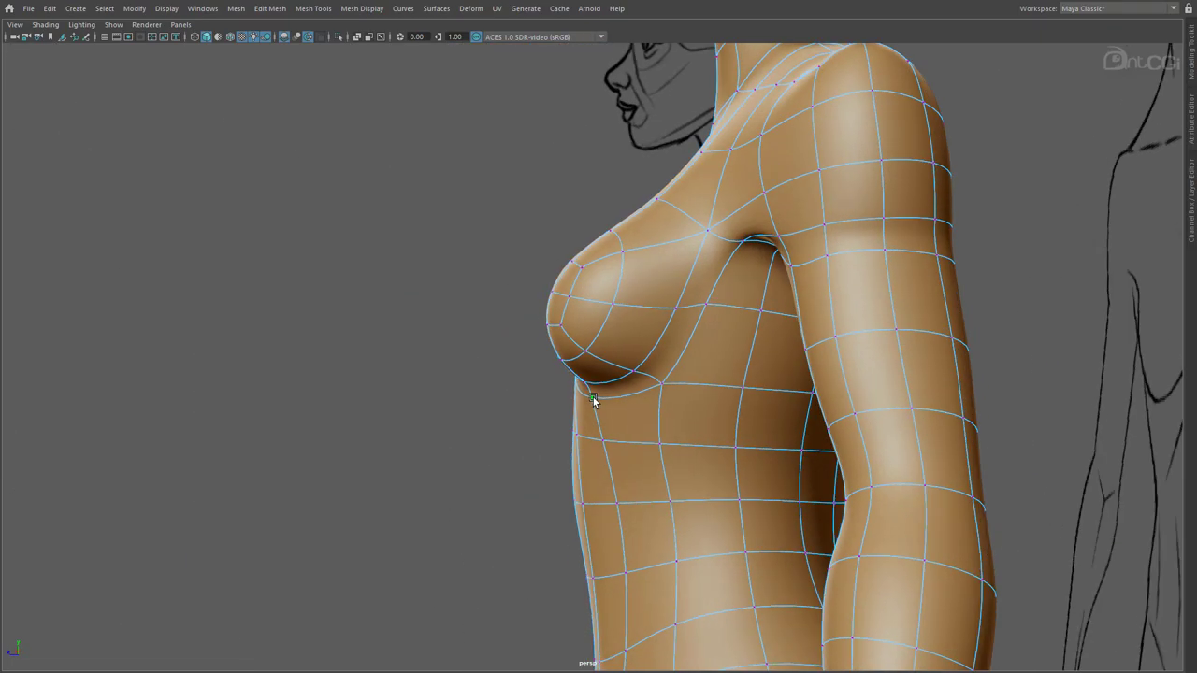
pyautogui.moveTo(661, 383); pyautogui.dragTo(653, 378)
pyautogui.moveTo(706, 304); pyautogui.dragTo(708, 224)
pyautogui.moveTo(703, 228); pyautogui.dragTo(751, 308)
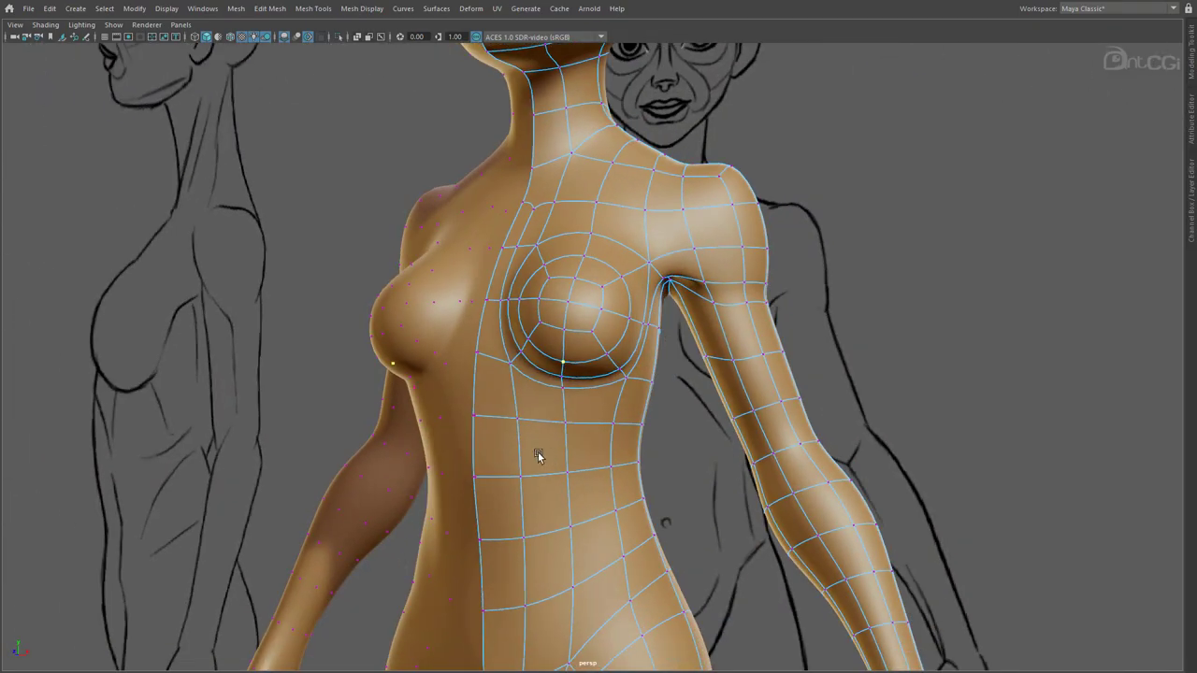
pyautogui.moveTo(531, 386); pyautogui.dragTo(535, 531)
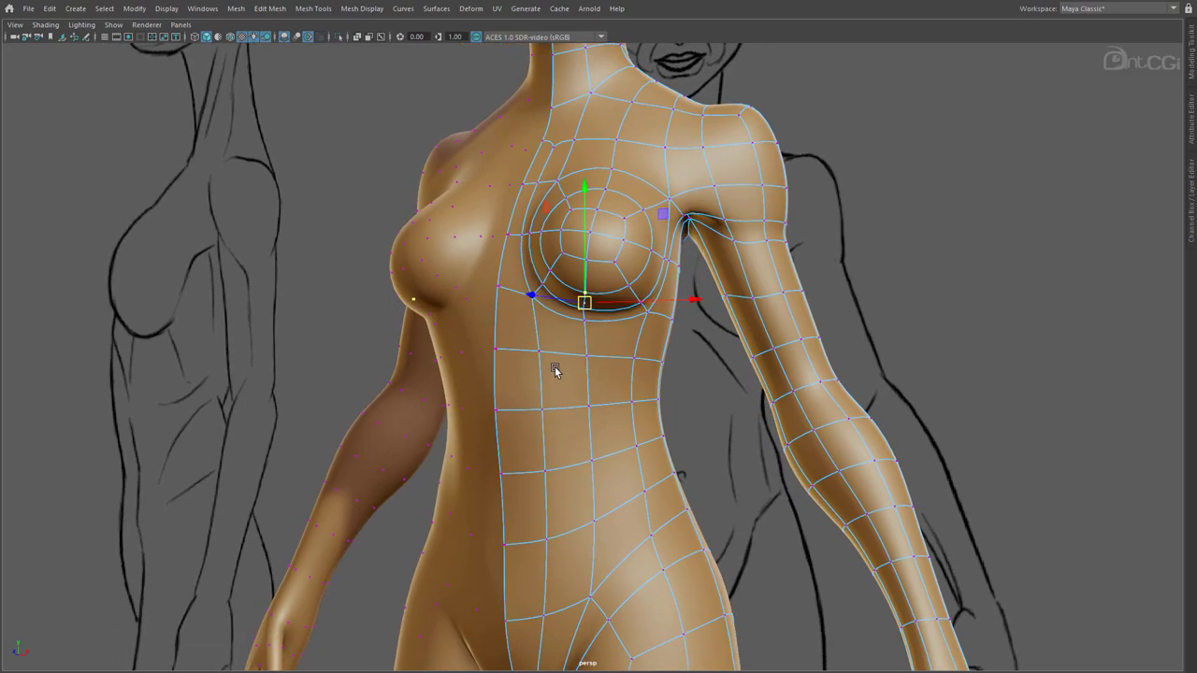
# - Connect the edges stepping diagonally from below the breast across the waist to the lower back to add another edge loop
pyautogui.moveTo(555, 369); pyautogui.dragTo(507, 326, button='right')
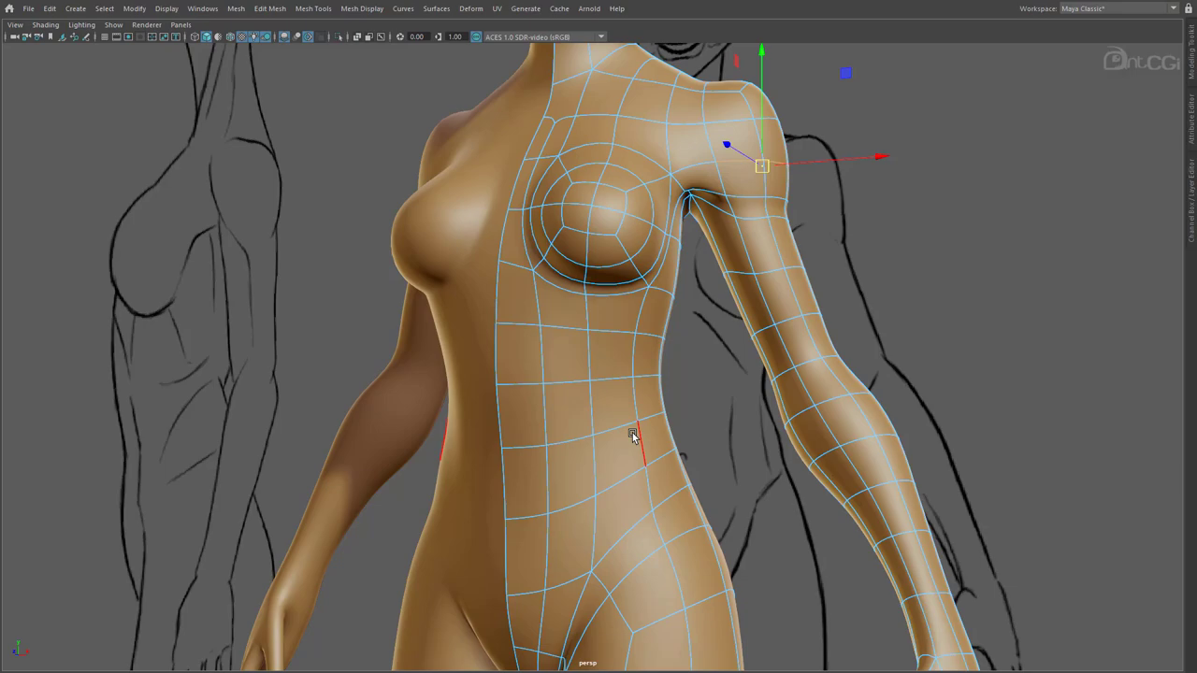
pyautogui.click(503, 303)
pyautogui.keyDown('shift'); pyautogui.click(536, 311); pyautogui.keyUp('shift')
pyautogui.keyDown('shift'); pyautogui.click(572, 326); pyautogui.keyUp('shift')
pyautogui.keyDown('shift'); pyautogui.click(588, 356); pyautogui.keyUp('shift')
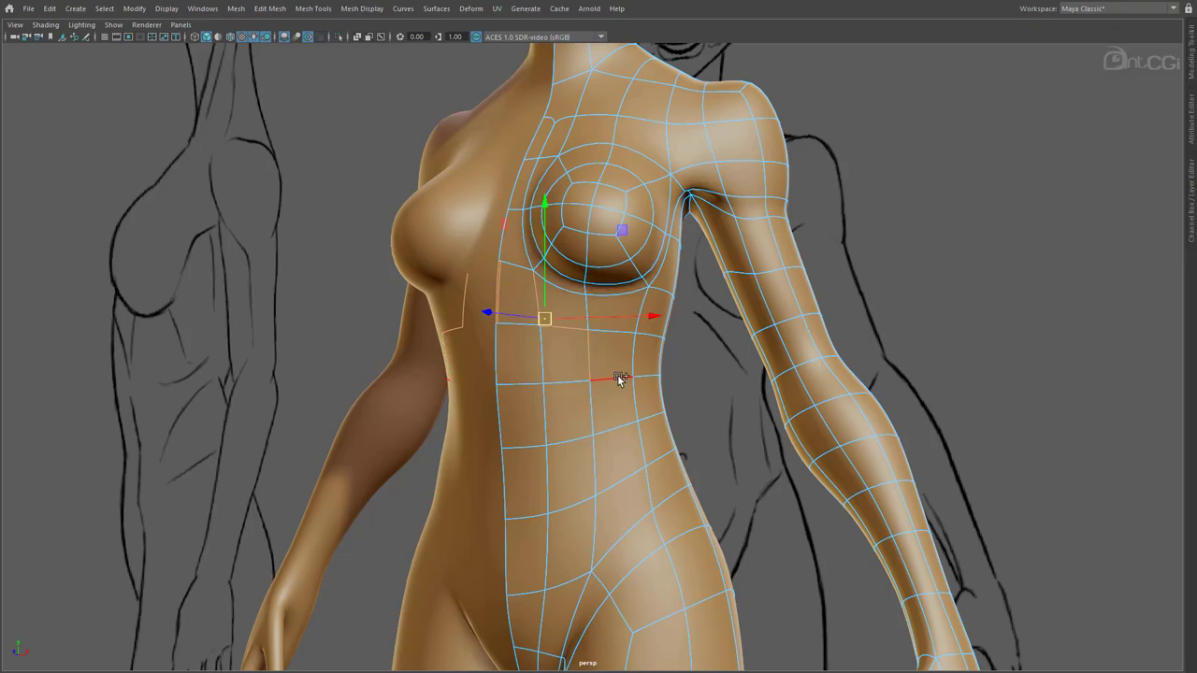
pyautogui.keyDown('shift'); pyautogui.click(617, 376); pyautogui.keyUp('shift')
pyautogui.keyDown('shift'); pyautogui.click(635, 395); pyautogui.keyUp('shift')
pyautogui.keyDown('shift'); pyautogui.click(655, 395); pyautogui.keyUp('shift')
pyautogui.keyDown('alt'); pyautogui.moveTo(911, 442); pyautogui.dragTo(712, 438); pyautogui.keyUp('alt')
pyautogui.keyDown('shift'); pyautogui.click(649, 426); pyautogui.keyUp('shift')
pyautogui.keyDown('shift'); pyautogui.click(658, 445); pyautogui.keyUp('shift')
pyautogui.keyDown('shift'); pyautogui.click(707, 481); pyautogui.keyUp('shift')
pyautogui.keyDown('shift'); pyautogui.click(709, 483); pyautogui.keyUp('shift')
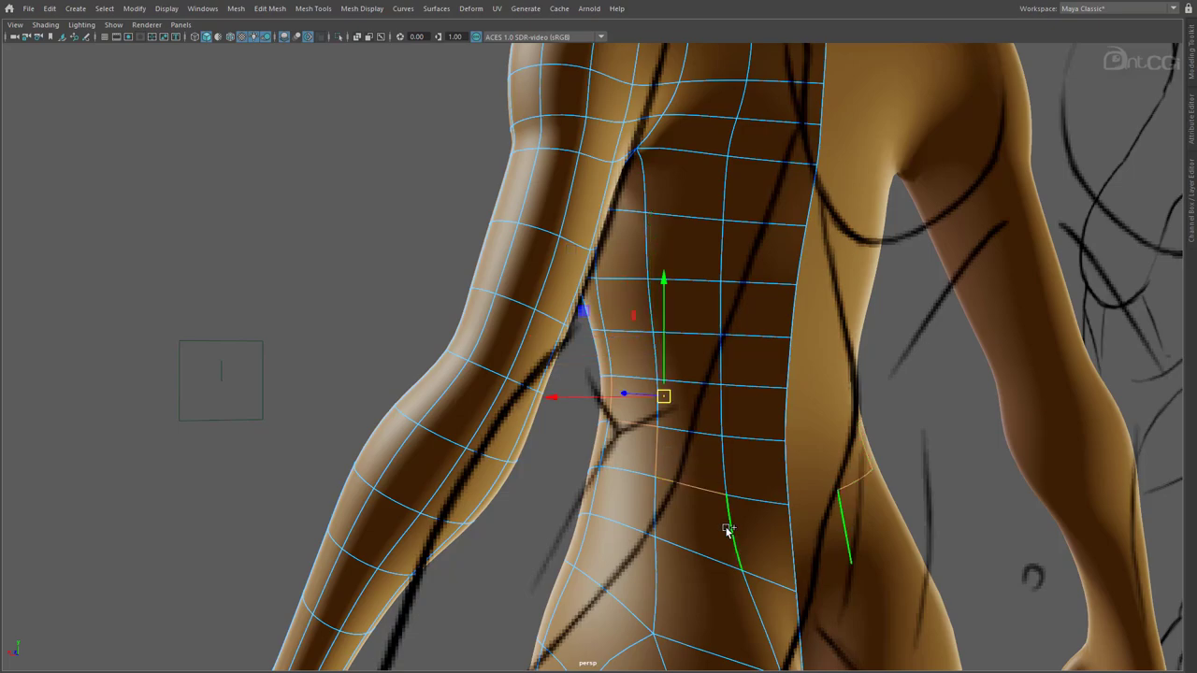
pyautogui.keyDown('shift'); pyautogui.rightClick(728, 530); pyautogui.keyUp('shift')
pyautogui.keyDown('shift'); pyautogui.moveTo(728, 532); pyautogui.dragTo(666, 546, button='right'); pyautogui.keyUp('shift')
# - Triangulate the two faces on either side of the new loop's first crossing below the breast
pyautogui.keyDown('alt'); pyautogui.moveTo(642, 506); pyautogui.dragTo(849, 508); pyautogui.keyUp('alt')
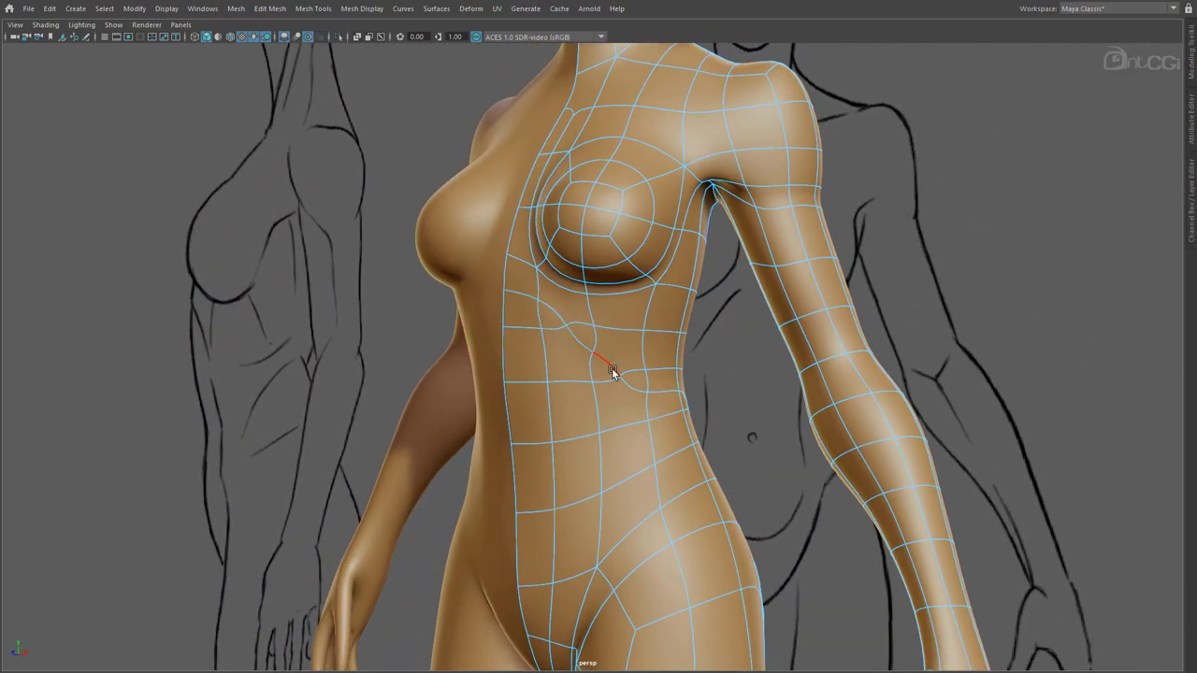
pyautogui.scroll(2, 522, 358)
pyautogui.keyDown('alt'); pyautogui.moveTo(522, 358); pyautogui.dragTo(543, 351); pyautogui.keyUp('alt')
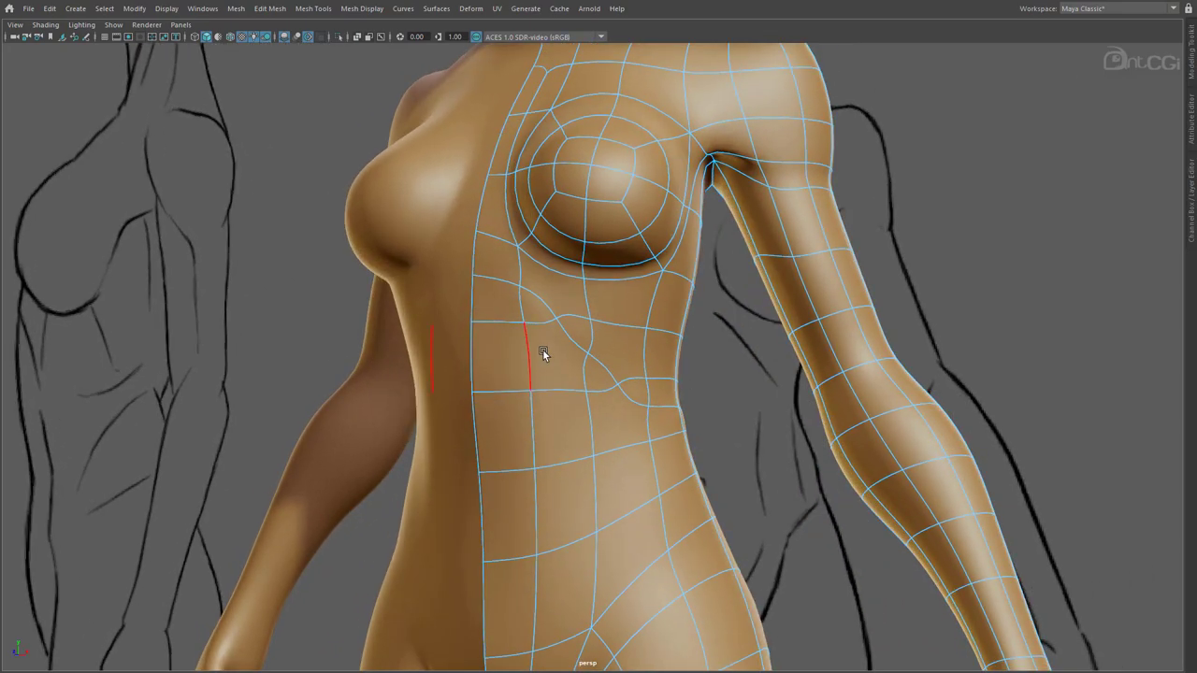
pyautogui.moveTo(543, 351); pyautogui.dragTo(527, 497, button='right')
pyautogui.click(555, 292)
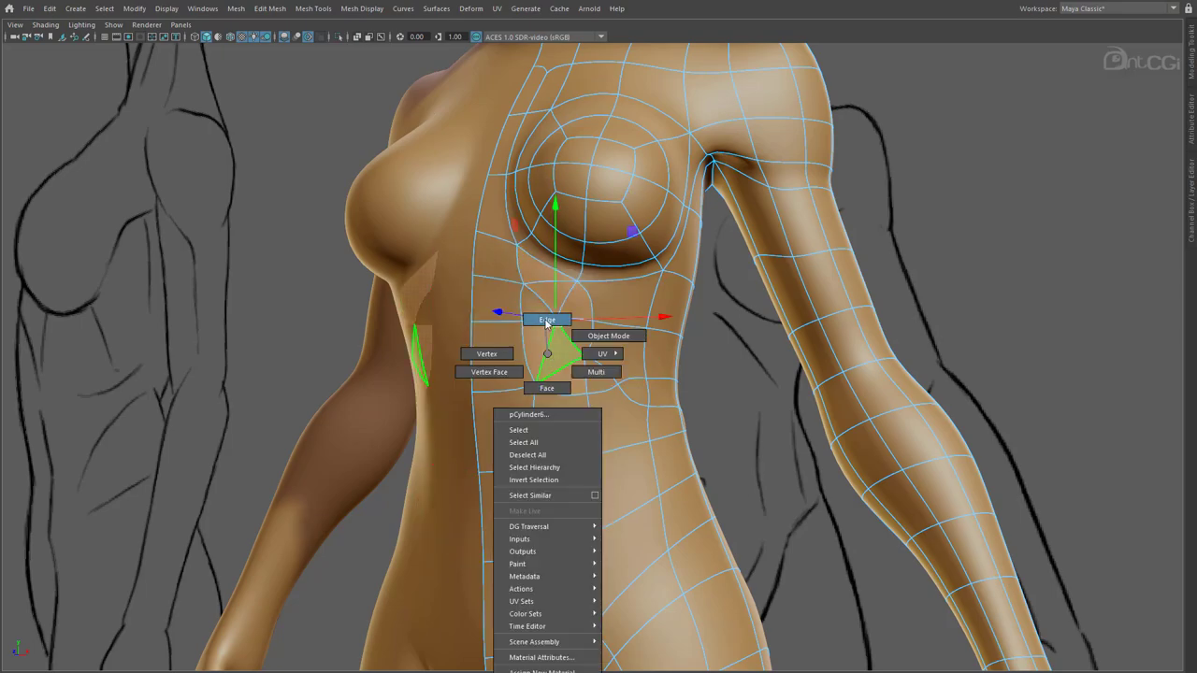
# - Spin the diagonal edges below and above the first crossing under the breast to redirect the edge flow
pyautogui.moveTo(545, 324); pyautogui.dragTo(545, 318, button='right')
pyautogui.click(543, 354)
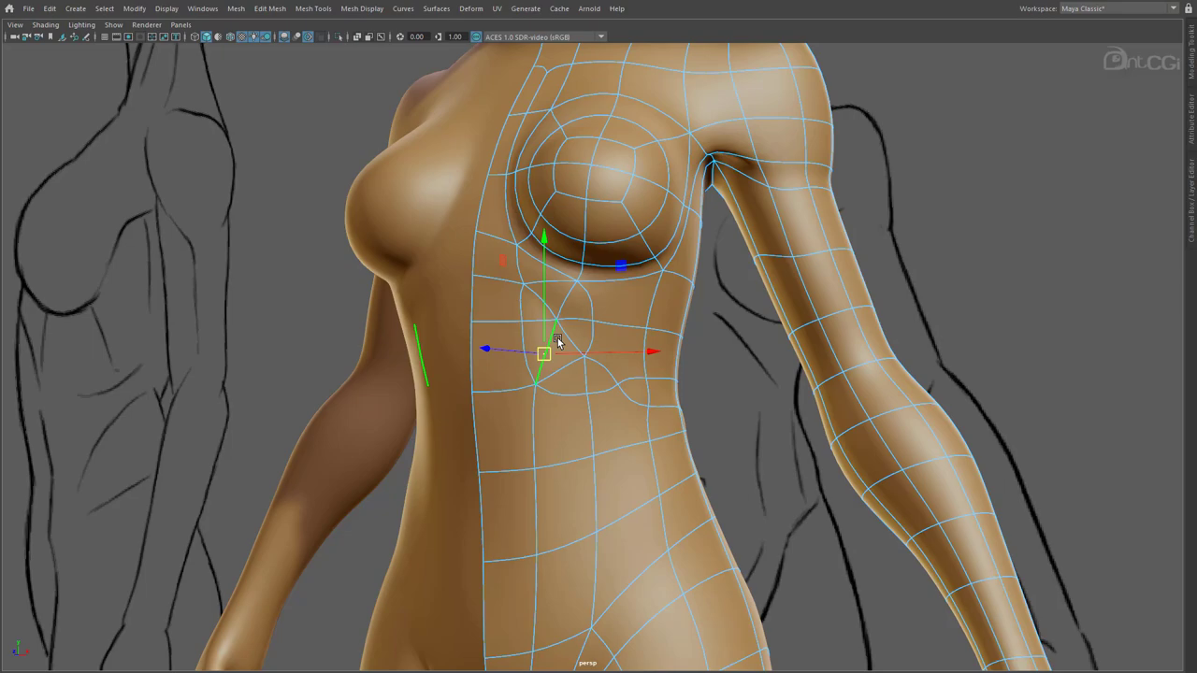
pyautogui.press('shift')
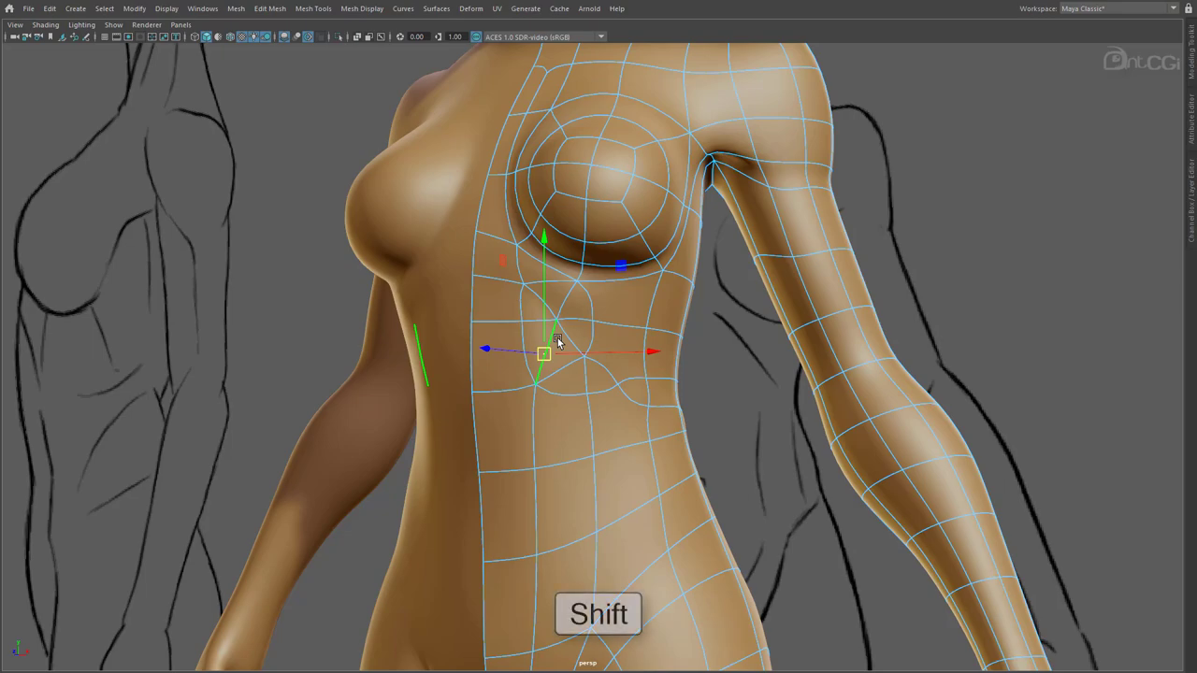
pyautogui.keyDown('shift'); pyautogui.rightClick(557, 338); pyautogui.keyUp('shift')
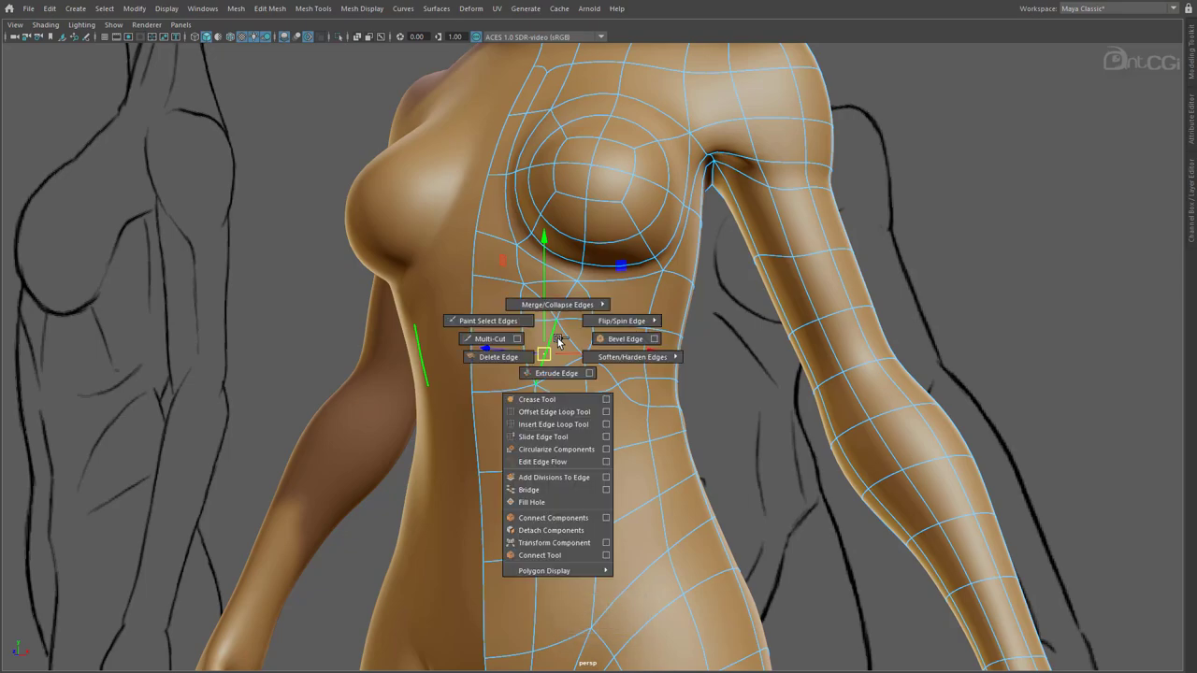
pyautogui.keyDown('shift'); pyautogui.moveTo(557, 337); pyautogui.dragTo(662, 326, button='right'); pyautogui.keyUp('shift')
pyautogui.keyDown('alt'); pyautogui.moveTo(574, 362); pyautogui.dragTo(570, 323); pyautogui.keyUp('alt')
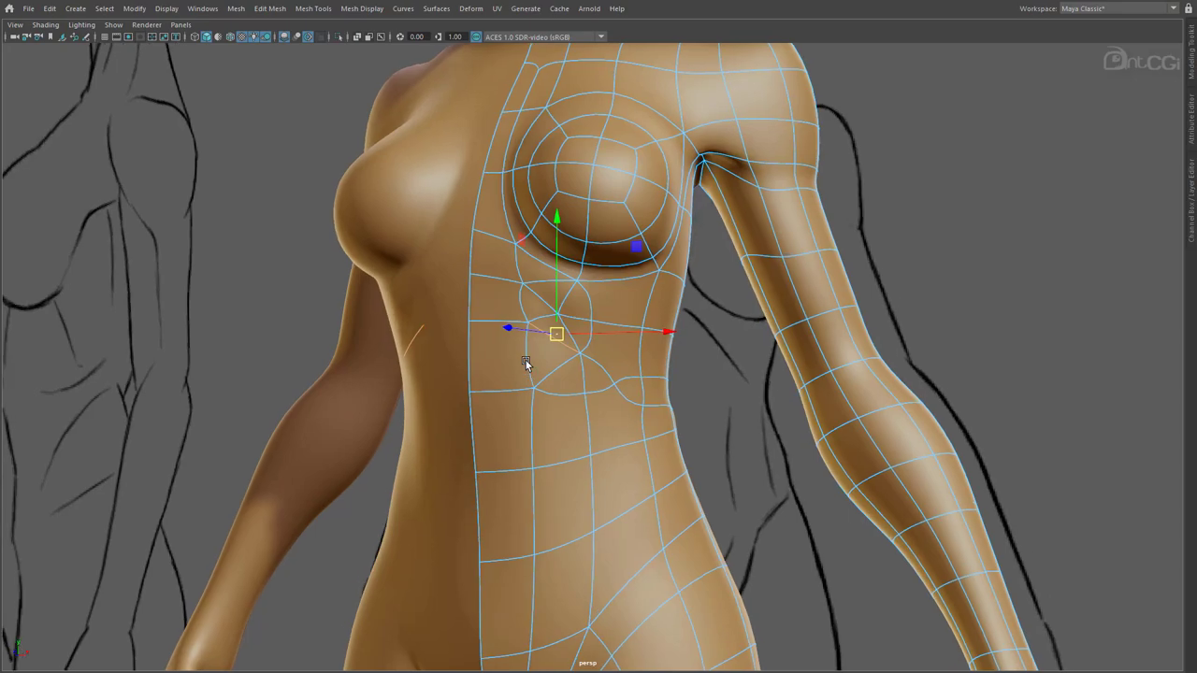
pyautogui.click(568, 305)
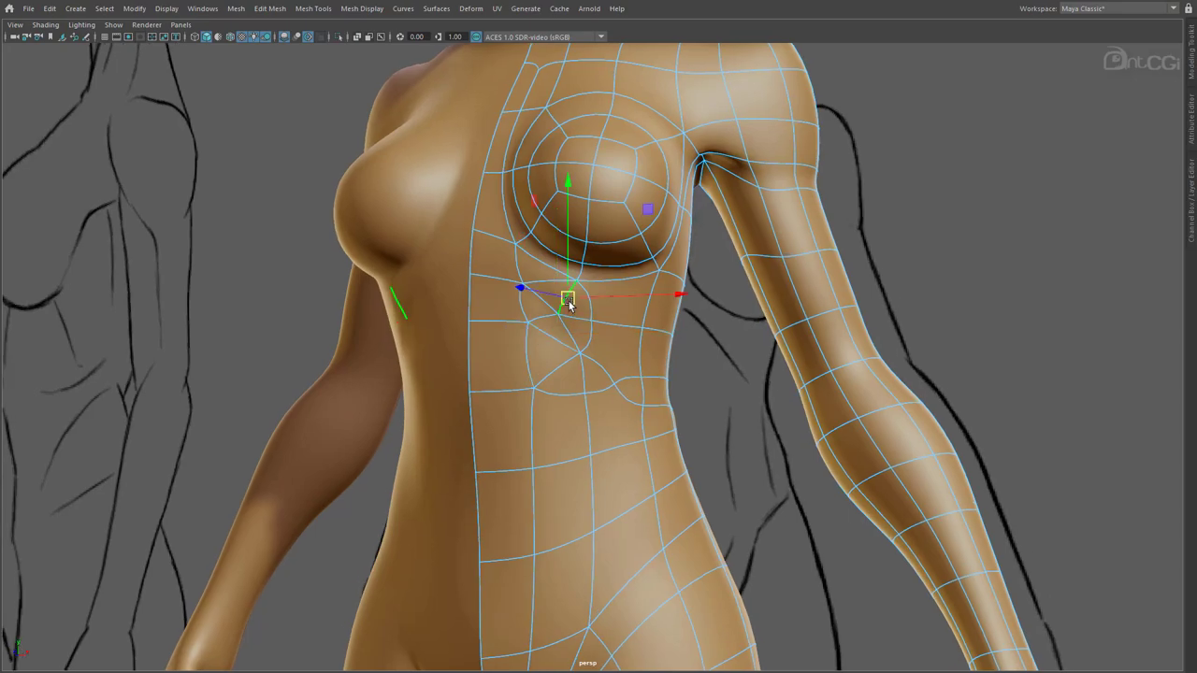
pyautogui.hotkey('ctrl', 'alt')
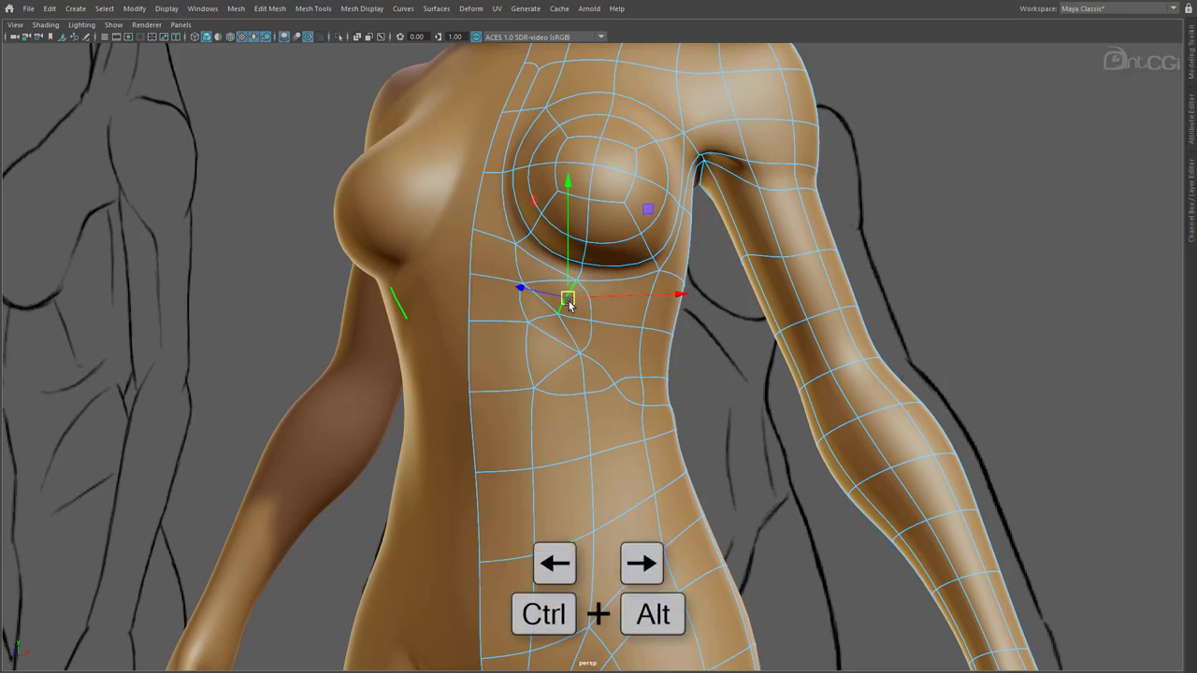
pyautogui.hotkey('ctrl', 'alt', 'Left')
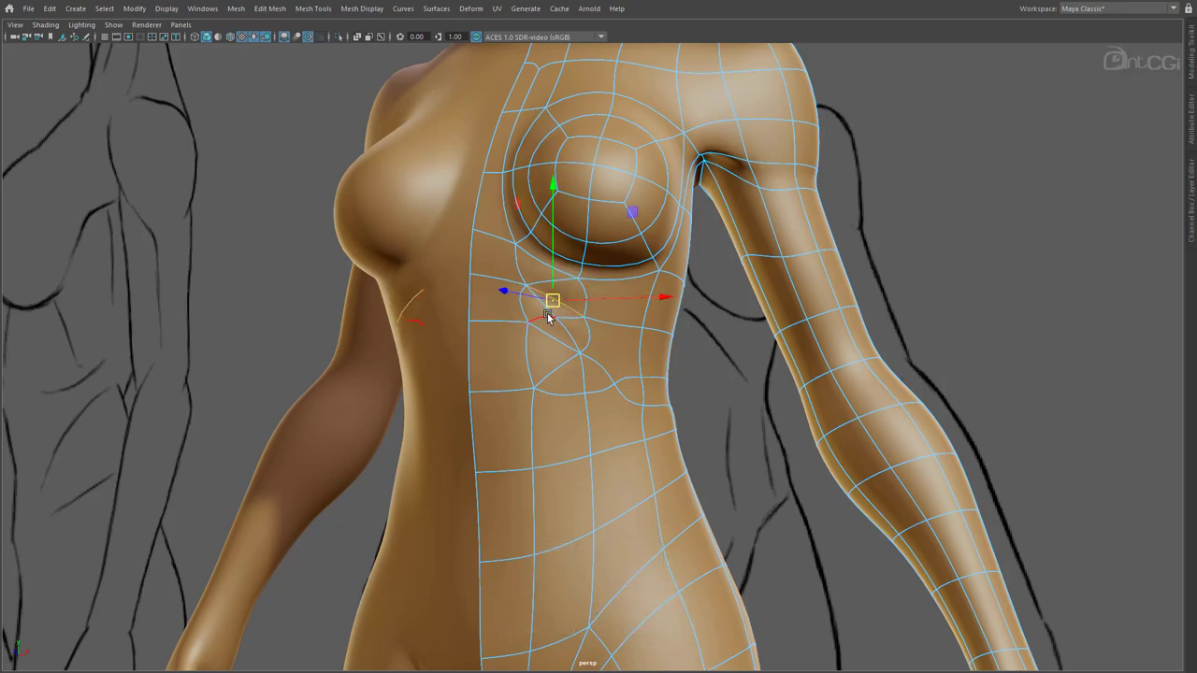
# - Delete the leftover diagonal edges around the first crossing so the loops flow cleanly in quads
pyautogui.click(542, 303)
pyautogui.keyDown('shift'); pyautogui.click(576, 339); pyautogui.keyUp('shift')
pyautogui.keyDown('shift'); pyautogui.moveTo(577, 337); pyautogui.dragTo(548, 350, button='right'); pyautogui.keyUp('shift')
pyautogui.click(553, 321)
pyautogui.press('Delete')
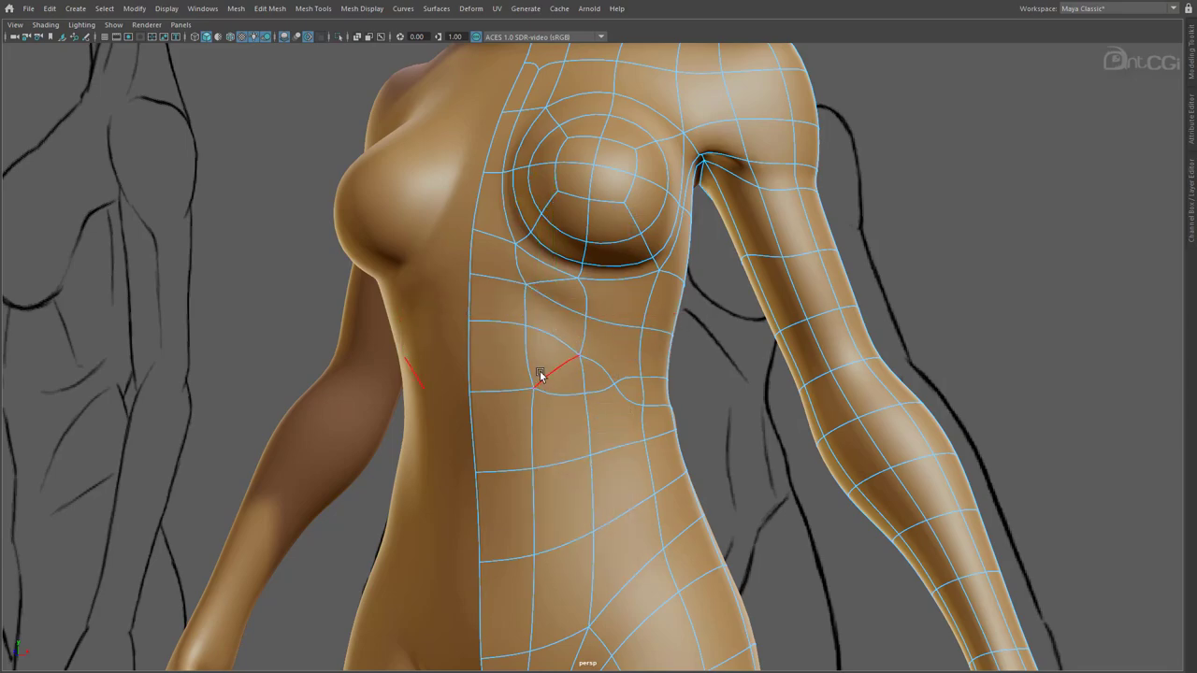
pyautogui.click(541, 376)
pyautogui.press('Delete')
pyautogui.click(551, 286)
pyautogui.press('Delete')
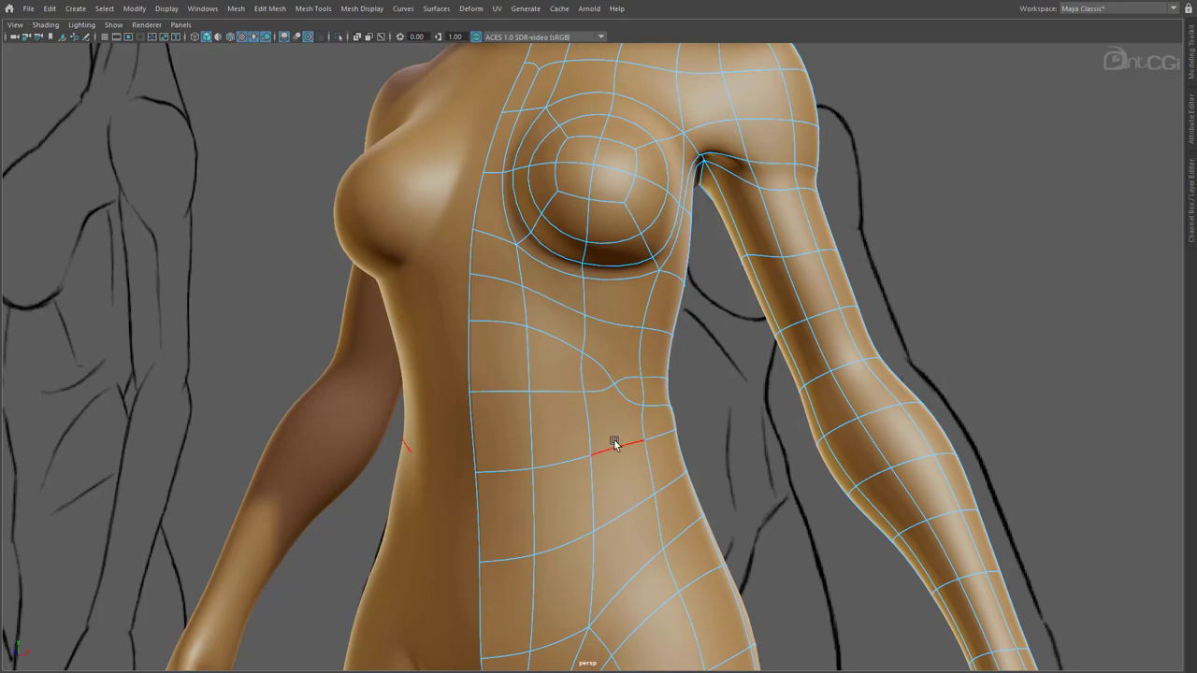
# - Triangulate the faces above and below the loop's second crossing at the front of the waist
pyautogui.keyDown('alt'); pyautogui.moveTo(614, 443); pyautogui.dragTo(571, 415); pyautogui.keyUp('alt')
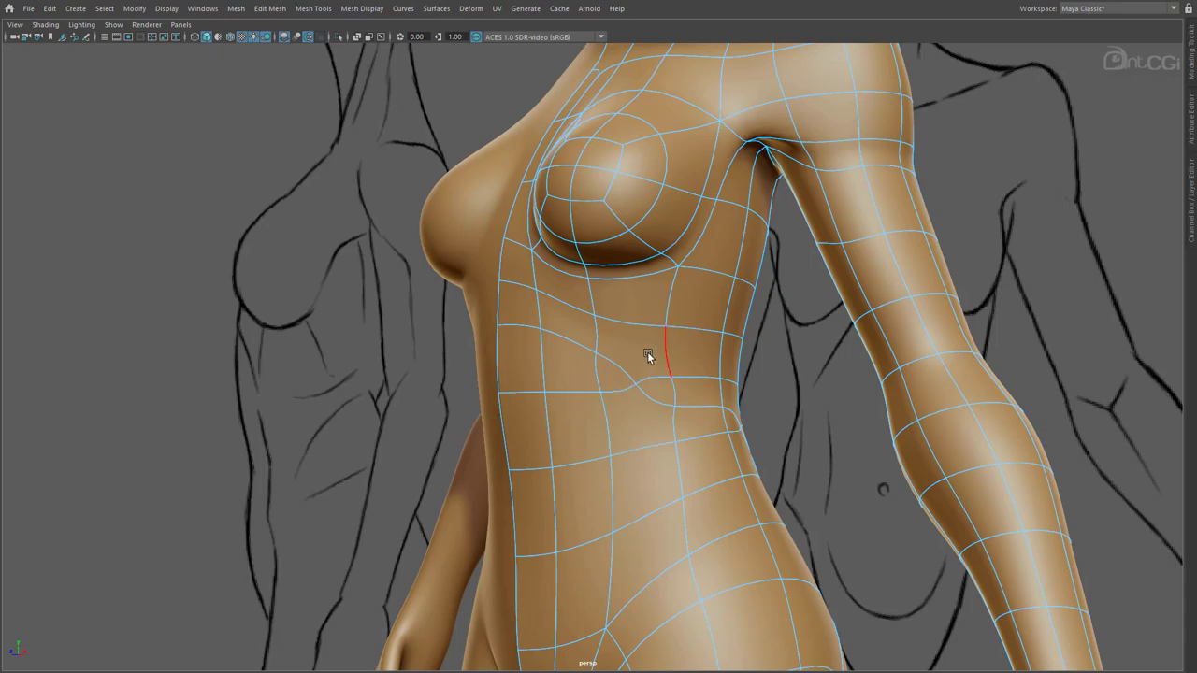
pyautogui.click(636, 417)
pyautogui.keyDown('shift'); pyautogui.moveTo(636, 417); pyautogui.dragTo(640, 551, button='right'); pyautogui.keyUp('shift')
pyautogui.moveTo(642, 441); pyautogui.dragTo(631, 416, button='right')
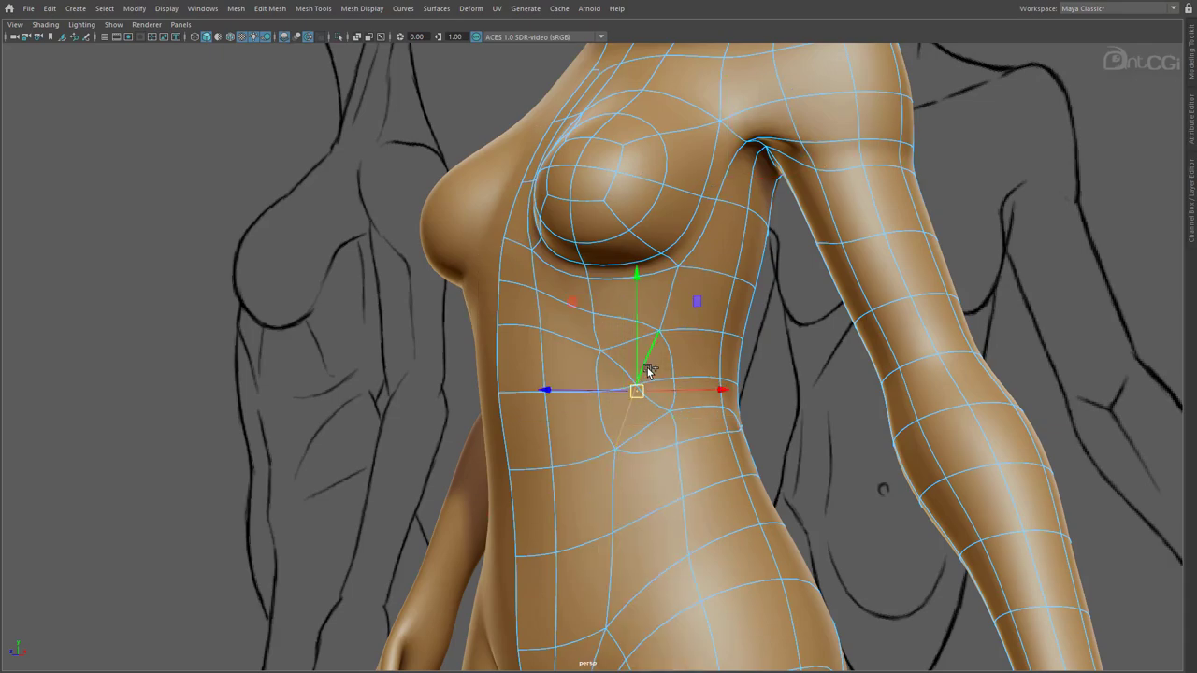
# - Spin the diagonal edges above and below the waist crossing to redirect the edge flow
pyautogui.keyDown('alt'); pyautogui.moveTo(647, 369); pyautogui.dragTo(691, 374); pyautogui.keyUp('alt')
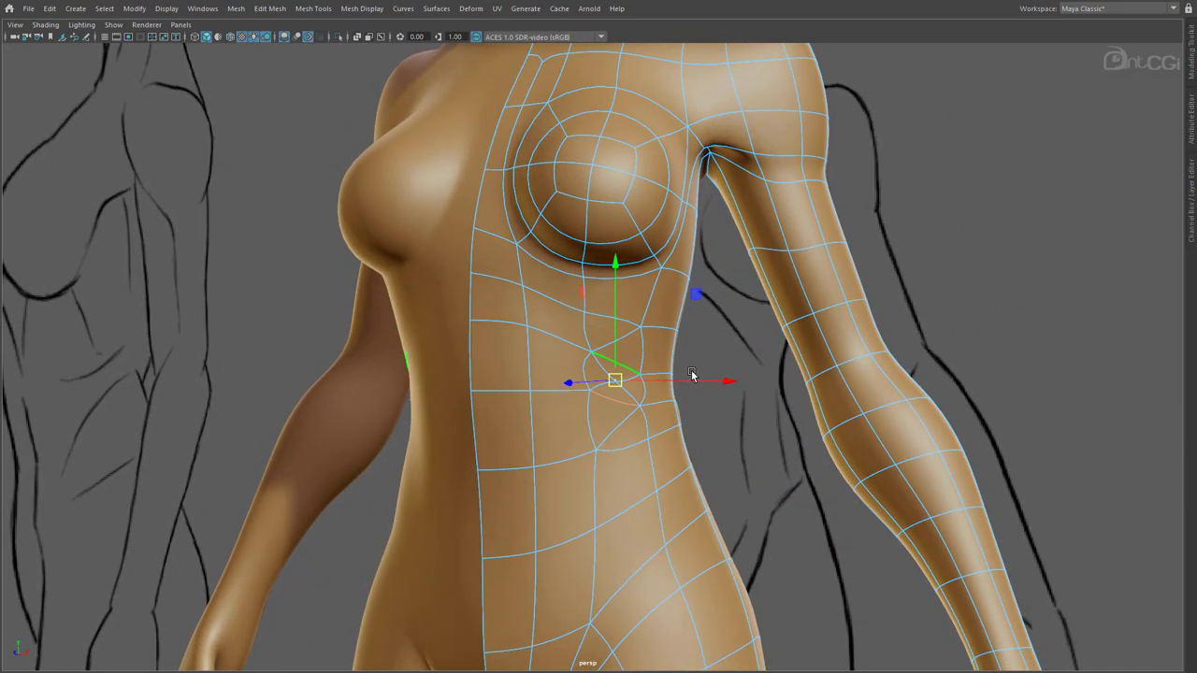
pyautogui.keyDown('alt'); pyautogui.moveTo(691, 375); pyautogui.dragTo(669, 366); pyautogui.keyUp('alt')
pyautogui.click(637, 337)
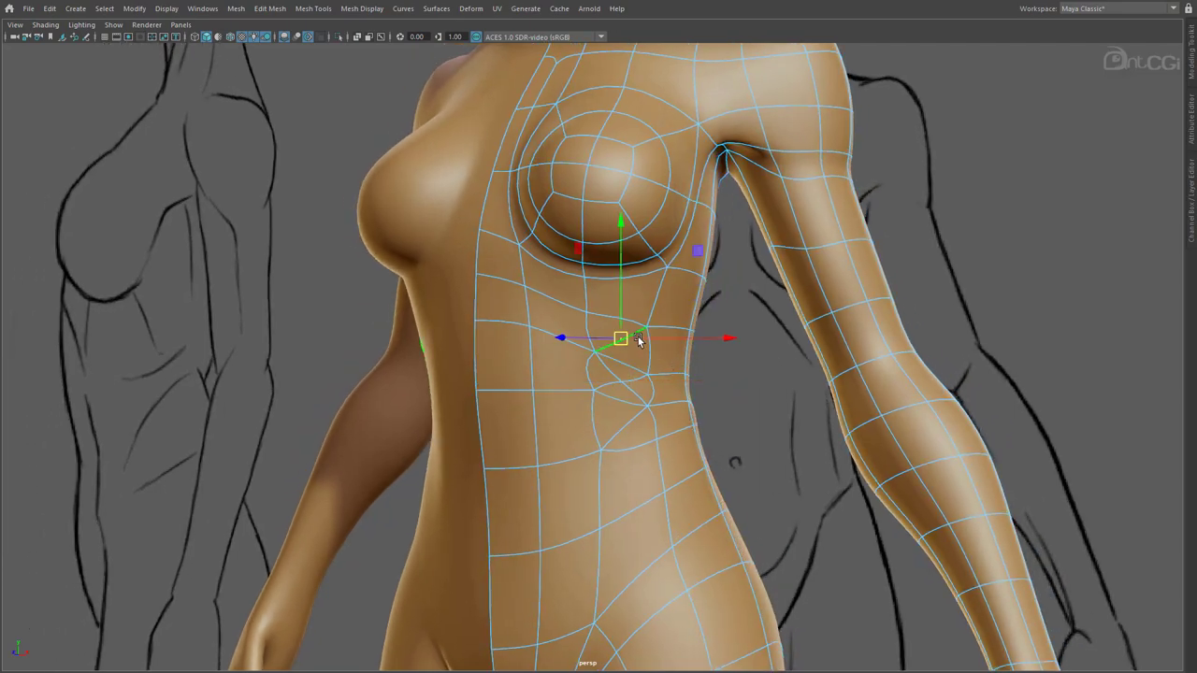
pyautogui.hotkey('ctrl', 'alt', 'Right')
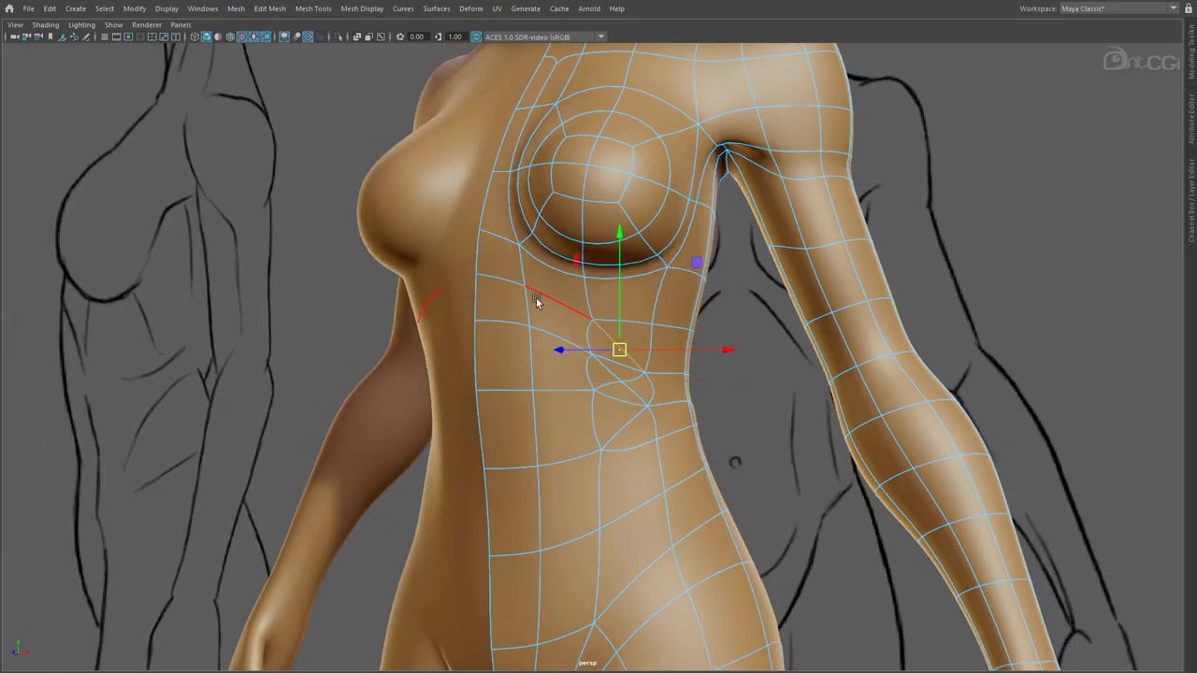
# - Remove the leftover diagonal and short edges around the front waist crossing so the loops run past each other
pyautogui.click(631, 365)
pyautogui.press('Delete')
pyautogui.keyDown('alt'); pyautogui.moveTo(648, 437); pyautogui.dragTo(616, 404); pyautogui.keyUp('alt')
pyautogui.click(636, 422)
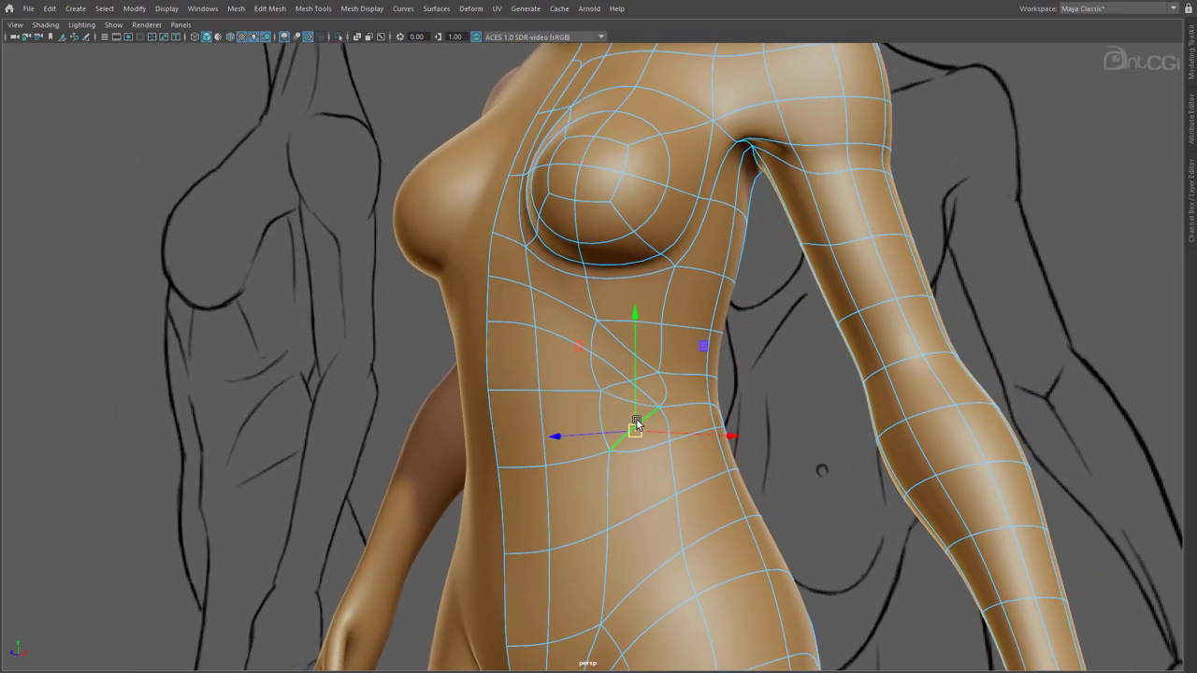
pyautogui.moveTo(719, 449)
pyautogui.keyDown('alt'); pyautogui.mouseDown()
pyautogui.moveTo(679, 446)
pyautogui.moveTo(693, 447)
pyautogui.mouseUp(); pyautogui.keyUp('alt')
pyautogui.click(630, 384)
pyautogui.keyDown('shift'); pyautogui.rightClick(661, 372); pyautogui.keyUp('shift')
pyautogui.keyDown('shift'); pyautogui.moveTo(661, 373); pyautogui.dragTo(605, 390, button='right'); pyautogui.keyUp('shift')
pyautogui.keyDown('alt'); pyautogui.moveTo(714, 481); pyautogui.dragTo(686, 480); pyautogui.keyUp('alt')
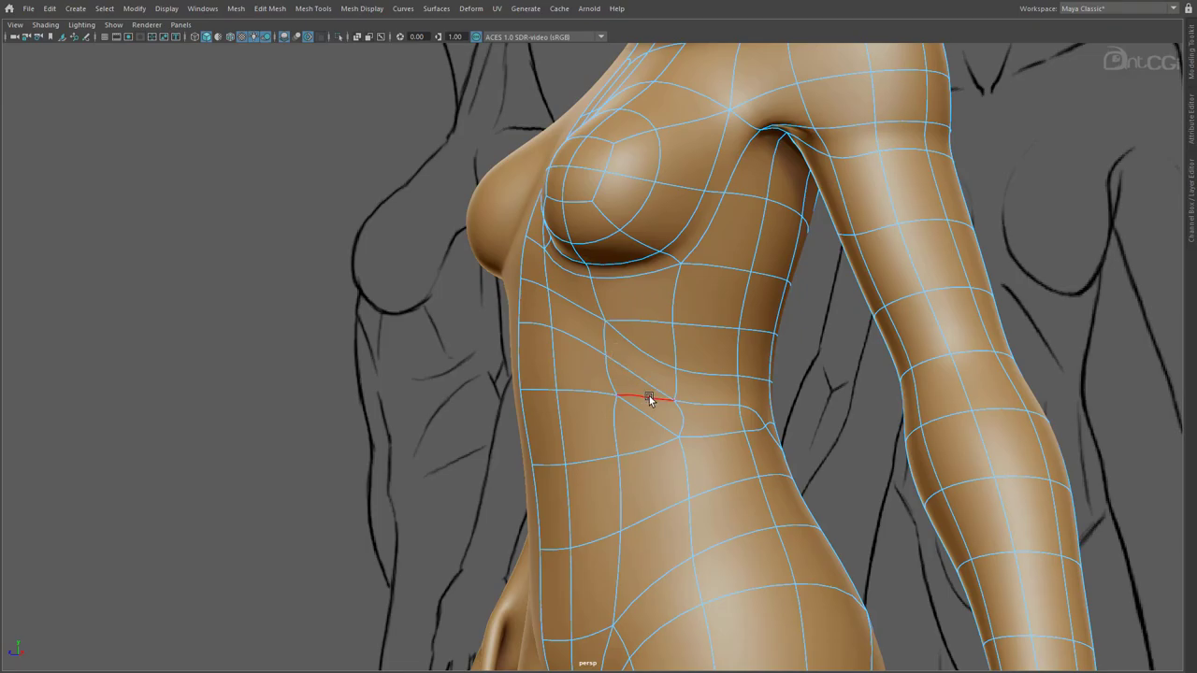
# - Select the body half and isolate it in the viewport to work on the back without the reference sketches
pyautogui.moveTo(714, 441)
pyautogui.keyDown('alt'); pyautogui.mouseDown()
pyautogui.moveTo(665, 448)
pyautogui.moveTo(758, 442)
pyautogui.moveTo(628, 377)
pyautogui.moveTo(490, 372)
pyautogui.mouseUp(); pyautogui.keyUp('alt')
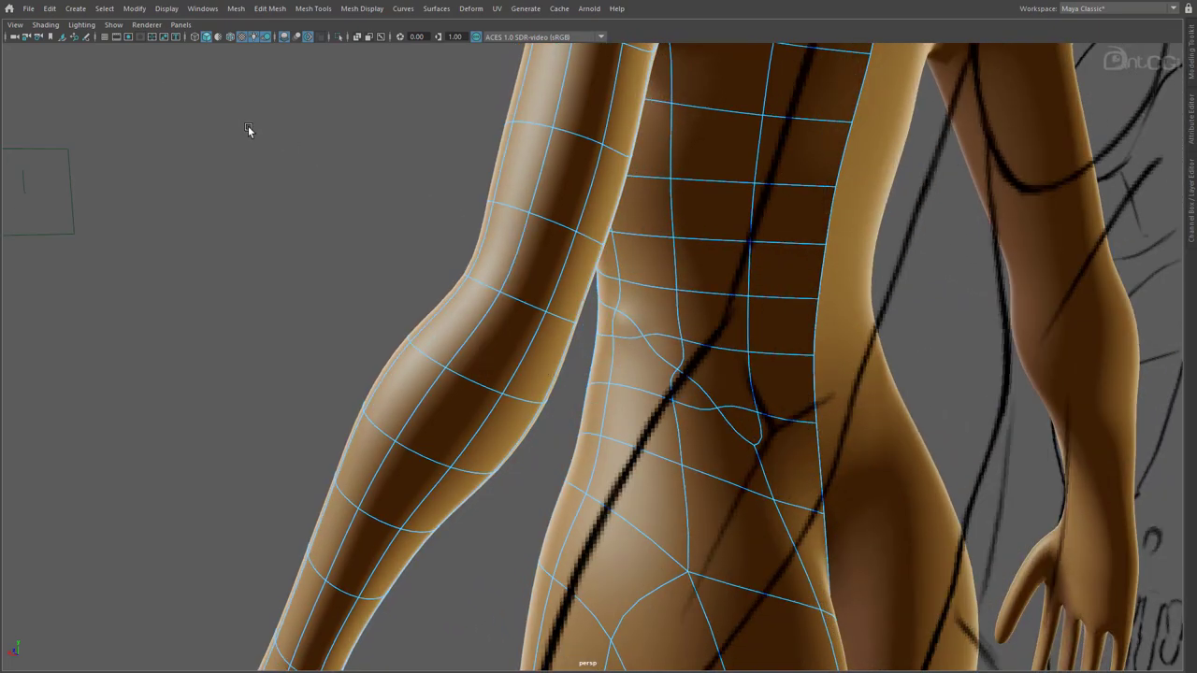
pyautogui.moveTo(545, 162); pyautogui.dragTo(595, 120, button='right')
pyautogui.click(113, 24)
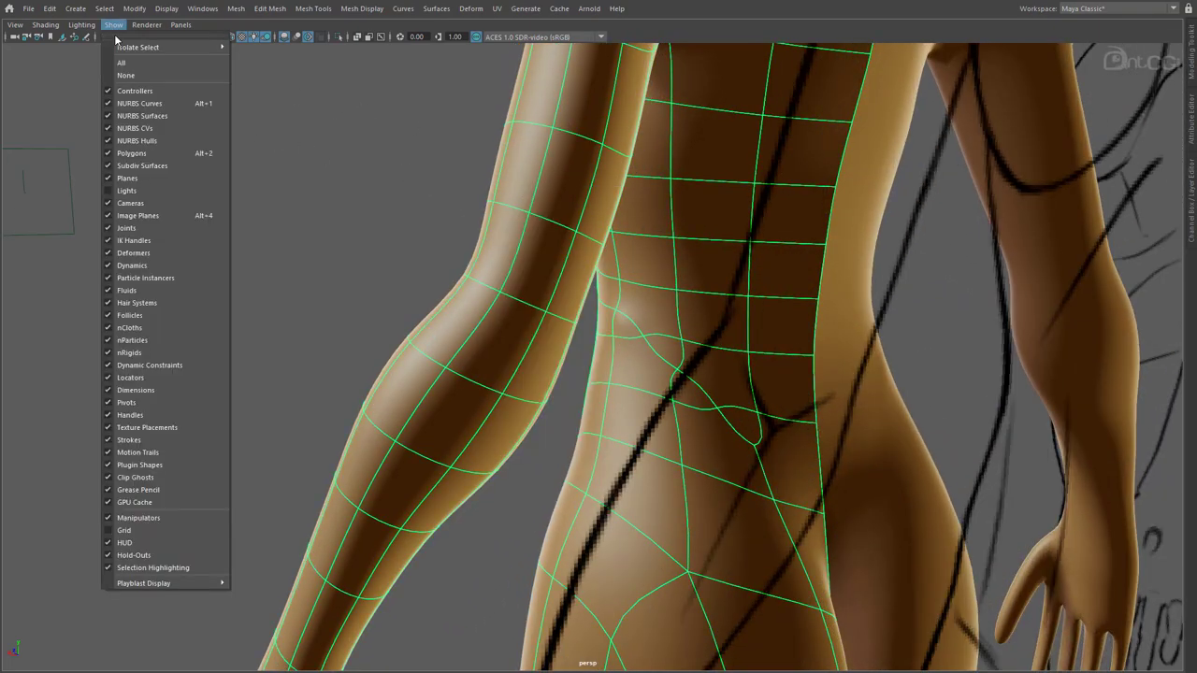
pyautogui.moveTo(187, 45)
pyautogui.click(246, 53)
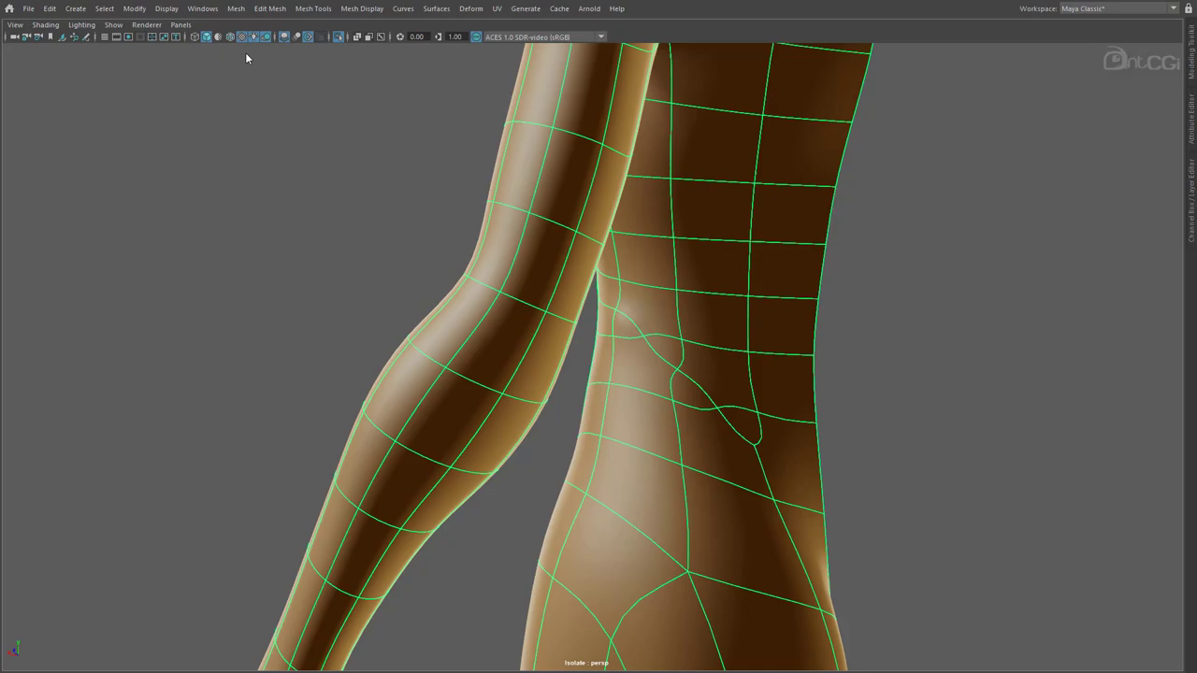
# - Triangulate the two faces around the loop crossing at the back of the waist and spin their diagonal edges
pyautogui.click(640, 314)
pyautogui.keyDown('shift'); pyautogui.click(642, 364); pyautogui.keyUp('shift')
pyautogui.keyDown('shift'); pyautogui.moveTo(641, 364); pyautogui.dragTo(671, 323, button='right'); pyautogui.keyUp('shift')
pyautogui.keyDown('alt'); pyautogui.moveTo(628, 361); pyautogui.dragTo(639, 363); pyautogui.keyUp('alt')
pyautogui.click(650, 314)
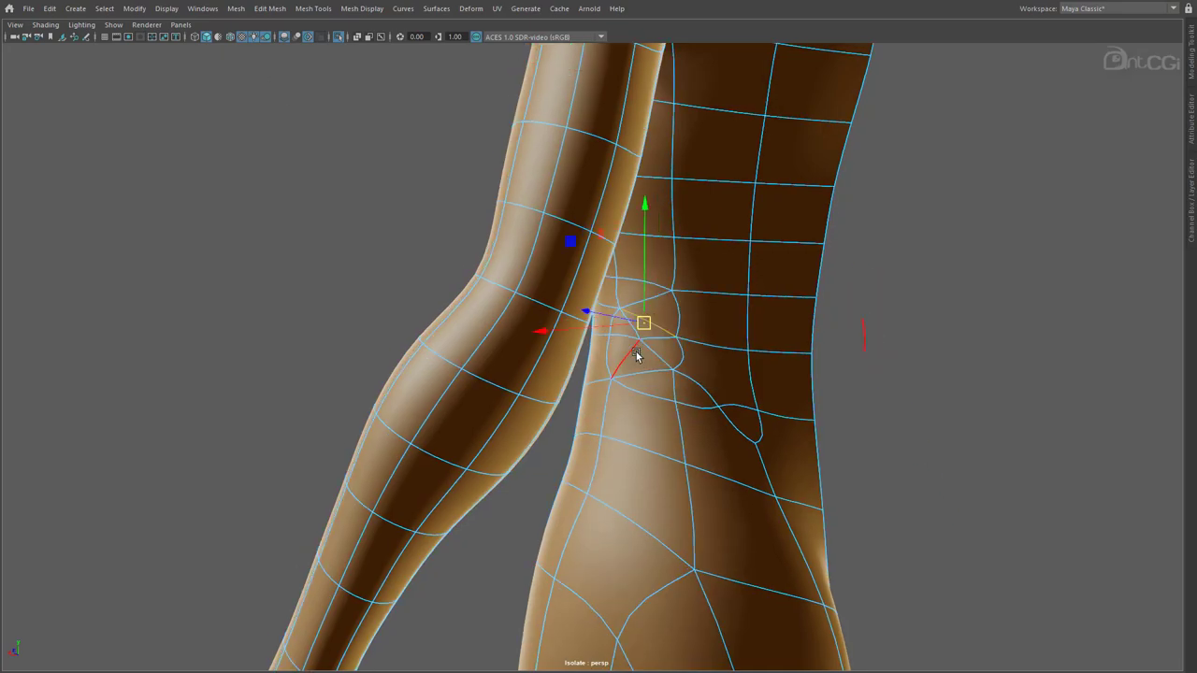
pyautogui.click(636, 353)
pyautogui.hotkey('ctrl', 'alt', 'Right')
# - Delete the leftover edges above, below and across the crossing at the back of the waist
pyautogui.click(663, 307)
pyautogui.press('Delete')
pyautogui.press('w')
pyautogui.click(662, 365)
pyautogui.press('Delete')
pyautogui.click(663, 340)
pyautogui.keyDown('shift'); pyautogui.moveTo(663, 342); pyautogui.dragTo(610, 361, button='right'); pyautogui.keyUp('shift')
pyautogui.keyDown('alt'); pyautogui.moveTo(668, 464); pyautogui.dragTo(658, 449); pyautogui.keyUp('alt')
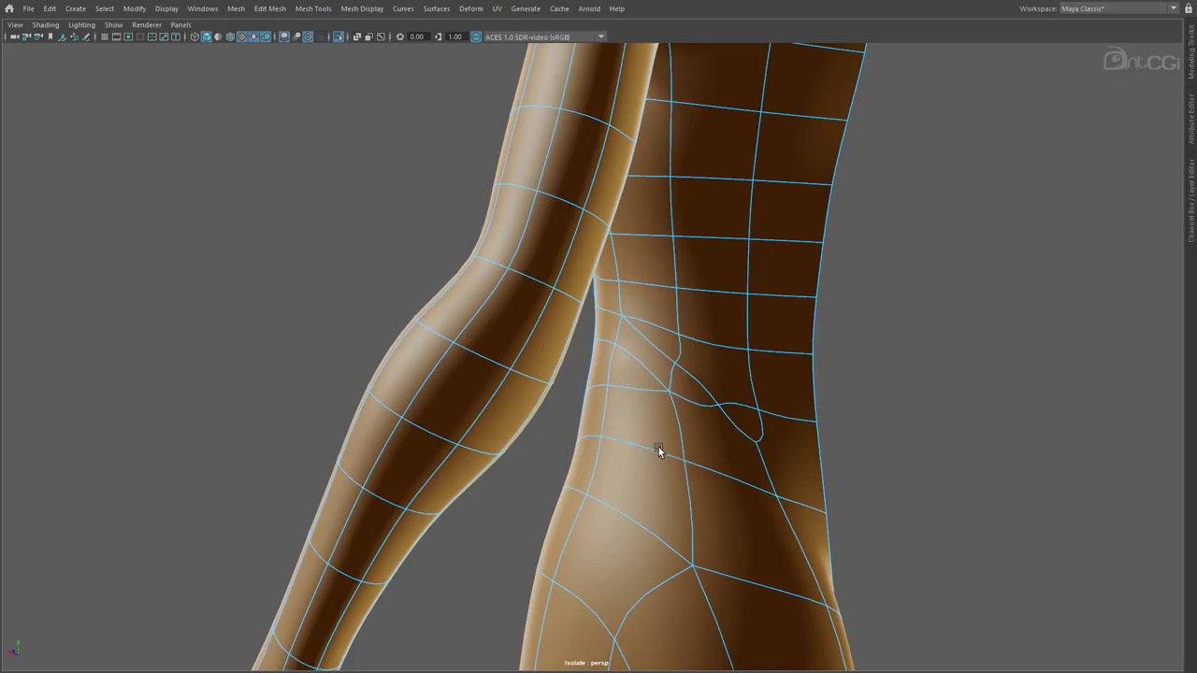
pyautogui.keyDown('alt'); pyautogui.moveTo(624, 348); pyautogui.dragTo(826, 369); pyautogui.keyUp('alt')
pyautogui.keyDown('alt'); pyautogui.moveTo(493, 273); pyautogui.dragTo(519, 276); pyautogui.keyUp('alt')
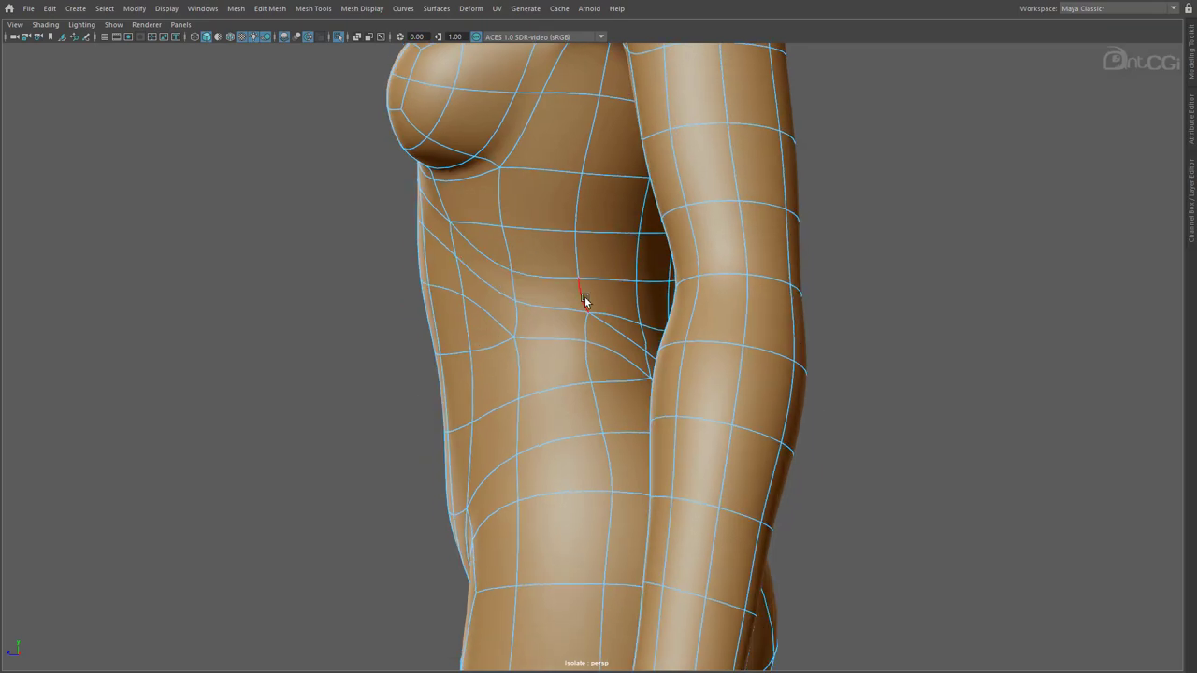
pyautogui.moveTo(584, 299); pyautogui.dragTo(562, 456, button='right')
pyautogui.click(562, 316)
pyautogui.moveTo(572, 338); pyautogui.dragTo(574, 308, button='right')
pyautogui.click(558, 301)
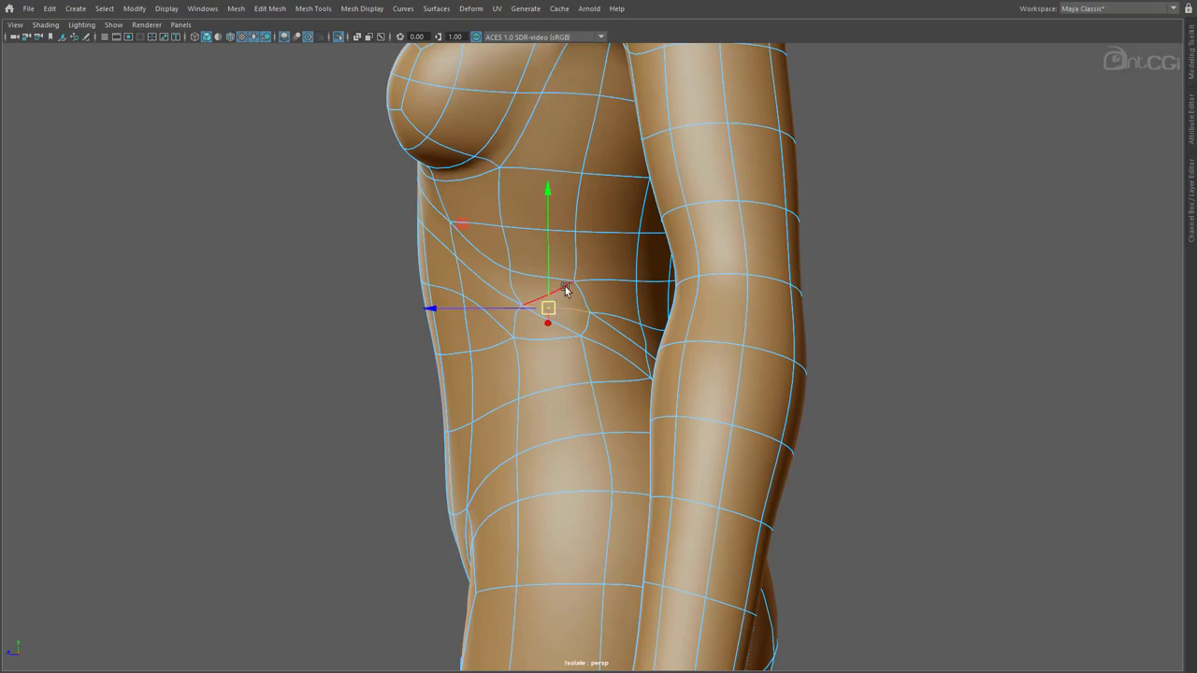
pyautogui.click(565, 290)
pyautogui.hotkey('ctrl', 'alt', 'Right')
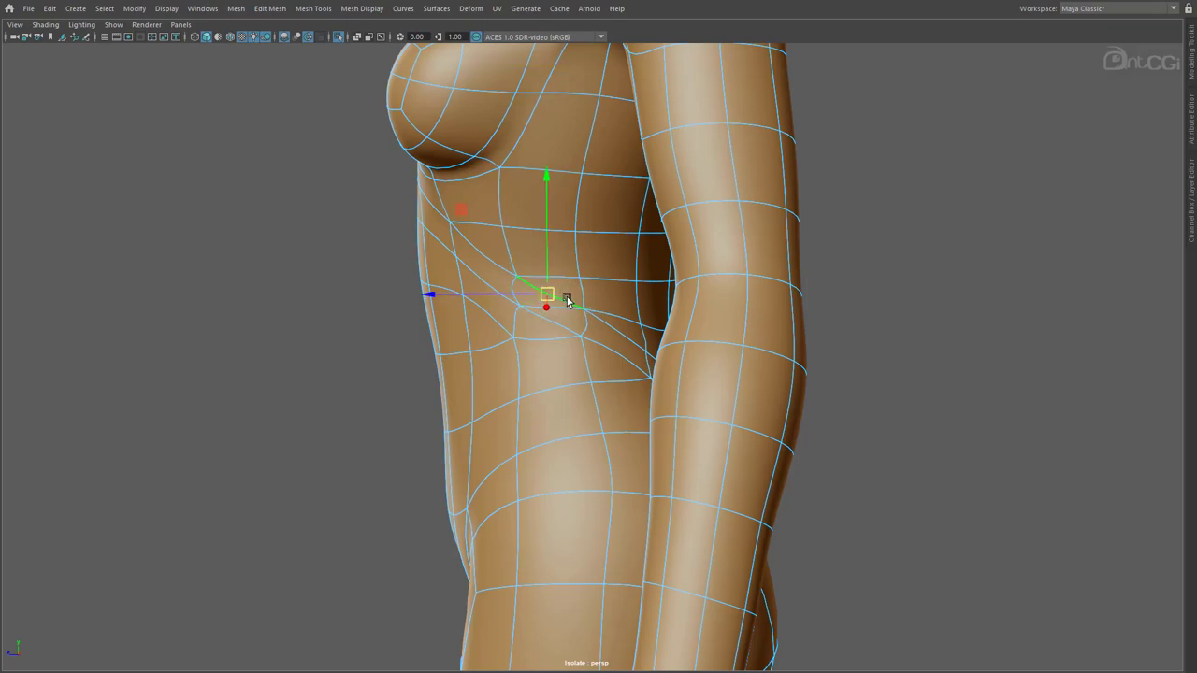
pyautogui.hotkey('ctrl', 'z')
pyautogui.hotkey('ctrl', 'z')
pyautogui.hotkey('ctrl', 'z')
pyautogui.hotkey('ctrl', 'z')
pyautogui.hotkey('ctrl', 'z')
# - Connect the two vertical edges below the lower-back crossing through to the centre line and collapse the leftover short edge
pyautogui.keyDown('alt'); pyautogui.moveTo(591, 380); pyautogui.dragTo(839, 473); pyautogui.keyUp('alt')
pyautogui.keyDown('alt'); pyautogui.moveTo(726, 480); pyautogui.dragTo(603, 452, button='middle'); pyautogui.keyUp('alt')
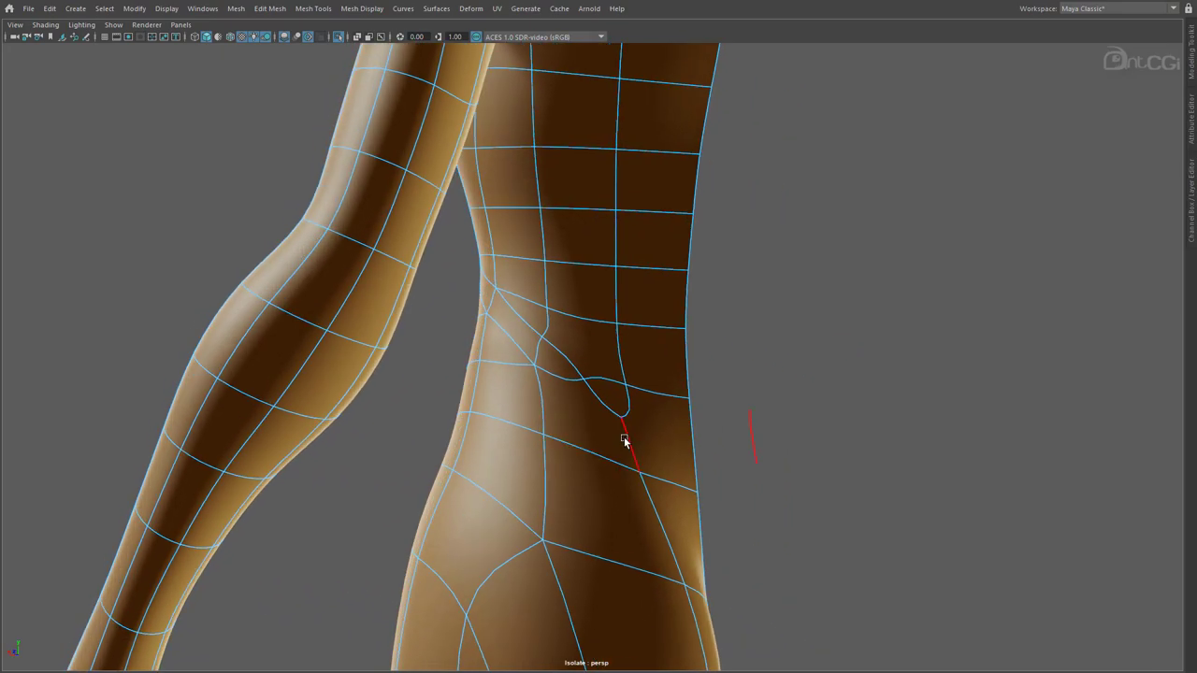
pyautogui.click(626, 440)
pyautogui.keyDown('shift'); pyautogui.click(695, 462); pyautogui.keyUp('shift')
pyautogui.keyDown('shift'); pyautogui.moveTo(695, 462); pyautogui.dragTo(694, 639, button='right'); pyautogui.keyUp('shift')
pyautogui.click(636, 433)
pyautogui.keyDown('shift'); pyautogui.moveTo(637, 433); pyautogui.dragTo(702, 384, button='right'); pyautogui.keyUp('shift')
# - Triangulate the faces on either side of the remaining lower-back crossing and spin their diagonal edges
pyautogui.keyDown('alt'); pyautogui.moveTo(645, 397); pyautogui.dragTo(602, 433); pyautogui.keyUp('alt')
pyautogui.click(584, 359)
pyautogui.moveTo(577, 357); pyautogui.dragTo(590, 564, button='right')
pyautogui.keyDown('shift'); pyautogui.click(586, 428); pyautogui.keyUp('shift')
pyautogui.moveTo(596, 421)
pyautogui.mouseDown(button='right')
pyautogui.moveTo(593, 376)
pyautogui.moveTo(593, 398)
pyautogui.moveTo(574, 411)
pyautogui.mouseUp(button='right')
pyautogui.click(596, 365)
pyautogui.keyDown('shift'); pyautogui.click(574, 409); pyautogui.keyUp('shift')
pyautogui.hotkey('ctrl', 'alt', 'Right')
# - Delete the leftover edges around the lower-back crossing so the loops flow on to the centre line
pyautogui.click(568, 370)
pyautogui.keyDown('shift'); pyautogui.click(593, 398); pyautogui.keyUp('shift')
pyautogui.click(597, 385)
pyautogui.press('g')
pyautogui.click(584, 338)
pyautogui.press('g')
pyautogui.click(599, 442)
pyautogui.press('g')
pyautogui.scroll(-3, 654, 460)
pyautogui.keyDown('alt'); pyautogui.moveTo(673, 467); pyautogui.dragTo(599, 386); pyautogui.keyUp('alt')
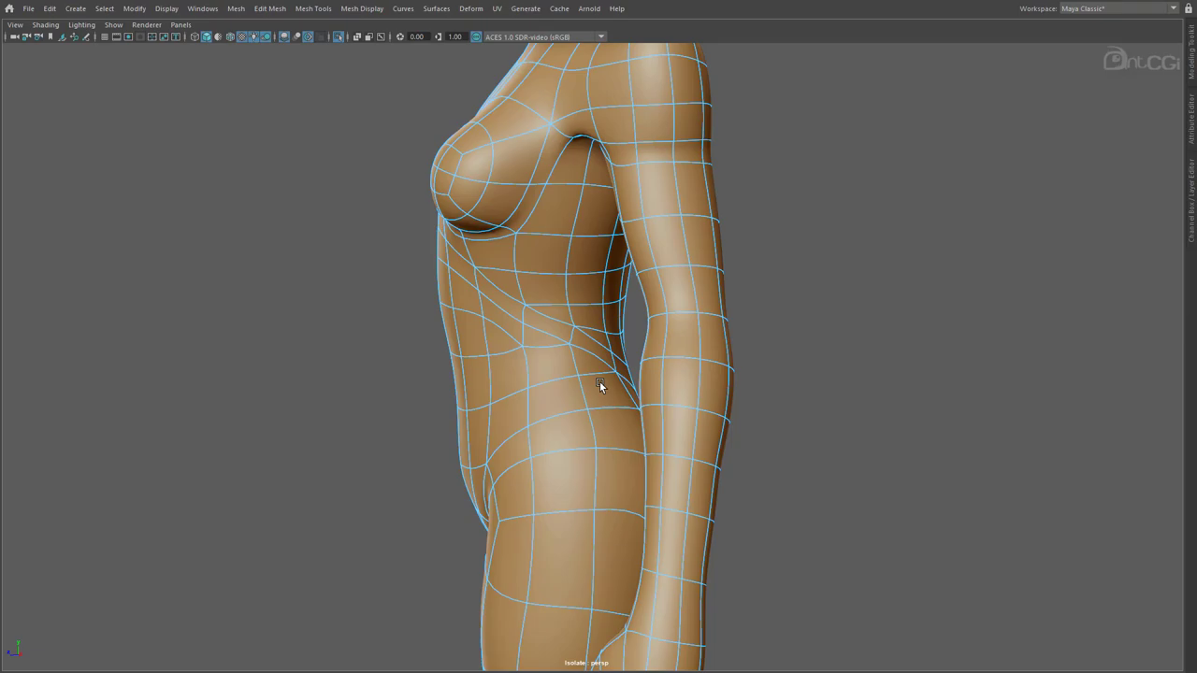
# - Examine the triangle, the neighbouring faces and the edge loops around the side of the waist
pyautogui.moveTo(580, 355); pyautogui.dragTo(577, 390, button='right')
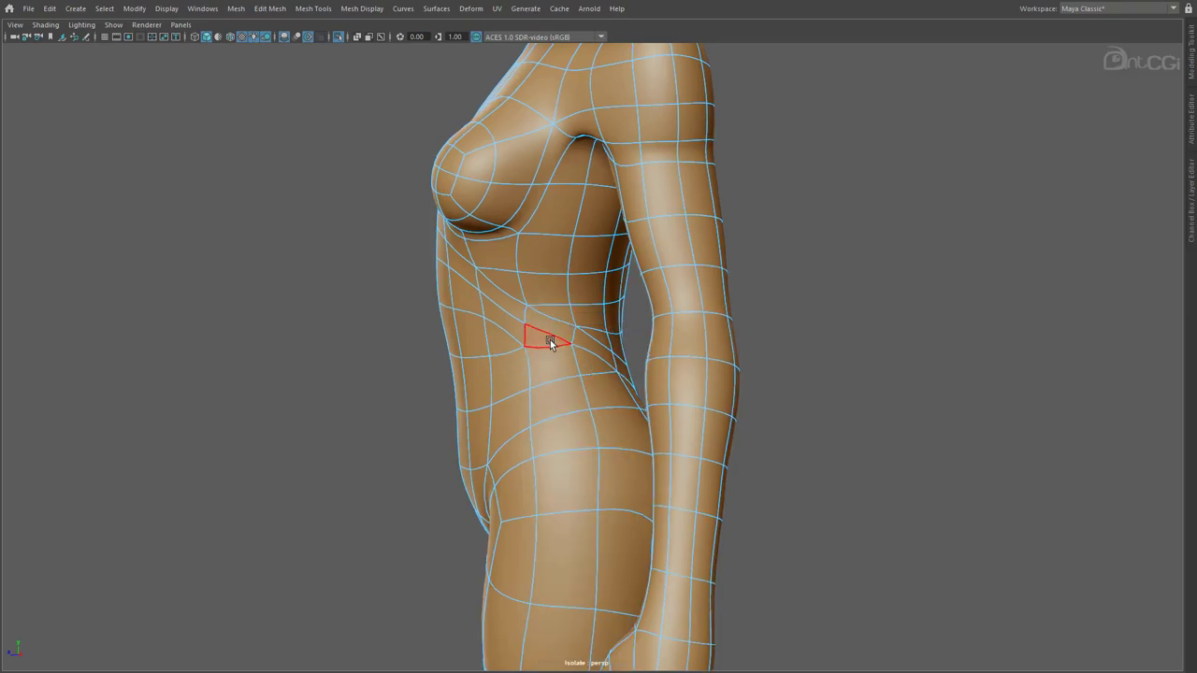
pyautogui.click(550, 341)
pyautogui.click(598, 363)
pyautogui.click(558, 318)
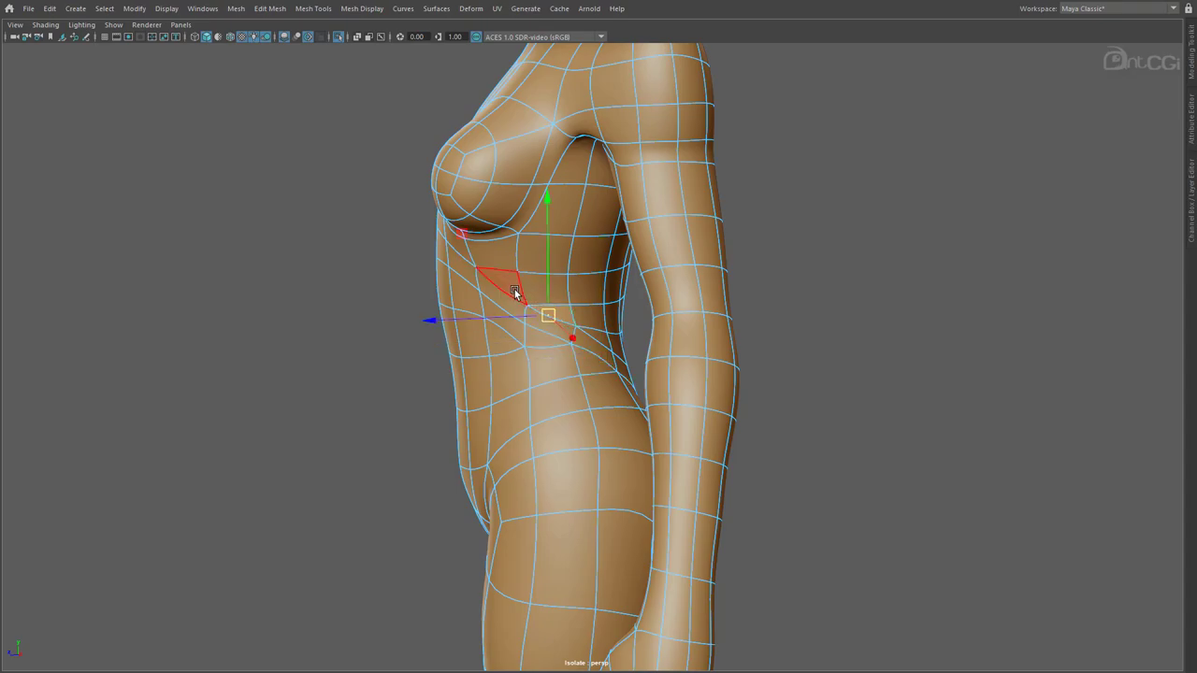
pyautogui.click(512, 290)
pyautogui.keyDown('alt'); pyautogui.moveTo(452, 434); pyautogui.dragTo(531, 423); pyautogui.keyUp('alt')
pyautogui.click(903, 287)
pyautogui.click(575, 346)
pyautogui.keyDown('alt'); pyautogui.moveTo(544, 349); pyautogui.dragTo(571, 361); pyautogui.keyUp('alt')
# - Connect the edges from the lower pelvis up the belly and across below the ribs to add a loop framing the abdomen
pyautogui.moveTo(571, 361); pyautogui.dragTo(572, 322, button='right')
pyautogui.keyDown('alt'); pyautogui.moveTo(532, 411); pyautogui.dragTo(533, 361, button='middle'); pyautogui.keyUp('alt')
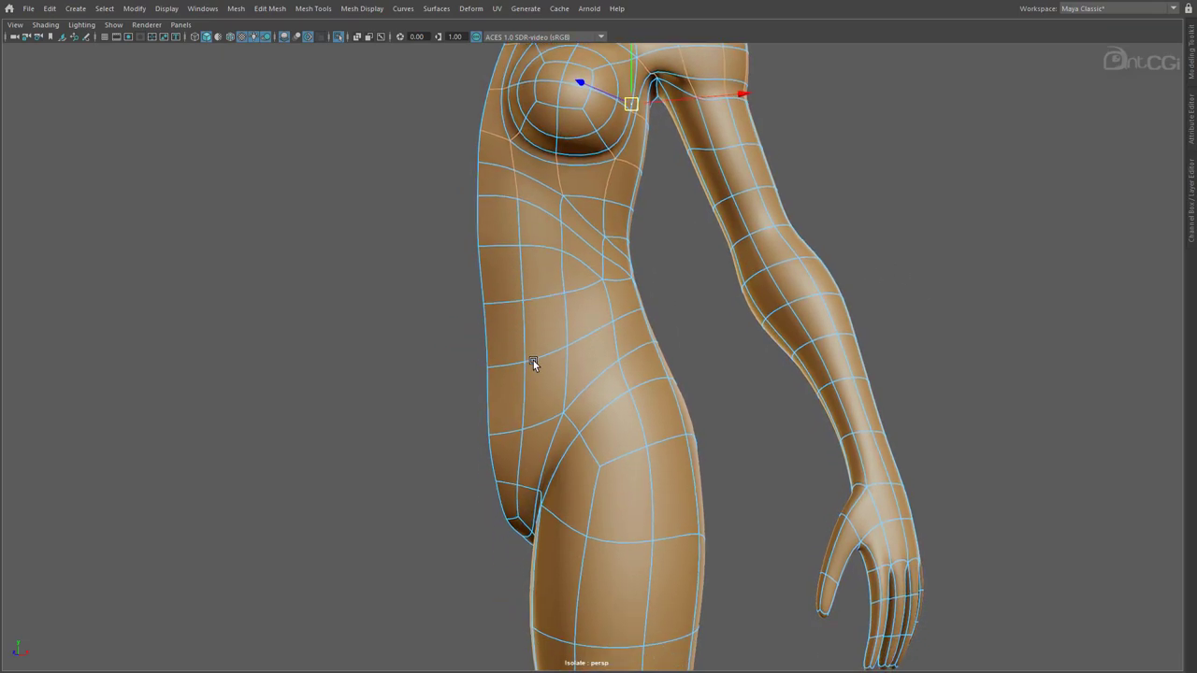
pyautogui.click(493, 464)
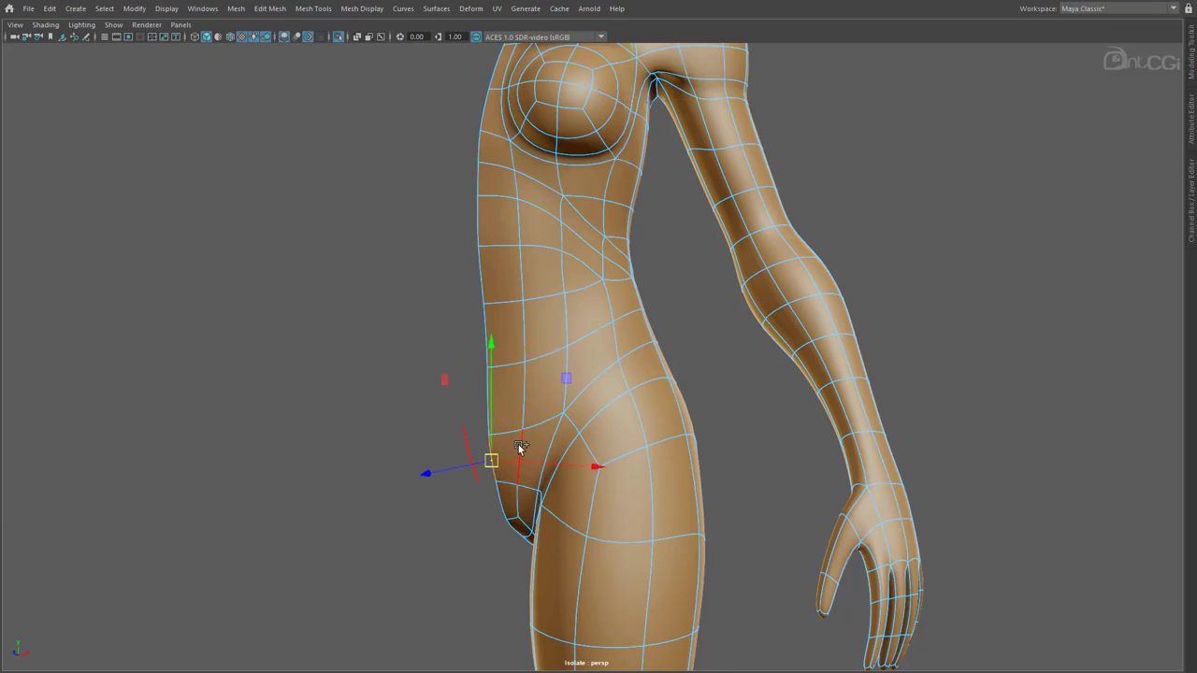
pyautogui.keyDown('shift'); pyautogui.click(520, 447); pyautogui.keyUp('shift')
pyautogui.keyDown('shift'); pyautogui.click(547, 418); pyautogui.keyUp('shift')
pyautogui.keyDown('shift'); pyautogui.click(545, 359); pyautogui.keyUp('shift')
pyautogui.keyDown('shift'); pyautogui.click(537, 308); pyautogui.keyUp('shift')
pyautogui.keyDown('shift'); pyautogui.click(548, 235); pyautogui.keyUp('shift')
pyautogui.keyDown('shift'); pyautogui.moveTo(548, 235); pyautogui.dragTo(485, 406, button='right'); pyautogui.keyUp('shift')
pyautogui.keyDown('shift'); pyautogui.click(523, 224); pyautogui.keyUp('shift')
pyautogui.keyDown('shift'); pyautogui.click(481, 225); pyautogui.keyUp('shift')
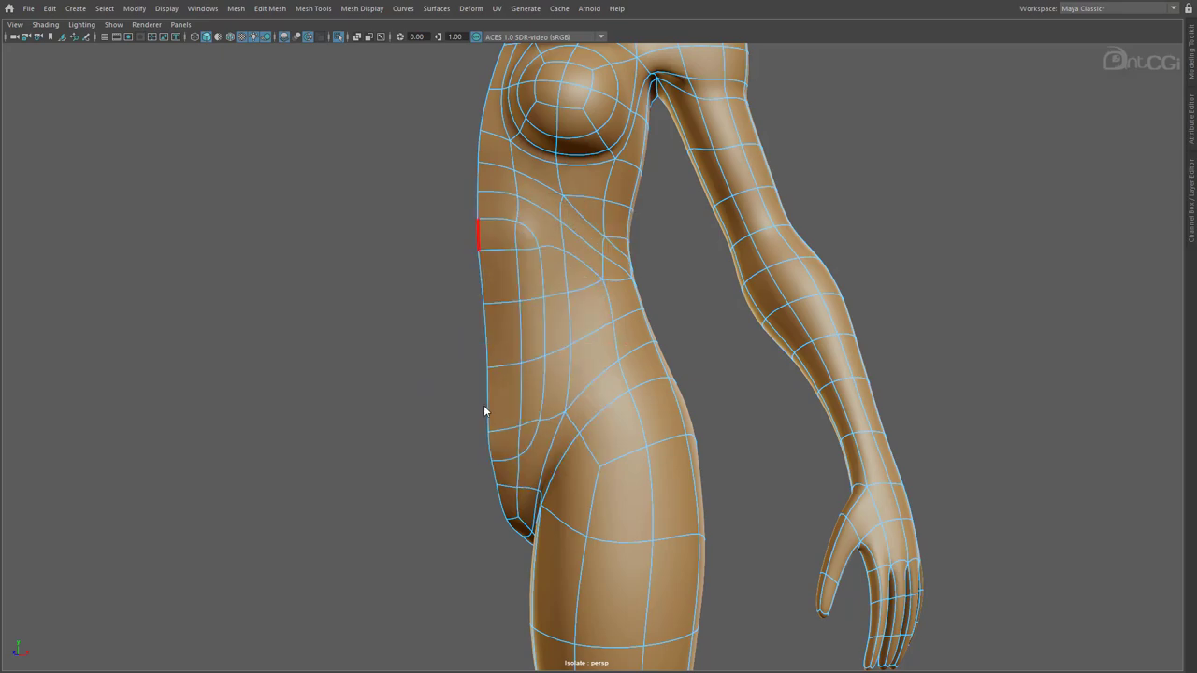
# - Collapse the two diagonal edges at the upper and lower corners of the new abdomen loop
pyautogui.click(533, 234)
pyautogui.keyDown('shift'); pyautogui.click(531, 454); pyautogui.keyUp('shift')
pyautogui.keyDown('shift'); pyautogui.moveTo(531, 453); pyautogui.dragTo(577, 434, button='right'); pyautogui.keyUp('shift')
# - Collapse the three vertical edges between the converging loops across the lower back to merge the extra row
pyautogui.keyDown('alt'); pyautogui.moveTo(577, 434); pyautogui.dragTo(472, 402); pyautogui.keyUp('alt')
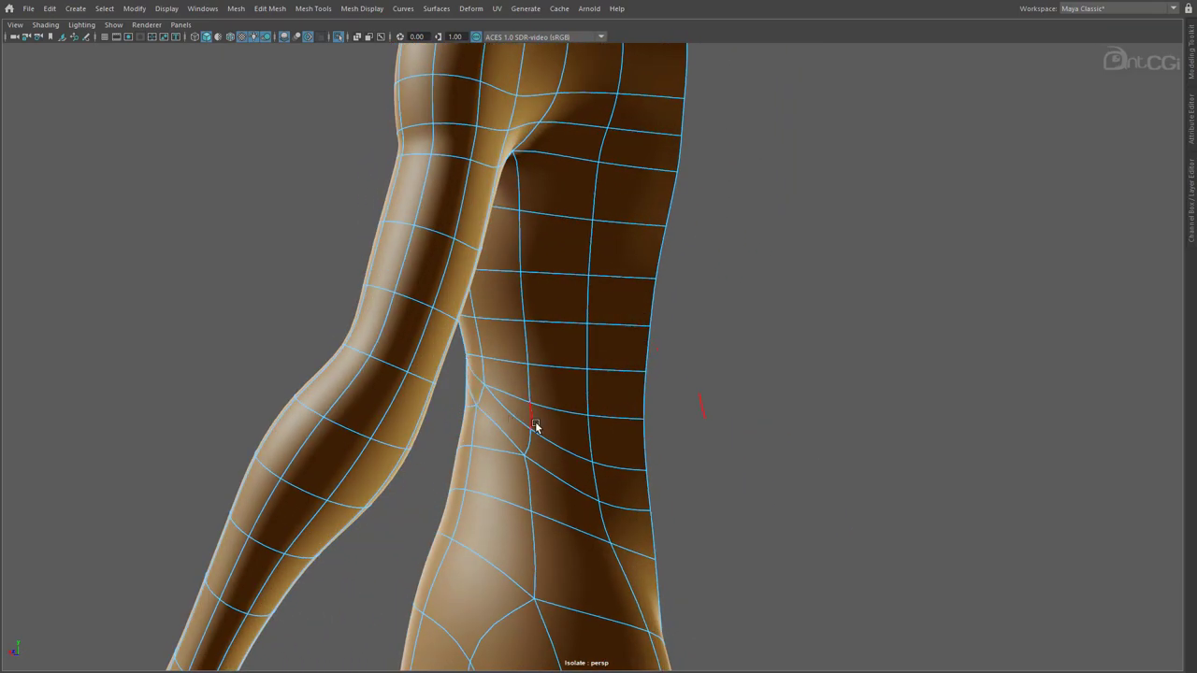
pyautogui.click(534, 418)
pyautogui.keyDown('shift'); pyautogui.click(590, 441); pyautogui.keyUp('shift')
pyautogui.keyDown('shift'); pyautogui.click(649, 446); pyautogui.keyUp('shift')
pyautogui.keyDown('shift'); pyautogui.moveTo(651, 447); pyautogui.dragTo(709, 414, button='right'); pyautogui.keyUp('shift')
pyautogui.keyDown('alt'); pyautogui.moveTo(645, 473); pyautogui.dragTo(701, 480); pyautogui.keyUp('alt')
# - Connect the edges beside the triangle at the side of the waist and collapse the resulting short edge to form a quad
pyautogui.click(531, 436)
pyautogui.keyDown('shift'); pyautogui.moveTo(548, 440); pyautogui.dragTo(543, 595, button='right'); pyautogui.keyUp('shift')
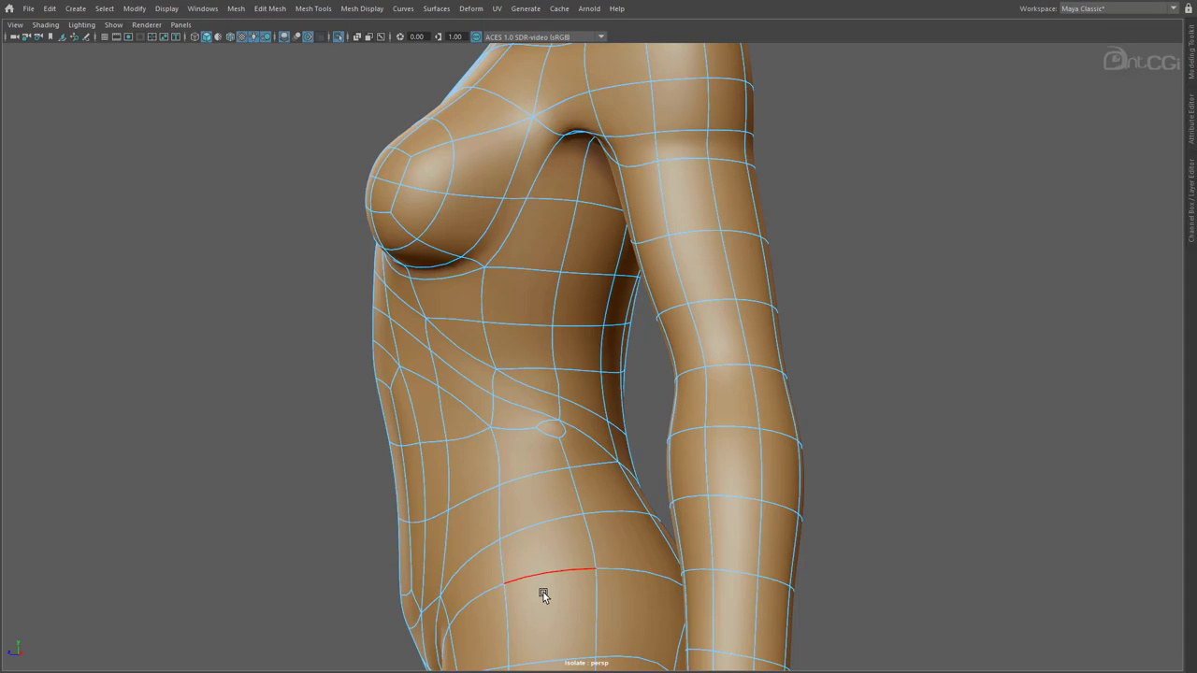
pyautogui.click(546, 437)
pyautogui.keyDown('shift'); pyautogui.moveTo(546, 438); pyautogui.dragTo(617, 415, button='right'); pyautogui.keyUp('shift')
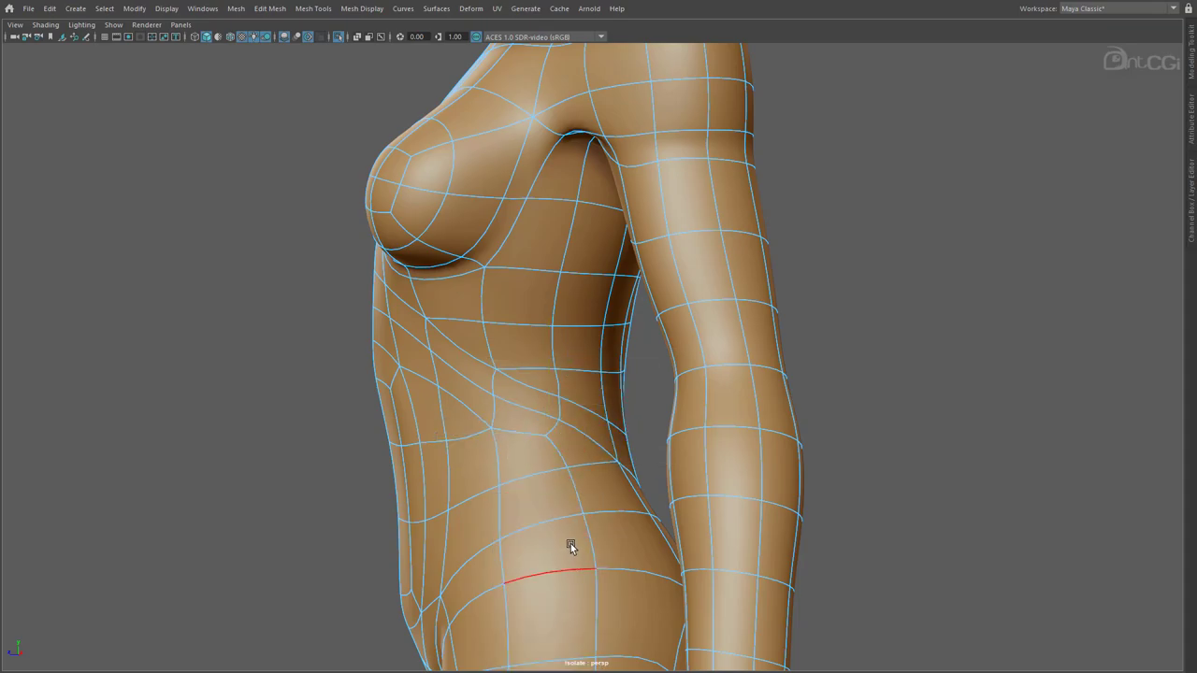
# - Collapse the short edge at the upper pole on the side of the waist to smooth the loop corner
pyautogui.keyDown('alt'); pyautogui.moveTo(571, 547); pyautogui.dragTo(599, 520); pyautogui.keyUp('alt')
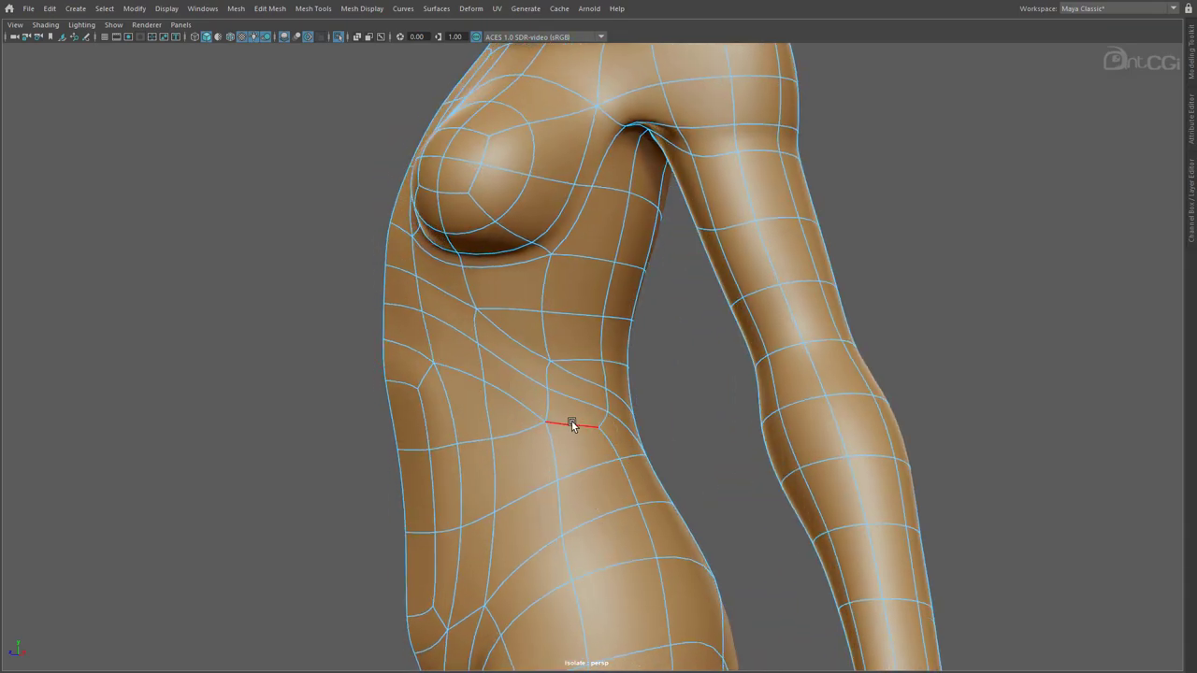
pyautogui.keyDown('alt'); pyautogui.moveTo(561, 409); pyautogui.dragTo(521, 327); pyautogui.keyUp('alt')
pyautogui.keyDown('shift'); pyautogui.moveTo(556, 358); pyautogui.dragTo(599, 314, button='right'); pyautogui.keyUp('shift')
# - Reposition the points around the upper corner on the side of the waist, adjusting the soft-selection falloff
pyautogui.keyDown('alt'); pyautogui.moveTo(648, 439); pyautogui.dragTo(544, 445, button='right'); pyautogui.keyUp('alt')
pyautogui.moveTo(570, 340); pyautogui.dragTo(678, 362)
pyautogui.click(604, 347)
pyautogui.click(569, 342)
pyautogui.press('b')
pyautogui.moveTo(689, 360); pyautogui.dragTo(677, 361)
pyautogui.keyDown('alt'); pyautogui.moveTo(677, 361); pyautogui.dragTo(574, 388); pyautogui.keyUp('alt')
pyautogui.moveTo(574, 390); pyautogui.dragTo(629, 359, button='right')
pyautogui.keyDown('alt'); pyautogui.moveTo(632, 361); pyautogui.dragTo(736, 370, button='right'); pyautogui.keyUp('alt')
# - Reposition edges and vertices around the back of the waist to even out the spacing of the loops
pyautogui.keyDown('alt'); pyautogui.moveTo(736, 370); pyautogui.dragTo(496, 346); pyautogui.keyUp('alt')
pyautogui.moveTo(476, 297); pyautogui.dragTo(477, 265, button='right')
pyautogui.click(462, 303)
pyautogui.keyDown('shift'); pyautogui.click(506, 338); pyautogui.keyUp('shift')
pyautogui.moveTo(469, 326); pyautogui.dragTo(636, 318)
pyautogui.moveTo(542, 273); pyautogui.dragTo(484, 273, button='right')
pyautogui.click(506, 269)
pyautogui.keyDown('alt'); pyautogui.moveTo(506, 271); pyautogui.dragTo(360, 272); pyautogui.keyUp('alt')
pyautogui.moveTo(414, 272); pyautogui.dragTo(408, 272)
pyautogui.click(443, 308)
pyautogui.keyDown('alt'); pyautogui.moveTo(412, 331); pyautogui.dragTo(540, 312); pyautogui.keyUp('alt')
# - Average the selected vertices at the back of the waist to relax the loops, and delete the mesh's construction history
pyautogui.click(446, 343)
pyautogui.keyDown('shift'); pyautogui.click(448, 381); pyautogui.keyUp('shift')
pyautogui.keyDown('shift'); pyautogui.moveTo(557, 325); pyautogui.dragTo(593, 313, button='right'); pyautogui.keyUp('shift')
pyautogui.keyDown('alt'); pyautogui.moveTo(567, 411); pyautogui.dragTo(758, 415); pyautogui.keyUp('alt')
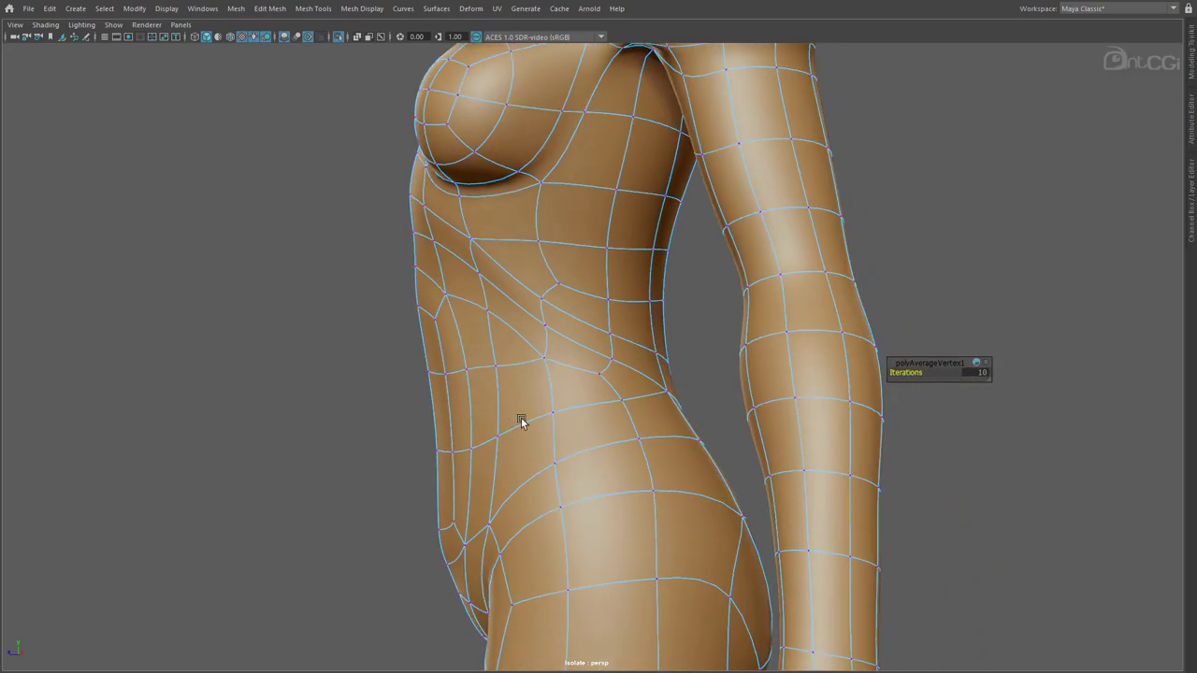
pyautogui.press('F8')
pyautogui.click(49, 9)
pyautogui.click(239, 161)
# - Shift individual edges around the side and back of the waist to smooth the redirected loops
pyautogui.keyDown('alt'); pyautogui.moveTo(643, 435); pyautogui.dragTo(605, 376); pyautogui.keyUp('alt')
pyautogui.moveTo(552, 356); pyautogui.dragTo(551, 336, button='right')
pyautogui.keyDown('alt'); pyautogui.moveTo(533, 383); pyautogui.dragTo(375, 409); pyautogui.keyUp('alt')
pyautogui.moveTo(416, 350); pyautogui.dragTo(561, 365)
pyautogui.moveTo(598, 343); pyautogui.dragTo(545, 324)
pyautogui.click(526, 384)
pyautogui.keyDown('shift'); pyautogui.click(489, 392); pyautogui.keyUp('shift')
pyautogui.moveTo(502, 361); pyautogui.dragTo(502, 340)
pyautogui.click(527, 367)
pyautogui.moveTo(590, 368); pyautogui.dragTo(585, 369)
# - Move individual vertices around the back of the waist and hip to even out the quads
pyautogui.moveTo(568, 359); pyautogui.dragTo(524, 359, button='right')
pyautogui.keyDown('alt'); pyautogui.moveTo(554, 439); pyautogui.dragTo(567, 328, button='middle'); pyautogui.keyUp('alt')
pyautogui.click(537, 377)
pyautogui.keyDown('alt'); pyautogui.moveTo(534, 355); pyautogui.dragTo(467, 360); pyautogui.keyUp('alt')
pyautogui.click(439, 431)
pyautogui.click(487, 447)
pyautogui.keyDown('alt'); pyautogui.moveTo(551, 474); pyautogui.dragTo(411, 460); pyautogui.keyUp('alt')
# - Reposition the vertices beneath the breast and on the side of the ribs to smooth the diagonal edge flow
pyautogui.keyDown('alt'); pyautogui.moveTo(421, 466); pyautogui.dragTo(581, 455); pyautogui.keyUp('alt')
pyautogui.keyDown('alt'); pyautogui.moveTo(822, 372); pyautogui.dragTo(804, 617, button='middle'); pyautogui.keyUp('alt')
pyautogui.keyDown('alt'); pyautogui.moveTo(462, 253); pyautogui.dragTo(491, 233); pyautogui.keyUp('alt')
pyautogui.click(503, 250)
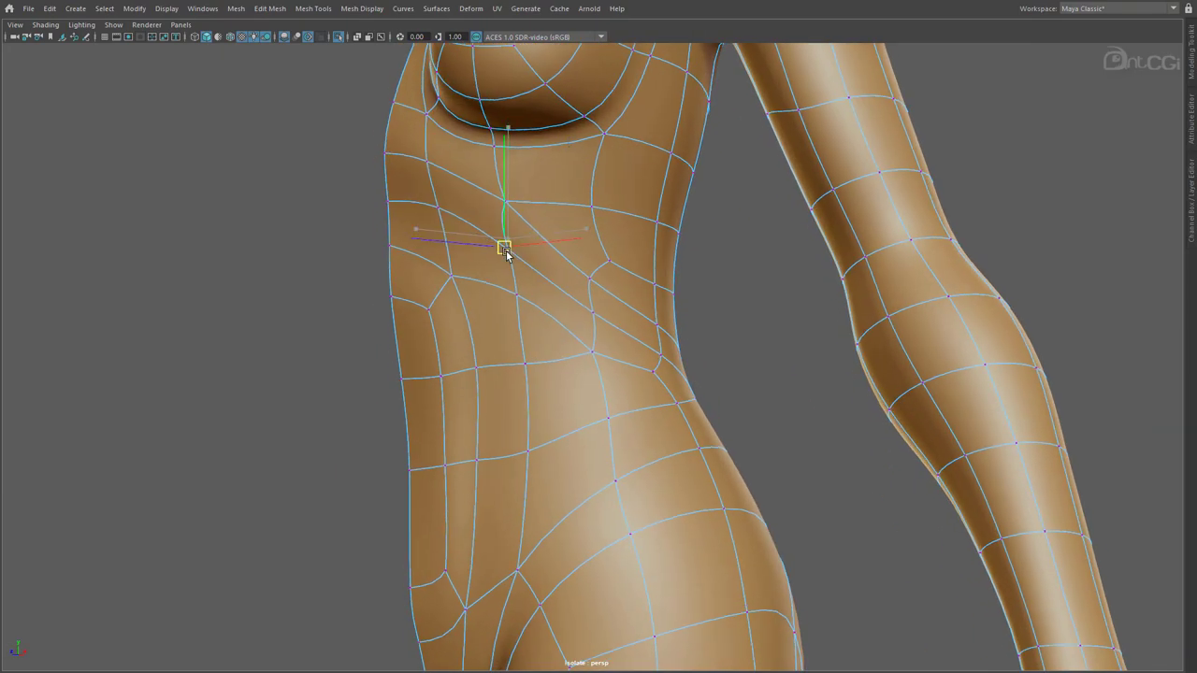
pyautogui.keyDown('alt'); pyautogui.moveTo(561, 365); pyautogui.dragTo(531, 372); pyautogui.keyUp('alt')
pyautogui.click(551, 340)
# - Move the vertices at the side of the waist to even out the quads where the loops redirect
pyautogui.keyDown('alt'); pyautogui.moveTo(762, 472); pyautogui.dragTo(716, 485); pyautogui.keyUp('alt')
pyautogui.moveTo(568, 320); pyautogui.dragTo(620, 401)
pyautogui.moveTo(595, 340); pyautogui.dragTo(599, 373)
pyautogui.keyDown('alt'); pyautogui.moveTo(690, 412); pyautogui.dragTo(681, 433); pyautogui.keyUp('alt')
pyautogui.keyDown('alt'); pyautogui.moveTo(632, 491); pyautogui.dragTo(521, 386); pyautogui.keyUp('alt')
pyautogui.scroll(-2, 520, 386)
pyautogui.click(638, 369)
pyautogui.moveTo(640, 321); pyautogui.dragTo(823, 369)
pyautogui.moveTo(638, 396); pyautogui.dragTo(505, 393)
# - Isolate both halves of the body together, with the reference image planes hidden
pyautogui.press('F8')
pyautogui.click(109, 27)
pyautogui.moveTo(125, 49)
pyautogui.click(246, 47)
pyautogui.keyDown('alt'); pyautogui.moveTo(813, 382); pyautogui.dragTo(554, 388); pyautogui.keyUp('alt')
pyautogui.scroll(-3, 553, 388)
pyautogui.keyDown('shift'); pyautogui.click(475, 362); pyautogui.keyUp('shift')
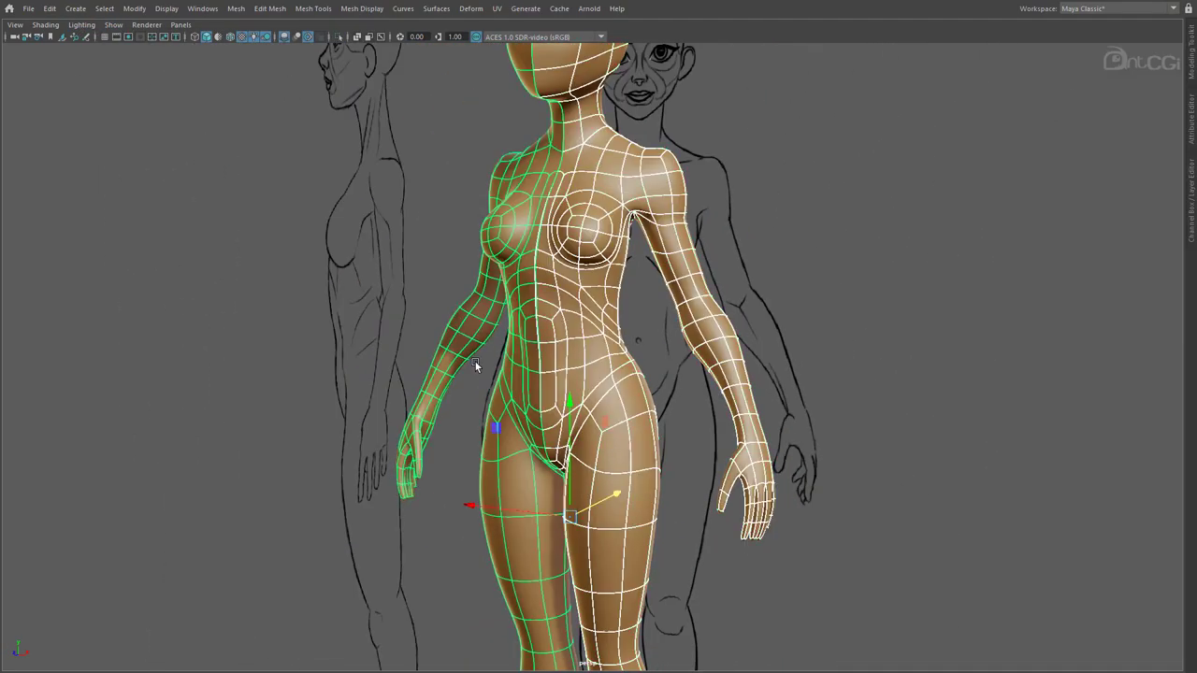
pyautogui.click(109, 27)
pyautogui.click(252, 48)
pyautogui.keyDown('alt'); pyautogui.moveTo(777, 363); pyautogui.dragTo(736, 348); pyautogui.keyUp('alt')
pyautogui.click(736, 348)
pyautogui.keyDown('alt'); pyautogui.moveTo(570, 397); pyautogui.dragTo(637, 404); pyautogui.keyUp('alt')
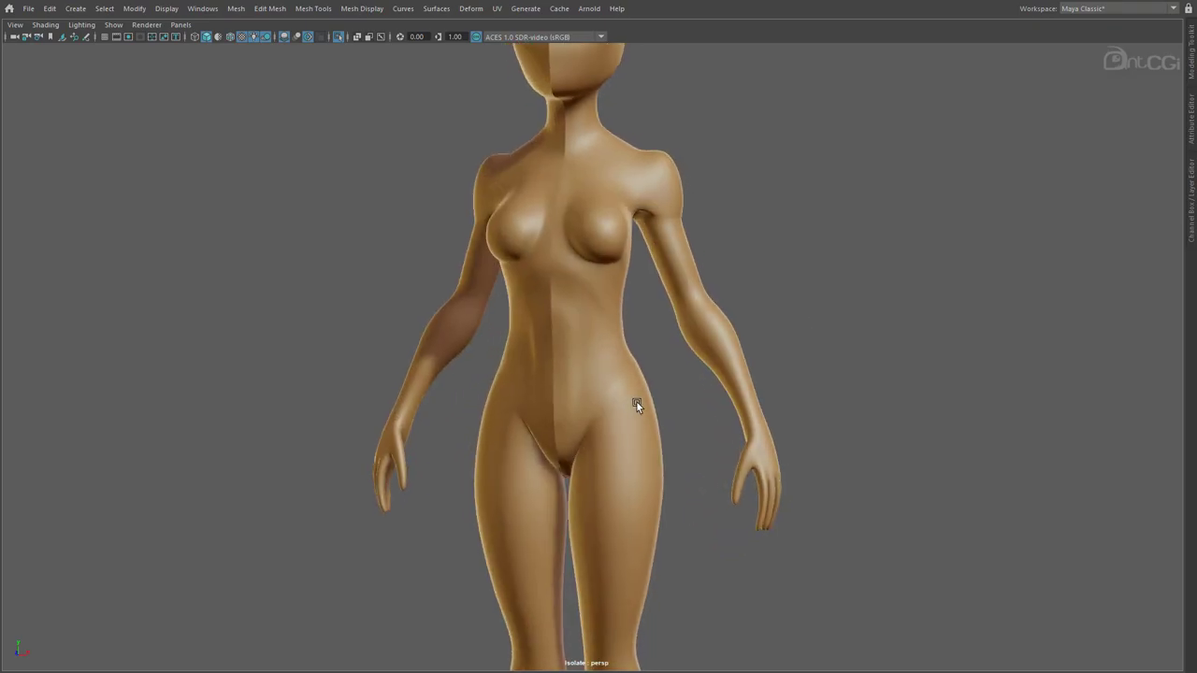
# - Inspect the smoothed torso from several angles and set the viewport to use default lighting
pyautogui.keyDown('alt'); pyautogui.moveTo(636, 404); pyautogui.dragTo(874, 407, button='right'); pyautogui.keyUp('alt')
pyautogui.click(613, 366)
pyautogui.keyDown('alt'); pyautogui.moveTo(597, 210); pyautogui.dragTo(573, 499, button='middle'); pyautogui.keyUp('alt')
pyautogui.keyDown('alt'); pyautogui.moveTo(776, 514); pyautogui.dragTo(559, 522); pyautogui.keyUp('alt')
pyautogui.keyDown('alt'); pyautogui.moveTo(558, 521); pyautogui.dragTo(587, 585, button='right'); pyautogui.keyUp('alt')
pyautogui.keyDown('alt'); pyautogui.moveTo(587, 585); pyautogui.dragTo(589, 376, button='middle'); pyautogui.keyUp('alt')
pyautogui.click(84, 25)
pyautogui.click(96, 45)
pyautogui.click(370, 411)
pyautogui.keyDown('alt'); pyautogui.moveTo(407, 428); pyautogui.dragTo(680, 446); pyautogui.keyUp('alt')
pyautogui.click(563, 453)
pyautogui.keyDown('alt'); pyautogui.moveTo(563, 452); pyautogui.dragTo(764, 445, button='right'); pyautogui.keyUp('alt')
# - Shift the edges along the vertical abdominal line and near the groin slightly outward to space the loops evenly
pyautogui.press('F8')
pyautogui.click(599, 378)
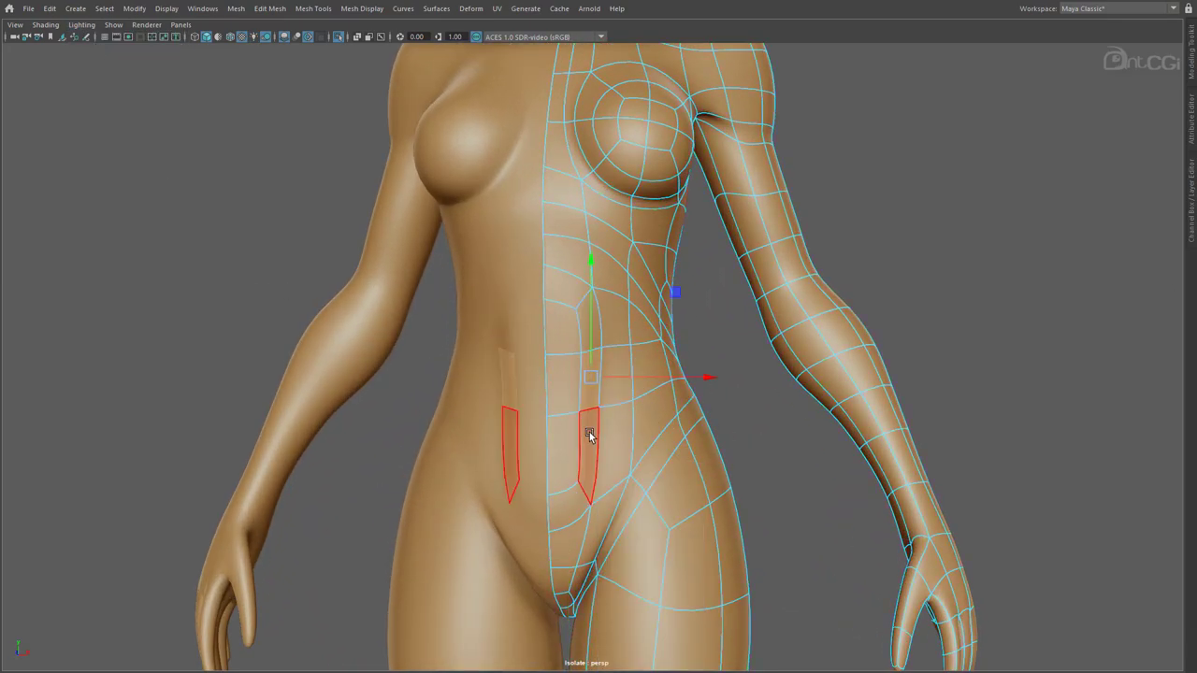
pyautogui.moveTo(625, 380); pyautogui.dragTo(631, 383)
pyautogui.click(600, 406)
pyautogui.keyDown('alt'); pyautogui.moveTo(588, 491); pyautogui.dragTo(610, 494); pyautogui.keyUp('alt')
pyautogui.click(616, 502)
pyautogui.moveTo(648, 501); pyautogui.dragTo(653, 499)
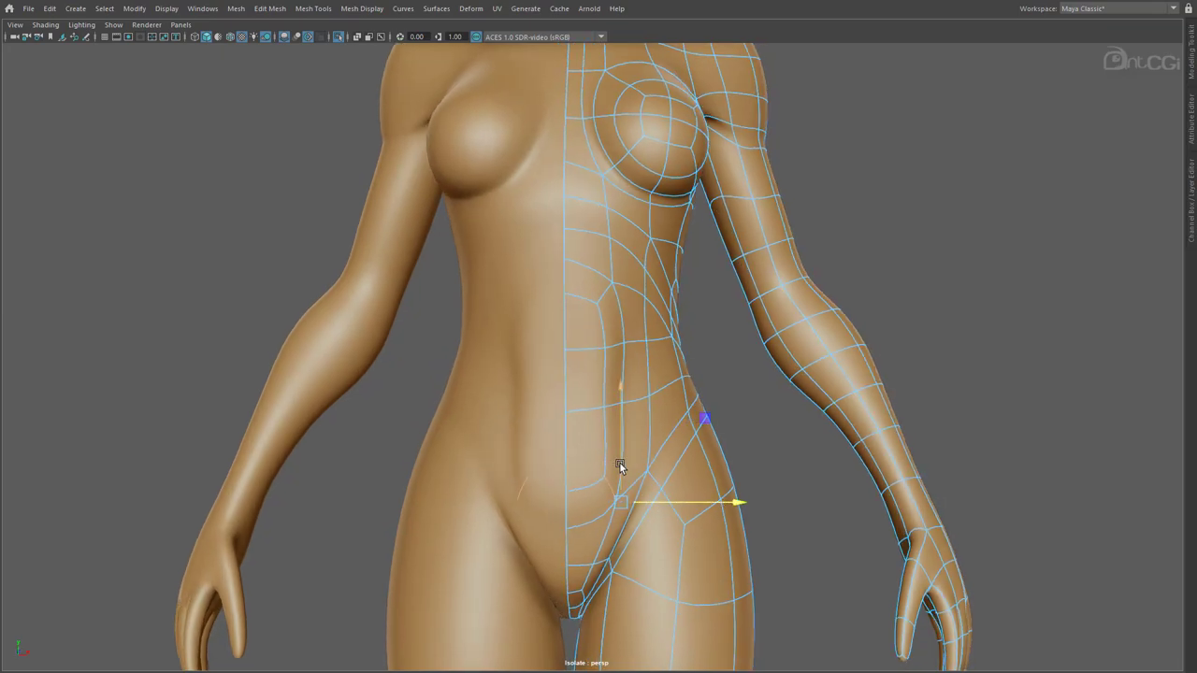
pyautogui.keyDown('alt'); pyautogui.moveTo(619, 589); pyautogui.dragTo(608, 483, button='middle'); pyautogui.keyUp('alt')
pyautogui.scroll(2, 608, 484)
pyautogui.click(605, 488)
pyautogui.moveTo(631, 485)
pyautogui.mouseDown()
pyautogui.moveTo(646, 486)
pyautogui.moveTo(633, 500)
pyautogui.mouseUp()
pyautogui.click(582, 489)
# - Adjust individual edges on the side of the abdomen and ribs to even out the loop spacing
pyautogui.click(652, 369)
pyautogui.keyDown('alt'); pyautogui.moveTo(662, 366); pyautogui.dragTo(585, 359); pyautogui.keyUp('alt')
pyautogui.click(633, 306)
pyautogui.moveTo(636, 295); pyautogui.dragTo(718, 310)
pyautogui.click(695, 261)
pyautogui.moveTo(700, 255); pyautogui.dragTo(705, 267)
pyautogui.keyDown('alt'); pyautogui.moveTo(705, 266); pyautogui.dragTo(680, 288); pyautogui.keyUp('alt')
pyautogui.click(681, 310)
pyautogui.keyDown('alt'); pyautogui.moveTo(640, 328); pyautogui.dragTo(729, 369); pyautogui.keyUp('alt')
pyautogui.moveTo(717, 316); pyautogui.dragTo(721, 324)
# - Move the vertices on the upper abdomen in profile to refine the curve of the stomach
pyautogui.keyDown('alt'); pyautogui.moveTo(563, 327); pyautogui.dragTo(355, 380); pyautogui.keyUp('alt')
pyautogui.press('F8')
pyautogui.click(441, 389)
pyautogui.hotkey('ctrl', 'z')
pyautogui.click(407, 369)
pyautogui.click(422, 305)
pyautogui.keyDown('alt'); pyautogui.moveTo(441, 355); pyautogui.dragTo(379, 346); pyautogui.keyUp('alt')
pyautogui.moveTo(364, 300); pyautogui.dragTo(361, 299)
# - Nudge individual vertices along the front of the abdomen to refine its profile down to the groin
pyautogui.click(414, 359)
pyautogui.click(418, 441)
pyautogui.moveTo(379, 464); pyautogui.dragTo(377, 465)
pyautogui.click(422, 288)
pyautogui.moveTo(354, 293); pyautogui.dragTo(350, 292)
pyautogui.click(430, 475)
pyautogui.moveTo(381, 483); pyautogui.dragTo(377, 483)
pyautogui.keyDown('alt'); pyautogui.moveTo(402, 375); pyautogui.dragTo(488, 368); pyautogui.keyUp('alt')
pyautogui.scroll(-5, 488, 368)
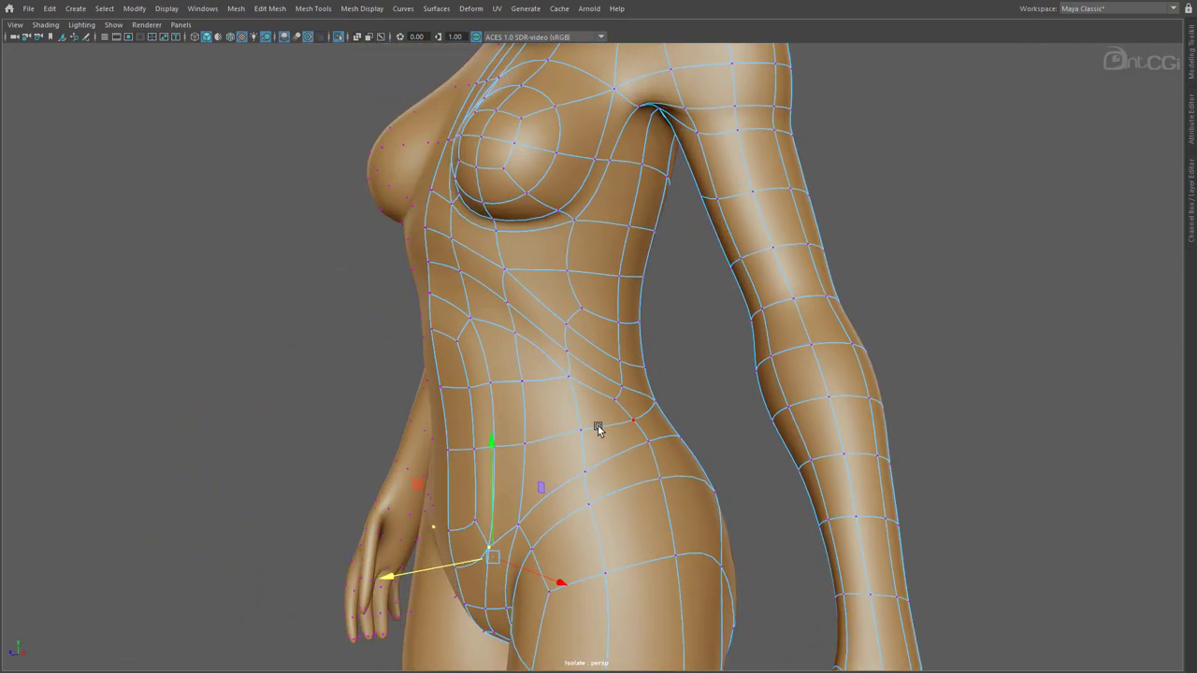
# - Switch to the four-view layout and reposition the vertices on top of the shoulder to match the front reference drawing
pyautogui.keyDown('alt'); pyautogui.moveTo(600, 430); pyautogui.dragTo(521, 333); pyautogui.keyUp('alt')
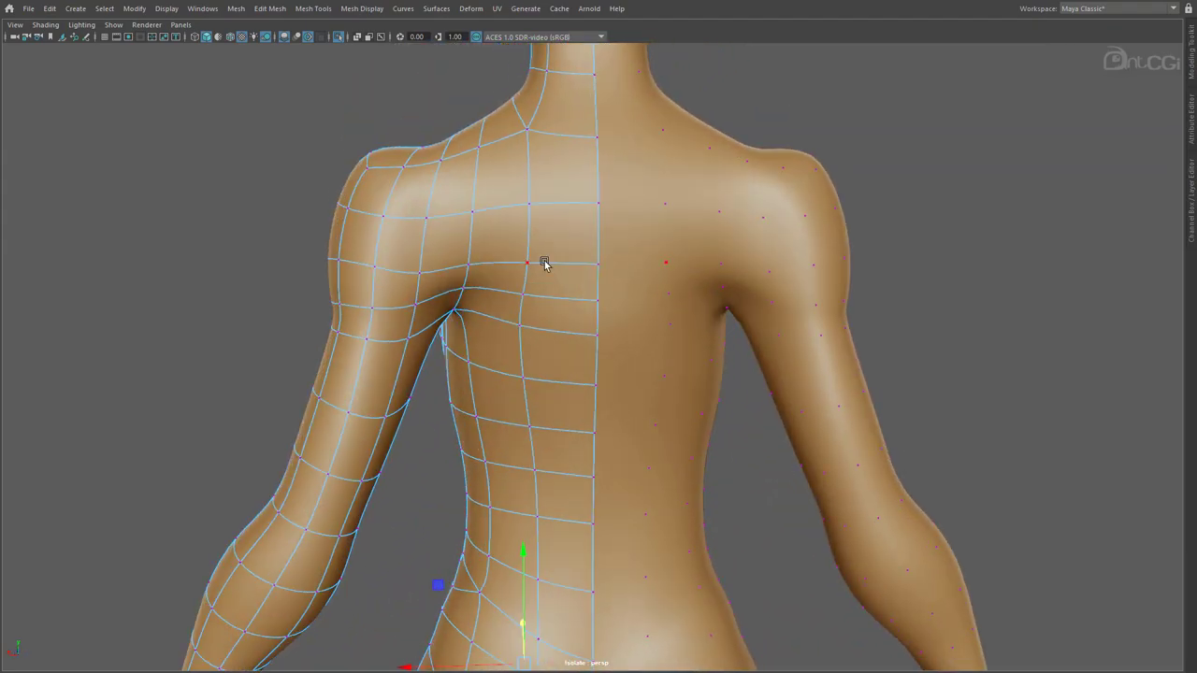
pyautogui.keyDown('alt'); pyautogui.moveTo(544, 263); pyautogui.dragTo(664, 289); pyautogui.keyUp('alt')
pyautogui.press('space')
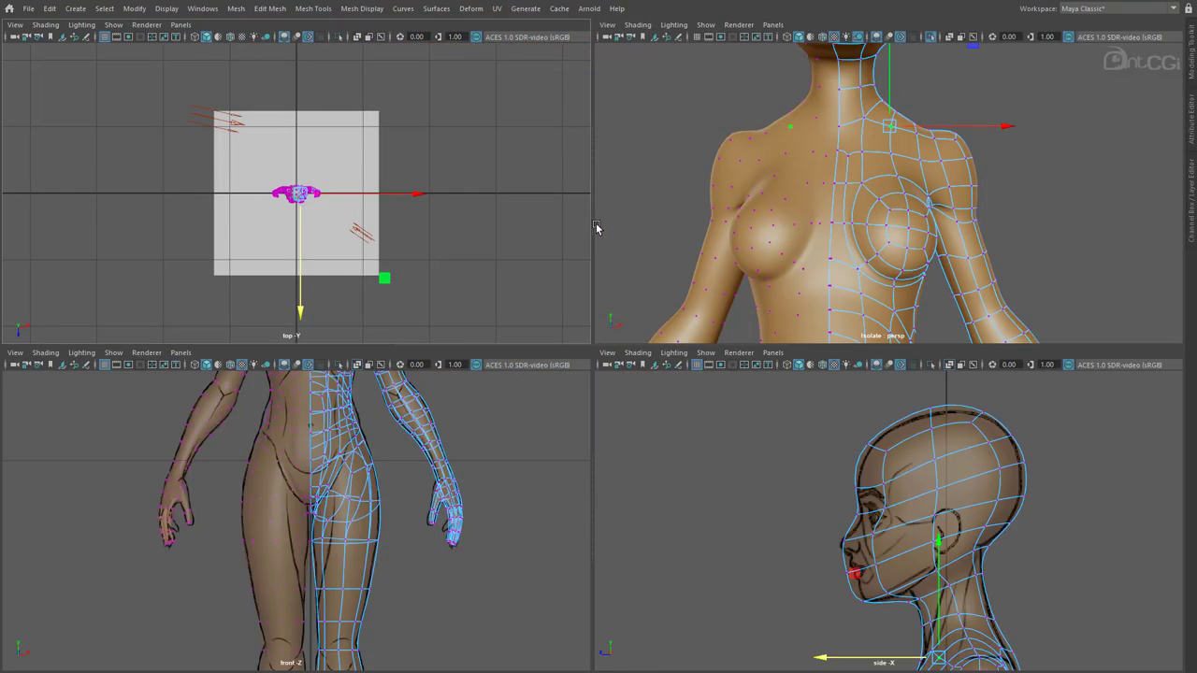
pyautogui.press('space')
pyautogui.scroll(6, 430, 430)
pyautogui.press('space')
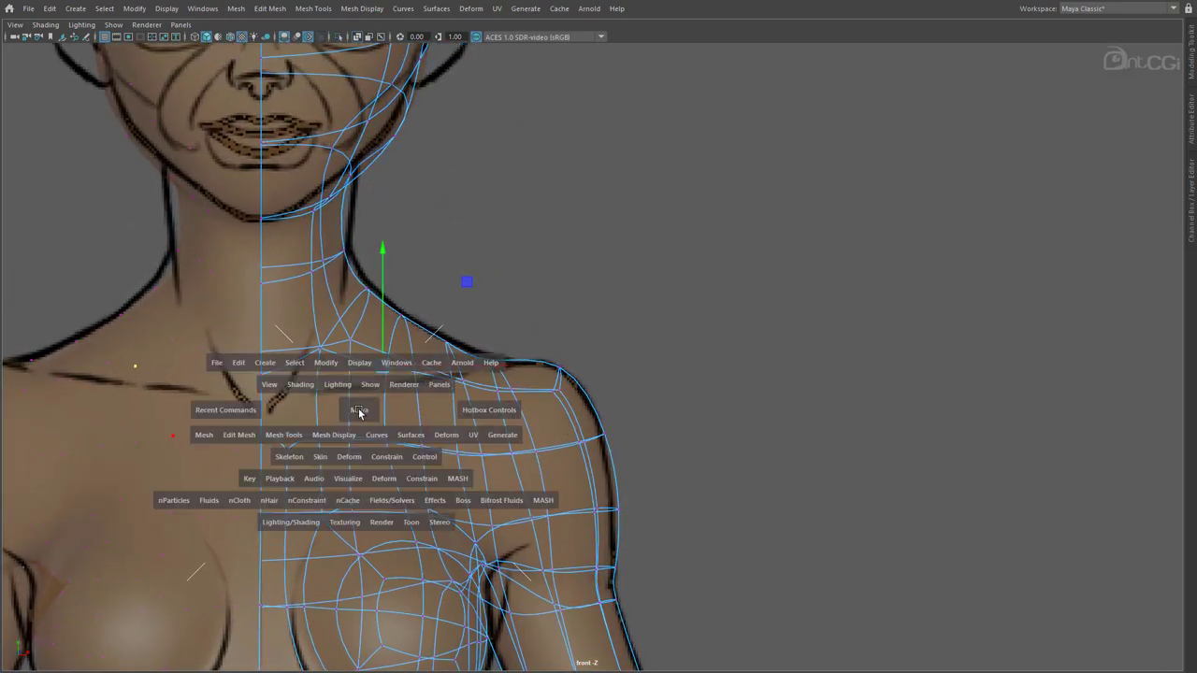
pyautogui.keyDown('alt'); pyautogui.moveTo(285, 561); pyautogui.dragTo(467, 533, button='right'); pyautogui.keyUp('alt')
pyautogui.keyDown('alt'); pyautogui.moveTo(200, 554); pyautogui.dragTo(421, 531, button='middle'); pyautogui.keyUp('alt')
pyautogui.keyDown('alt'); pyautogui.moveTo(851, 178); pyautogui.dragTo(975, 169, button='right'); pyautogui.keyUp('alt')
pyautogui.keyDown('alt'); pyautogui.moveTo(919, 124); pyautogui.dragTo(884, 190, button='middle'); pyautogui.keyUp('alt')
pyautogui.moveTo(856, 93); pyautogui.dragTo(926, 117)
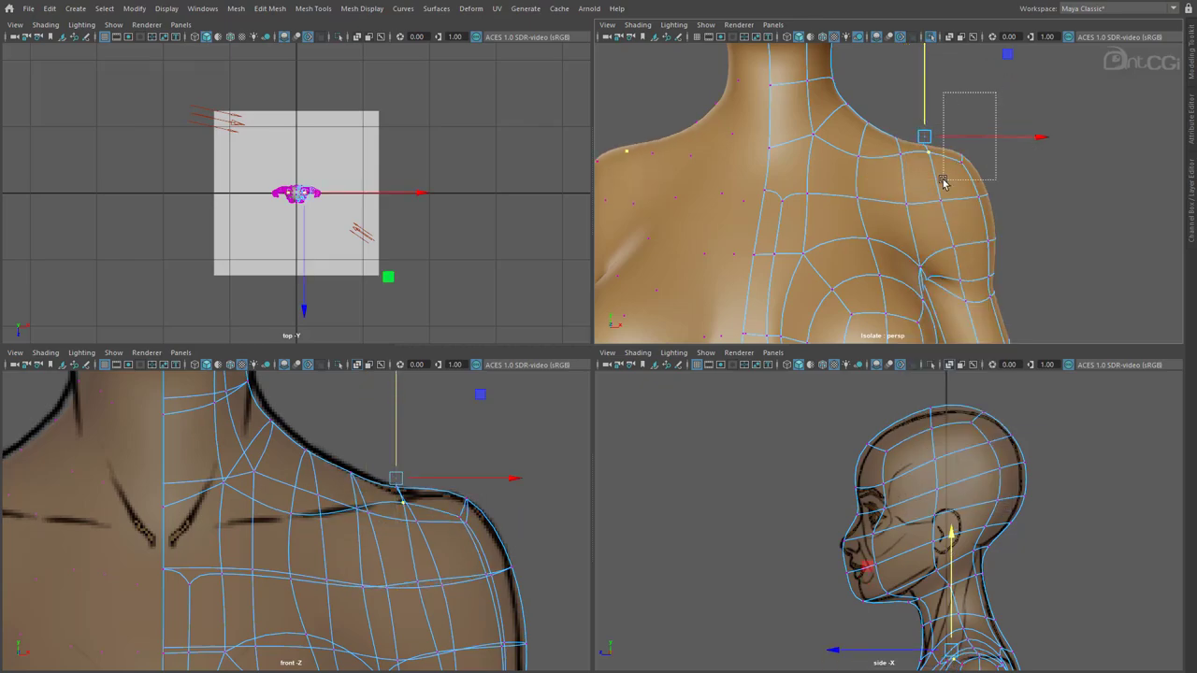
pyautogui.moveTo(942, 182); pyautogui.dragTo(945, 181)
# - Lower the vertices between the shoulder and the base of the neck, including the centerline vertex, toward the drawn collarbone
pyautogui.click(894, 152)
pyautogui.click(814, 135)
pyautogui.moveTo(813, 101); pyautogui.dragTo(813, 142)
pyautogui.click(768, 149)
pyautogui.moveTo(770, 104); pyautogui.dragTo(770, 146)
pyautogui.keyDown('alt'); pyautogui.moveTo(1038, 241); pyautogui.dragTo(864, 242); pyautogui.keyUp('alt')
pyautogui.keyDown('alt'); pyautogui.moveTo(864, 241); pyautogui.dragTo(864, 209, button='middle'); pyautogui.keyUp('alt')
pyautogui.keyDown('alt'); pyautogui.moveTo(865, 662); pyautogui.dragTo(820, 524, button='middle'); pyautogui.keyUp('alt')
pyautogui.scroll(6, 820, 523)
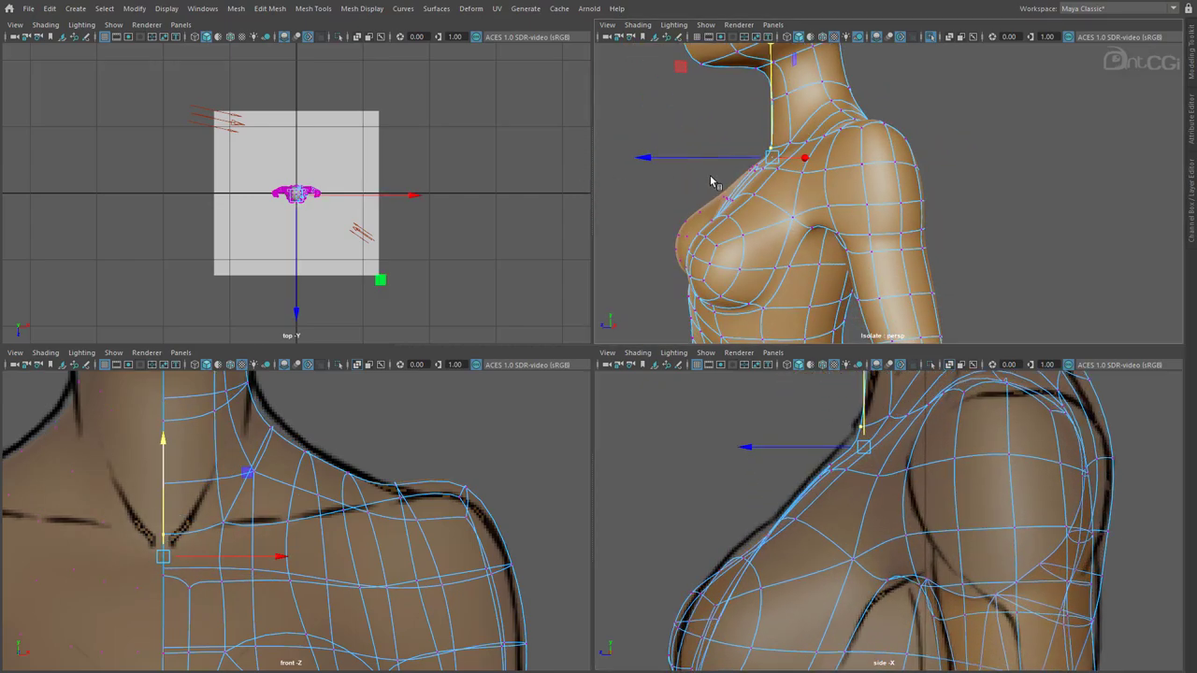
# - Move the vertices at the base of the neck front to back to follow the side reference drawing
pyautogui.scroll(4, 713, 179)
pyautogui.keyDown('alt'); pyautogui.moveTo(748, 177); pyautogui.dragTo(847, 203, button='middle'); pyautogui.keyUp('alt')
pyautogui.moveTo(840, 449); pyautogui.dragTo(830, 449)
pyautogui.click(832, 136)
pyautogui.keyDown('alt'); pyautogui.moveTo(822, 129); pyautogui.dragTo(814, 167); pyautogui.keyUp('alt')
pyautogui.keyDown('alt'); pyautogui.moveTo(770, 172); pyautogui.dragTo(879, 251); pyautogui.keyUp('alt')
pyautogui.keyDown('alt'); pyautogui.moveTo(550, 475); pyautogui.dragTo(555, 461, button='middle'); pyautogui.keyUp('alt')
pyautogui.keyDown('alt'); pyautogui.moveTo(806, 250); pyautogui.dragTo(855, 211); pyautogui.keyUp('alt')
# - Select the row of edges between the neck and shoulder and add a row of edges along the collarbone
pyautogui.moveTo(851, 211); pyautogui.dragTo(849, 176, button='right')
pyautogui.keyDown('alt'); pyautogui.moveTo(797, 280); pyautogui.dragTo(755, 204); pyautogui.keyUp('alt')
pyautogui.keyDown('shift'); pyautogui.click(903, 165); pyautogui.keyUp('shift')
pyautogui.keyDown('alt'); pyautogui.moveTo(947, 207); pyautogui.dragTo(865, 279); pyautogui.keyUp('alt')
pyautogui.keyDown('shift'); pyautogui.click(919, 183); pyautogui.keyUp('shift')
pyautogui.keyDown('shift'); pyautogui.click(969, 198); pyautogui.keyUp('shift')
pyautogui.keyDown('shift'); pyautogui.moveTo(977, 202); pyautogui.dragTo(974, 381, button='right'); pyautogui.keyUp('shift')
pyautogui.keyDown('alt'); pyautogui.moveTo(842, 281); pyautogui.dragTo(904, 224); pyautogui.keyUp('alt')
pyautogui.click(803, 152)
pyautogui.keyDown('shift'); pyautogui.moveTo(802, 152); pyautogui.dragTo(849, 119, button='right'); pyautogui.keyUp('shift')
# - Lower the vertices along the collarbone to shape its line between the neck and the shoulder
pyautogui.moveTo(803, 189)
pyautogui.keyDown('alt'); pyautogui.mouseDown()
pyautogui.moveTo(851, 206)
pyautogui.moveTo(791, 199)
pyautogui.mouseUp(); pyautogui.keyUp('alt')
pyautogui.click(877, 154)
pyautogui.moveTo(884, 120); pyautogui.dragTo(883, 145)
pyautogui.keyDown('shift'); pyautogui.click(759, 164); pyautogui.keyUp('shift')
pyautogui.moveTo(777, 127); pyautogui.dragTo(782, 202)
pyautogui.keyDown('shift'); pyautogui.click(798, 200); pyautogui.keyUp('shift')
pyautogui.moveTo(784, 206); pyautogui.dragTo(786, 197)
pyautogui.keyDown('alt'); pyautogui.moveTo(787, 193); pyautogui.dragTo(849, 168); pyautogui.keyUp('alt')
pyautogui.moveTo(865, 173); pyautogui.dragTo(929, 226)
pyautogui.click(819, 171)
pyautogui.click(956, 168)
pyautogui.moveTo(960, 138); pyautogui.dragTo(961, 149)
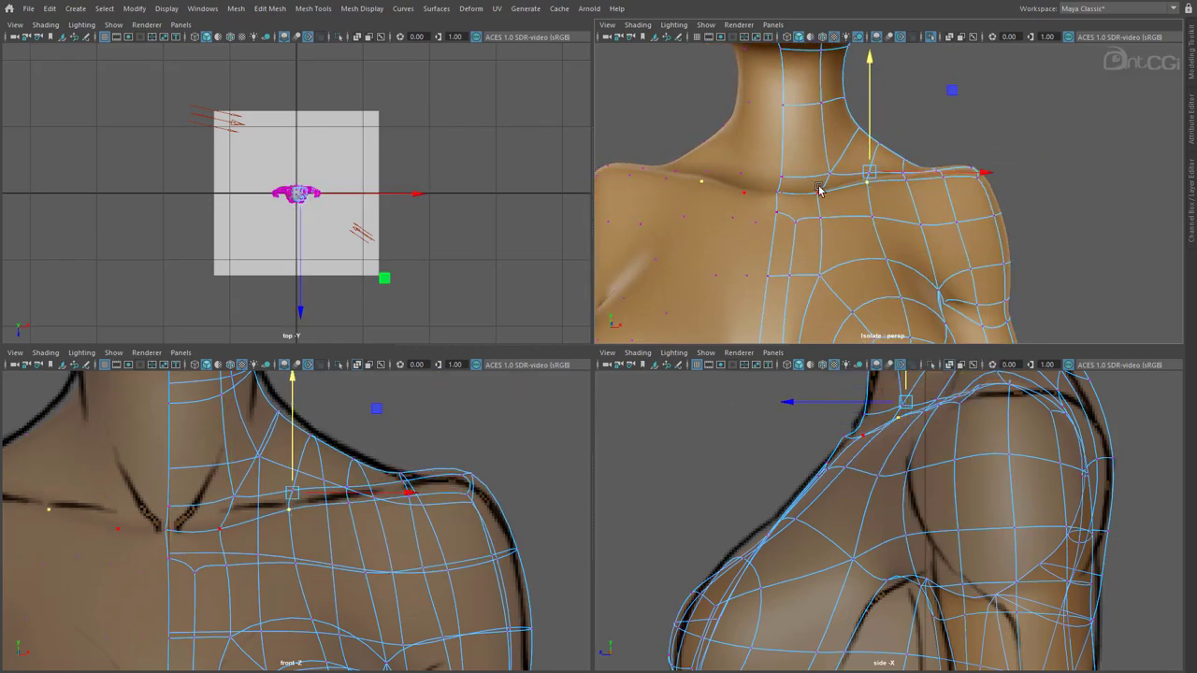
# - Reposition the vertices at the pit of the neck to define where the collarbone meets the centerline
pyautogui.click(812, 157)
pyautogui.keyDown('alt'); pyautogui.moveTo(966, 207); pyautogui.dragTo(810, 288); pyautogui.keyUp('alt')
pyautogui.click(875, 172)
pyautogui.moveTo(910, 228); pyautogui.dragTo(867, 251)
pyautogui.moveTo(861, 247); pyautogui.dragTo(853, 249)
pyautogui.keyDown('alt'); pyautogui.moveTo(739, 226); pyautogui.dragTo(823, 216); pyautogui.keyUp('alt')
pyautogui.keyDown('alt'); pyautogui.moveTo(823, 216); pyautogui.dragTo(919, 197, button='right'); pyautogui.keyUp('alt')
pyautogui.keyDown('alt'); pyautogui.moveTo(782, 217); pyautogui.dragTo(810, 187); pyautogui.keyUp('alt')
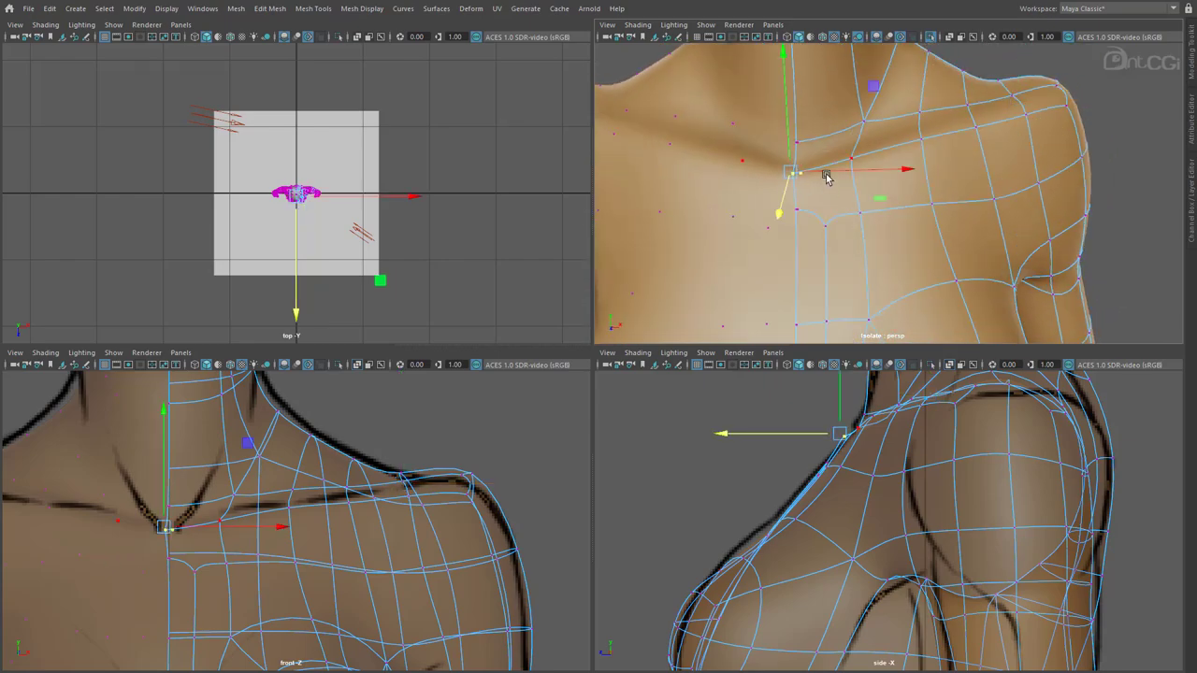
pyautogui.keyDown('alt'); pyautogui.moveTo(853, 257); pyautogui.dragTo(826, 243); pyautogui.keyUp('alt')
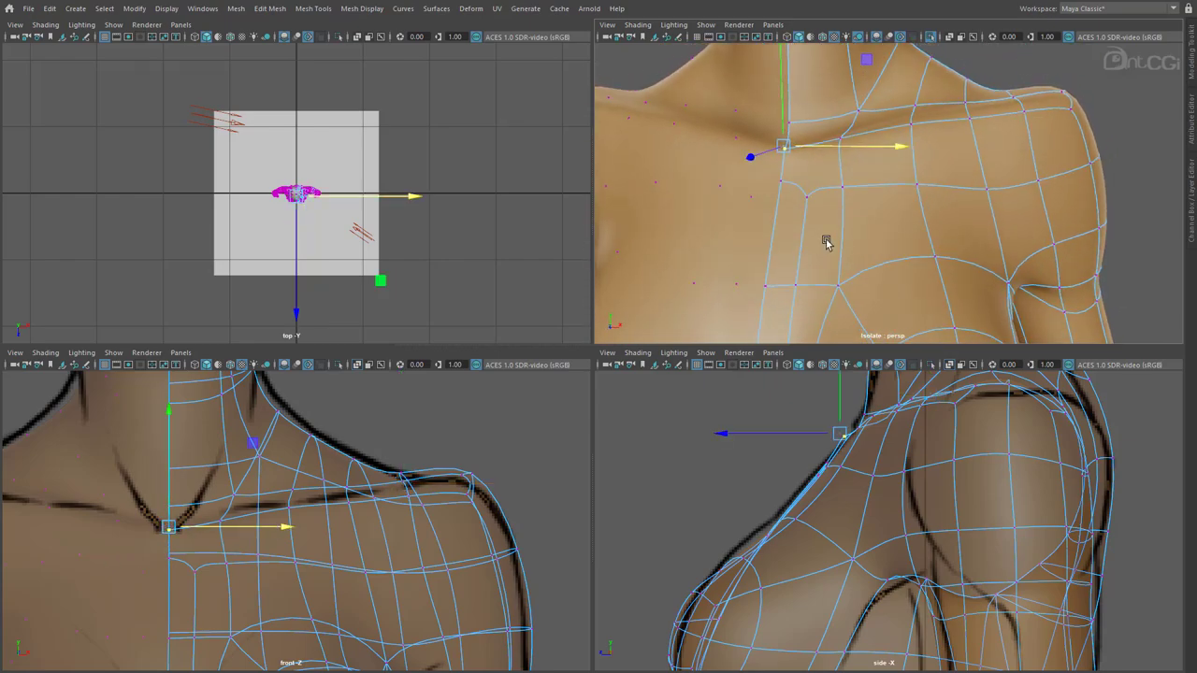
# - Connect the edges above the chest beside the centerline to carry the loop up toward the neck, and collapse the leftover edge
pyautogui.moveTo(825, 178); pyautogui.dragTo(822, 141, button='right')
pyautogui.keyDown('alt'); pyautogui.moveTo(870, 152); pyautogui.dragTo(864, 237, button='middle'); pyautogui.keyUp('alt')
pyautogui.click(807, 102)
pyautogui.keyDown('shift'); pyautogui.click(812, 202); pyautogui.keyUp('shift')
pyautogui.keyDown('shift'); pyautogui.moveTo(817, 283); pyautogui.dragTo(813, 464, button='right'); pyautogui.keyUp('shift')
pyautogui.keyDown('shift'); pyautogui.moveTo(796, 281); pyautogui.dragTo(839, 264, button='right'); pyautogui.keyUp('shift')
# - Reposition individual edges around the upper chest and shoulder to even out the new edge flow
pyautogui.moveTo(810, 181); pyautogui.dragTo(810, 176)
pyautogui.keyDown('alt'); pyautogui.moveTo(808, 187); pyautogui.dragTo(726, 286); pyautogui.keyUp('alt')
pyautogui.moveTo(688, 216); pyautogui.dragTo(679, 219)
pyautogui.keyDown('alt'); pyautogui.moveTo(727, 281); pyautogui.dragTo(856, 245); pyautogui.keyUp('alt')
pyautogui.click(782, 227)
pyautogui.keyDown('alt'); pyautogui.moveTo(982, 268); pyautogui.dragTo(760, 269); pyautogui.keyUp('alt')
pyautogui.click(793, 245)
pyautogui.keyDown('shift'); pyautogui.click(779, 245); pyautogui.keyUp('shift')
pyautogui.moveTo(760, 249); pyautogui.dragTo(973, 258)
pyautogui.click(808, 254)
pyautogui.click(829, 266)
pyautogui.click(799, 255)
pyautogui.keyDown('alt'); pyautogui.moveTo(799, 256); pyautogui.dragTo(654, 254); pyautogui.keyUp('alt')
pyautogui.moveTo(733, 240); pyautogui.dragTo(814, 242)
pyautogui.keyDown('alt'); pyautogui.moveTo(813, 238); pyautogui.dragTo(806, 132); pyautogui.keyUp('alt')
pyautogui.click(795, 165)
# - Move the faces just below the armpit on the back slightly outward
pyautogui.scroll(-5, 865, 229)
pyautogui.keyDown('alt'); pyautogui.moveTo(871, 235); pyautogui.dragTo(841, 211); pyautogui.keyUp('alt')
pyautogui.keyDown('alt'); pyautogui.moveTo(841, 211); pyautogui.dragTo(829, 177, button='middle'); pyautogui.keyUp('alt')
pyautogui.moveTo(777, 164); pyautogui.dragTo(777, 217, button='right')
pyautogui.click(774, 174)
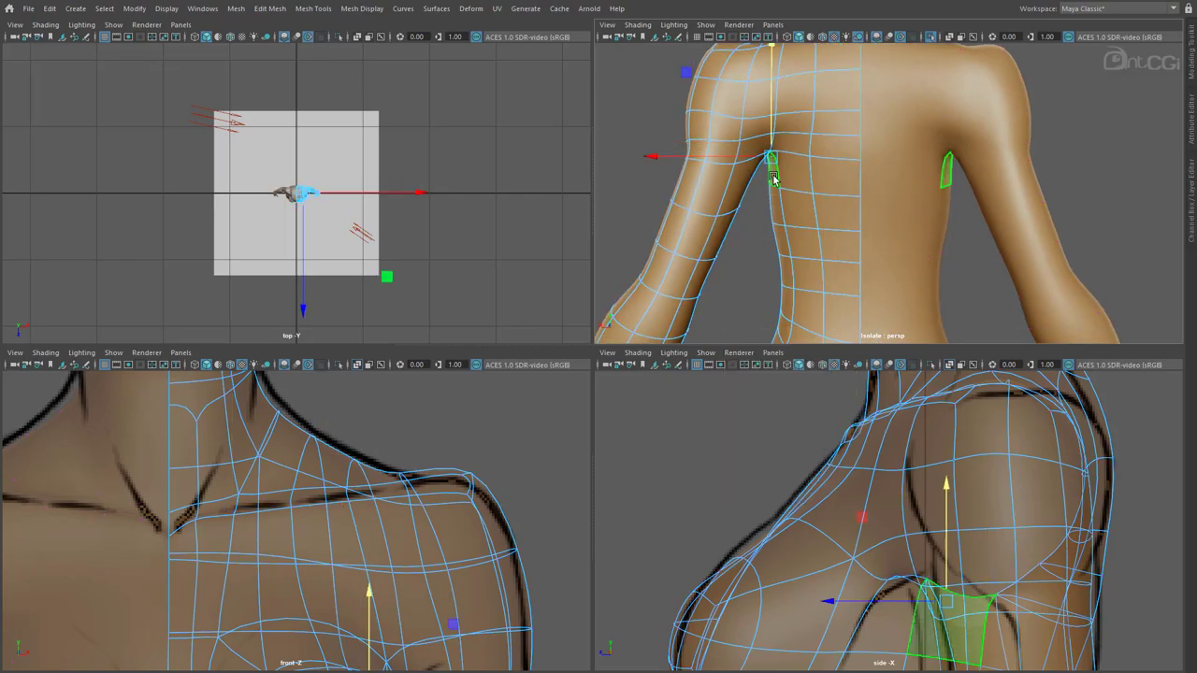
pyautogui.moveTo(750, 161); pyautogui.dragTo(739, 163)
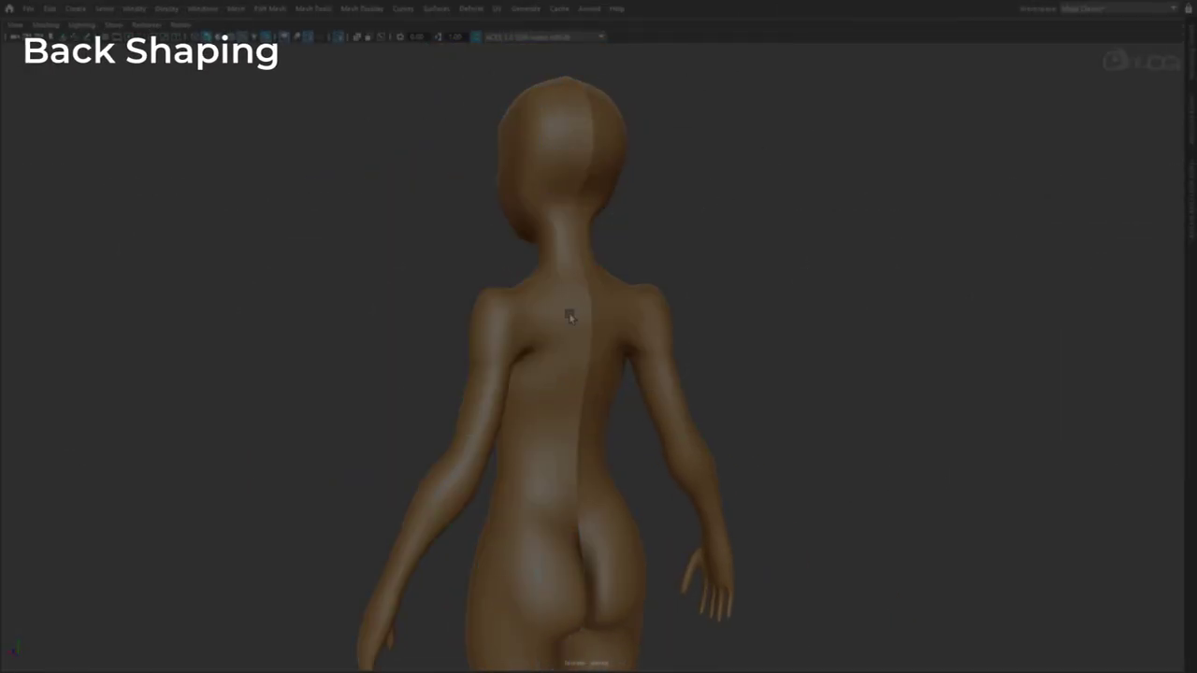
# - Delete the body mesh's construction history
pyautogui.click(50, 10)
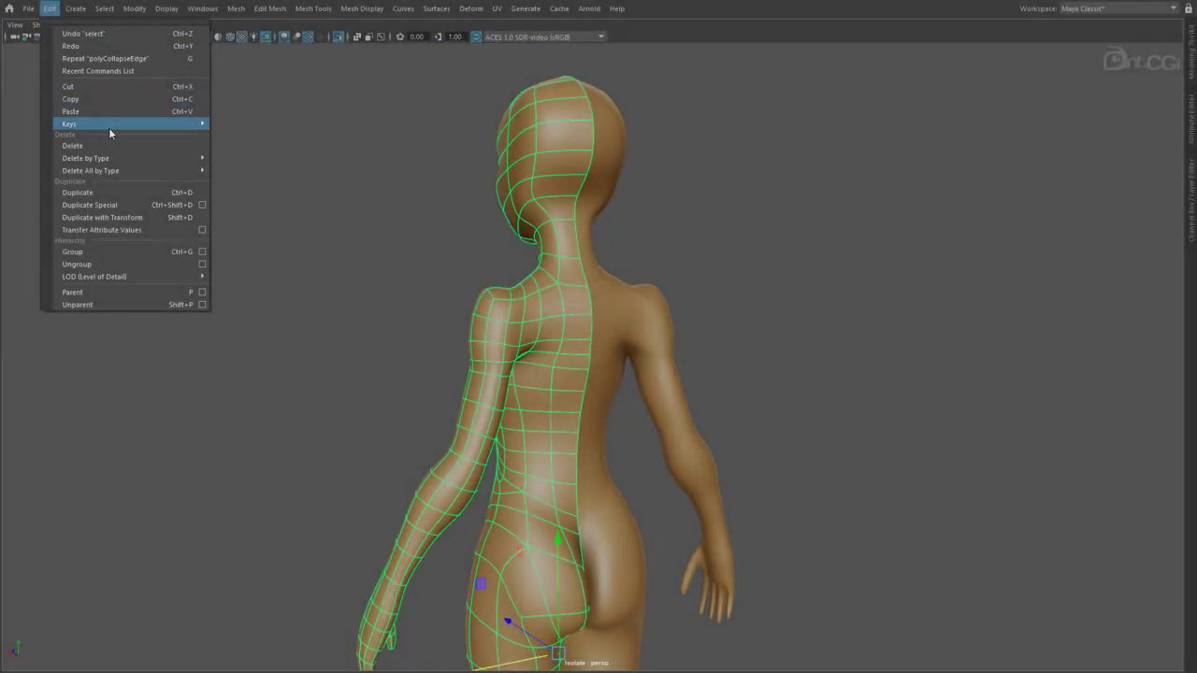
pyautogui.moveTo(156, 157)
pyautogui.click(226, 159)
pyautogui.keyDown('alt'); pyautogui.moveTo(804, 358); pyautogui.dragTo(573, 329); pyautogui.keyUp('alt')
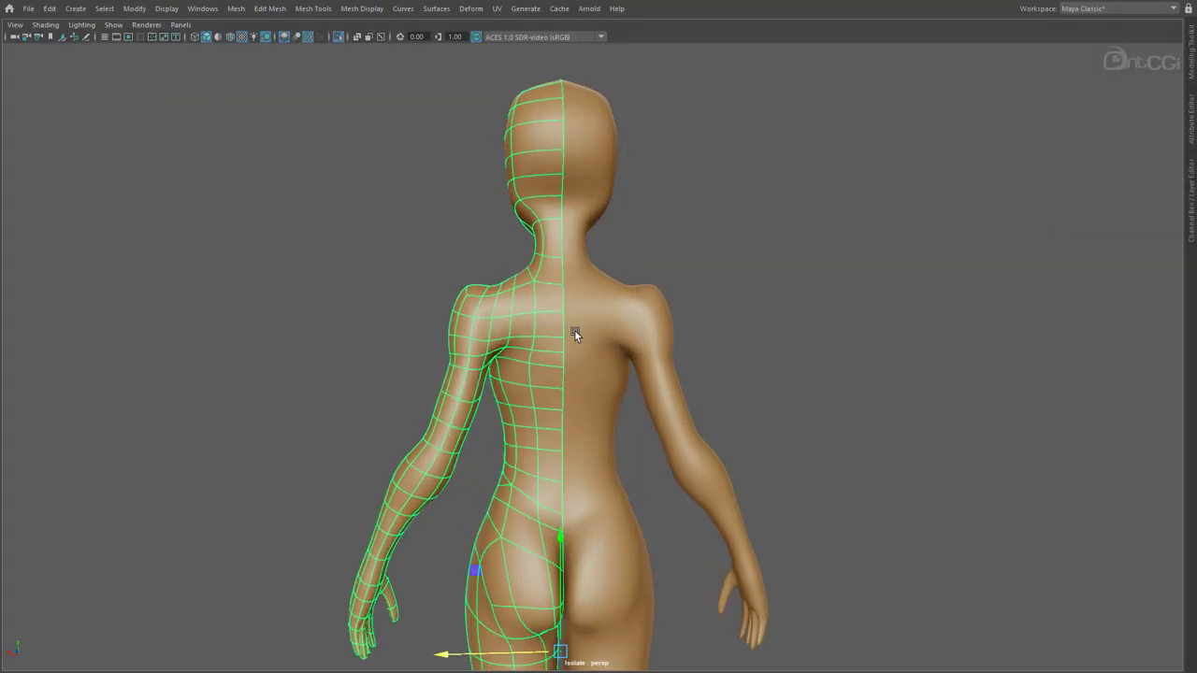
# - Select the row of horizontal edges beside the spine from neck to lower back and connect them with a new vertical loop
pyautogui.scroll(5, 486, 345)
pyautogui.keyDown('alt'); pyautogui.moveTo(552, 442); pyautogui.dragTo(548, 316, button='middle'); pyautogui.keyUp('alt')
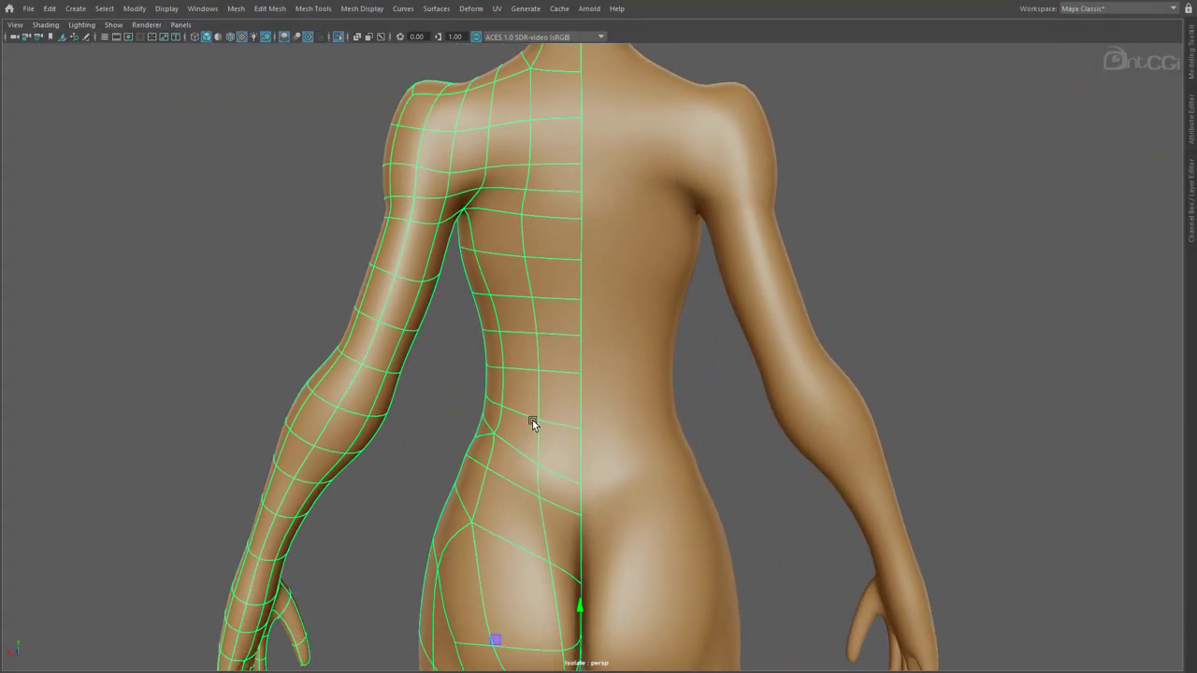
pyautogui.keyDown('alt'); pyautogui.moveTo(521, 509); pyautogui.dragTo(528, 475); pyautogui.keyUp('alt')
pyautogui.moveTo(548, 296); pyautogui.dragTo(548, 263, button='right')
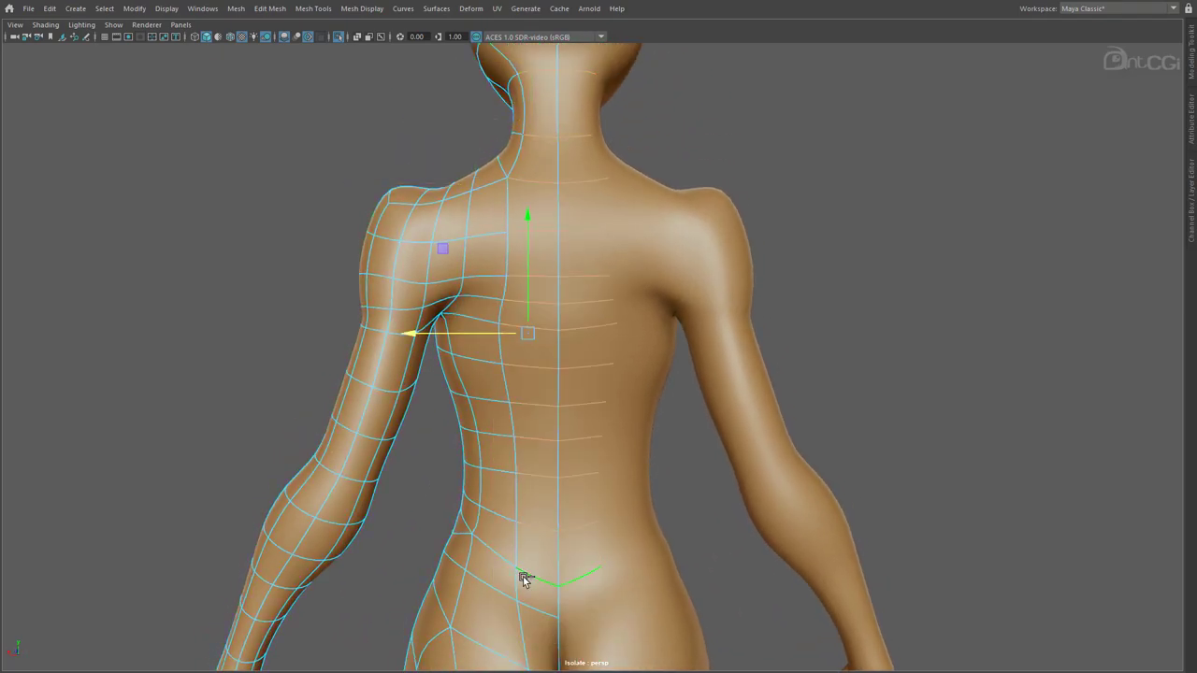
pyautogui.keyDown('shift'); pyautogui.moveTo(524, 579); pyautogui.dragTo(525, 672, button='right'); pyautogui.keyUp('shift')
pyautogui.keyDown('alt'); pyautogui.moveTo(533, 360); pyautogui.dragTo(521, 414); pyautogui.keyUp('alt')
# - Select the vertical edges in the row across the lower back and collapse them to remove one horizontal row
pyautogui.keyDown('alt'); pyautogui.moveTo(514, 187); pyautogui.dragTo(691, 259); pyautogui.keyUp('alt')
pyautogui.click(581, 410)
pyautogui.keyDown('alt'); pyautogui.moveTo(573, 398); pyautogui.dragTo(589, 463); pyautogui.keyUp('alt')
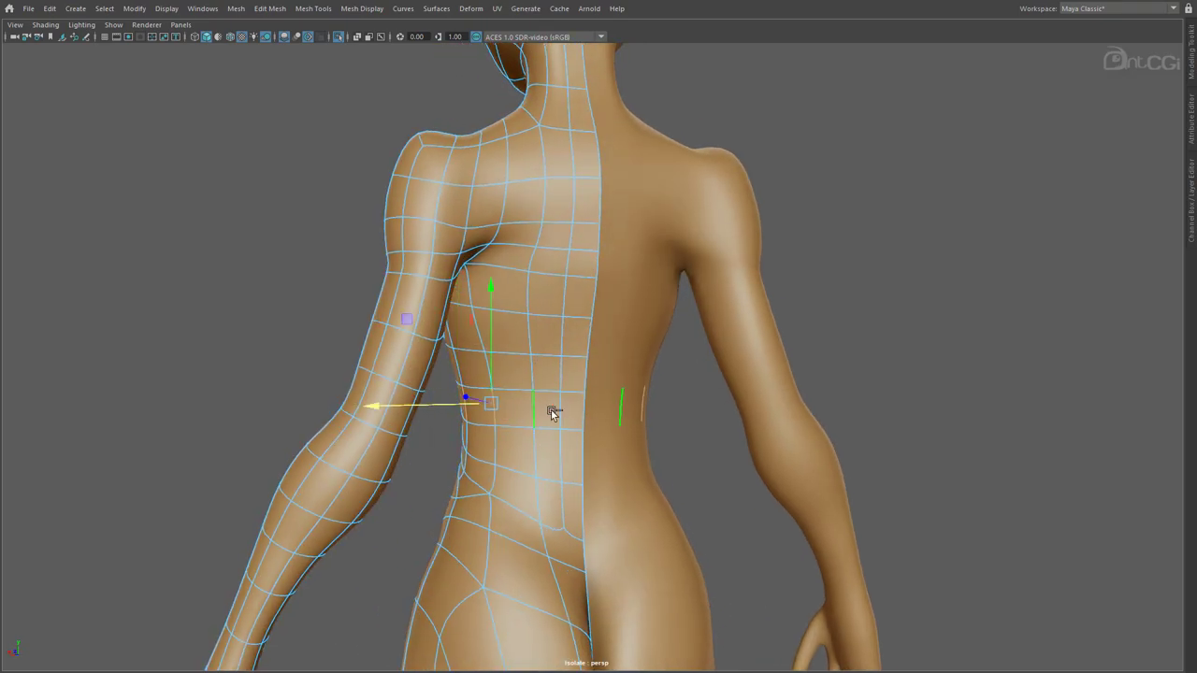
pyautogui.keyDown('shift'); pyautogui.click(559, 411); pyautogui.keyUp('shift')
pyautogui.keyDown('shift'); pyautogui.click(582, 411); pyautogui.keyUp('shift')
pyautogui.keyDown('shift'); pyautogui.moveTo(576, 417); pyautogui.dragTo(617, 376, button='right'); pyautogui.keyUp('shift')
pyautogui.keyDown('alt'); pyautogui.moveTo(519, 472); pyautogui.dragTo(665, 490); pyautogui.keyUp('alt')
pyautogui.keyDown('alt'); pyautogui.moveTo(612, 514); pyautogui.dragTo(600, 458, button='middle'); pyautogui.keyUp('alt')
# - Move the vertices around the waist and lower back vertically to space the remaining rows evenly
pyautogui.click(571, 417)
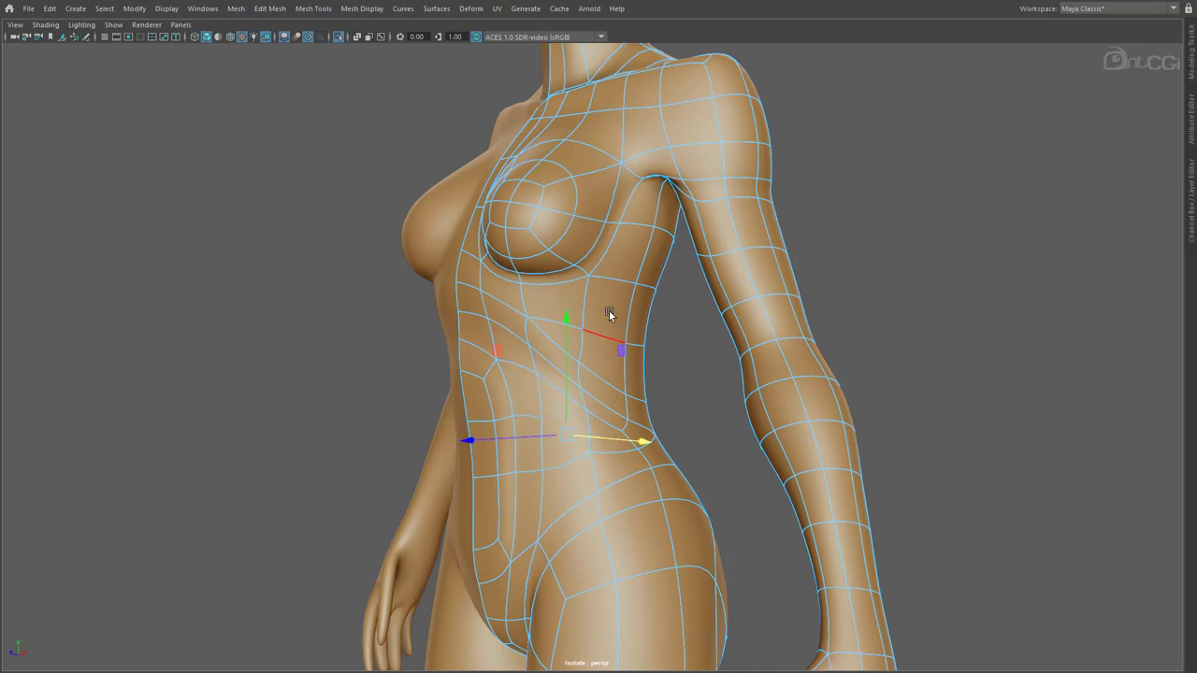
pyautogui.click(553, 326)
pyautogui.keyDown('alt'); pyautogui.moveTo(608, 315); pyautogui.dragTo(542, 271); pyautogui.keyUp('alt')
pyautogui.hotkey('ctrl', 'alt', 'Right')
pyautogui.hotkey('ctrl', 'alt', 'Right')
pyautogui.moveTo(528, 269); pyautogui.dragTo(493, 270, button='right')
pyautogui.click(589, 280)
pyautogui.keyDown('alt'); pyautogui.moveTo(594, 395); pyautogui.dragTo(688, 373); pyautogui.keyUp('alt')
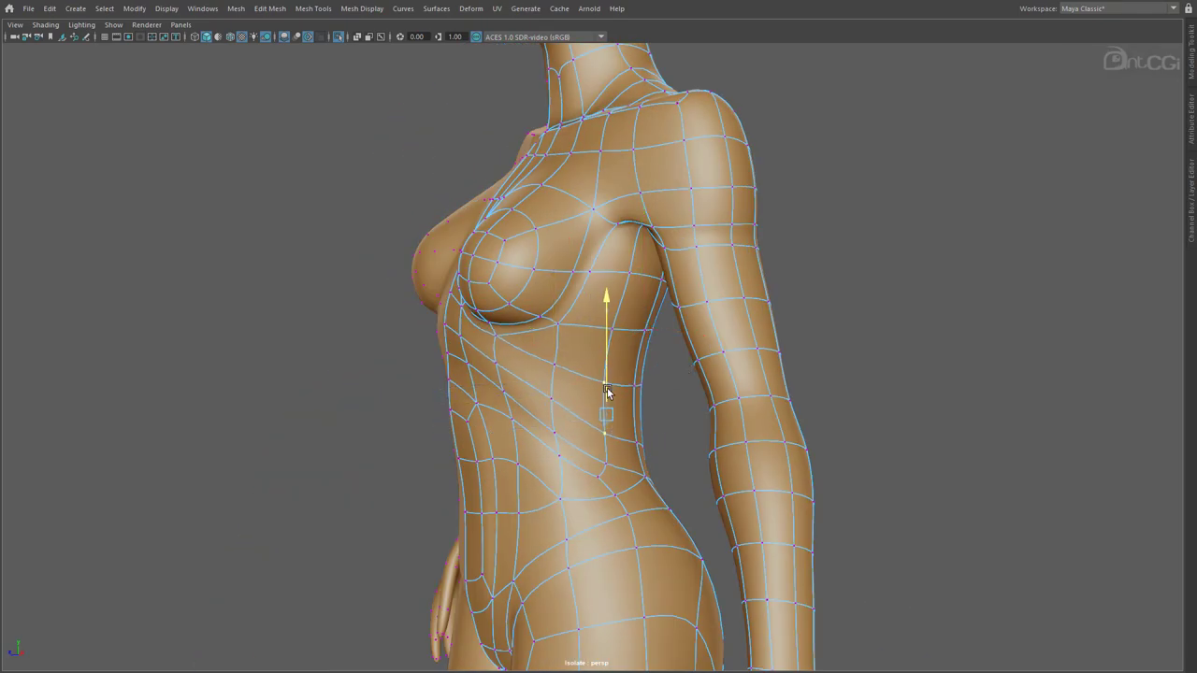
pyautogui.keyDown('alt'); pyautogui.moveTo(606, 391); pyautogui.dragTo(623, 536); pyautogui.keyUp('alt')
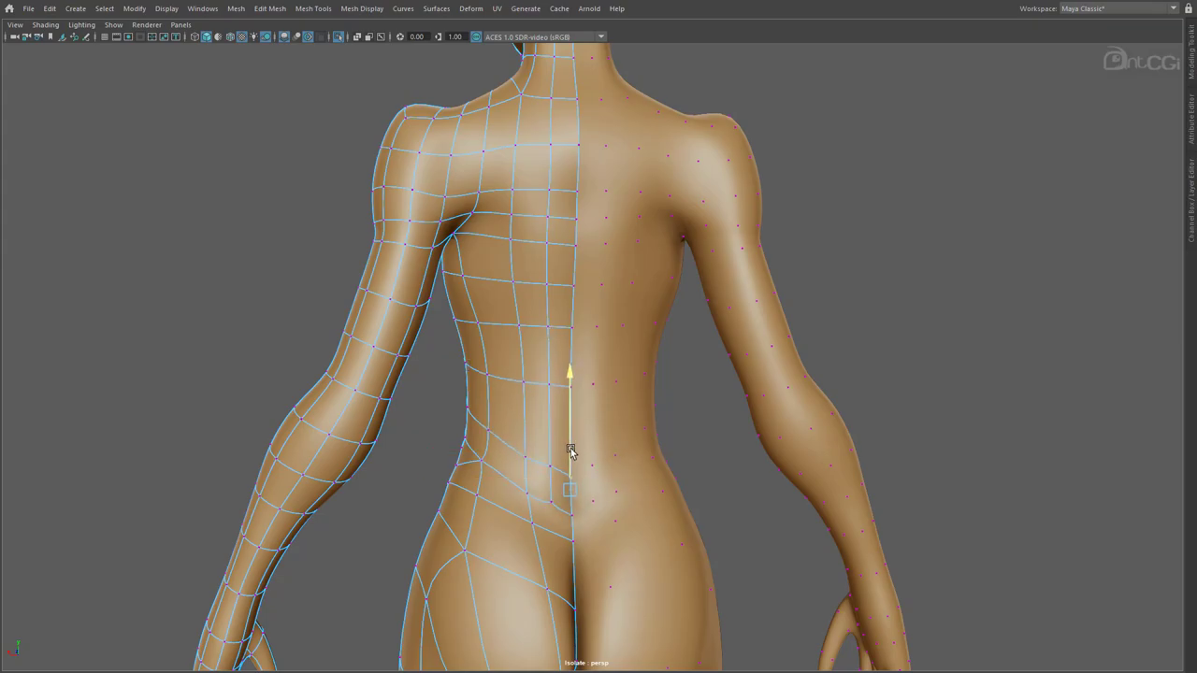
pyautogui.keyDown('alt'); pyautogui.moveTo(551, 441); pyautogui.dragTo(590, 427); pyautogui.keyUp('alt')
pyautogui.scroll(3, 590, 412)
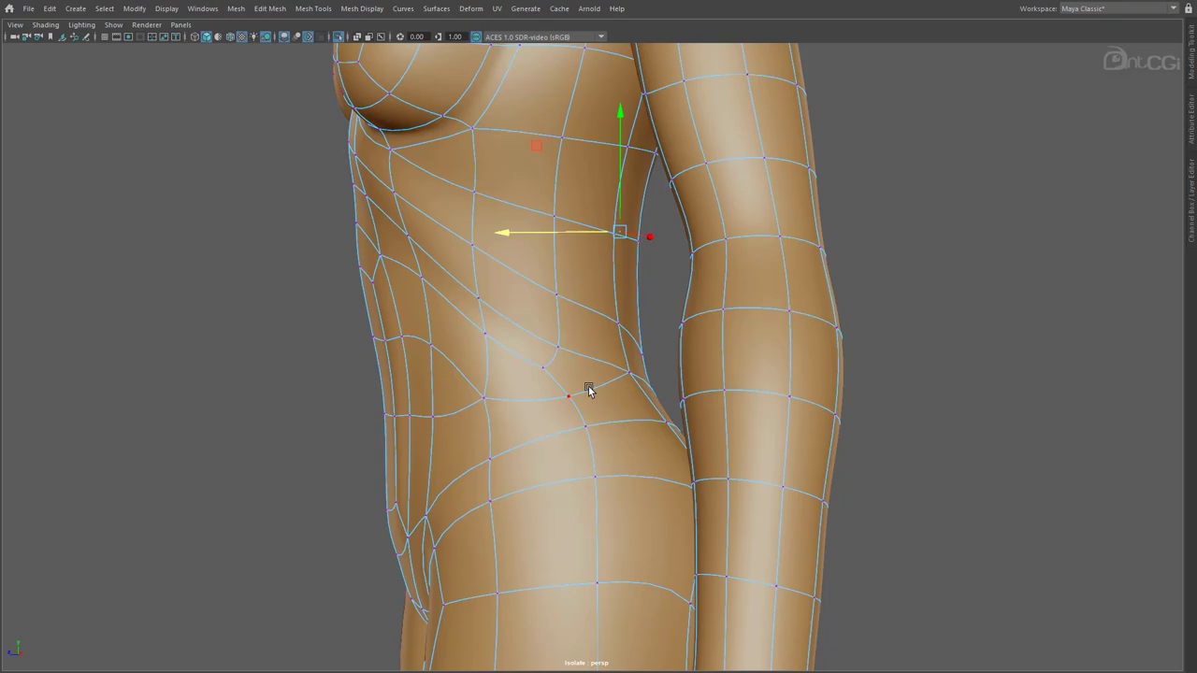
# - Connect the edges across the back of the hip to add an edge row, and collapse the short edge beside the waist
pyautogui.moveTo(590, 387); pyautogui.dragTo(597, 372, button='right')
pyautogui.keyDown('alt'); pyautogui.moveTo(590, 374); pyautogui.dragTo(444, 400); pyautogui.keyUp('alt')
pyautogui.press('F10')
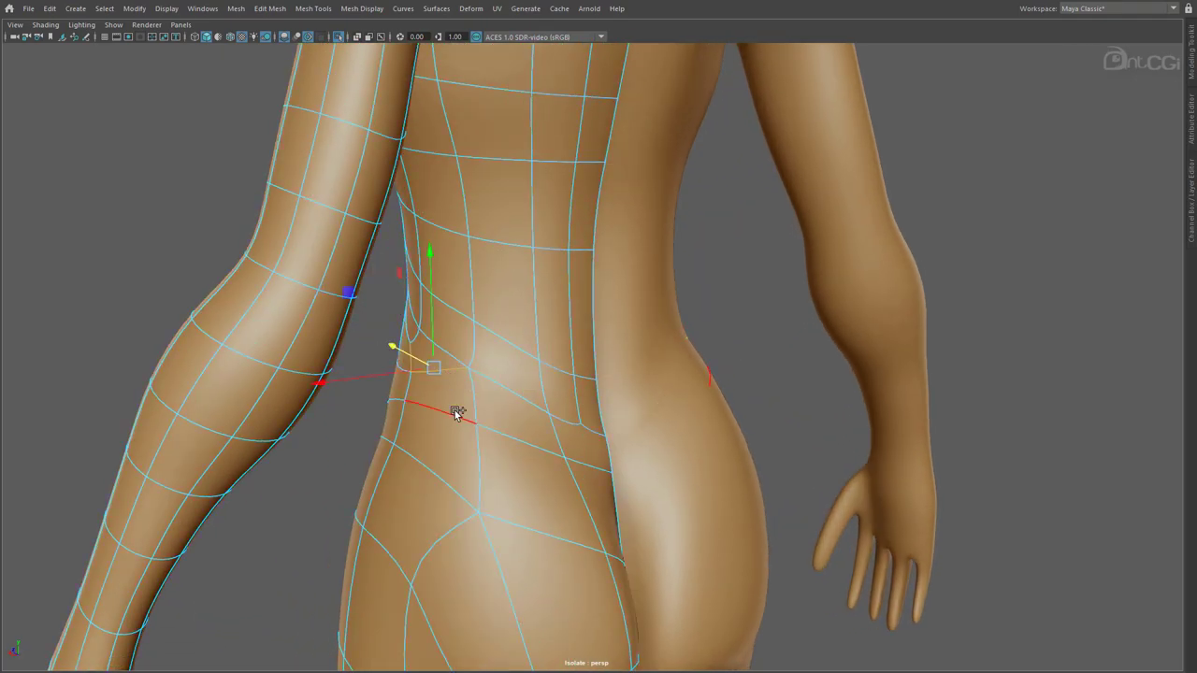
pyautogui.keyDown('shift'); pyautogui.moveTo(474, 447); pyautogui.dragTo(482, 623, button='right'); pyautogui.keyUp('shift')
pyautogui.keyDown('alt'); pyautogui.moveTo(409, 412); pyautogui.dragTo(438, 413); pyautogui.keyUp('alt')
pyautogui.click(409, 353)
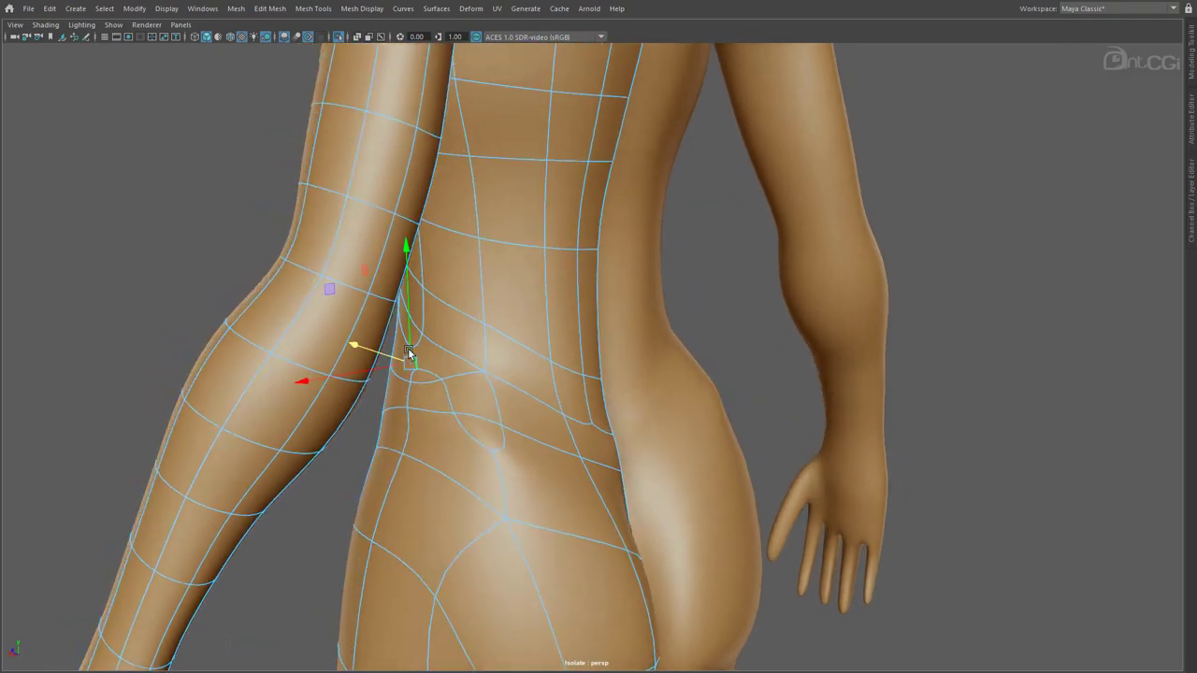
pyautogui.keyDown('shift'); pyautogui.moveTo(409, 349); pyautogui.dragTo(451, 319, button='right'); pyautogui.keyUp('shift')
pyautogui.keyDown('alt'); pyautogui.moveTo(450, 318); pyautogui.dragTo(445, 438); pyautogui.keyUp('alt')
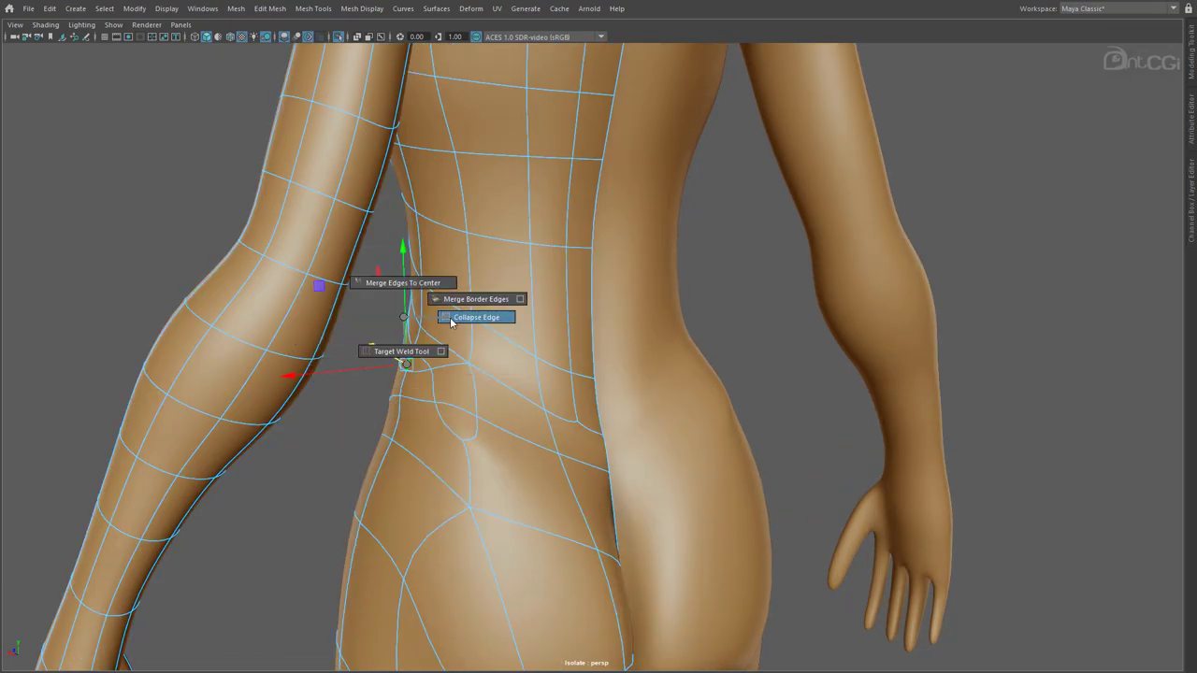
pyautogui.keyDown('alt'); pyautogui.moveTo(455, 321); pyautogui.dragTo(468, 447); pyautogui.keyUp('alt')
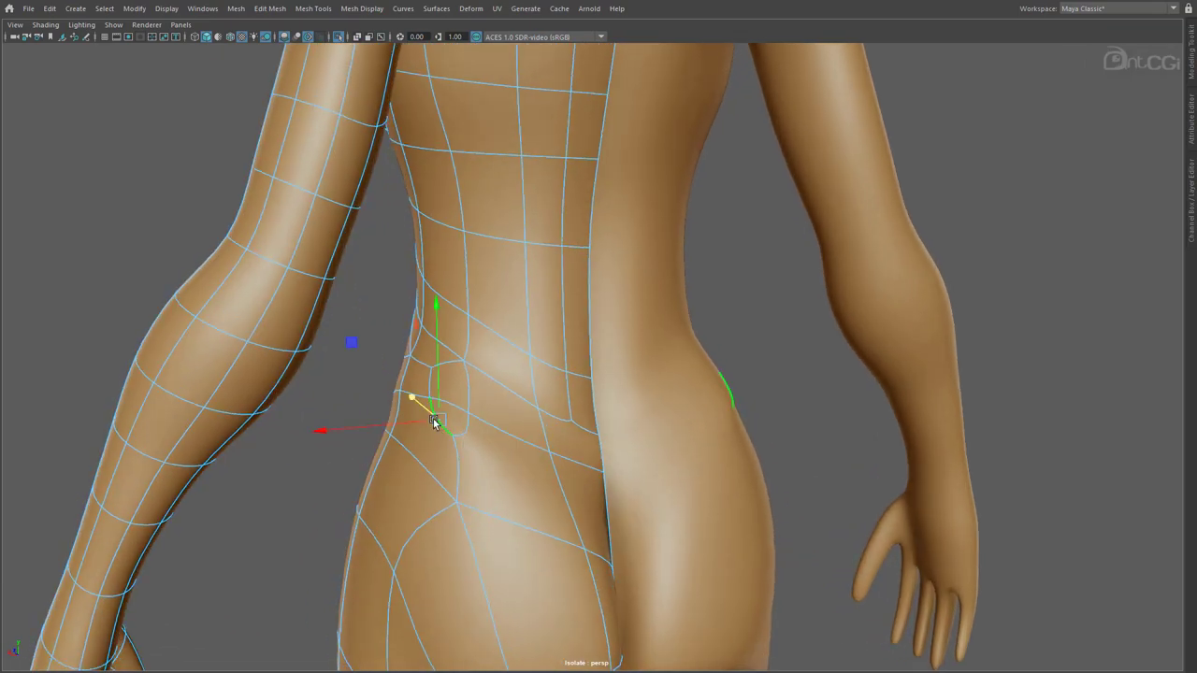
# - Select the edges running across the side of the hip and merge them to simplify the edge flow
pyautogui.keyDown('alt'); pyautogui.moveTo(476, 495); pyautogui.dragTo(589, 404); pyautogui.keyUp('alt')
pyautogui.hotkey('ctrl', 'alt', 'Right')
pyautogui.hotkey('ctrl', 'alt', 'Right')
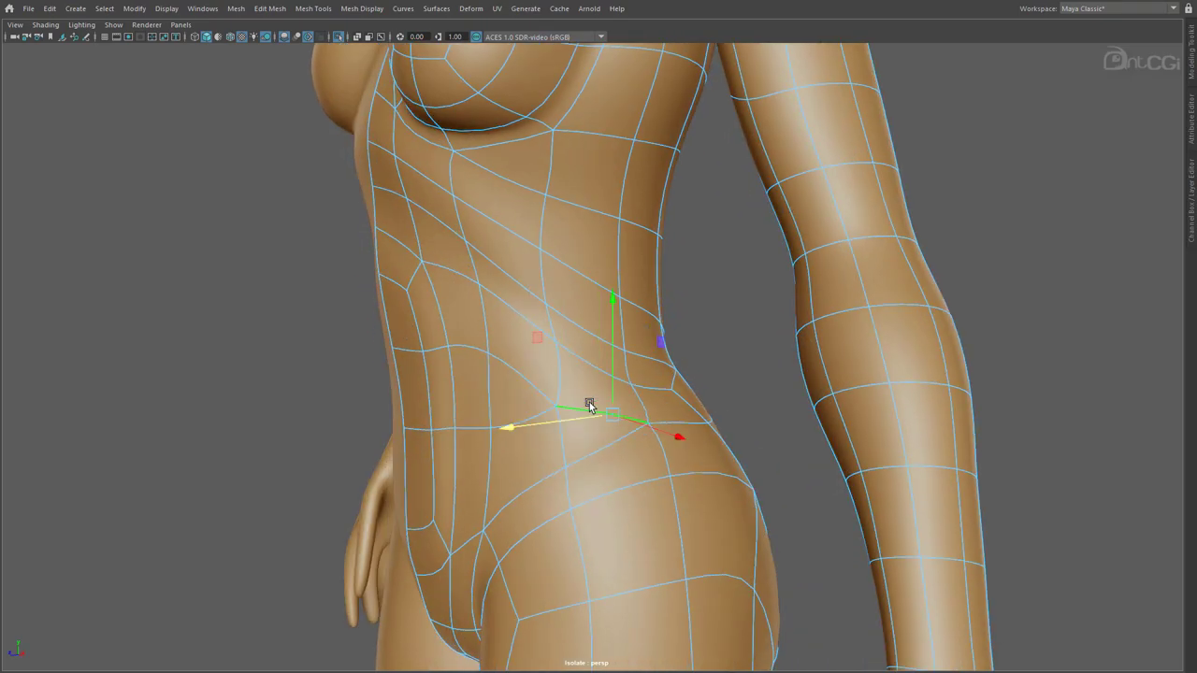
pyautogui.keyDown('alt'); pyautogui.moveTo(565, 447); pyautogui.dragTo(566, 414); pyautogui.keyUp('alt')
pyautogui.keyDown('shift'); pyautogui.click(594, 443); pyautogui.keyUp('shift')
pyautogui.keyDown('shift'); pyautogui.moveTo(594, 445); pyautogui.dragTo(574, 378, button='right'); pyautogui.keyUp('shift')
pyautogui.click(574, 442)
# - Collapse the two short edges at the back of the hip where the loops turn
pyautogui.keyDown('alt'); pyautogui.moveTo(844, 516); pyautogui.dragTo(603, 505, button='right'); pyautogui.keyUp('alt')
pyautogui.keyDown('alt'); pyautogui.moveTo(603, 505); pyautogui.dragTo(444, 494); pyautogui.keyUp('alt')
pyautogui.keyDown('alt'); pyautogui.moveTo(369, 402); pyautogui.dragTo(638, 368, button='right'); pyautogui.keyUp('alt')
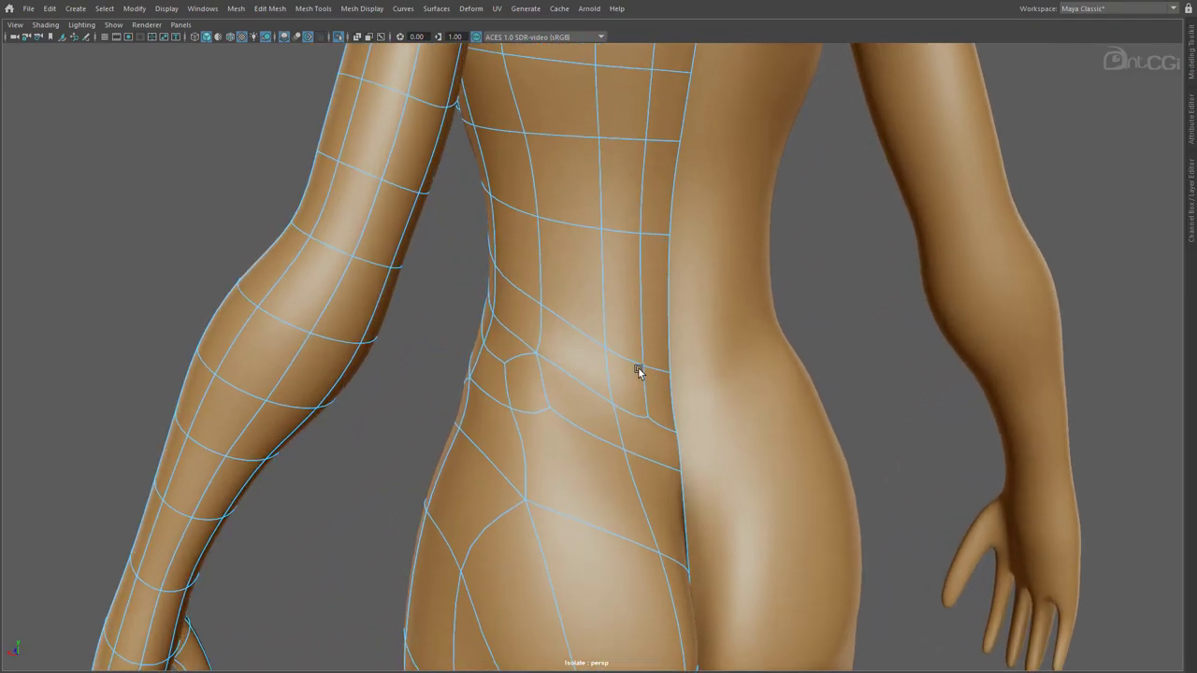
pyautogui.click(493, 378)
pyautogui.keyDown('shift'); pyautogui.moveTo(487, 377); pyautogui.dragTo(531, 345, button='right'); pyautogui.keyUp('shift')
pyautogui.moveTo(575, 487)
pyautogui.keyDown('alt'); pyautogui.mouseDown()
pyautogui.moveTo(625, 476)
pyautogui.moveTo(559, 479)
pyautogui.mouseUp(); pyautogui.keyUp('alt')
pyautogui.click(518, 415)
pyautogui.keyDown('shift'); pyautogui.moveTo(518, 415); pyautogui.dragTo(558, 385, button='right'); pyautogui.keyUp('shift')
# - Connect the edges running down the hip toward the buttock and collapse the leftover edge near the waist
pyautogui.keyDown('alt'); pyautogui.moveTo(565, 495); pyautogui.dragTo(505, 405); pyautogui.keyUp('alt')
pyautogui.click(505, 404)
pyautogui.keyDown('alt'); pyautogui.moveTo(567, 433); pyautogui.dragTo(593, 485); pyautogui.keyUp('alt')
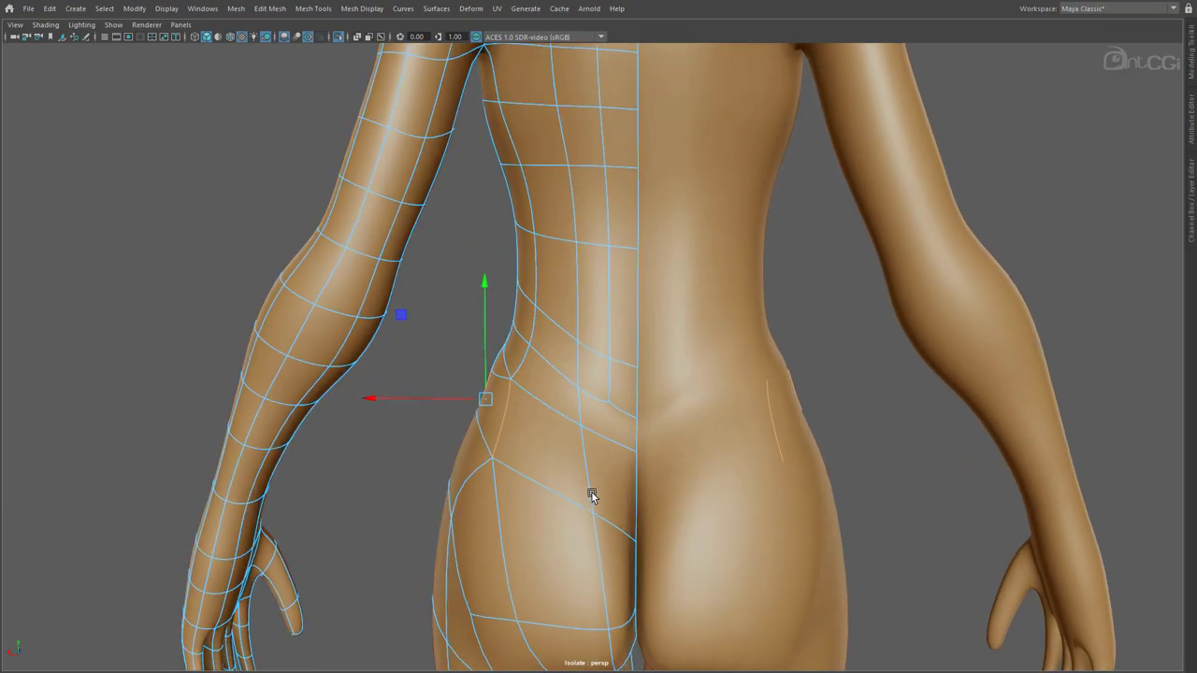
pyautogui.keyDown('shift'); pyautogui.moveTo(630, 499); pyautogui.dragTo(632, 671, button='right'); pyautogui.keyUp('shift')
pyautogui.keyDown('alt'); pyautogui.moveTo(607, 533); pyautogui.dragTo(697, 509); pyautogui.keyUp('alt')
pyautogui.click(497, 381)
pyautogui.keyDown('shift'); pyautogui.moveTo(496, 382); pyautogui.dragTo(536, 351, button='right'); pyautogui.keyUp('shift')
# - Return to object selection and clear the construction history of the reworked body mesh
pyautogui.keyDown('alt'); pyautogui.moveTo(608, 503); pyautogui.dragTo(823, 503); pyautogui.keyUp('alt')
pyautogui.keyDown('alt'); pyautogui.moveTo(822, 503); pyautogui.dragTo(678, 497, button='right'); pyautogui.keyUp('alt')
pyautogui.keyDown('alt'); pyautogui.moveTo(678, 497); pyautogui.dragTo(575, 492); pyautogui.keyUp('alt')
pyautogui.moveTo(575, 492); pyautogui.dragTo(929, 252, button='right')
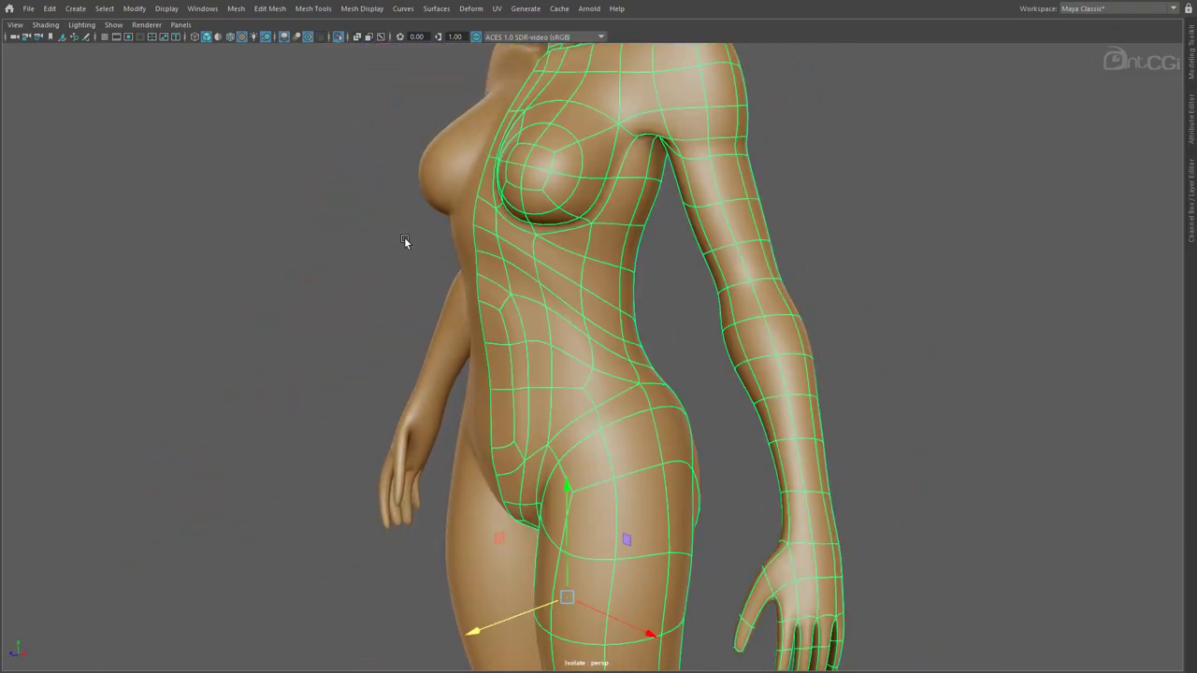
pyautogui.click(49, 12)
pyautogui.moveTo(121, 154)
pyautogui.click(239, 159)
pyautogui.keyDown('alt'); pyautogui.moveTo(530, 259); pyautogui.dragTo(556, 257); pyautogui.keyUp('alt')
# - Activate the Relax sculpting tool and display the body with the default material
pyautogui.keyDown('alt'); pyautogui.moveTo(704, 336); pyautogui.dragTo(542, 325, button='right'); pyautogui.keyUp('alt')
pyautogui.hotkey('ctrl', 'space')
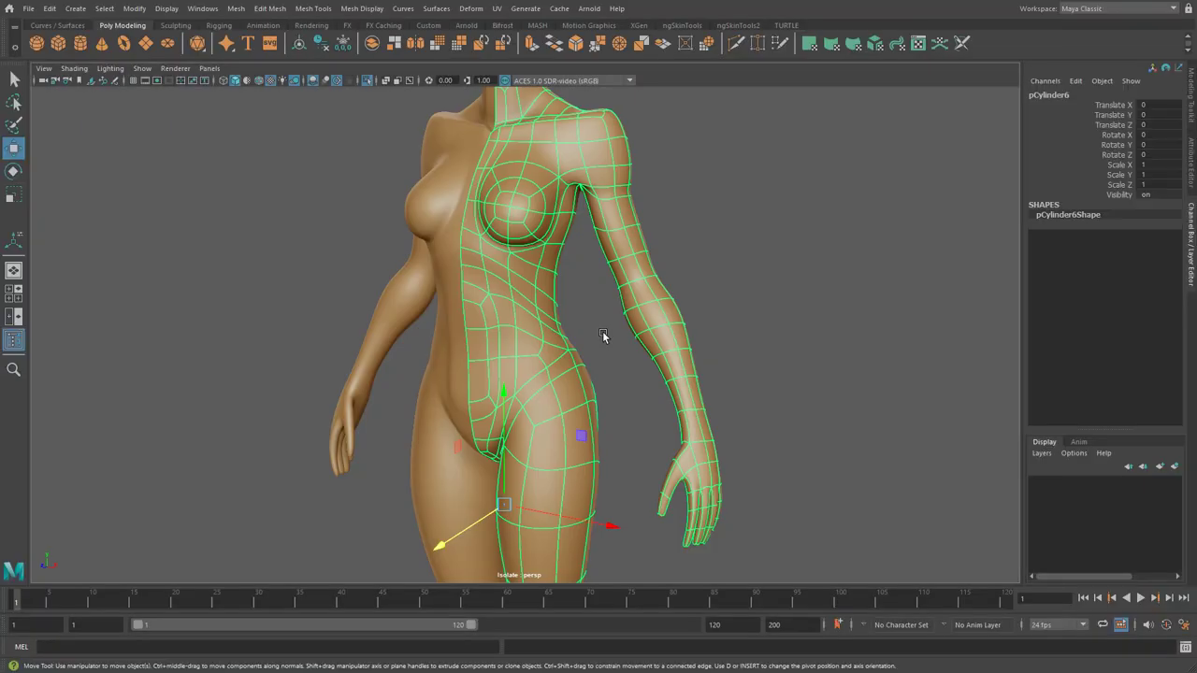
pyautogui.click(175, 26)
pyautogui.click(166, 43)
pyautogui.click(74, 69)
pyautogui.click(96, 166)
pyautogui.moveTo(526, 359)
pyautogui.keyDown('alt'); pyautogui.mouseDown()
pyautogui.moveTo(561, 374)
pyautogui.moveTo(498, 348)
pyautogui.mouseUp(); pyautogui.keyUp('alt')
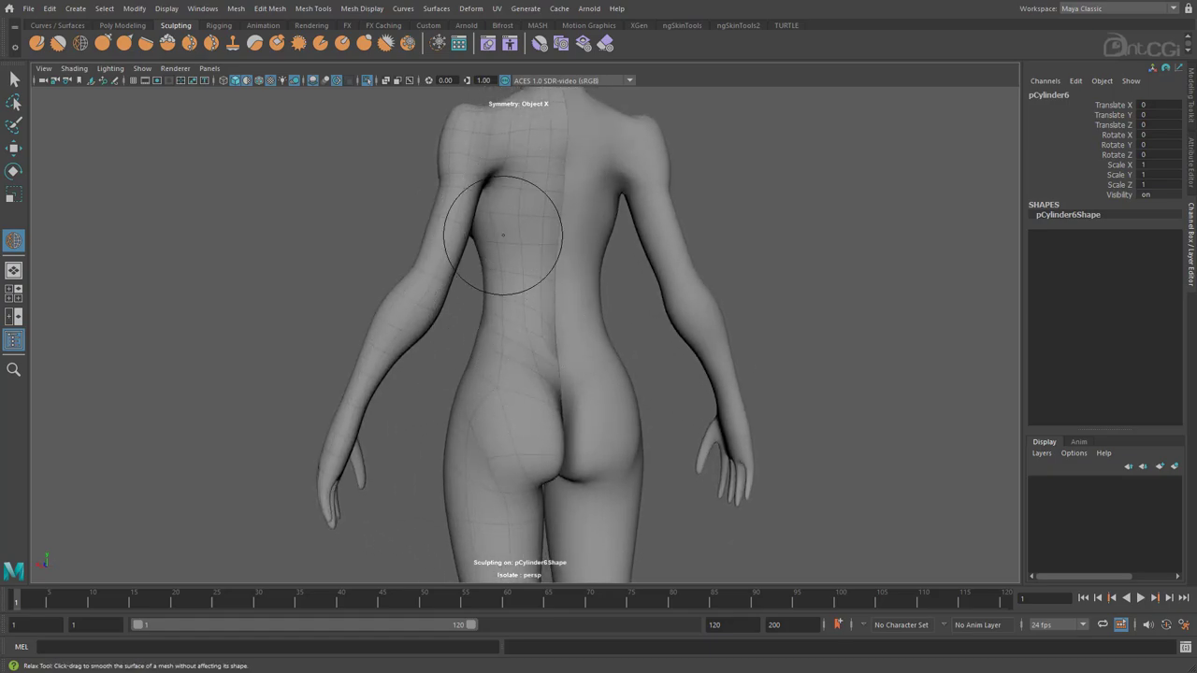
# - Relax the mesh over the back and torso, and switch back to the skin material display
pyautogui.moveTo(475, 147)
pyautogui.keyDown('alt'); pyautogui.mouseDown()
pyautogui.moveTo(609, 147)
pyautogui.moveTo(643, 326)
pyautogui.moveTo(625, 215)
pyautogui.mouseUp(); pyautogui.keyUp('alt')
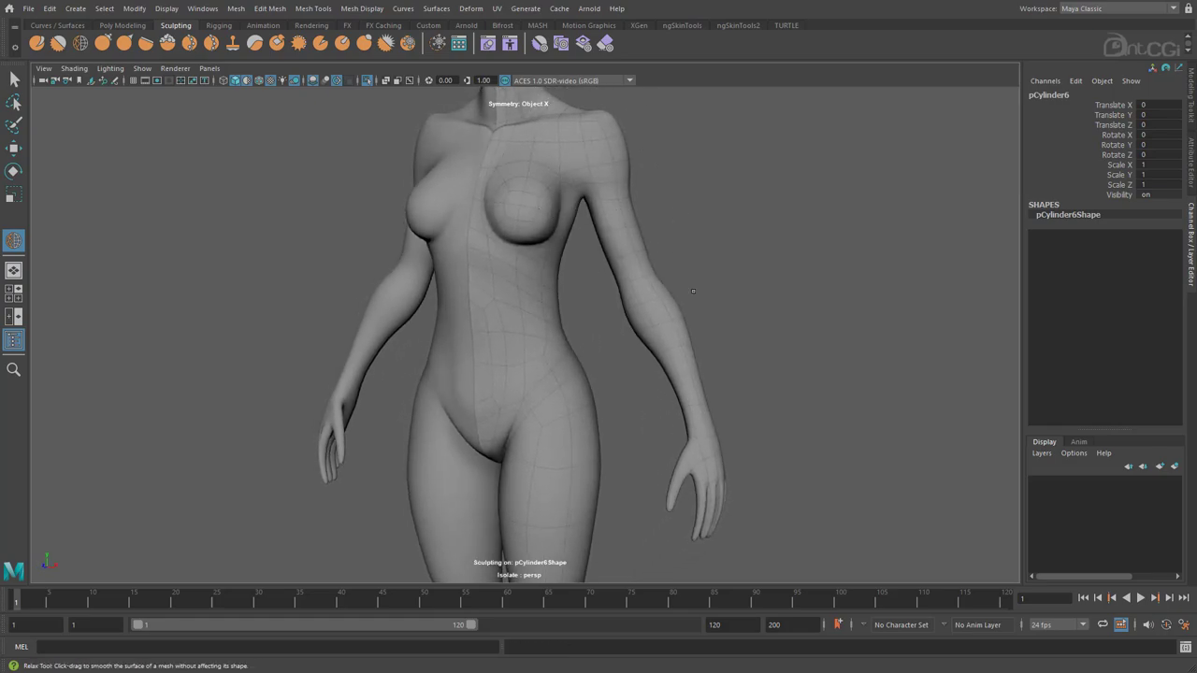
pyautogui.keyDown('alt'); pyautogui.moveTo(582, 170); pyautogui.dragTo(474, 265); pyautogui.keyUp('alt')
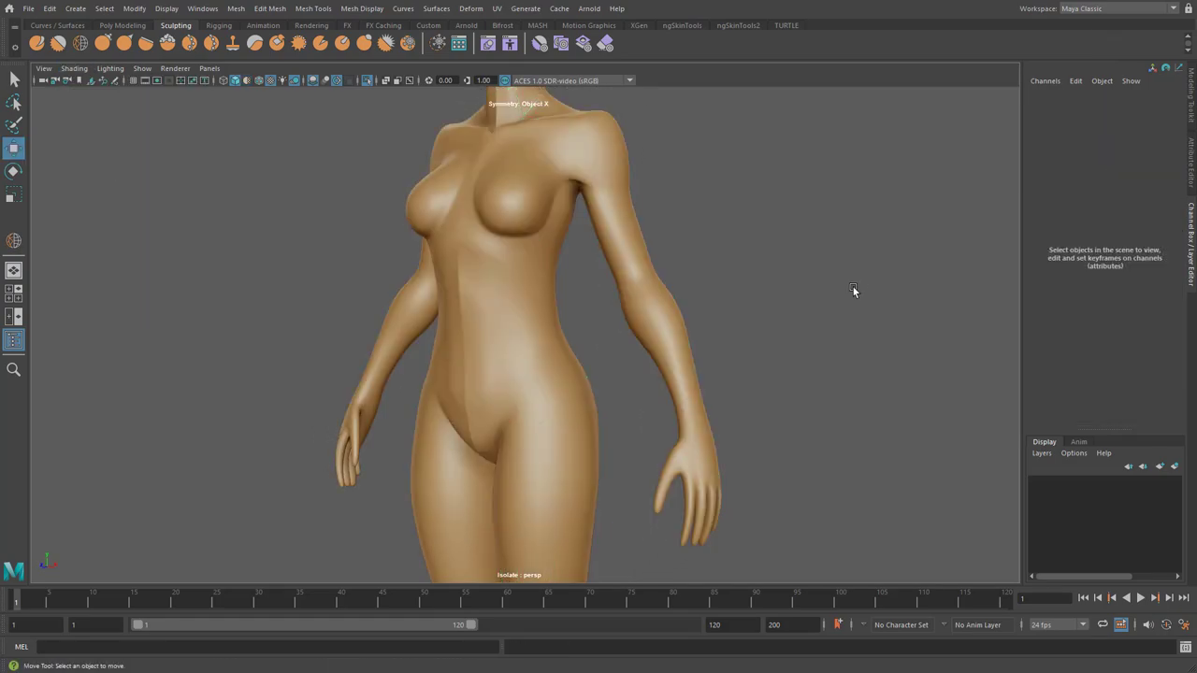
pyautogui.hotkey('ctrl', 'space')
# - Move the faces along the side of the ribcage below the armpit sideways to refine the back's silhouette
pyautogui.click(631, 451)
pyautogui.keyDown('alt'); pyautogui.moveTo(632, 451); pyautogui.dragTo(425, 444); pyautogui.keyUp('alt')
pyautogui.scroll(5, 512, 441)
pyautogui.moveTo(477, 315); pyautogui.dragTo(477, 353, button='right')
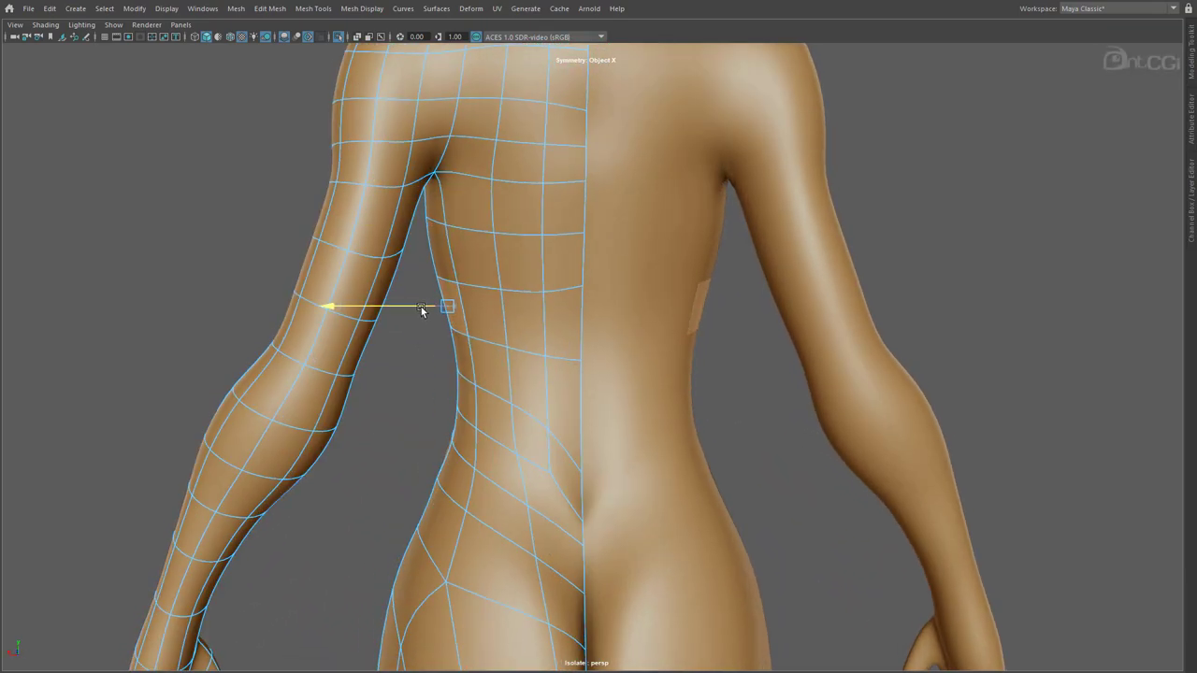
pyautogui.click(429, 202)
pyautogui.moveTo(408, 180); pyautogui.dragTo(569, 352)
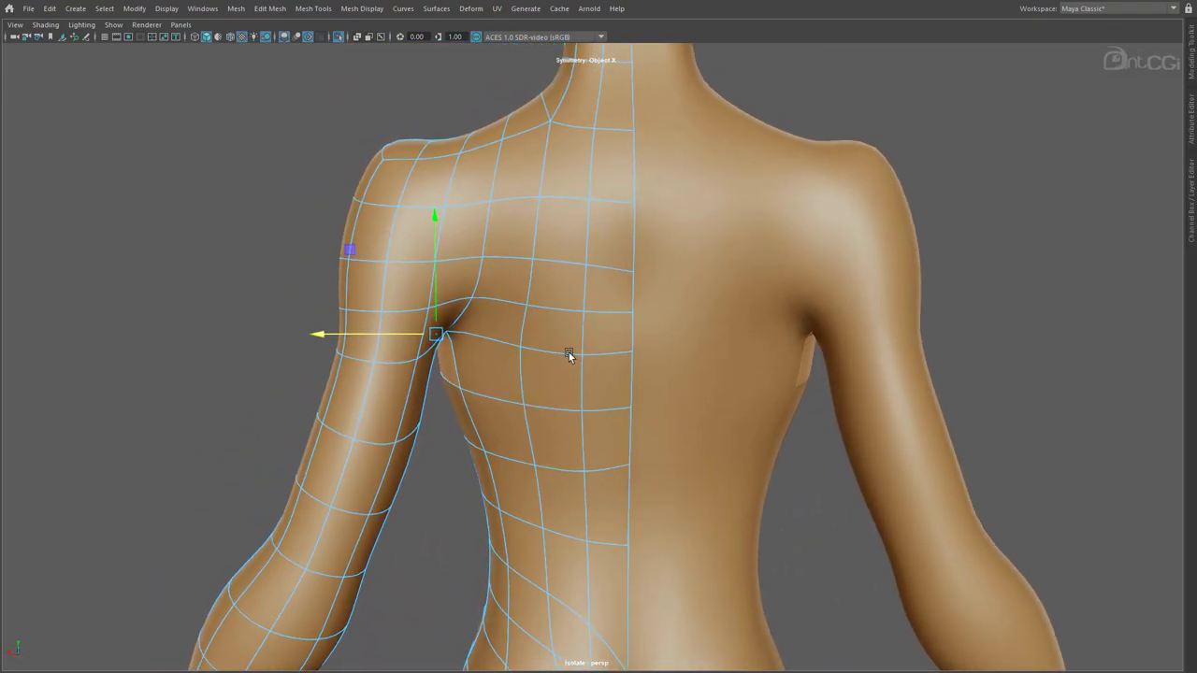
# - Connect the row of edges across the upper back from shoulder to spine and clean up the corner edges beside the shoulder blade
pyautogui.rightClick(482, 288)
pyautogui.moveTo(482, 287); pyautogui.dragTo(480, 252, button='right')
pyautogui.keyDown('alt'); pyautogui.moveTo(470, 259); pyautogui.dragTo(468, 269); pyautogui.keyUp('alt')
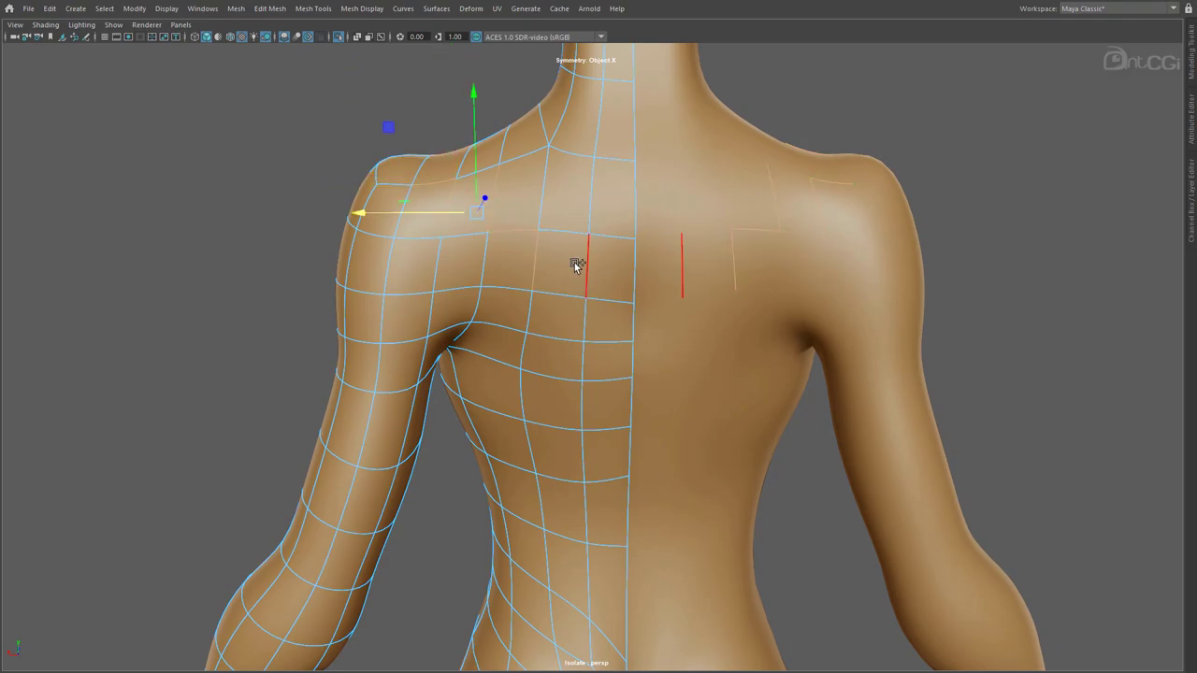
pyautogui.keyDown('shift'); pyautogui.moveTo(617, 269); pyautogui.dragTo(630, 420, button='right'); pyautogui.keyUp('shift')
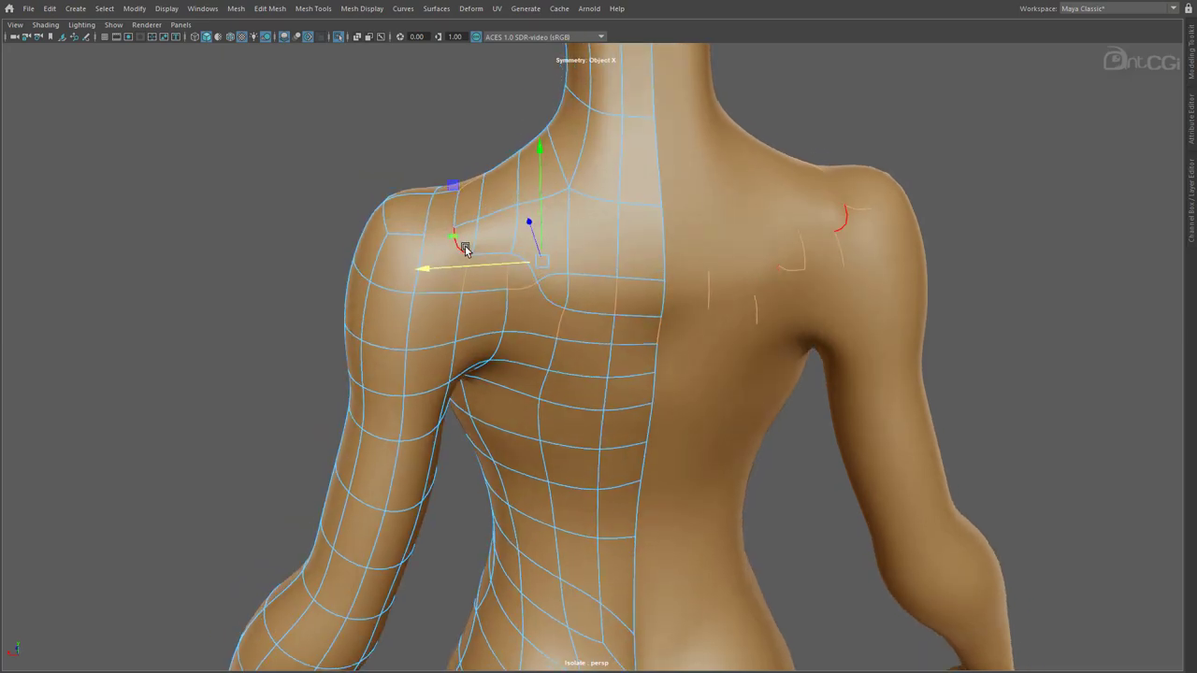
pyautogui.keyDown('shift'); pyautogui.moveTo(490, 213); pyautogui.dragTo(491, 213, button='right'); pyautogui.keyUp('shift')
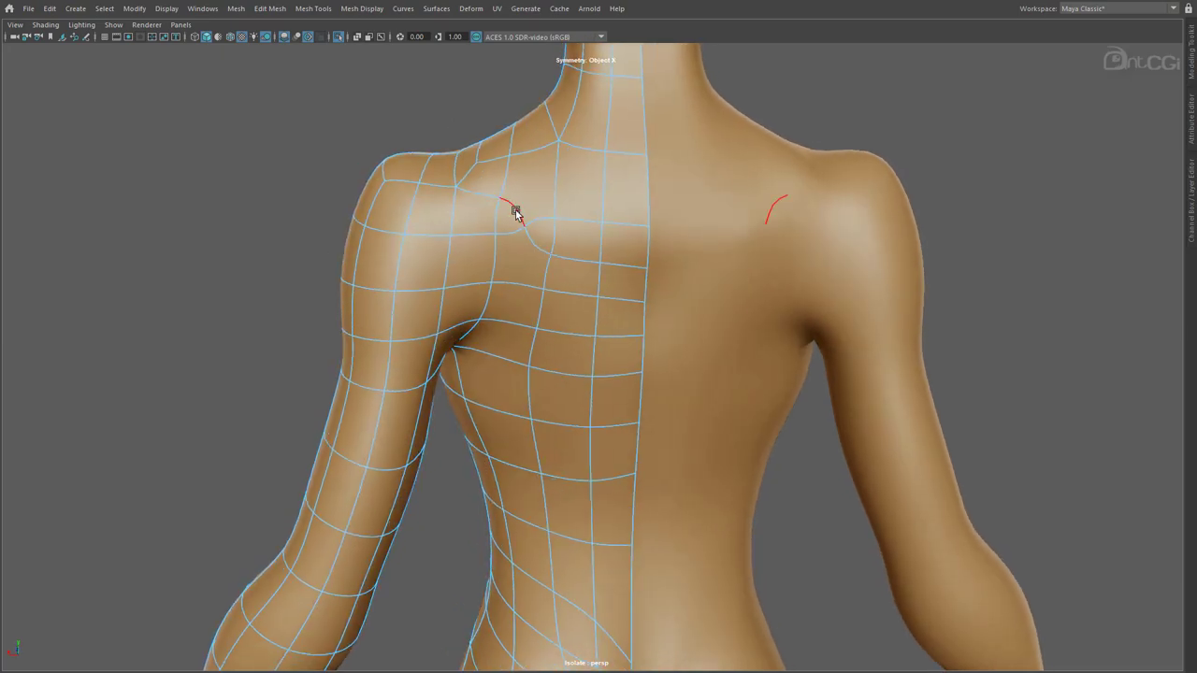
# - Triangulate the multi-sided faces at the shoulder blade to reroute the new edge row
pyautogui.keyDown('shift'); pyautogui.moveTo(525, 251); pyautogui.dragTo(521, 364, button='right'); pyautogui.keyUp('shift')
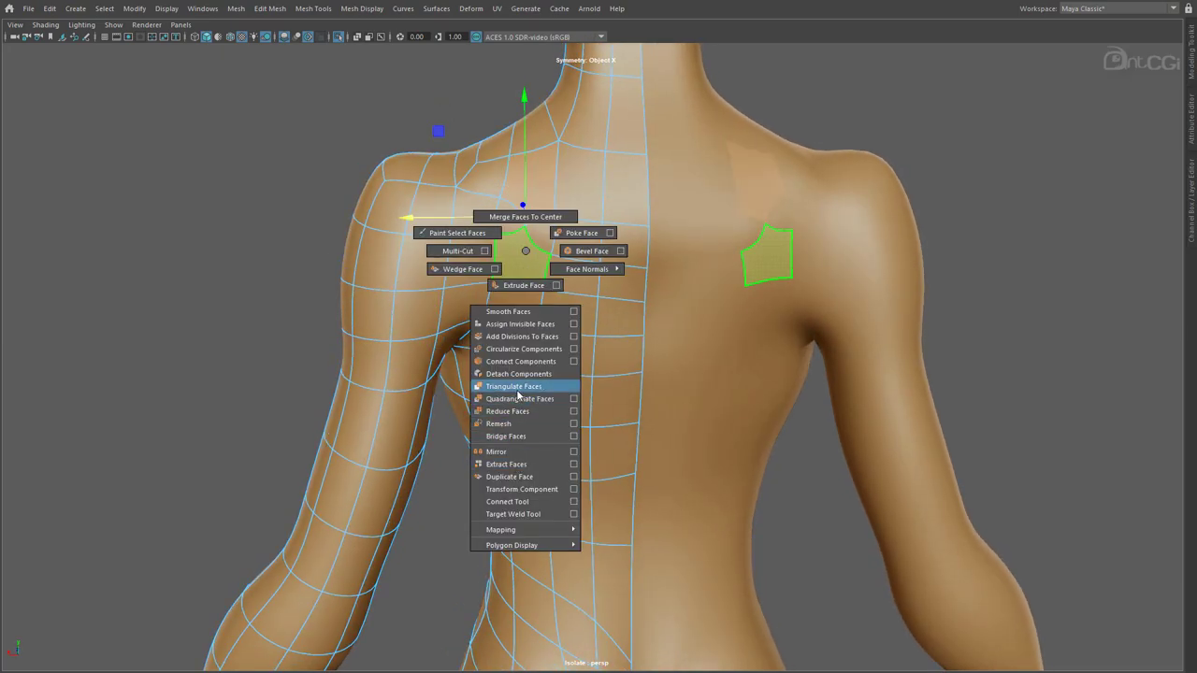
pyautogui.click(517, 395)
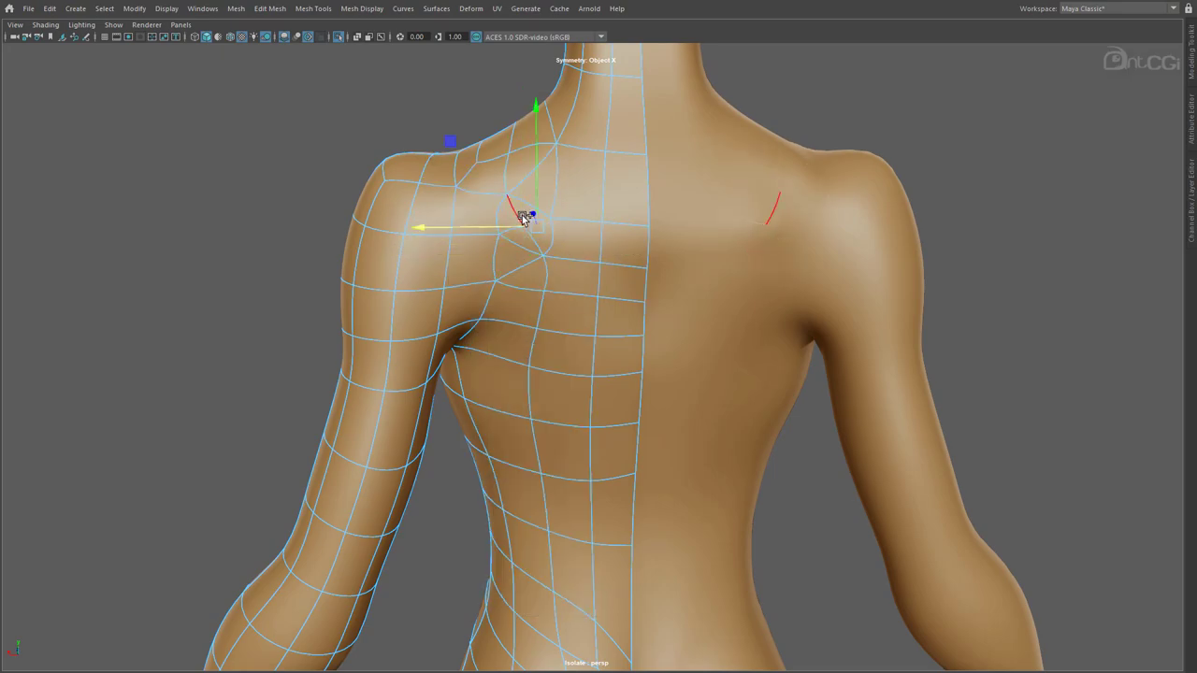
pyautogui.press('q')
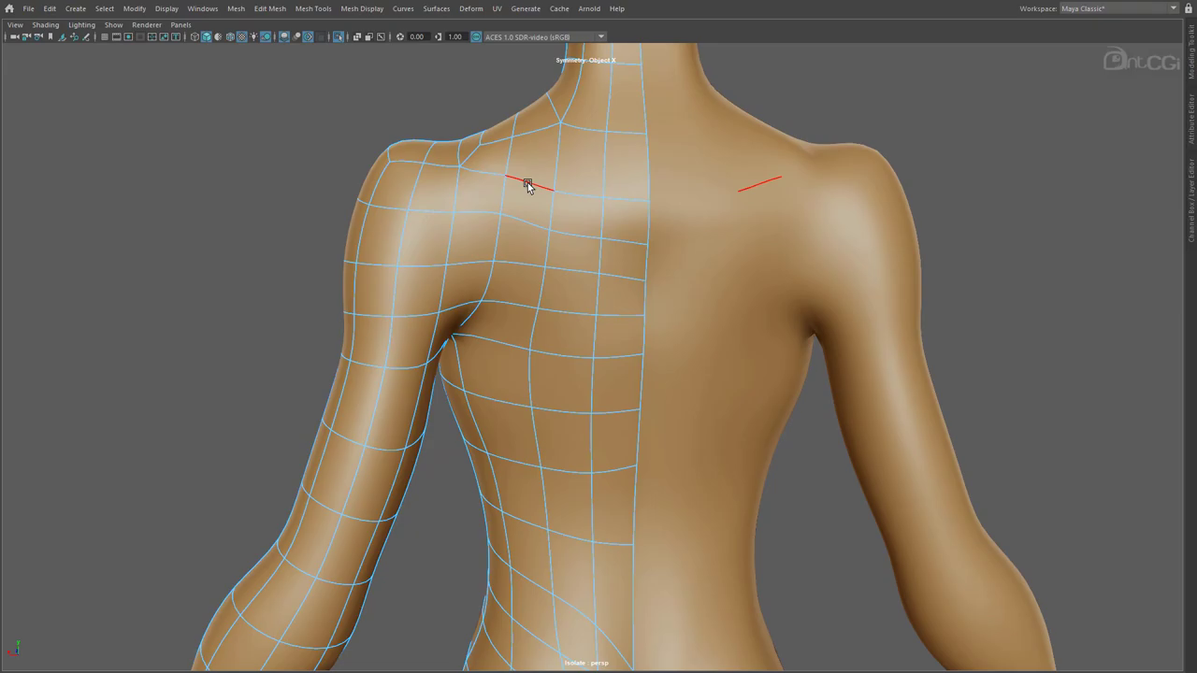
# - Lower the edges and faces across the upper back between the shoulder blade and spine to even out the row spacing
pyautogui.click(528, 198)
pyautogui.moveTo(527, 170); pyautogui.dragTo(527, 187)
pyautogui.click(625, 217)
pyautogui.moveTo(626, 187); pyautogui.dragTo(626, 216)
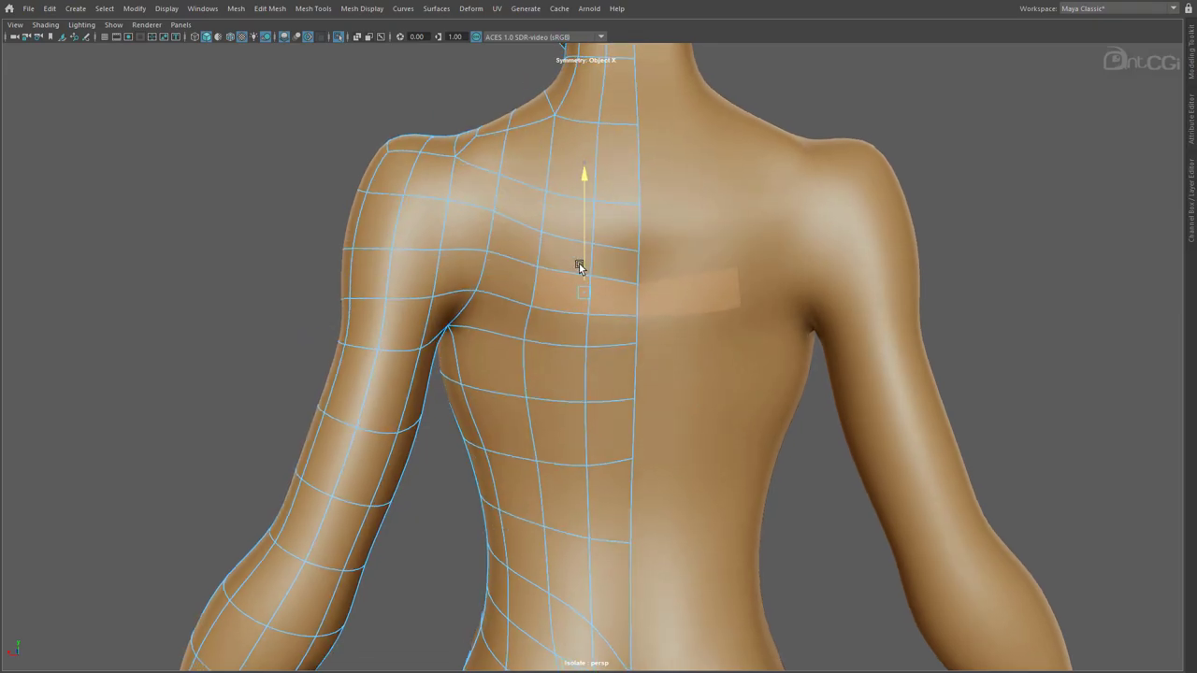
pyautogui.click(489, 390)
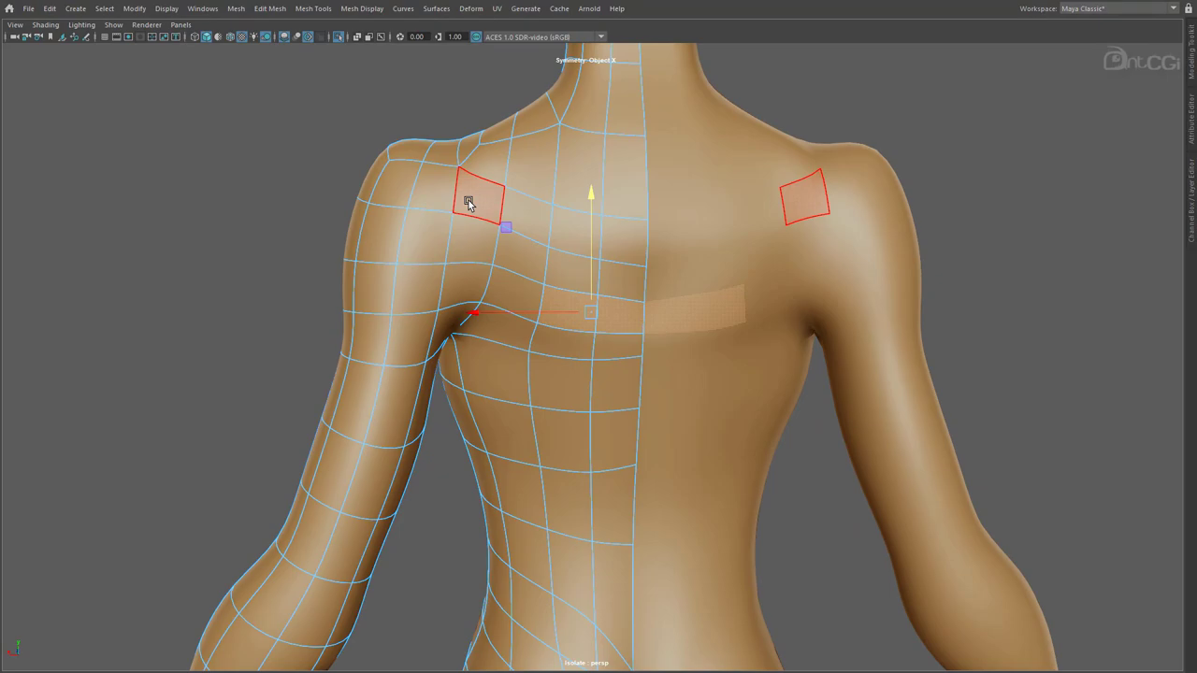
pyautogui.rightClick(464, 202)
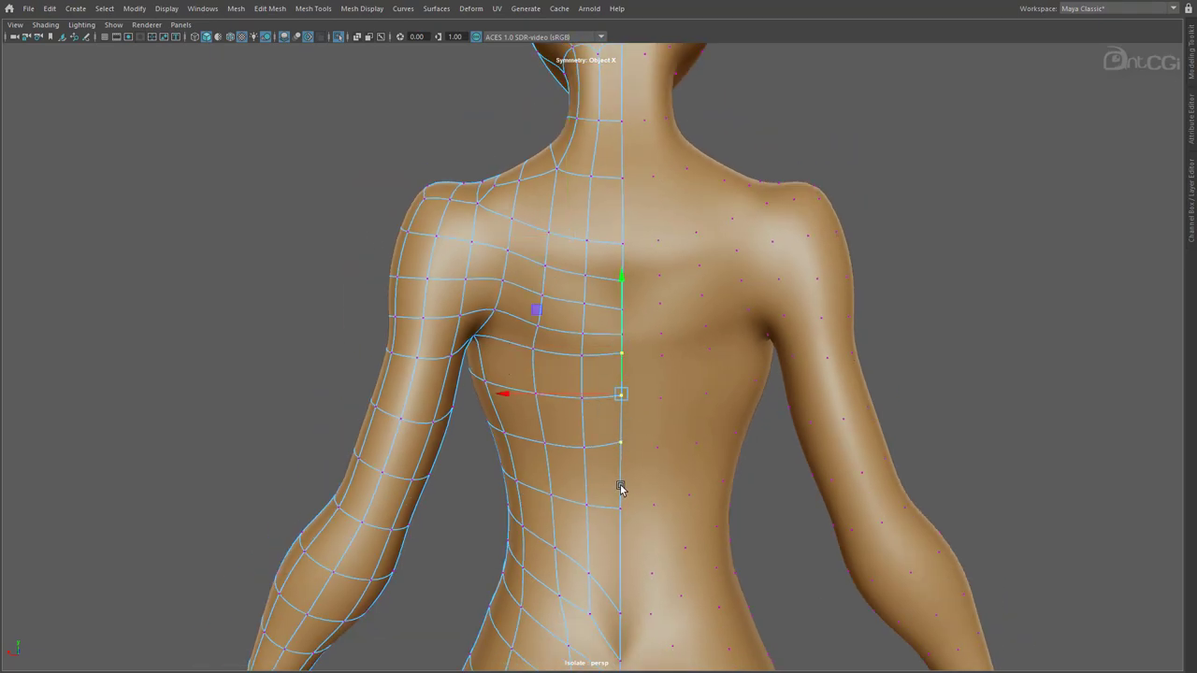
# - Select the vertices along the spine and reposition them to shape the middle of the back
pyautogui.keyDown('shift'); pyautogui.click(620, 508); pyautogui.keyUp('shift')
pyautogui.moveTo(621, 403); pyautogui.dragTo(586, 440)
pyautogui.keyDown('shift'); pyautogui.click(592, 575); pyautogui.keyUp('shift')
pyautogui.click(622, 339)
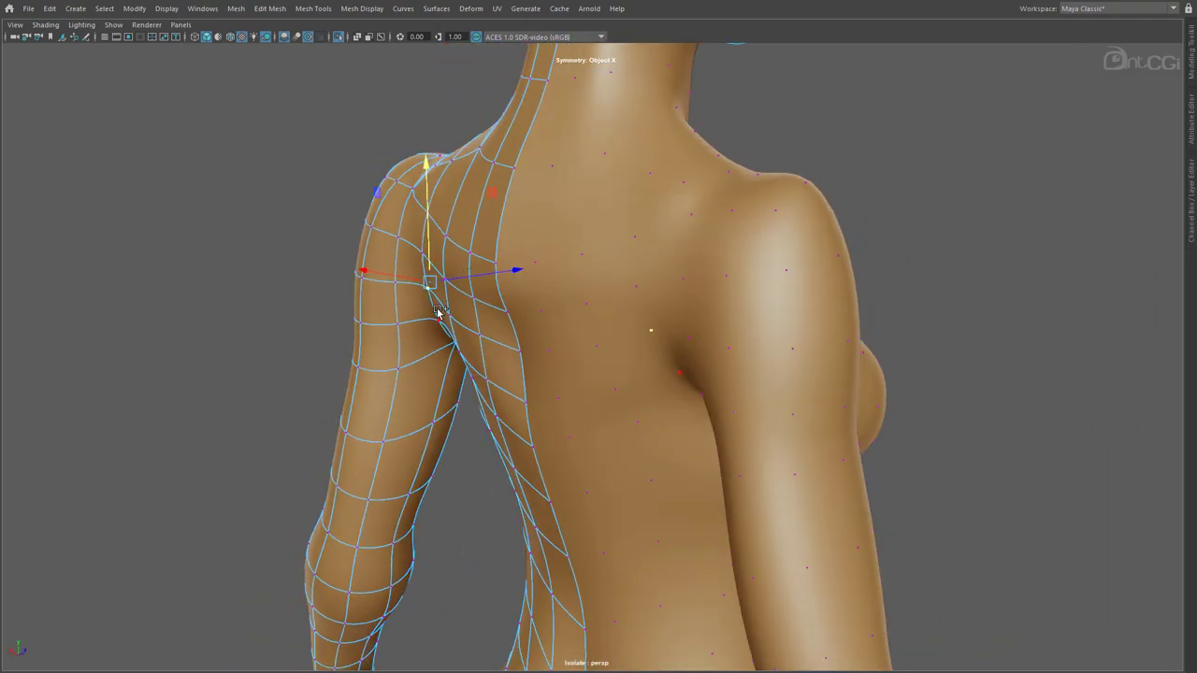
# - Move the vertices between the shoulder blade and armpit to smooth the shape behind the shoulder
pyautogui.keyDown('shift'); pyautogui.click(437, 314); pyautogui.keyUp('shift')
pyautogui.moveTo(461, 299); pyautogui.dragTo(449, 301)
pyautogui.click(423, 253)
pyautogui.moveTo(457, 247); pyautogui.dragTo(446, 250)
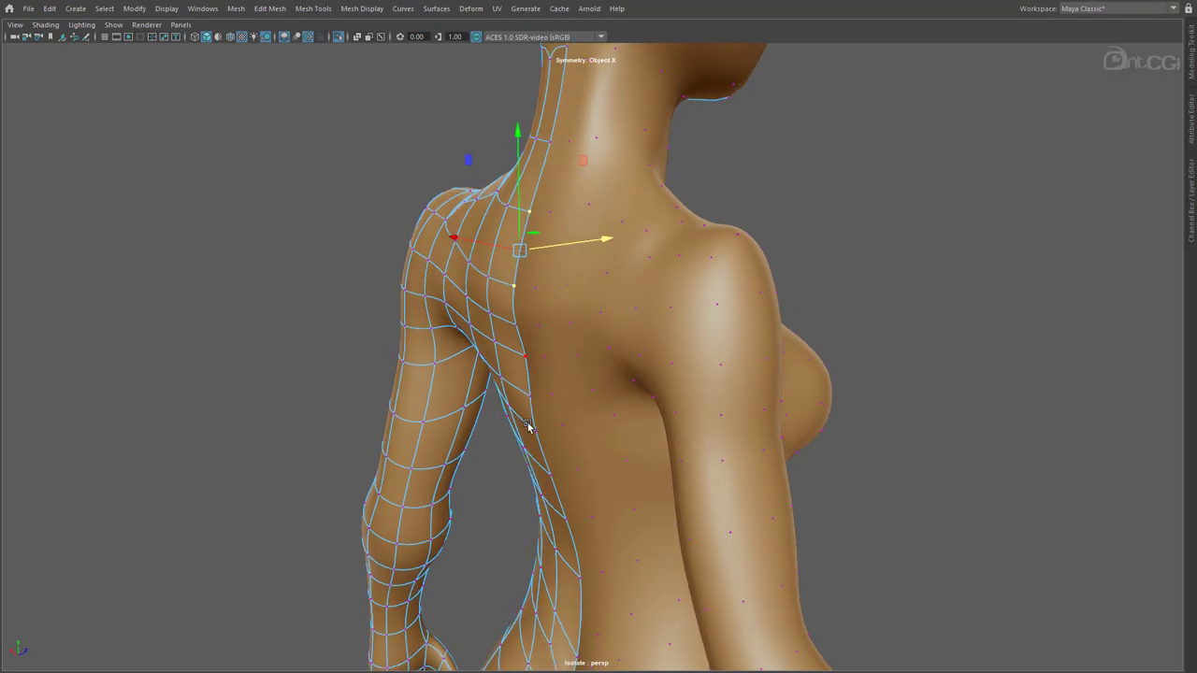
# - Reposition the vertices along the spine from the mid back to the tailbone to refine the back's curve
pyautogui.moveTo(586, 305); pyautogui.dragTo(592, 304)
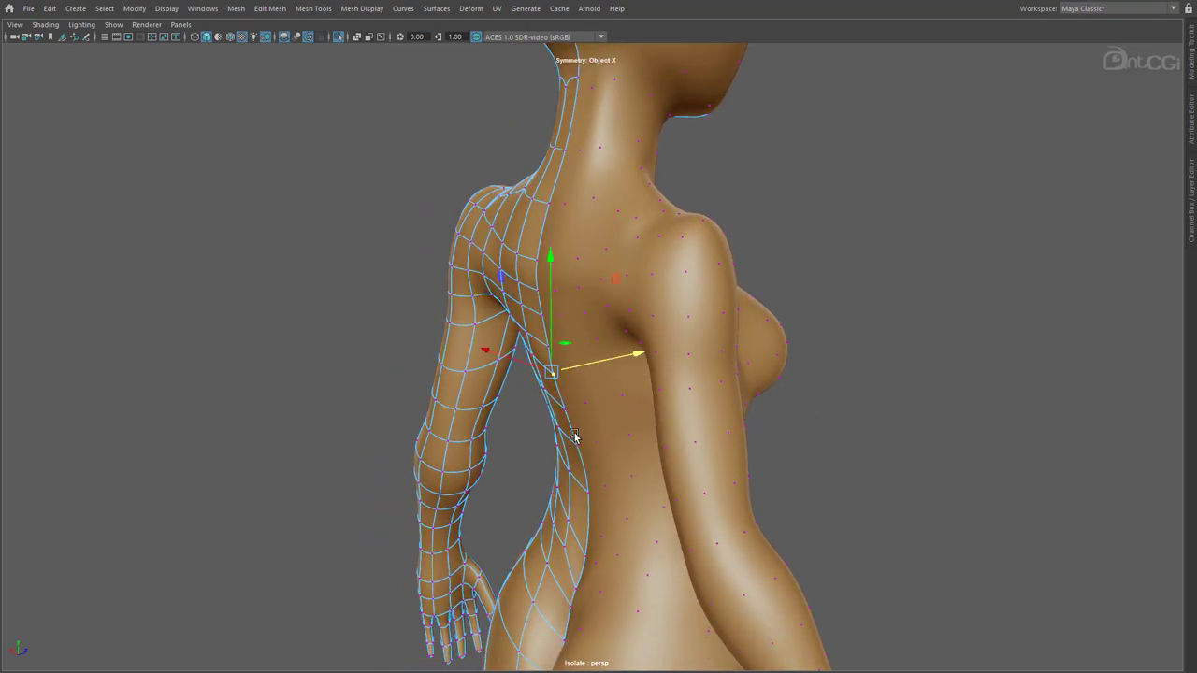
pyautogui.click(569, 388)
pyautogui.click(582, 428)
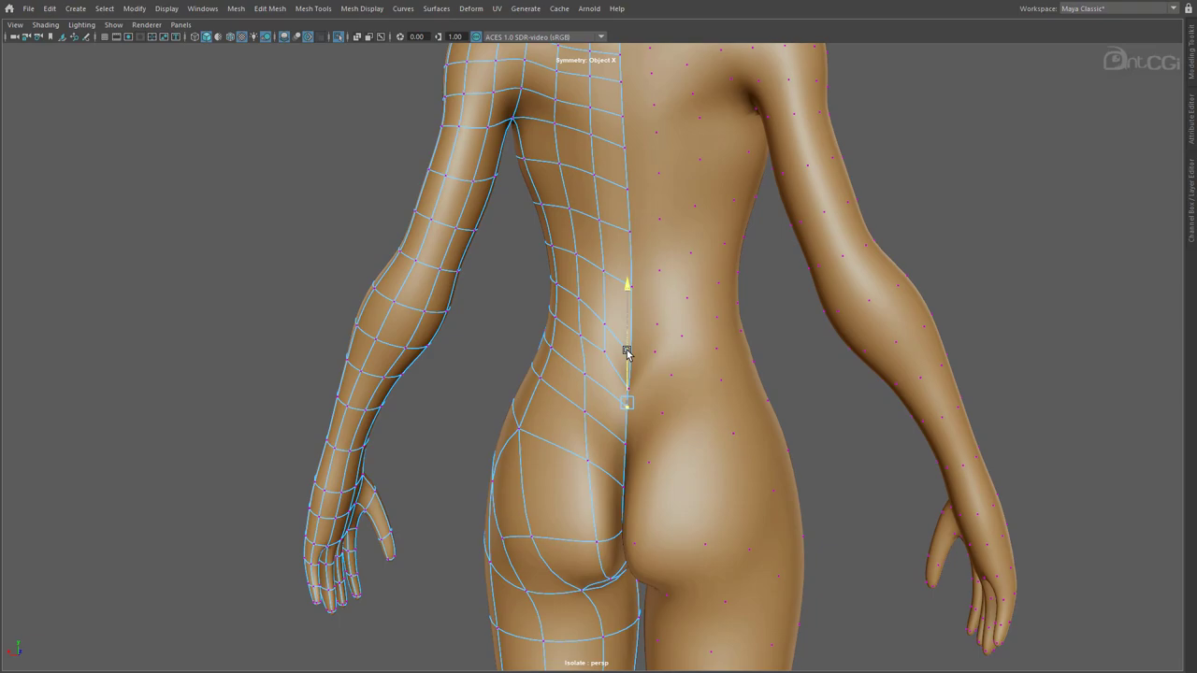
pyautogui.click(548, 439)
# - Adjust the vertices from the shoulder blade down to the armpit crease to even out the upper back rows
pyautogui.keyDown('alt'); pyautogui.moveTo(548, 446); pyautogui.dragTo(583, 302); pyautogui.keyUp('alt')
pyautogui.click(544, 262)
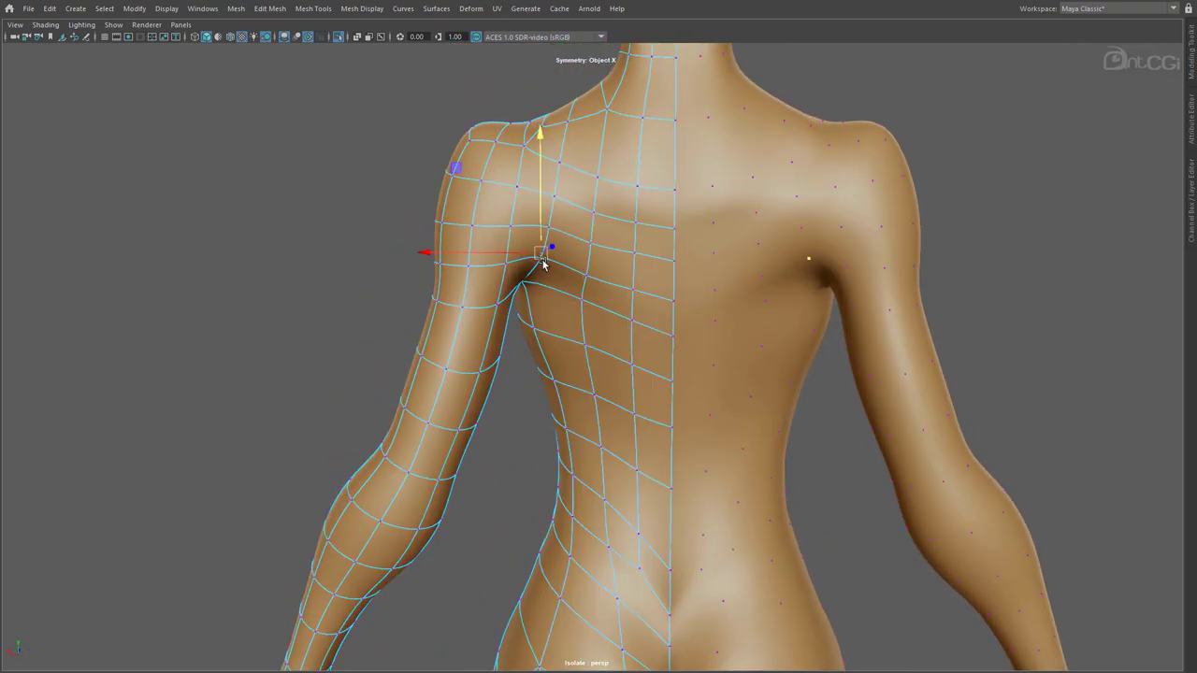
pyautogui.moveTo(543, 264); pyautogui.dragTo(522, 285)
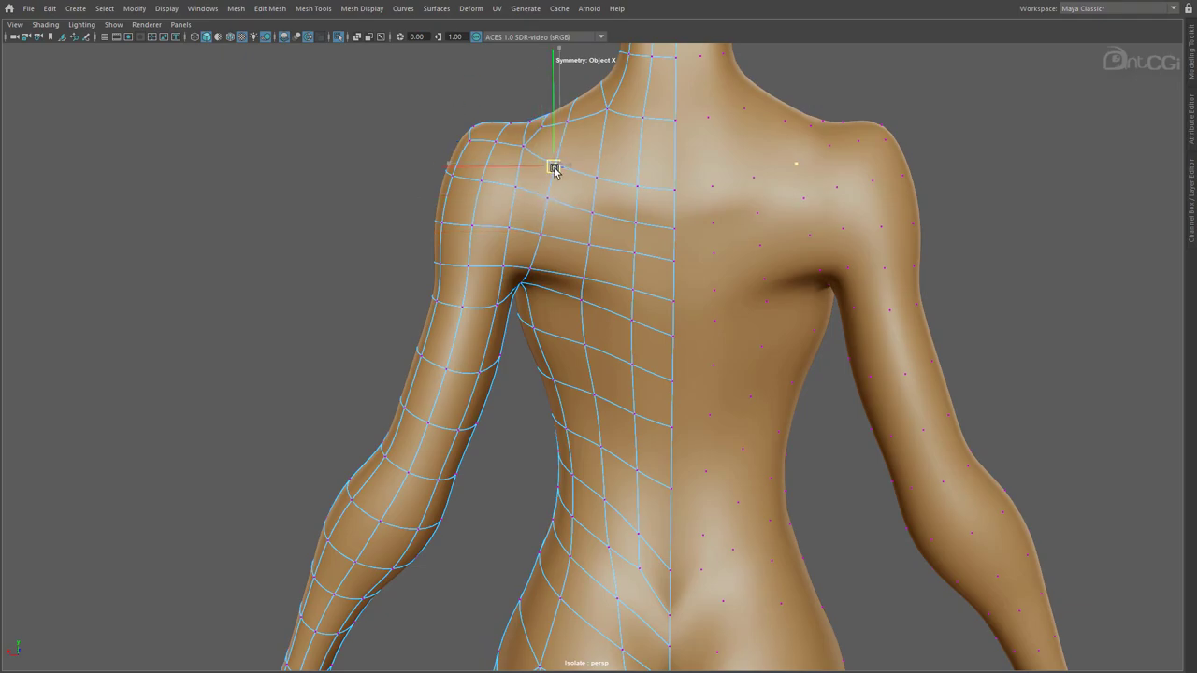
pyautogui.keyDown('alt'); pyautogui.moveTo(537, 262); pyautogui.dragTo(683, 170); pyautogui.keyUp('alt')
pyautogui.keyDown('alt'); pyautogui.moveTo(689, 245); pyautogui.dragTo(437, 271); pyautogui.keyUp('alt')
pyautogui.click(515, 278)
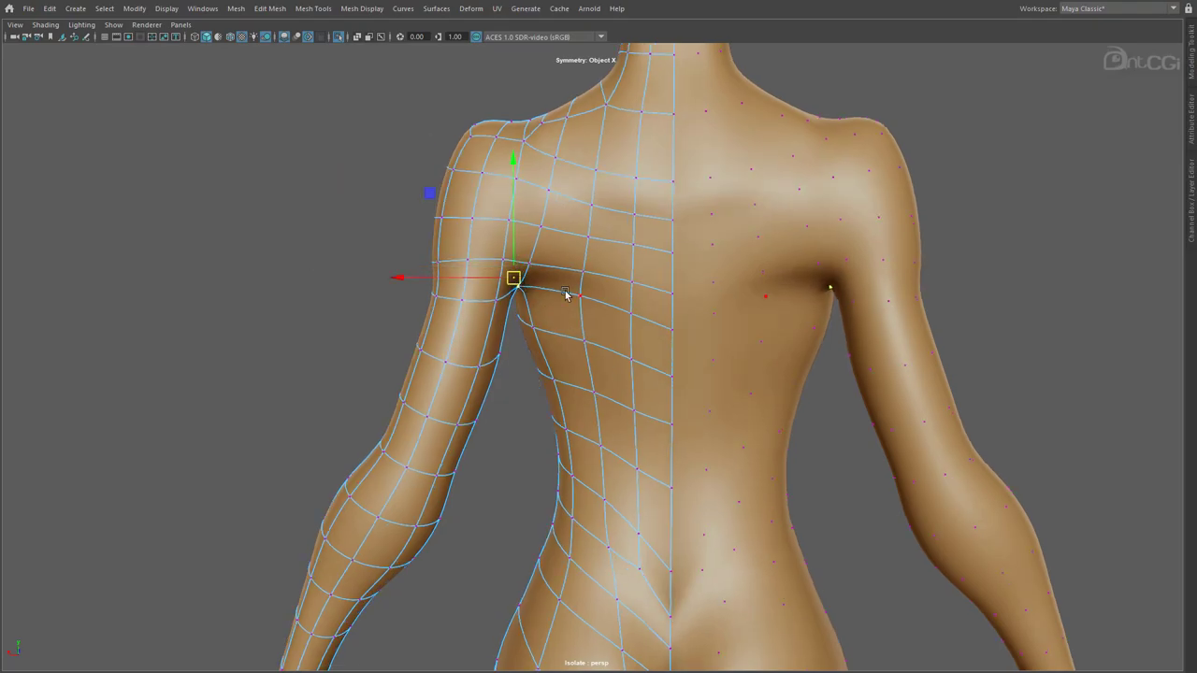
# - Pull the side vertices at the waist inward and lower the neighbouring lower back vertices to even their spacing
pyautogui.keyDown('alt'); pyautogui.moveTo(588, 331); pyautogui.dragTo(596, 367); pyautogui.keyUp('alt')
pyautogui.scroll(-3, 545, 336)
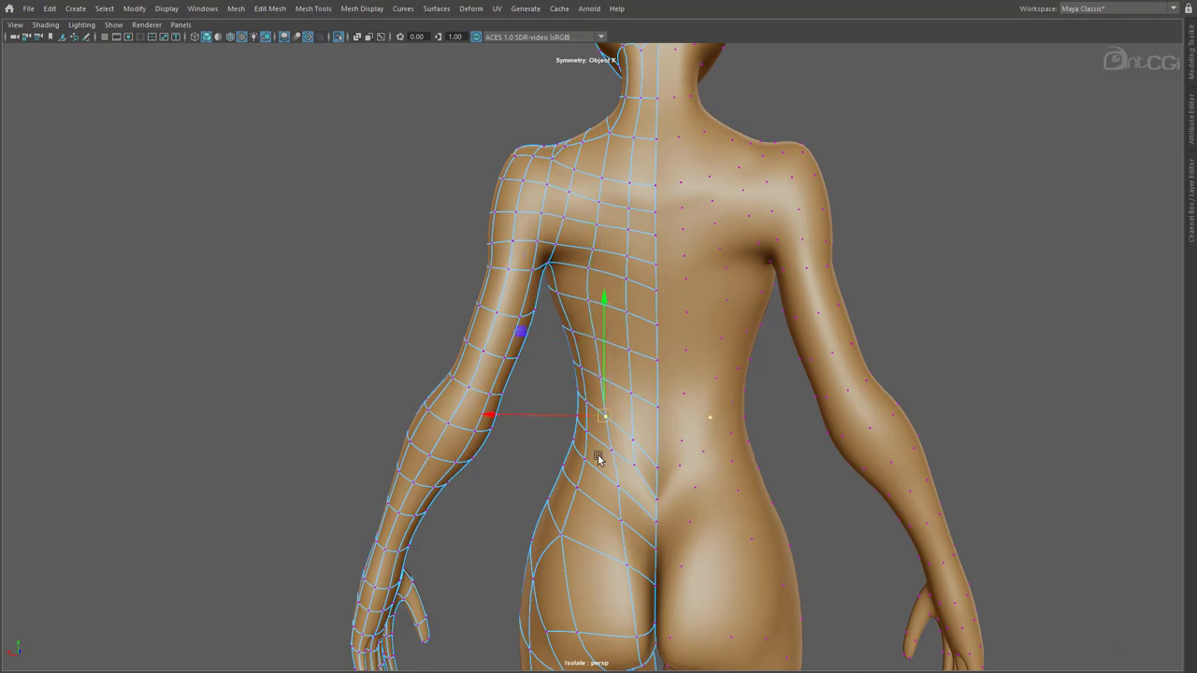
pyautogui.scroll(4, 590, 461)
pyautogui.keyDown('alt'); pyautogui.moveTo(590, 460); pyautogui.dragTo(598, 411); pyautogui.keyUp('alt')
pyautogui.click(564, 367)
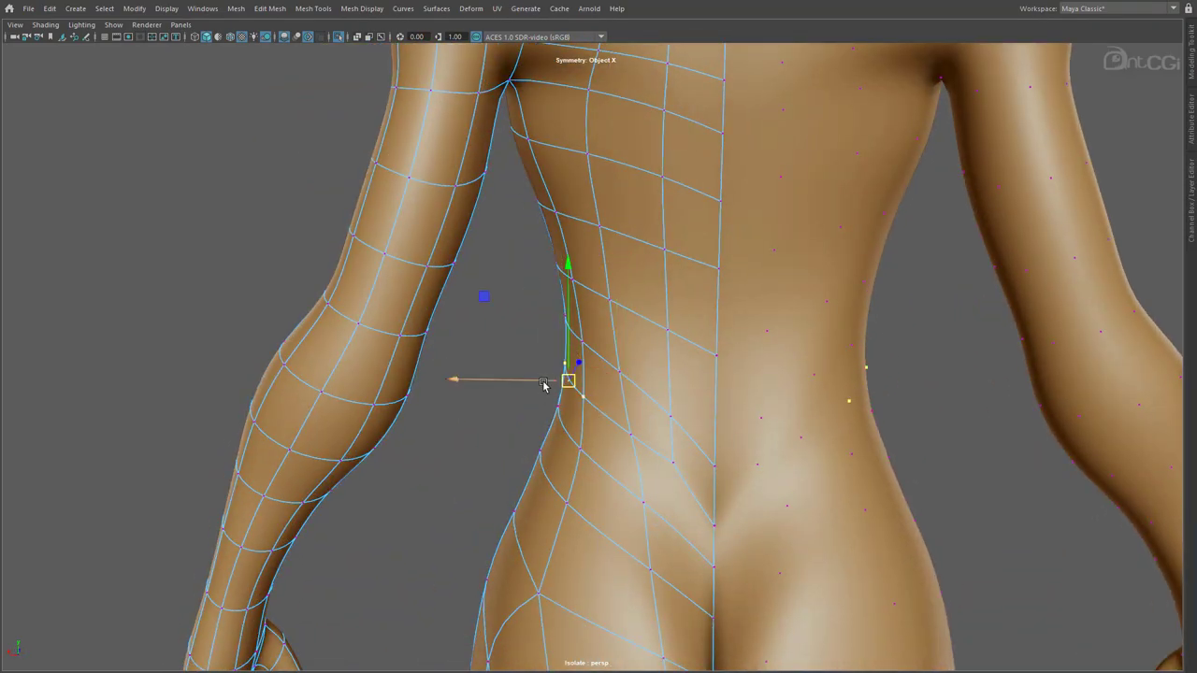
pyautogui.moveTo(544, 384); pyautogui.dragTo(550, 384)
pyautogui.click(584, 343)
pyautogui.keyDown('shift'); pyautogui.click(621, 374); pyautogui.keyUp('shift')
pyautogui.moveTo(602, 334); pyautogui.dragTo(603, 347)
pyautogui.keyDown('alt'); pyautogui.moveTo(589, 404); pyautogui.dragTo(689, 497); pyautogui.keyUp('alt')
pyautogui.click(721, 350)
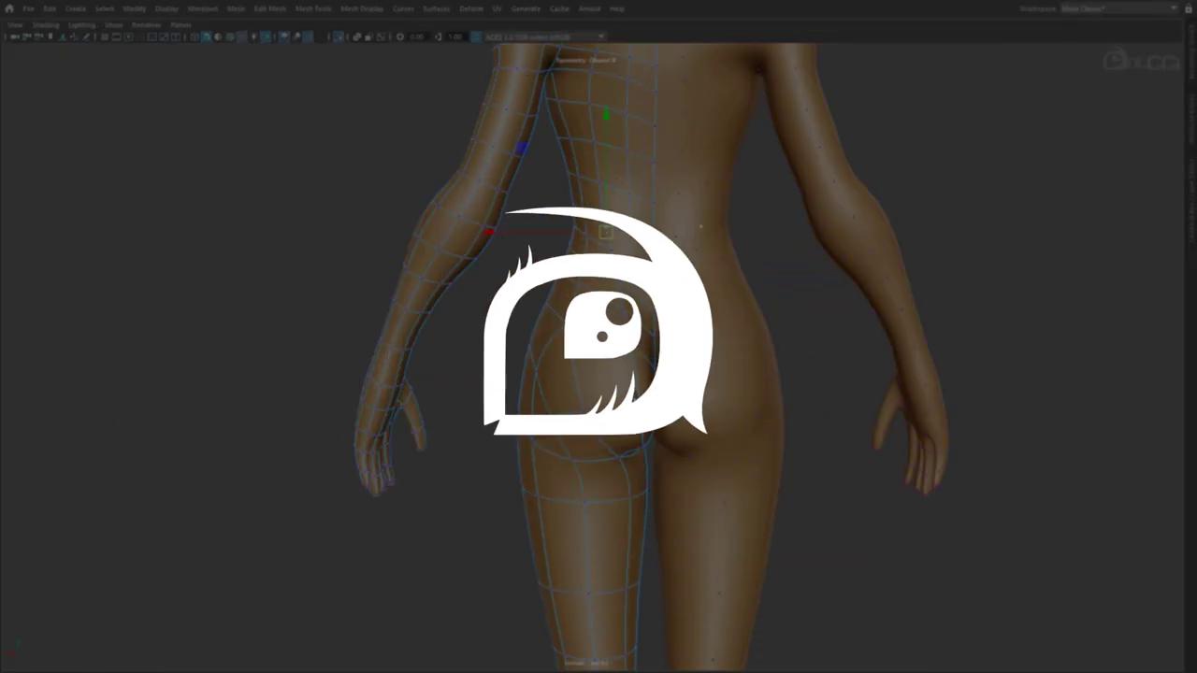
# - Select the lengthwise edges just below the buttock around the upper thigh and connect them into a new row
pyautogui.keyDown('alt'); pyautogui.moveTo(633, 399); pyautogui.dragTo(589, 433); pyautogui.keyUp('alt')
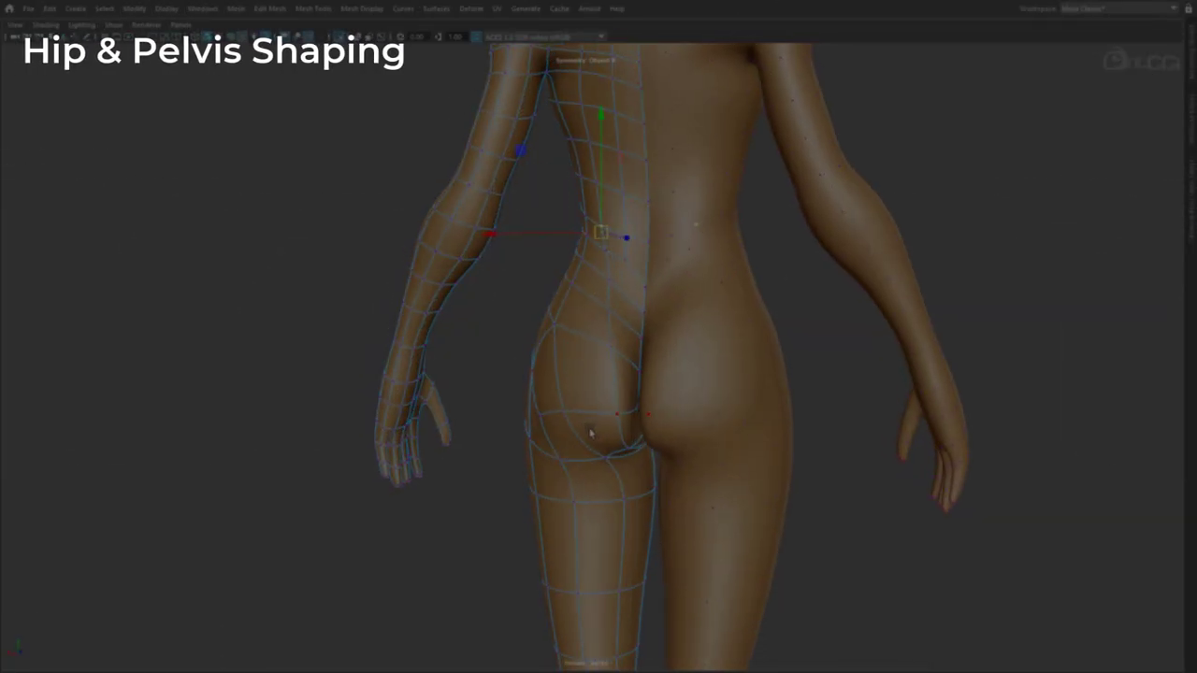
pyautogui.keyDown('alt'); pyautogui.moveTo(588, 433); pyautogui.dragTo(645, 468, button='right'); pyautogui.keyUp('alt')
pyautogui.moveTo(646, 468); pyautogui.dragTo(646, 431, button='right')
pyautogui.click(631, 475)
pyautogui.keyDown('shift'); pyautogui.click(632, 475); pyautogui.keyUp('shift')
pyautogui.keyDown('alt'); pyautogui.moveTo(544, 486); pyautogui.dragTo(597, 500); pyautogui.keyUp('alt')
pyautogui.keyDown('shift'); pyautogui.click(570, 496); pyautogui.keyUp('shift')
pyautogui.keyDown('shift'); pyautogui.click(476, 449); pyautogui.keyUp('shift')
pyautogui.keyDown('alt'); pyautogui.moveTo(476, 449); pyautogui.dragTo(622, 512); pyautogui.keyUp('alt')
pyautogui.keyDown('shift'); pyautogui.click(577, 445); pyautogui.keyUp('shift')
pyautogui.keyDown('shift'); pyautogui.moveTo(577, 442); pyautogui.dragTo(577, 617, button='right'); pyautogui.keyUp('shift')
pyautogui.keyDown('alt'); pyautogui.moveTo(577, 617); pyautogui.dragTo(659, 519); pyautogui.keyUp('alt')
# - Raise the edges at the back and outer side of the upper thigh towards the buttock crease
pyautogui.click(596, 487)
pyautogui.moveTo(595, 435); pyautogui.dragTo(594, 412)
pyautogui.keyDown('alt'); pyautogui.moveTo(489, 524); pyautogui.dragTo(507, 516); pyautogui.keyUp('alt')
pyautogui.click(477, 461)
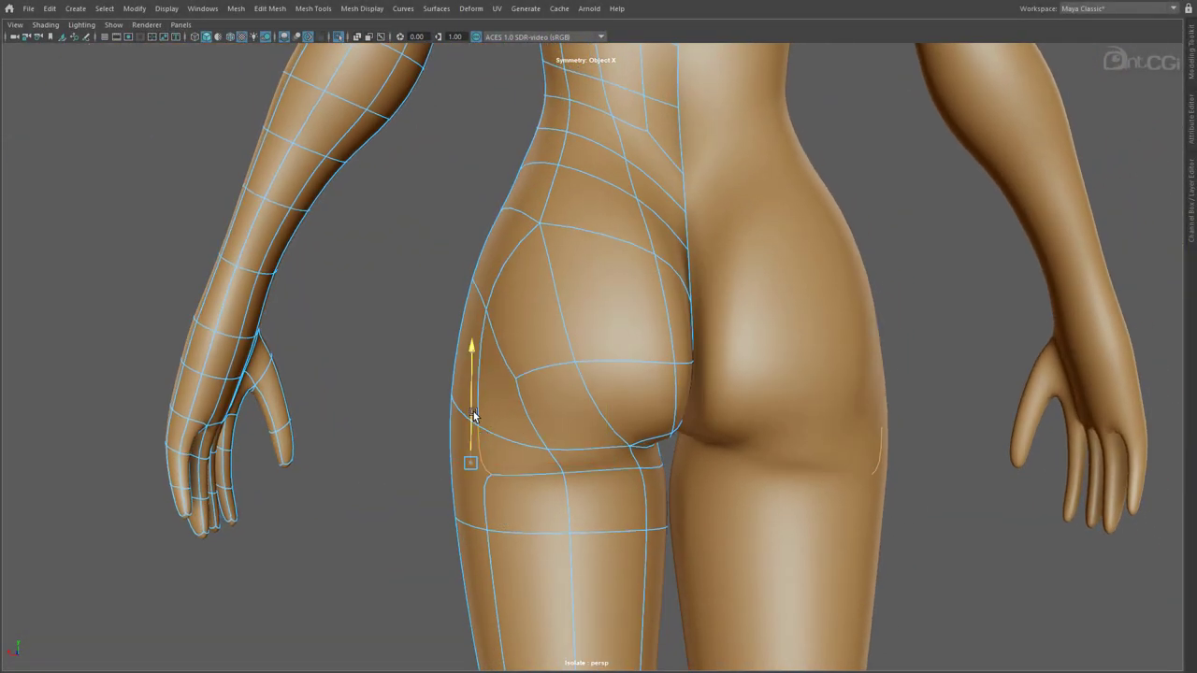
pyautogui.moveTo(474, 414); pyautogui.dragTo(474, 380)
# - Reposition the vertices along the buttock crease and lower buttock to shape the fold above the thigh
pyautogui.keyDown('alt'); pyautogui.moveTo(586, 488); pyautogui.dragTo(650, 472); pyautogui.keyUp('alt')
pyautogui.moveTo(641, 411); pyautogui.dragTo(590, 408, button='right')
pyautogui.keyDown('alt'); pyautogui.moveTo(588, 408); pyautogui.dragTo(638, 409); pyautogui.keyUp('alt')
pyautogui.click(658, 440)
pyautogui.moveTo(665, 455); pyautogui.dragTo(581, 509)
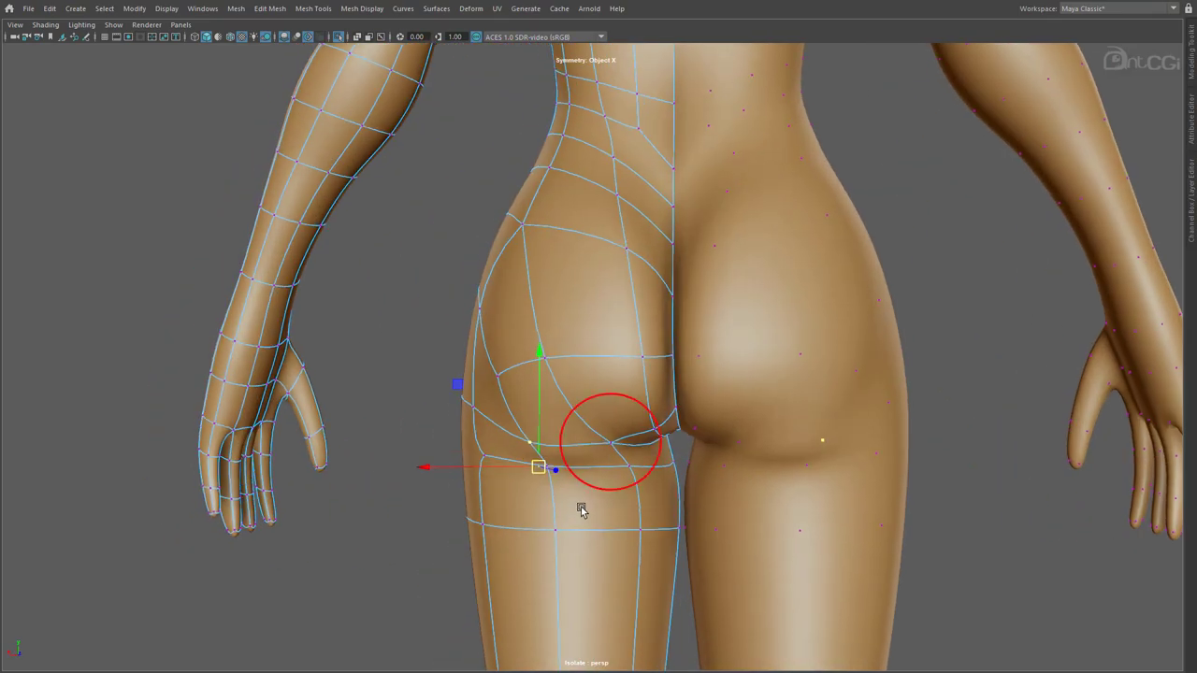
pyautogui.keyDown('alt'); pyautogui.moveTo(582, 510); pyautogui.dragTo(668, 464); pyautogui.keyUp('alt')
pyautogui.click(621, 397)
pyautogui.moveTo(630, 403); pyautogui.dragTo(648, 406)
pyautogui.keyDown('alt'); pyautogui.moveTo(563, 280); pyautogui.dragTo(587, 384); pyautogui.keyUp('alt')
pyautogui.click(580, 348)
pyautogui.keyDown('alt'); pyautogui.moveTo(588, 385); pyautogui.dragTo(599, 411); pyautogui.keyUp('alt')
# - Select the lengthwise edges across the lower buttock and connect them into a new row above the crease
pyautogui.moveTo(599, 411); pyautogui.dragTo(617, 390, button='right')
pyautogui.keyDown('alt'); pyautogui.moveTo(617, 393); pyautogui.dragTo(604, 399); pyautogui.keyUp('alt')
pyautogui.moveTo(604, 399); pyautogui.dragTo(602, 367, button='right')
pyautogui.keyDown('alt'); pyautogui.moveTo(601, 367); pyautogui.dragTo(557, 406); pyautogui.keyUp('alt')
pyautogui.keyDown('shift'); pyautogui.click(637, 404); pyautogui.keyUp('shift')
pyautogui.keyDown('shift'); pyautogui.click(584, 410); pyautogui.keyUp('shift')
pyautogui.keyDown('shift'); pyautogui.click(508, 403); pyautogui.keyUp('shift')
pyautogui.keyDown('shift'); pyautogui.click(475, 393); pyautogui.keyUp('shift')
pyautogui.keyDown('shift'); pyautogui.moveTo(473, 394); pyautogui.dragTo(479, 363, button='right'); pyautogui.keyUp('shift')
pyautogui.keyDown('alt'); pyautogui.moveTo(608, 469); pyautogui.dragTo(618, 404); pyautogui.keyUp('alt')
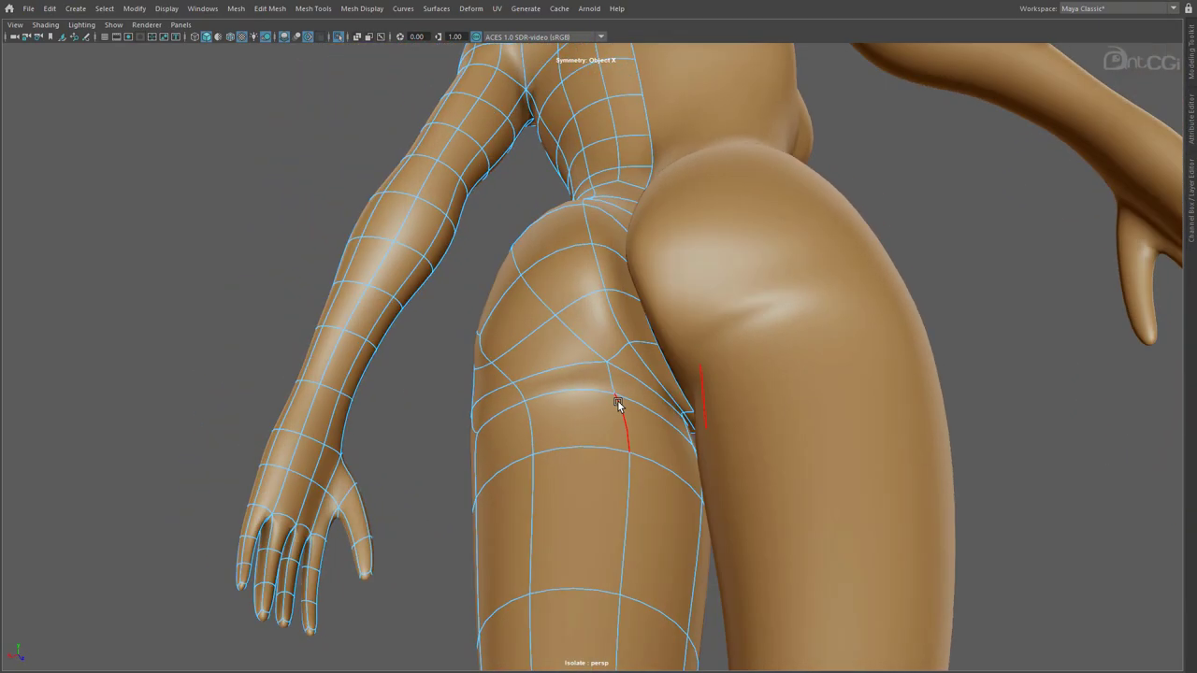
# - Rework the edges at the inner thigh where the rows meet the buttock crease
pyautogui.keyDown('alt'); pyautogui.moveTo(667, 368); pyautogui.dragTo(662, 484); pyautogui.keyUp('alt')
pyautogui.click(662, 370)
pyautogui.keyDown('shift'); pyautogui.moveTo(640, 577); pyautogui.dragTo(640, 505, button='right'); pyautogui.keyUp('shift')
pyautogui.keyDown('alt'); pyautogui.moveTo(636, 444); pyautogui.dragTo(652, 469); pyautogui.keyUp('alt')
pyautogui.moveTo(616, 425)
pyautogui.keyDown('alt'); pyautogui.mouseDown()
pyautogui.moveTo(645, 437)
pyautogui.moveTo(629, 428)
pyautogui.mouseUp(); pyautogui.keyUp('alt')
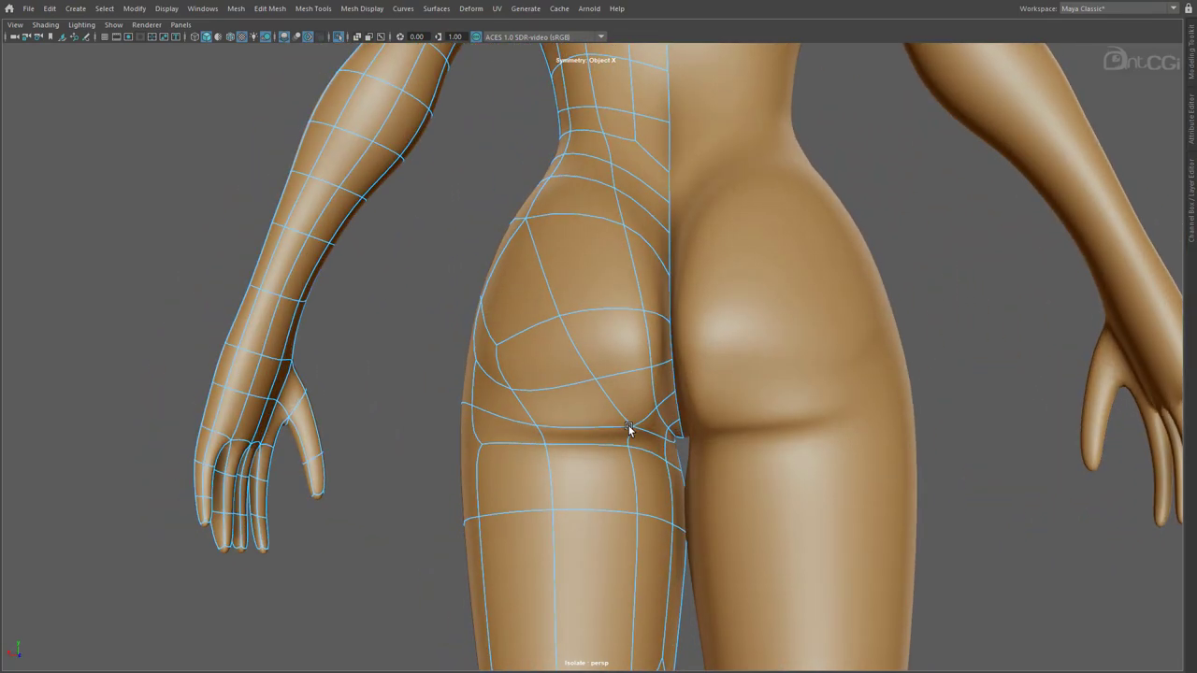
# - Reduce the closely spaced rows beneath the buttock crease and slide the lower buttock edges into place
pyautogui.click(474, 423)
pyautogui.keyDown('alt'); pyautogui.moveTo(633, 470); pyautogui.dragTo(583, 368); pyautogui.keyUp('alt')
pyautogui.click(583, 368)
pyautogui.keyDown('ctrl'); pyautogui.keyDown('shift'); pyautogui.moveTo(620, 315); pyautogui.dragTo(620, 309); pyautogui.keyUp('shift'); pyautogui.keyUp('ctrl')
pyautogui.press('F9')
# - Reshape the vertices along the buttock crease, lower buttock and side of the hip into a rounder form
pyautogui.moveTo(512, 382); pyautogui.dragTo(517, 425)
pyautogui.moveTo(610, 435); pyautogui.dragTo(624, 458)
pyautogui.keyDown('alt'); pyautogui.moveTo(638, 476); pyautogui.dragTo(613, 359); pyautogui.keyUp('alt')
pyautogui.moveTo(608, 353); pyautogui.dragTo(584, 382)
pyautogui.moveTo(603, 411); pyautogui.dragTo(606, 432)
pyautogui.keyDown('alt'); pyautogui.moveTo(606, 432); pyautogui.dragTo(677, 479); pyautogui.keyUp('alt')
pyautogui.moveTo(690, 473); pyautogui.dragTo(716, 462)
pyautogui.click(689, 342)
pyautogui.keyDown('alt'); pyautogui.moveTo(870, 436); pyautogui.dragTo(634, 453); pyautogui.keyUp('alt')
pyautogui.click(730, 468)
pyautogui.keyDown('alt'); pyautogui.moveTo(731, 468); pyautogui.dragTo(649, 468); pyautogui.keyUp('alt')
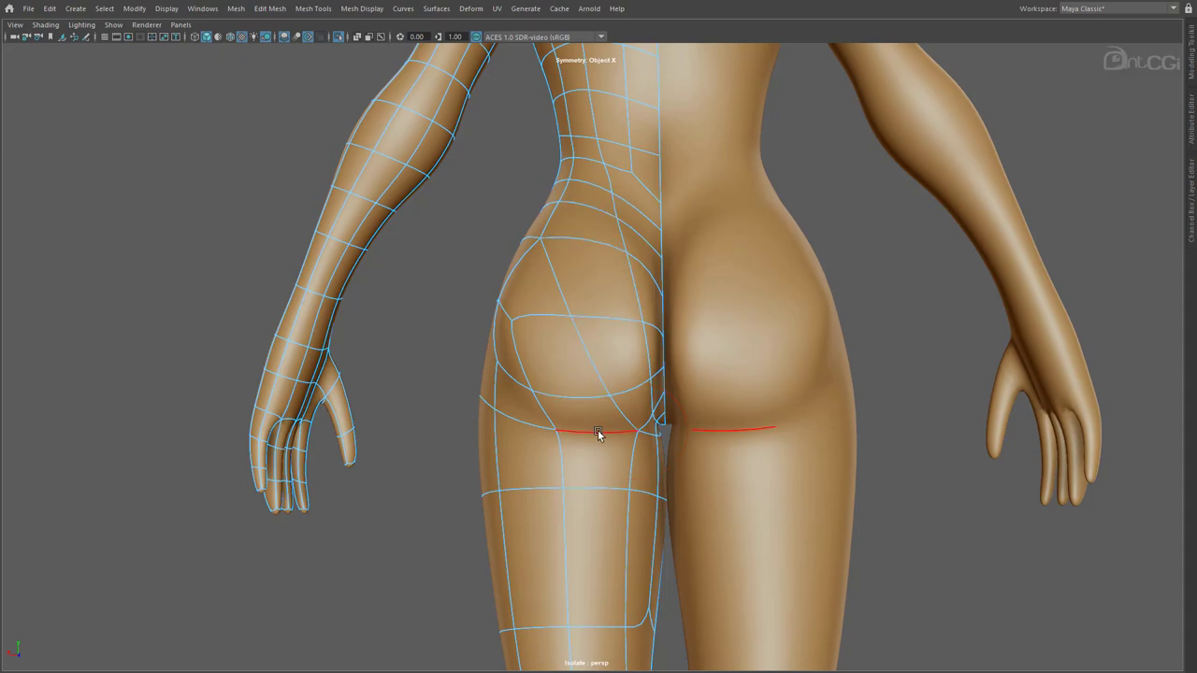
# - Select the crosswise edges from the buttock crease up to the lower back and connect them into a new column
pyautogui.click(573, 438)
pyautogui.keyDown('shift'); pyautogui.click(569, 397); pyautogui.keyUp('shift')
pyautogui.keyDown('shift'); pyautogui.click(609, 247); pyautogui.keyUp('shift')
pyautogui.keyDown('shift'); pyautogui.click(606, 214); pyautogui.keyUp('shift')
pyautogui.keyDown('shift'); pyautogui.click(604, 191); pyautogui.keyUp('shift')
pyautogui.keyDown('shift'); pyautogui.moveTo(624, 213); pyautogui.dragTo(619, 366, button='right'); pyautogui.keyUp('shift')
# - Redirect the edges beside the new buttock column and remove the old diagonals so the column runs straight
pyautogui.click(581, 437)
pyautogui.keyDown('shift'); pyautogui.rightClick(585, 404); pyautogui.keyUp('shift')
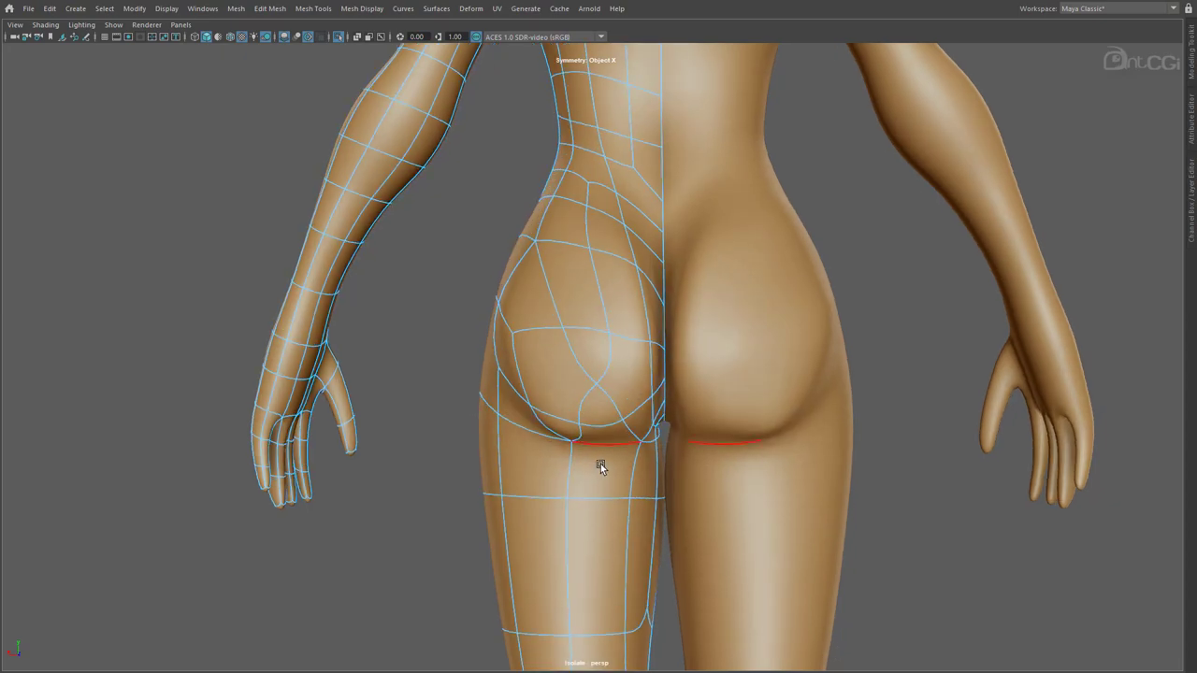
pyautogui.click(581, 331)
pyautogui.click(582, 408)
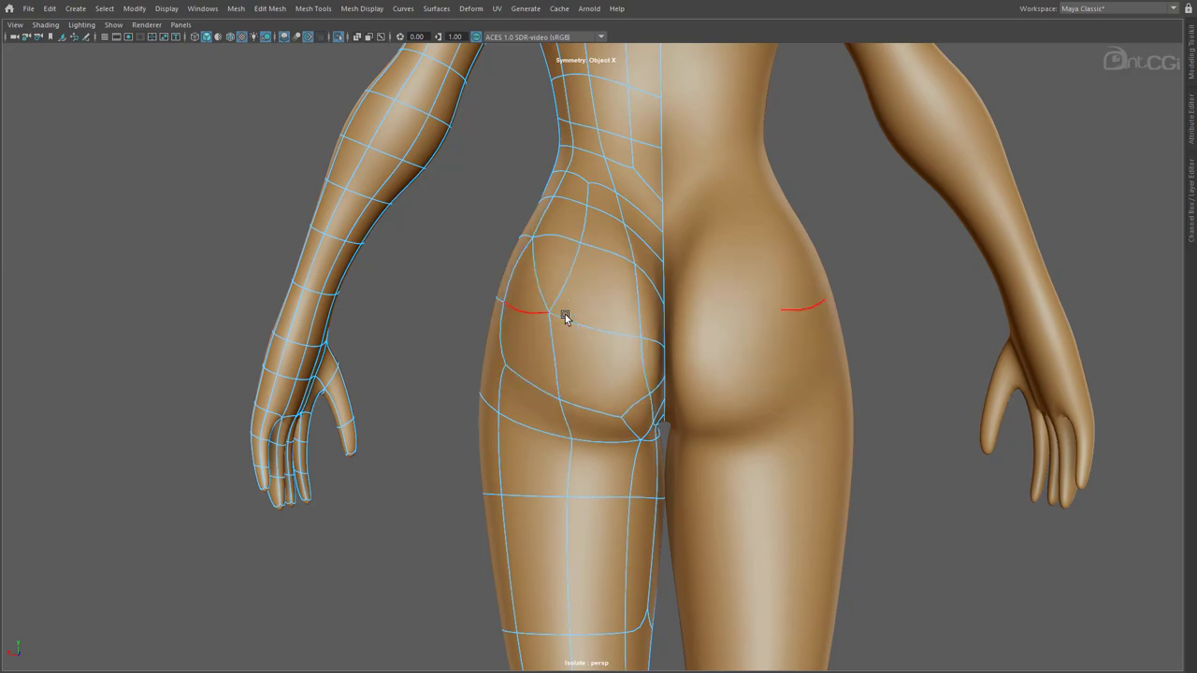
pyautogui.click(537, 274)
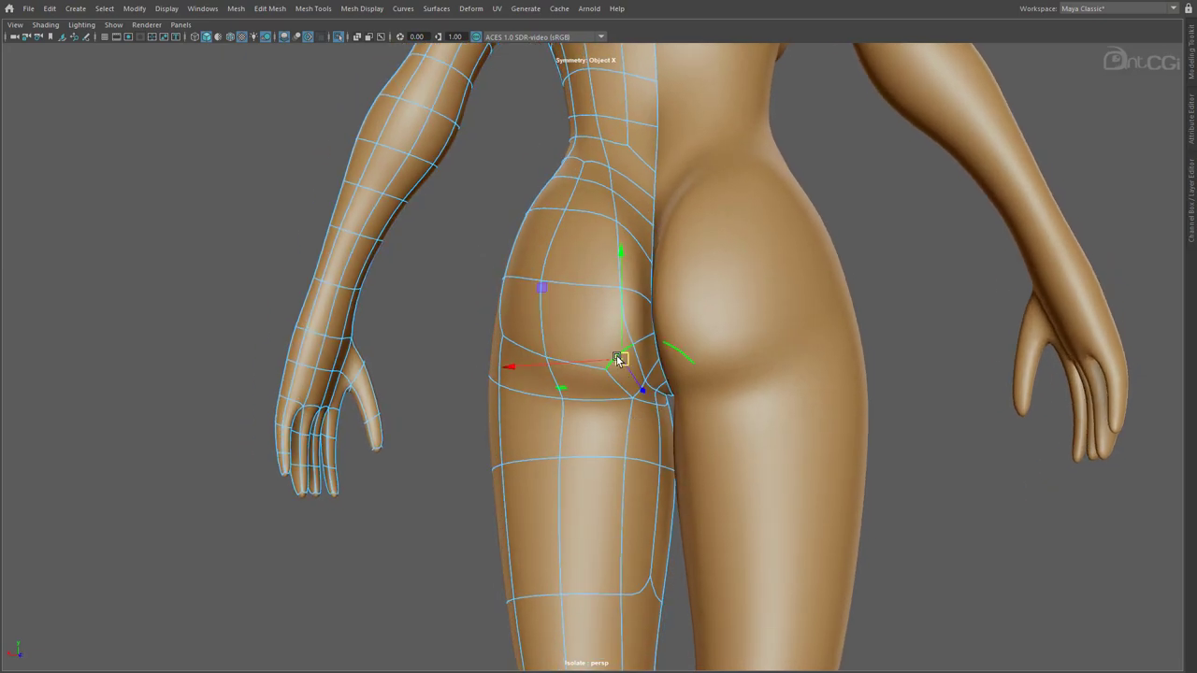
# - Triangulate the multi-sided face on the upper inner buttock and delete the extra diagonal to continue the second column
pyautogui.keyDown('shift'); pyautogui.rightClick(629, 349); pyautogui.keyUp('shift')
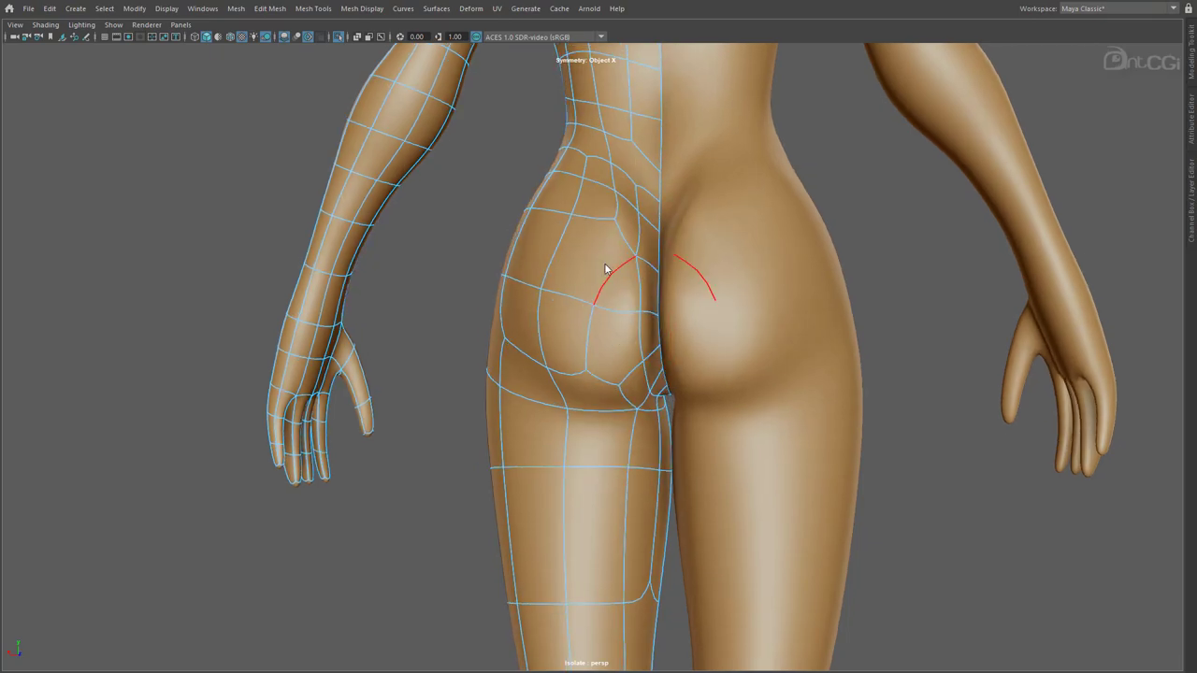
pyautogui.press('F11')
pyautogui.click(599, 260)
pyautogui.keyDown('shift'); pyautogui.moveTo(600, 260); pyautogui.dragTo(588, 397, button='right'); pyautogui.keyUp('shift')
pyautogui.press('F10')
pyautogui.click(584, 248)
pyautogui.press('Delete')
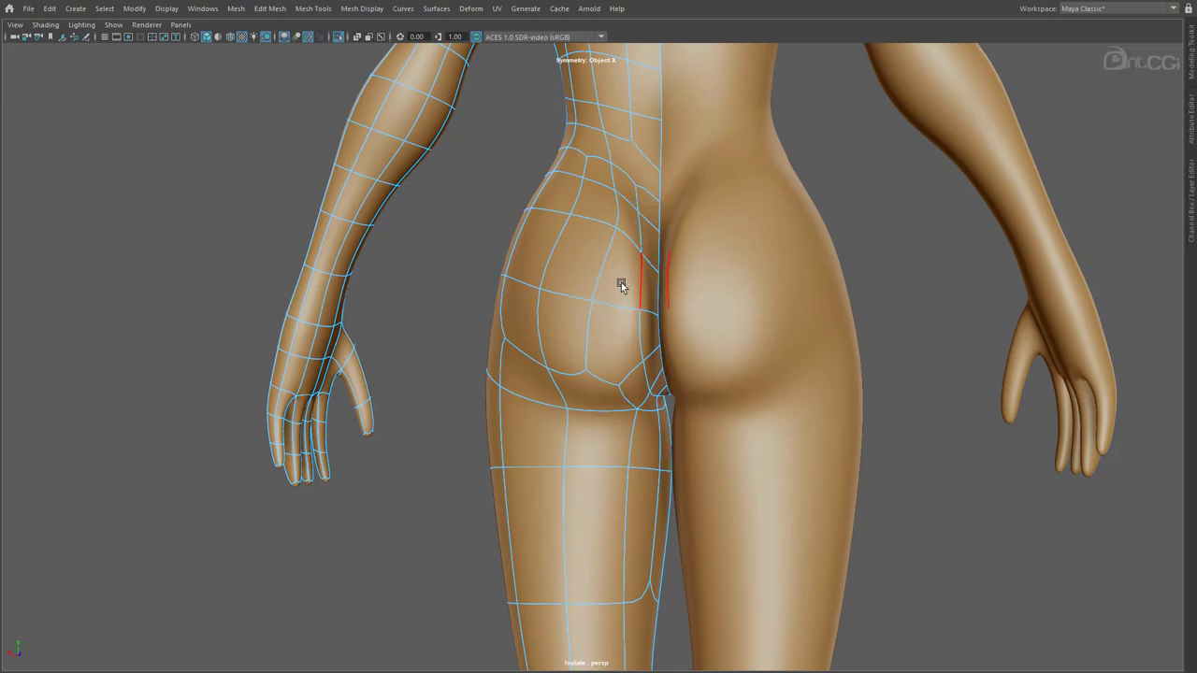
# - Connect the crosswise edges down the back of the thigh to extend the column, and collapse the short edge beneath the buttock
pyautogui.moveTo(565, 463); pyautogui.dragTo(567, 598)
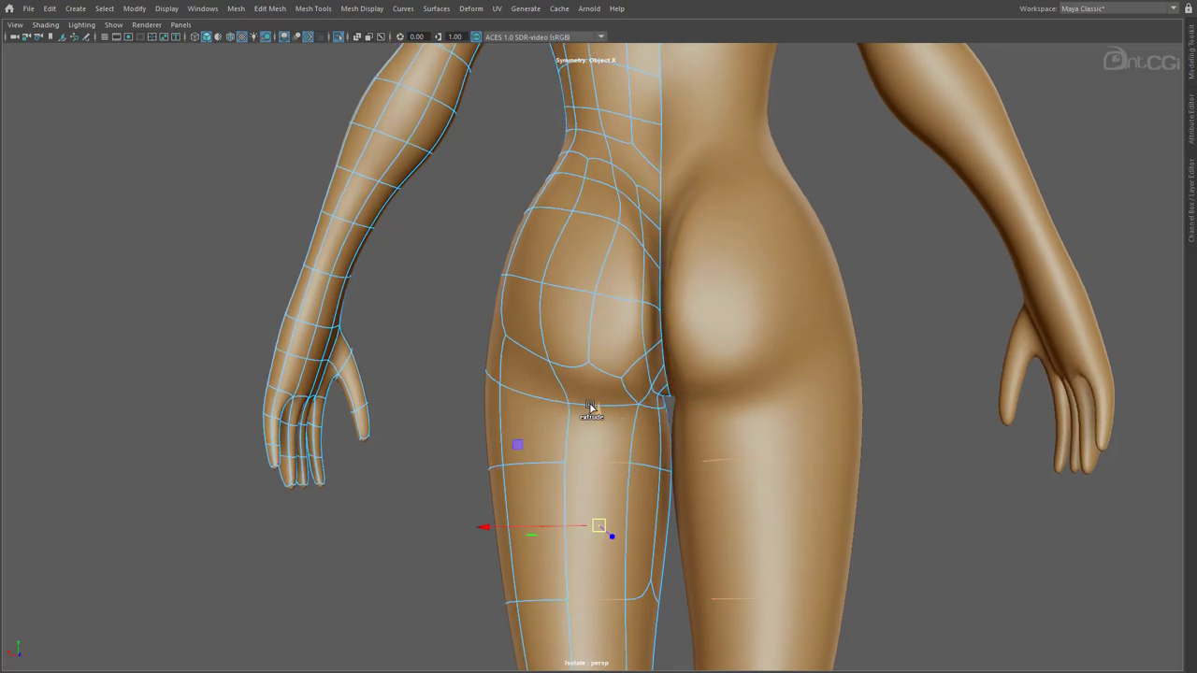
pyautogui.keyDown('shift'); pyautogui.click(603, 375); pyautogui.keyUp('shift')
pyautogui.keyDown('shift'); pyautogui.moveTo(602, 377); pyautogui.dragTo(600, 547, button='right'); pyautogui.keyUp('shift')
pyautogui.keyDown('shift'); pyautogui.moveTo(594, 380); pyautogui.dragTo(637, 350, button='right'); pyautogui.keyUp('shift')
# - Select and adjust the edges at the inner end of the buttock crease to tidy the flow there
pyautogui.keyDown('alt'); pyautogui.moveTo(612, 266); pyautogui.dragTo(598, 255); pyautogui.keyUp('alt')
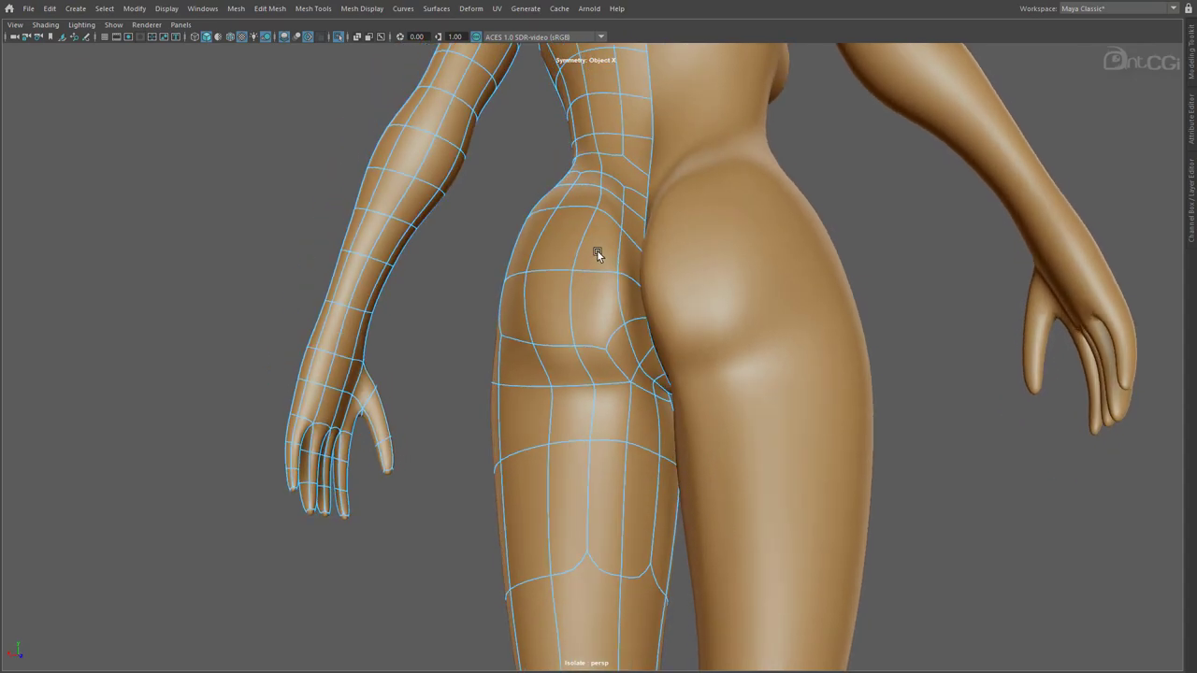
pyautogui.keyDown('alt'); pyautogui.moveTo(627, 353); pyautogui.dragTo(667, 396); pyautogui.keyUp('alt')
pyautogui.moveTo(630, 363); pyautogui.dragTo(615, 341)
pyautogui.click(615, 341)
pyautogui.scroll(4, 614, 459)
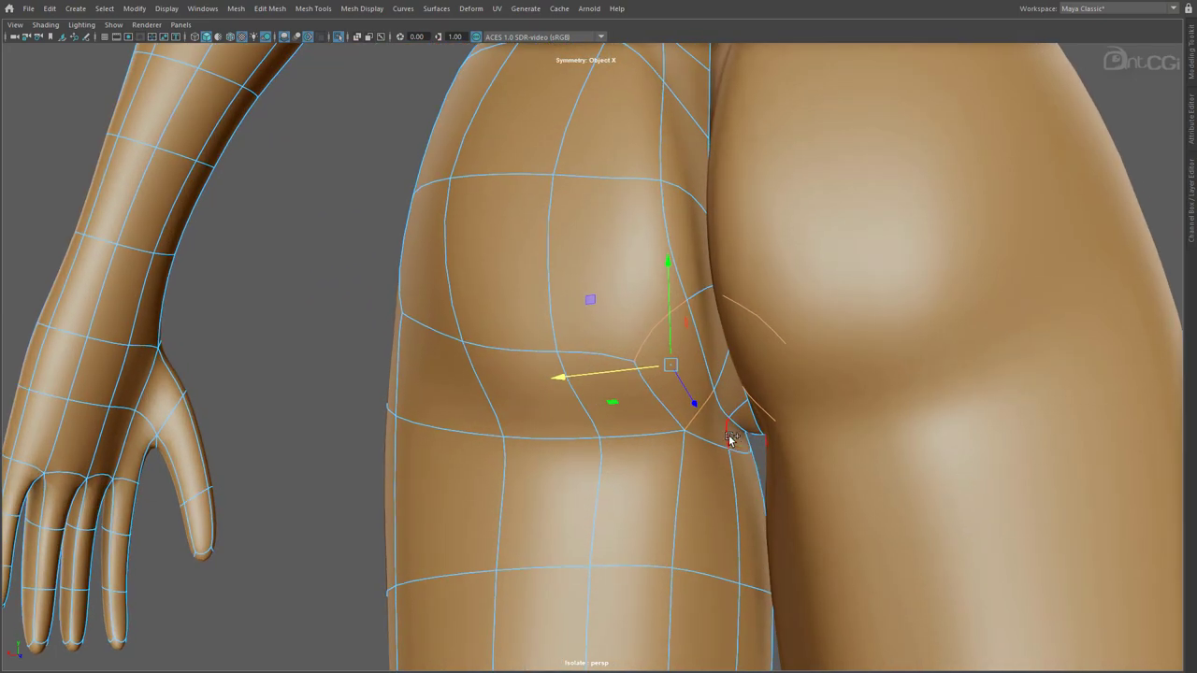
pyautogui.keyDown('shift'); pyautogui.moveTo(728, 437); pyautogui.dragTo(660, 136, button='right'); pyautogui.keyUp('shift')
pyautogui.keyDown('alt'); pyautogui.moveTo(929, 493); pyautogui.dragTo(617, 472, button='right'); pyautogui.keyUp('alt')
pyautogui.keyDown('alt'); pyautogui.moveTo(618, 471); pyautogui.dragTo(589, 396); pyautogui.keyUp('alt')
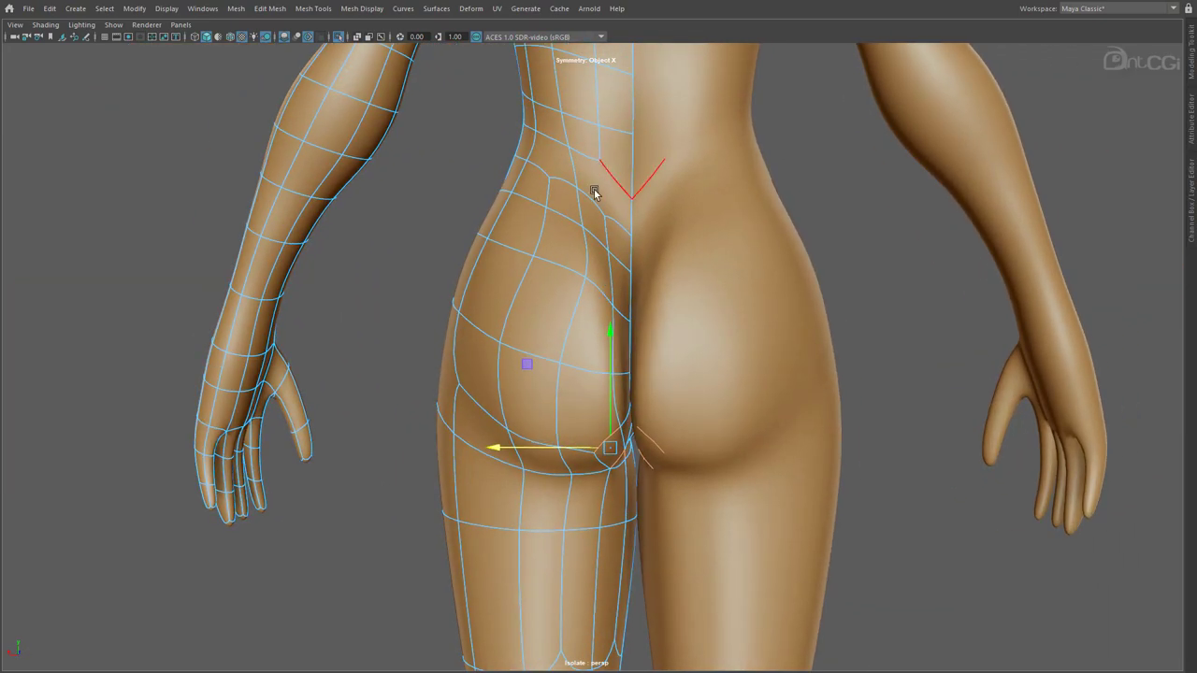
# - Triangulate the multi-sided face at the base of the spine and clean up the leftover edge at the centre line
pyautogui.keyDown('alt'); pyautogui.moveTo(593, 224); pyautogui.dragTo(555, 278); pyautogui.keyUp('alt')
pyautogui.click(580, 269)
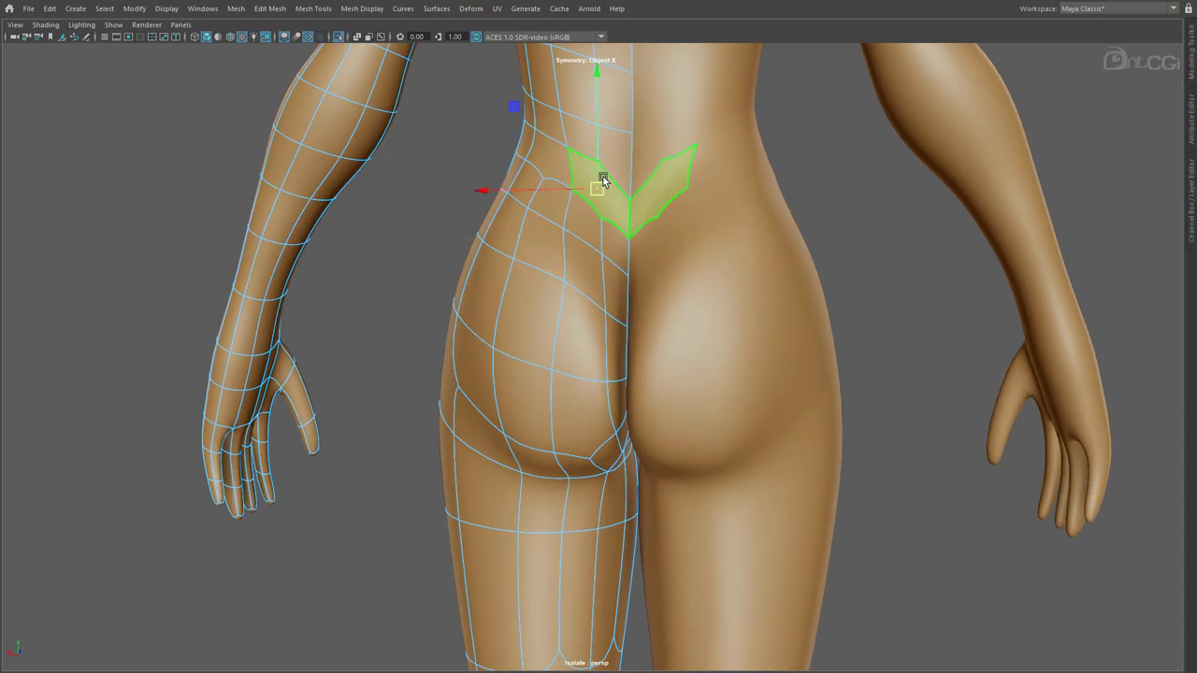
pyautogui.keyDown('shift'); pyautogui.moveTo(601, 181); pyautogui.dragTo(604, 339, button='right'); pyautogui.keyUp('shift')
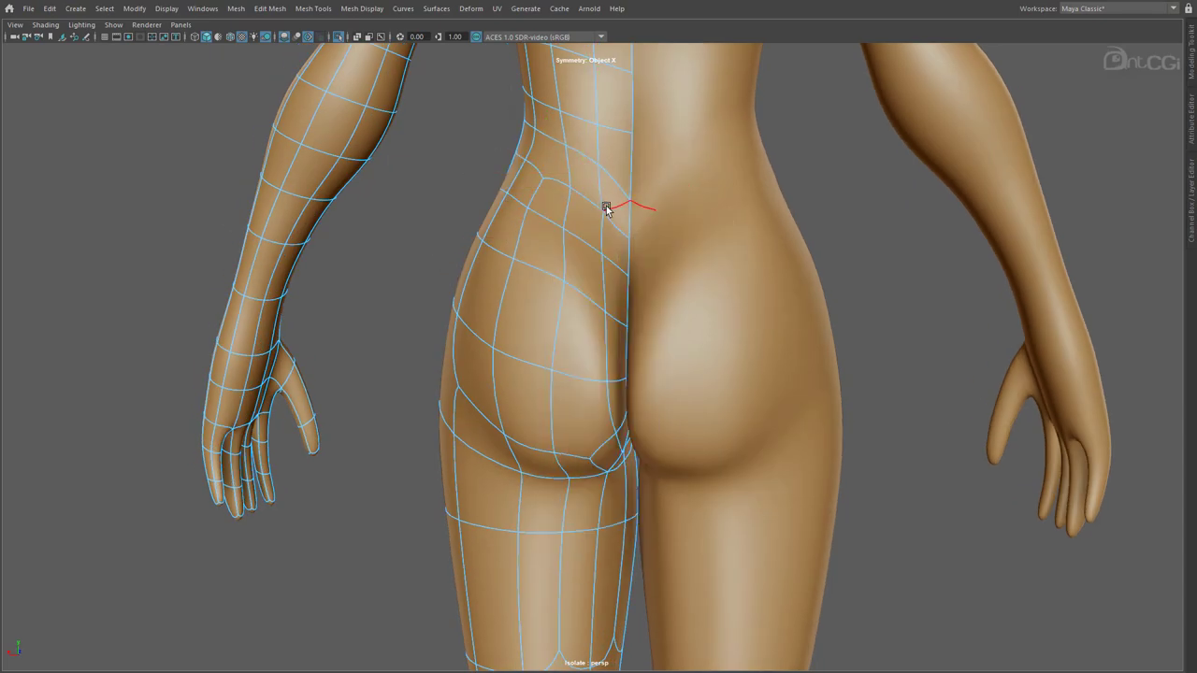
pyautogui.keyDown('alt'); pyautogui.moveTo(643, 462); pyautogui.dragTo(657, 446); pyautogui.keyUp('alt')
pyautogui.keyDown('alt'); pyautogui.moveTo(657, 446); pyautogui.dragTo(630, 374, button='middle'); pyautogui.keyUp('alt')
pyautogui.keyDown('alt'); pyautogui.moveTo(630, 374); pyautogui.dragTo(577, 266); pyautogui.keyUp('alt')
pyautogui.click(580, 259)
pyautogui.keyDown('shift'); pyautogui.moveTo(580, 259); pyautogui.dragTo(645, 215, button='right'); pyautogui.keyUp('shift')
# - Connect the crosswise edges beside the centre line into a new column and collapse the short edge at its lower end
pyautogui.keyDown('alt'); pyautogui.moveTo(628, 313); pyautogui.dragTo(565, 210); pyautogui.keyUp('alt')
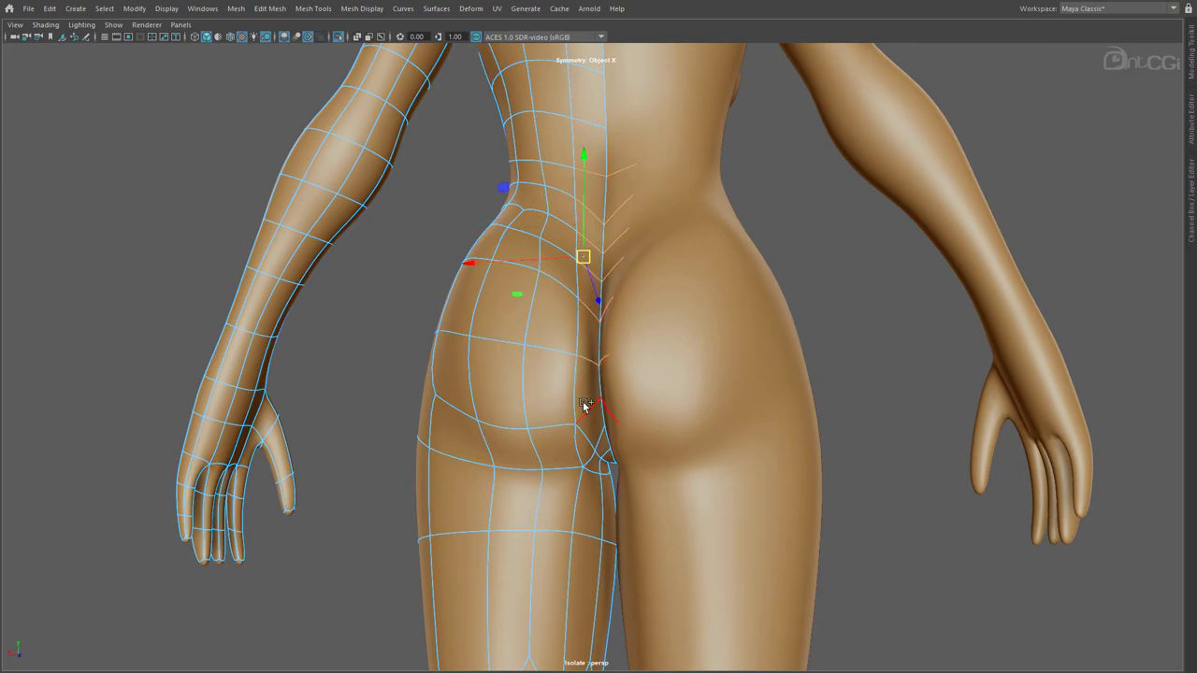
pyautogui.keyDown('shift'); pyautogui.moveTo(599, 441); pyautogui.dragTo(598, 564, button='right'); pyautogui.keyUp('shift')
pyautogui.moveTo(599, 451)
pyautogui.keyDown('shift'); pyautogui.mouseDown(button='right')
pyautogui.moveTo(597, 439)
pyautogui.moveTo(590, 452)
pyautogui.mouseUp(button='right'); pyautogui.keyUp('shift')
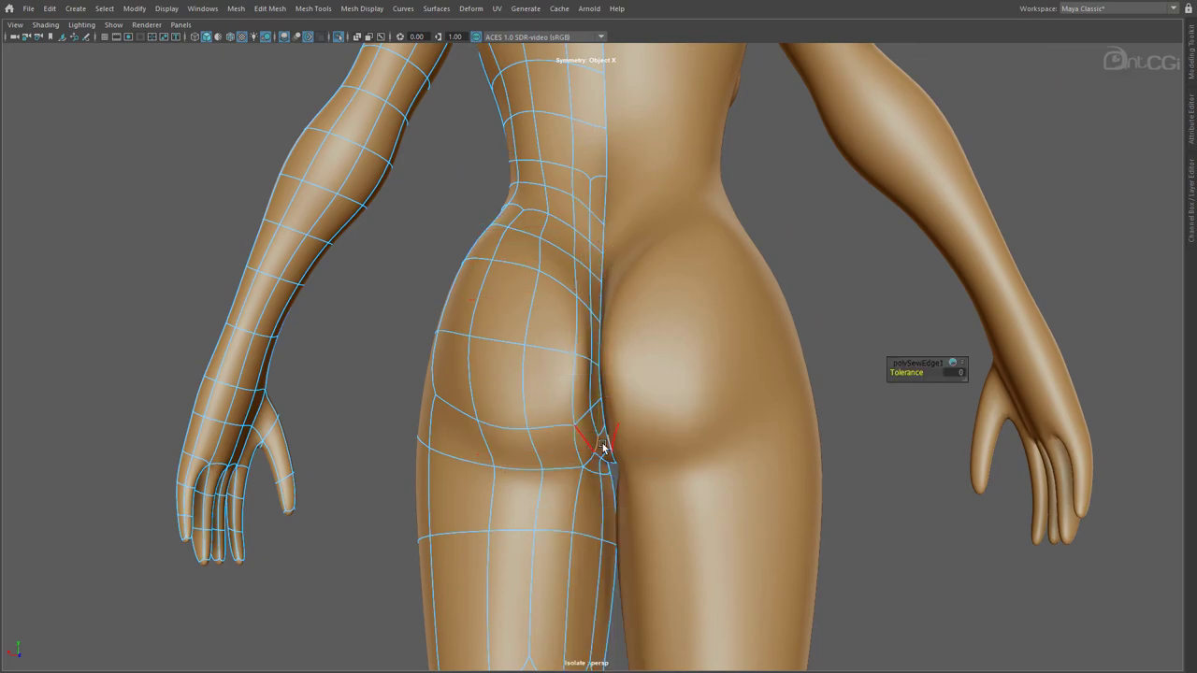
pyautogui.keyDown('alt'); pyautogui.moveTo(603, 449); pyautogui.dragTo(579, 458); pyautogui.keyUp('alt')
pyautogui.keyDown('shift'); pyautogui.moveTo(588, 404); pyautogui.dragTo(588, 405, button='right'); pyautogui.keyUp('shift')
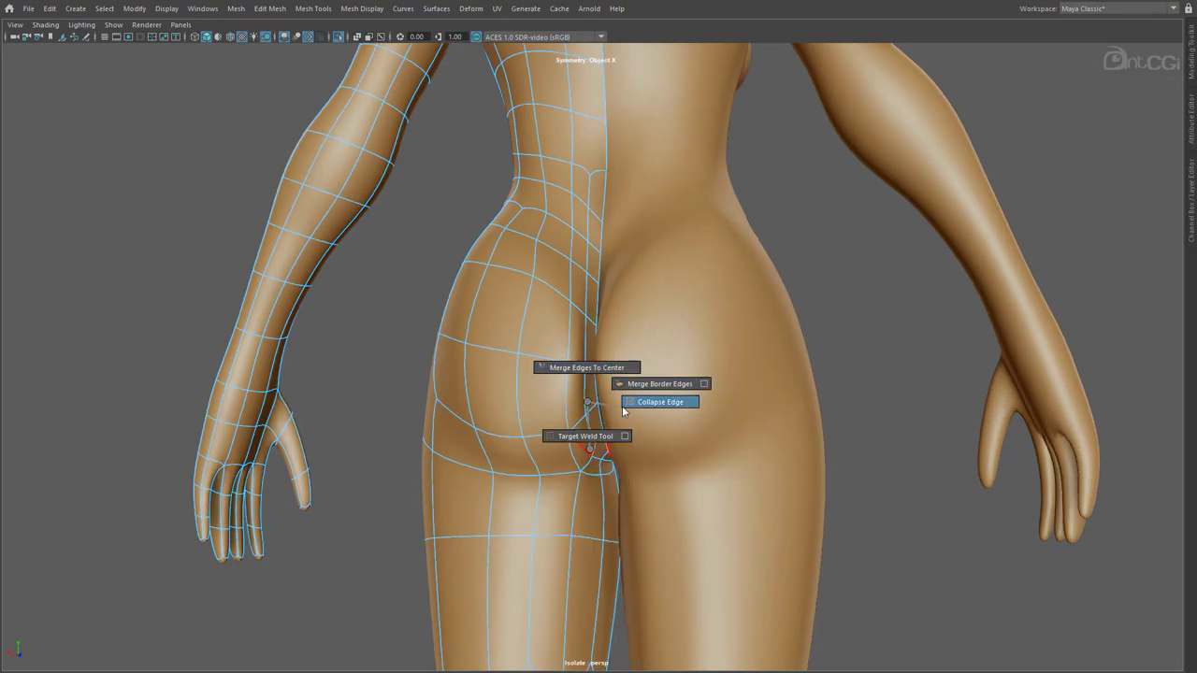
# - Move the vertices on the upper buttock and hip outward to even out the spacing of the columns
pyautogui.moveTo(579, 446)
pyautogui.keyDown('alt'); pyautogui.mouseDown()
pyautogui.moveTo(594, 444)
pyautogui.moveTo(578, 450)
pyautogui.mouseUp(); pyautogui.keyUp('alt')
pyautogui.scroll(3, 574, 439)
pyautogui.moveTo(564, 411); pyautogui.dragTo(523, 412, button='right')
pyautogui.moveTo(535, 249); pyautogui.dragTo(493, 240)
pyautogui.moveTo(548, 208); pyautogui.dragTo(542, 207)
pyautogui.moveTo(479, 172); pyautogui.dragTo(476, 175)
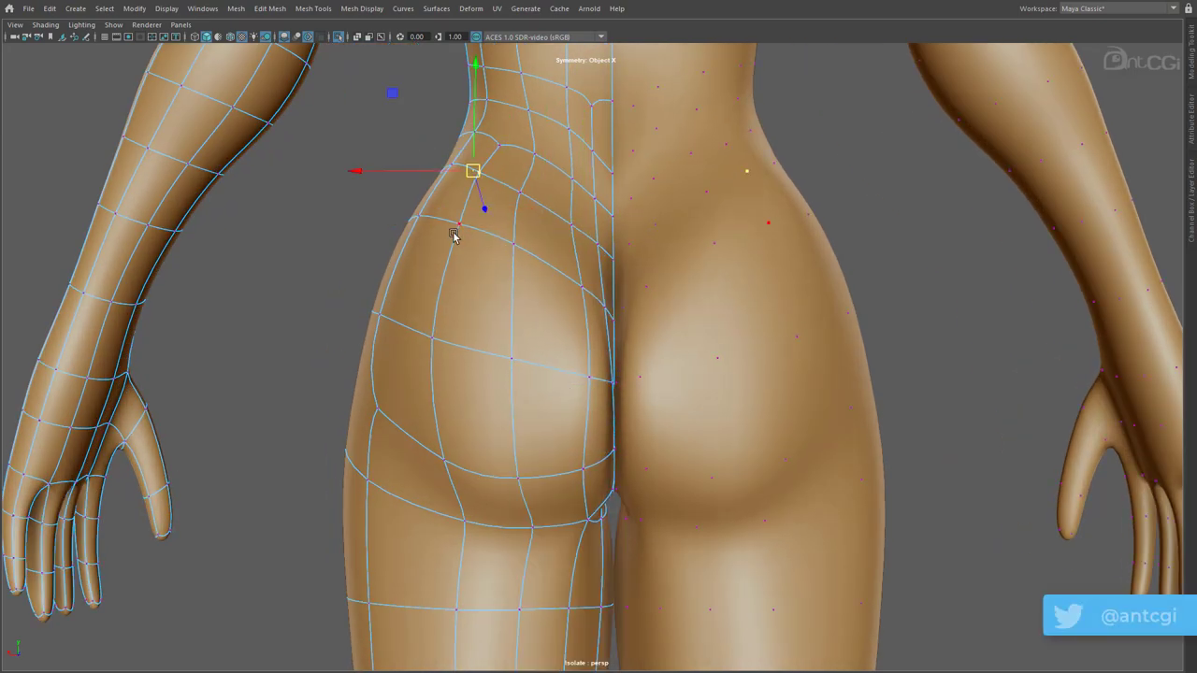
# - Move the vertices on the upper outer buttock and across its middle to even out the column spacing
pyautogui.moveTo(458, 224); pyautogui.dragTo(452, 224)
pyautogui.scroll(-3, 587, 439)
pyautogui.keyDown('alt'); pyautogui.moveTo(588, 440); pyautogui.dragTo(582, 361, button='middle'); pyautogui.keyUp('alt')
pyautogui.moveTo(581, 364); pyautogui.dragTo(531, 378)
pyautogui.moveTo(474, 378); pyautogui.dragTo(477, 378)
pyautogui.moveTo(417, 323); pyautogui.dragTo(642, 415)
pyautogui.scroll(3, 612, 280)
pyautogui.moveTo(566, 252); pyautogui.dragTo(585, 258)
# - Reposition the vertices around the side of the hip and buttock to smooth the loop flow
pyautogui.keyDown('alt'); pyautogui.moveTo(589, 256); pyautogui.dragTo(511, 237); pyautogui.keyUp('alt')
pyautogui.moveTo(482, 297); pyautogui.dragTo(403, 323)
pyautogui.click(489, 400)
pyautogui.click(481, 286)
pyautogui.keyDown('alt'); pyautogui.moveTo(523, 313); pyautogui.dragTo(547, 264); pyautogui.keyUp('alt')
pyautogui.click(583, 274)
pyautogui.click(611, 328)
pyautogui.moveTo(577, 324); pyautogui.dragTo(550, 396)
pyautogui.keyDown('alt'); pyautogui.moveTo(550, 396); pyautogui.dragTo(579, 412, button='right'); pyautogui.keyUp('alt')
# - Return to object mode and delete the body's construction history
pyautogui.press('F8')
pyautogui.click(49, 8)
pyautogui.click(245, 166)
# - Make small sideways adjustments to the points around the lower buttock to even out the mesh
pyautogui.moveTo(535, 431); pyautogui.dragTo(516, 430)
pyautogui.click(481, 393)
pyautogui.moveTo(440, 392); pyautogui.dragTo(425, 391)
pyautogui.keyDown('alt'); pyautogui.moveTo(542, 460); pyautogui.dragTo(550, 440); pyautogui.keyUp('alt')
pyautogui.click(574, 340)
pyautogui.moveTo(547, 340); pyautogui.dragTo(553, 341)
pyautogui.click(572, 439)
pyautogui.moveTo(541, 439); pyautogui.dragTo(563, 442)
pyautogui.keyDown('alt'); pyautogui.moveTo(563, 442); pyautogui.dragTo(555, 507); pyautogui.keyUp('alt')
# - Shift the vertices beside the centre line on the lower buttock and at the base of the spine
pyautogui.press('F9')
pyautogui.moveTo(534, 427); pyautogui.dragTo(526, 430)
pyautogui.keyDown('alt'); pyautogui.moveTo(570, 439); pyautogui.dragTo(524, 448, button='right'); pyautogui.keyUp('alt')
pyautogui.keyDown('alt'); pyautogui.moveTo(524, 448); pyautogui.dragTo(563, 353); pyautogui.keyUp('alt')
pyautogui.keyDown('alt'); pyautogui.moveTo(564, 353); pyautogui.dragTo(580, 366, button='right'); pyautogui.keyUp('alt')
pyautogui.keyDown('alt'); pyautogui.moveTo(579, 367); pyautogui.dragTo(496, 323); pyautogui.keyUp('alt')
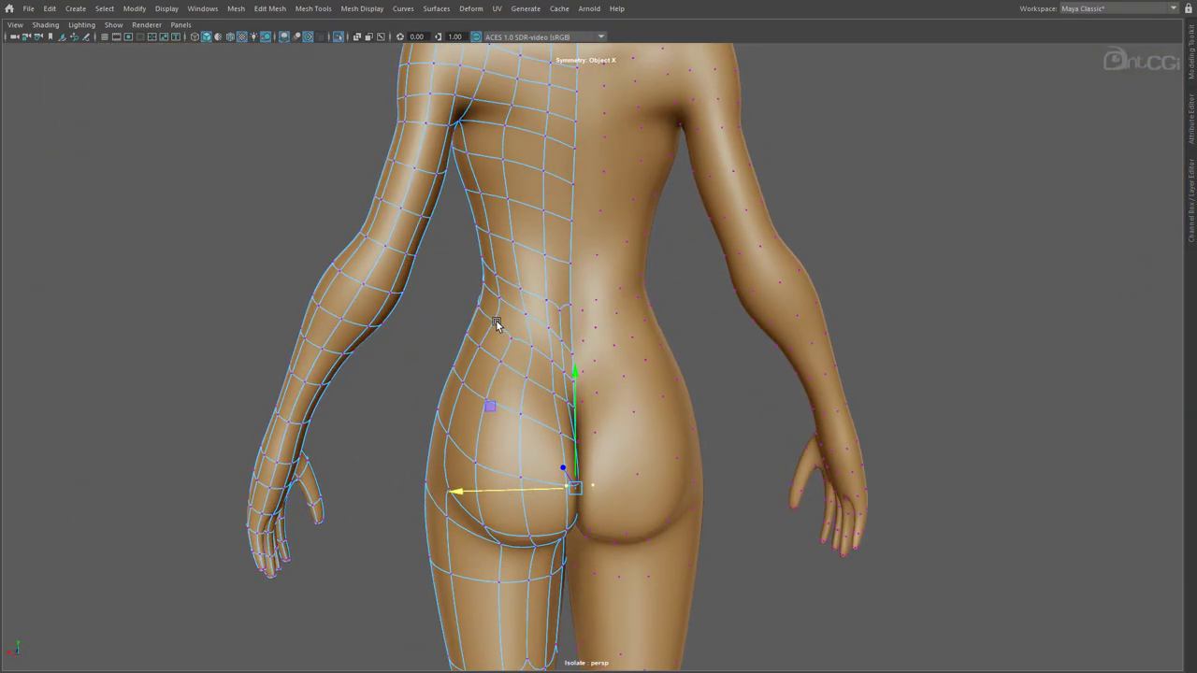
pyautogui.keyDown('alt'); pyautogui.moveTo(497, 324); pyautogui.dragTo(501, 407, button='right'); pyautogui.keyUp('alt')
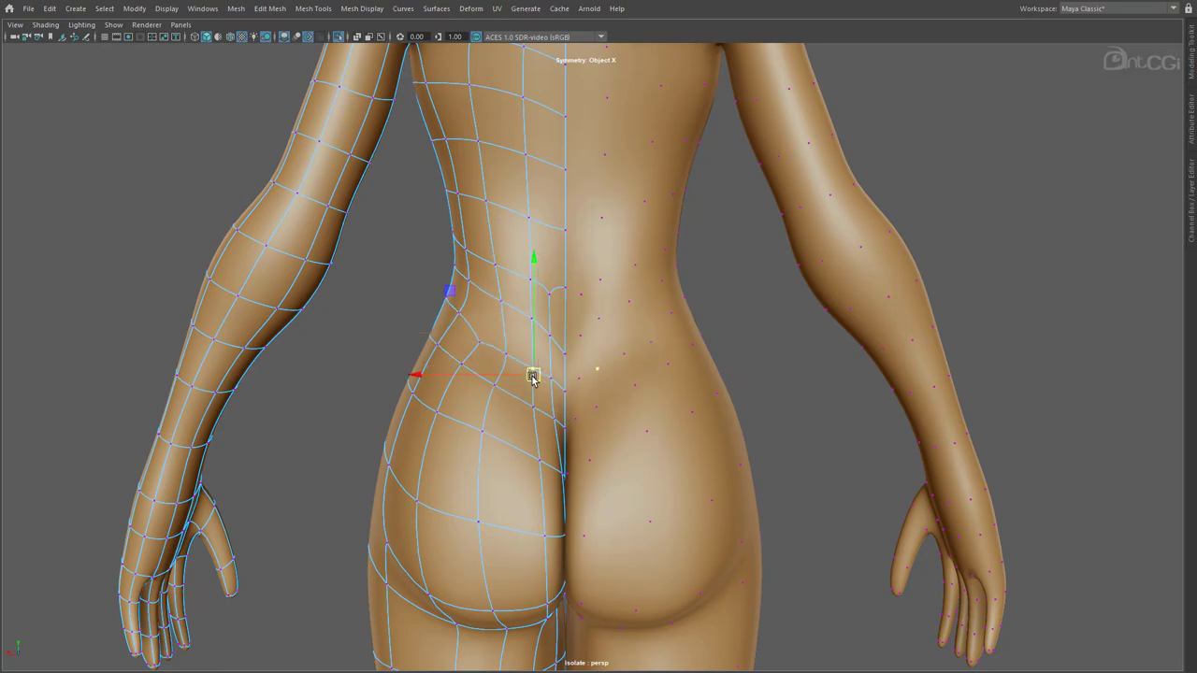
pyautogui.keyDown('alt'); pyautogui.moveTo(533, 377); pyautogui.dragTo(476, 403); pyautogui.keyUp('alt')
# - Return to object mode, select the body and restore the full interface
pyautogui.moveTo(439, 417); pyautogui.dragTo(500, 400, button='right')
pyautogui.keyDown('alt'); pyautogui.moveTo(499, 400); pyautogui.dragTo(467, 393, button='right'); pyautogui.keyUp('alt')
pyautogui.keyDown('alt'); pyautogui.moveTo(468, 392); pyautogui.dragTo(561, 402); pyautogui.keyUp('alt')
pyautogui.click(765, 465)
pyautogui.click(524, 322)
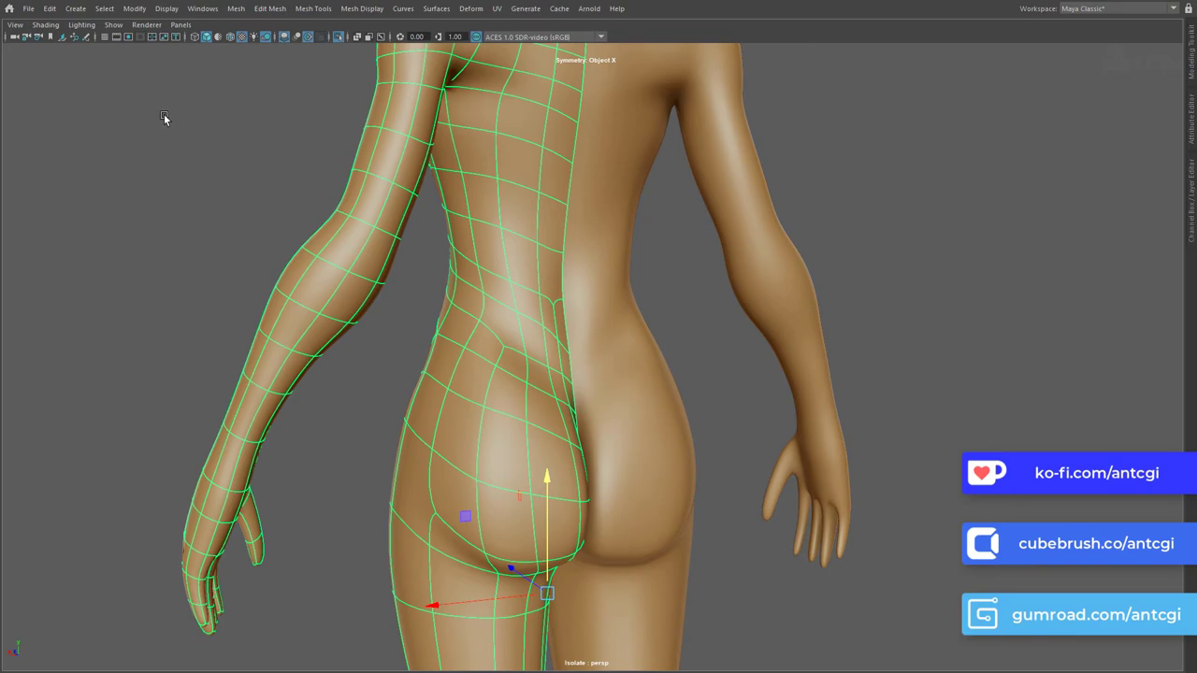
pyautogui.hotkey('ctrl', 'space')
# - Smooth the mesh over the lower back and buttocks with the Relax sculpting tool
pyautogui.click(80, 43)
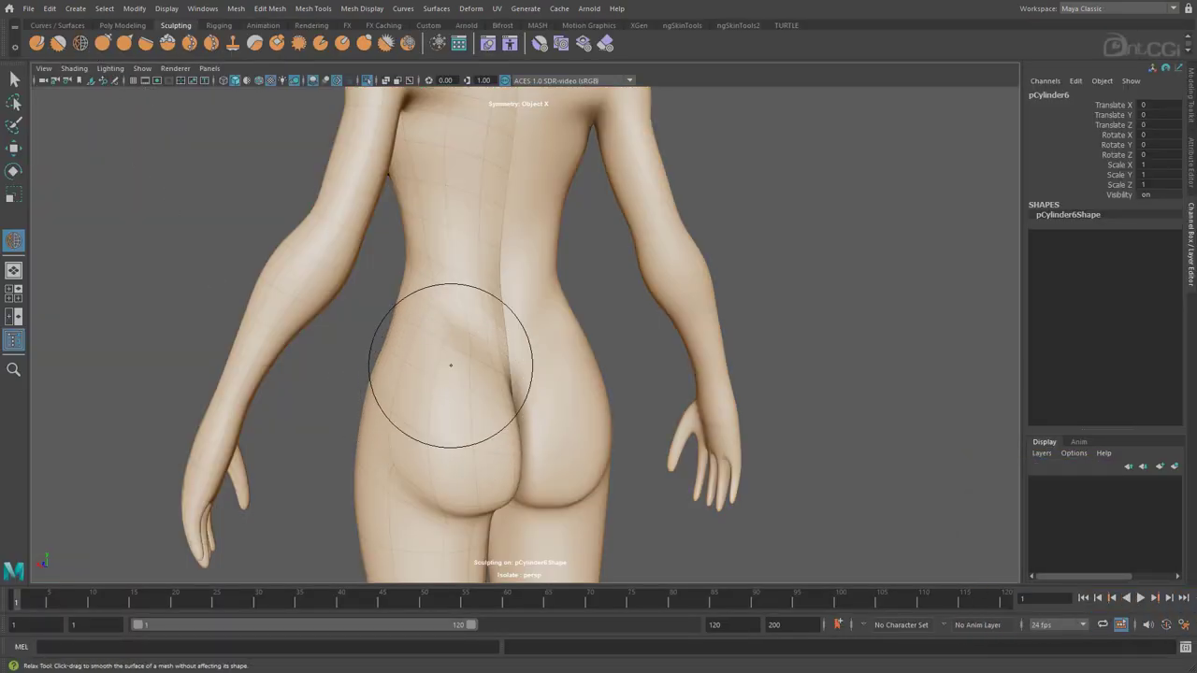
pyautogui.keyDown('alt'); pyautogui.moveTo(416, 363); pyautogui.dragTo(505, 475); pyautogui.keyUp('alt')
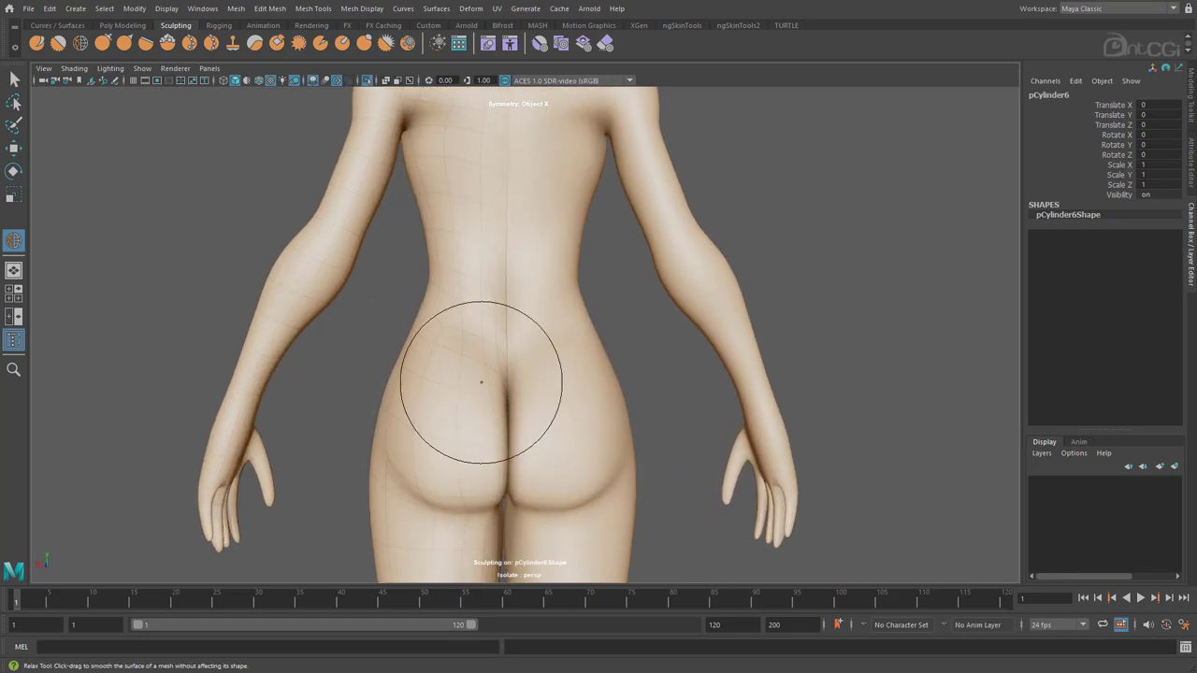
pyautogui.keyDown('alt'); pyautogui.moveTo(449, 232); pyautogui.dragTo(440, 350, button='middle'); pyautogui.keyUp('alt')
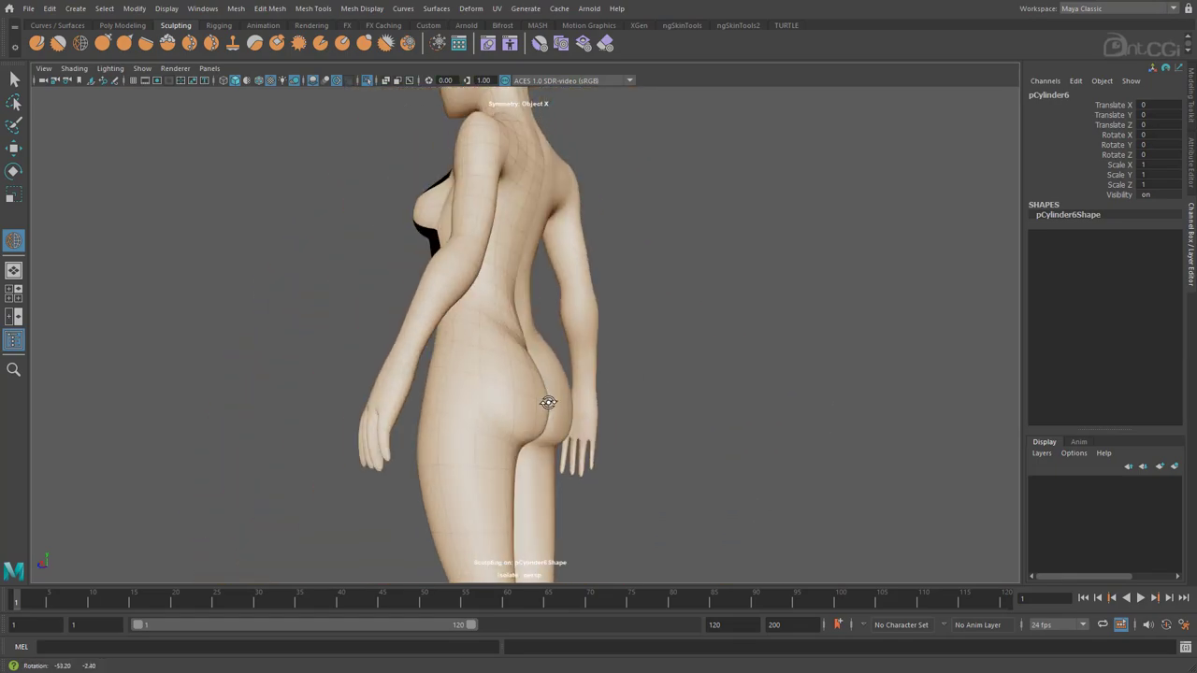
pyautogui.keyDown('alt'); pyautogui.moveTo(548, 403); pyautogui.dragTo(486, 417); pyautogui.keyUp('alt')
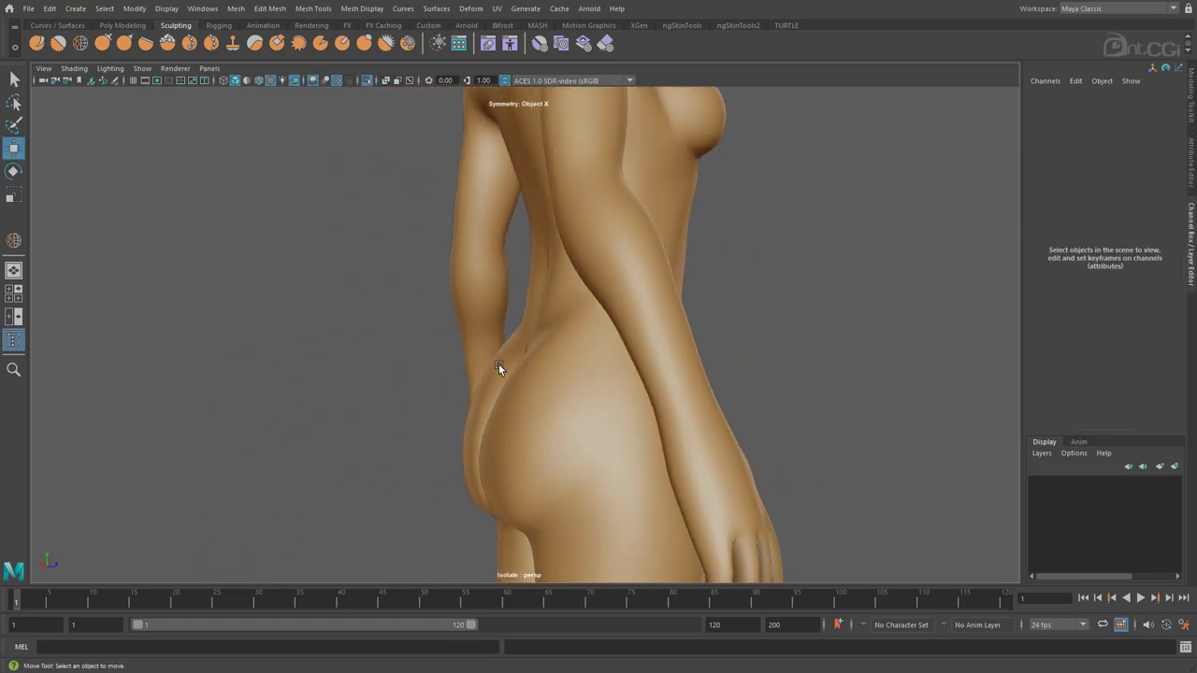
# - Select the body again and show it in the four-view layout
pyautogui.click(497, 365)
pyautogui.keyDown('alt'); pyautogui.moveTo(523, 346); pyautogui.dragTo(599, 346); pyautogui.keyUp('alt')
pyautogui.press('space')
pyautogui.press('space')
pyautogui.keyDown('alt'); pyautogui.moveTo(884, 510); pyautogui.dragTo(566, 537, button='right'); pyautogui.keyUp('alt')
pyautogui.keyDown('alt'); pyautogui.moveTo(567, 537); pyautogui.dragTo(522, 386, button='middle'); pyautogui.keyUp('alt')
pyautogui.scroll(3, 524, 383)
pyautogui.press('space')
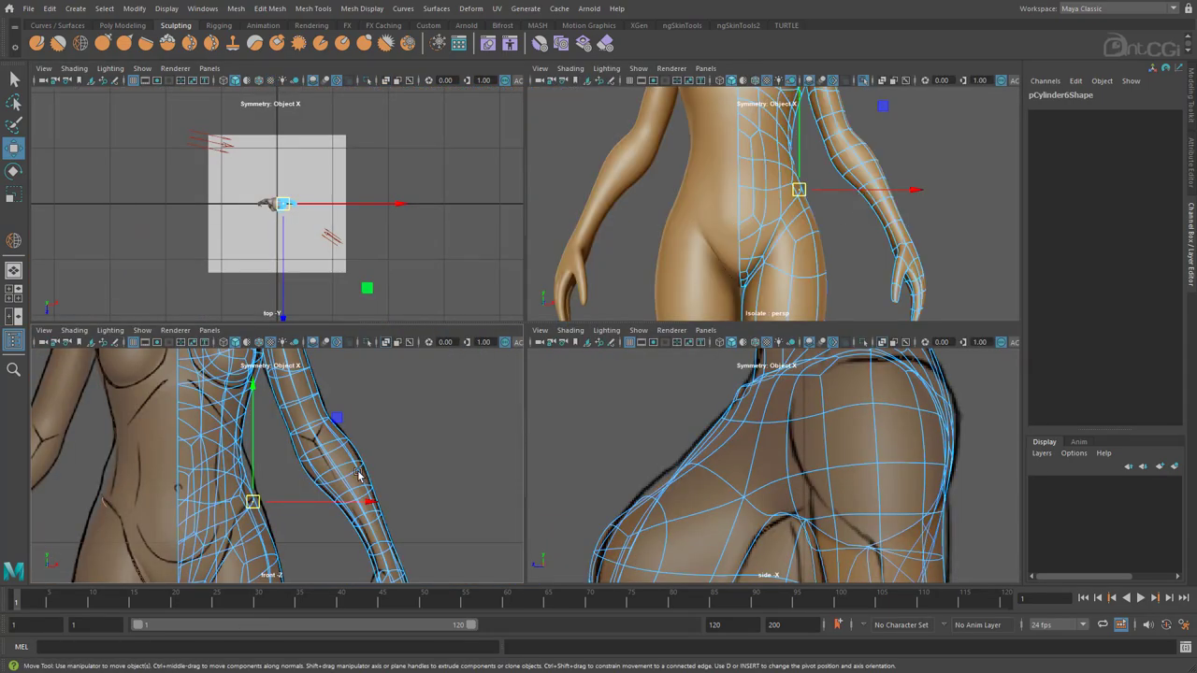
# - Move the outer waist and hip vertices outward with soft selection to match the front reference drawing
pyautogui.keyDown('alt'); pyautogui.moveTo(274, 508); pyautogui.dragTo(356, 471, button='middle'); pyautogui.keyUp('alt')
pyautogui.keyDown('alt'); pyautogui.moveTo(355, 470); pyautogui.dragTo(414, 491, button='right'); pyautogui.keyUp('alt')
pyautogui.keyDown('alt'); pyautogui.moveTo(414, 492); pyautogui.dragTo(393, 518, button='middle'); pyautogui.keyUp('alt')
pyautogui.moveTo(336, 449); pyautogui.dragTo(281, 449, button='right')
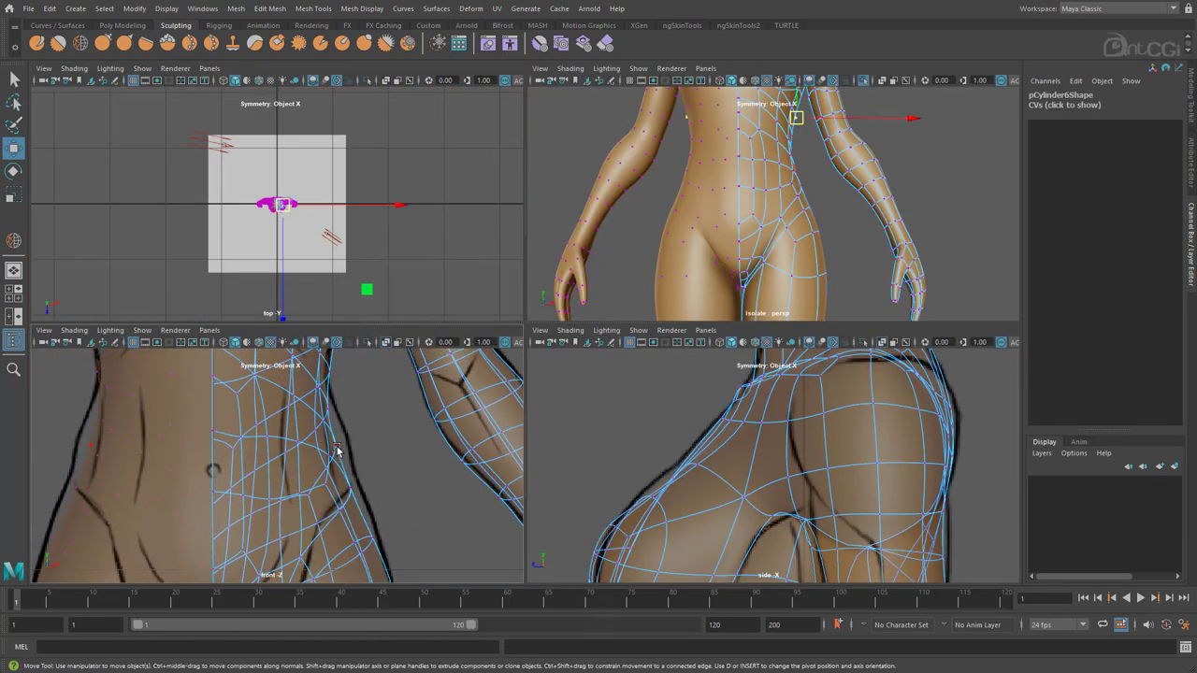
pyautogui.click(336, 449)
pyautogui.press('b')
pyautogui.moveTo(402, 489); pyautogui.dragTo(417, 489)
pyautogui.moveTo(410, 446); pyautogui.dragTo(426, 446)
pyautogui.keyDown('alt'); pyautogui.moveTo(447, 552); pyautogui.dragTo(440, 453, button='middle'); pyautogui.keyUp('alt')
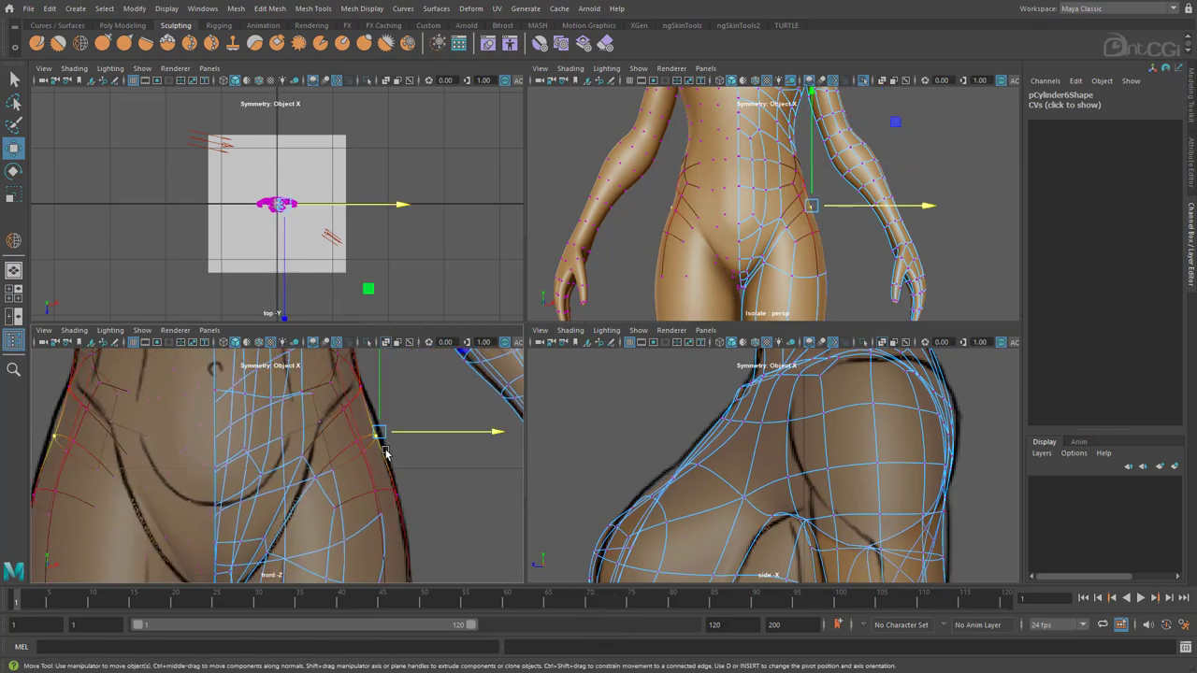
pyautogui.click(381, 426)
# - Reshape the lower buttock with a soft-selected face so its profile follows the side reference drawing
pyautogui.keyDown('alt'); pyautogui.moveTo(749, 463); pyautogui.dragTo(688, 462, button='right'); pyautogui.keyUp('alt')
pyautogui.keyDown('alt'); pyautogui.moveTo(748, 464); pyautogui.dragTo(778, 345, button='middle'); pyautogui.keyUp('alt')
pyautogui.keyDown('alt'); pyautogui.moveTo(795, 420); pyautogui.dragTo(929, 513, button='right'); pyautogui.keyUp('alt')
pyautogui.moveTo(805, 465); pyautogui.dragTo(805, 508, button='right')
pyautogui.click(810, 504)
pyautogui.moveTo(812, 485); pyautogui.dragTo(808, 458)
# - Move the outer lower buttock face upward with soft selection, working from behind
pyautogui.keyDown('alt'); pyautogui.moveTo(828, 189); pyautogui.dragTo(555, 203); pyautogui.keyUp('alt')
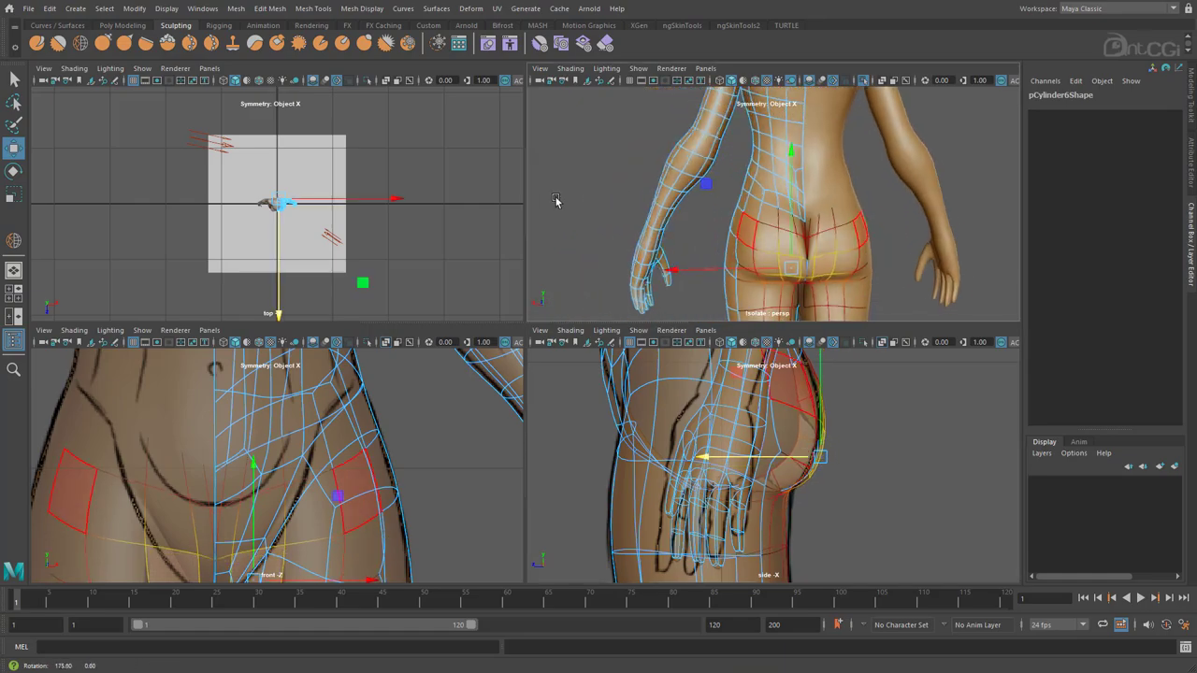
pyautogui.keyDown('alt'); pyautogui.moveTo(727, 240); pyautogui.dragTo(695, 214, button='middle'); pyautogui.keyUp('alt')
pyautogui.keyDown('alt'); pyautogui.moveTo(694, 214); pyautogui.dragTo(685, 244, button='right'); pyautogui.keyUp('alt')
pyautogui.click(657, 207)
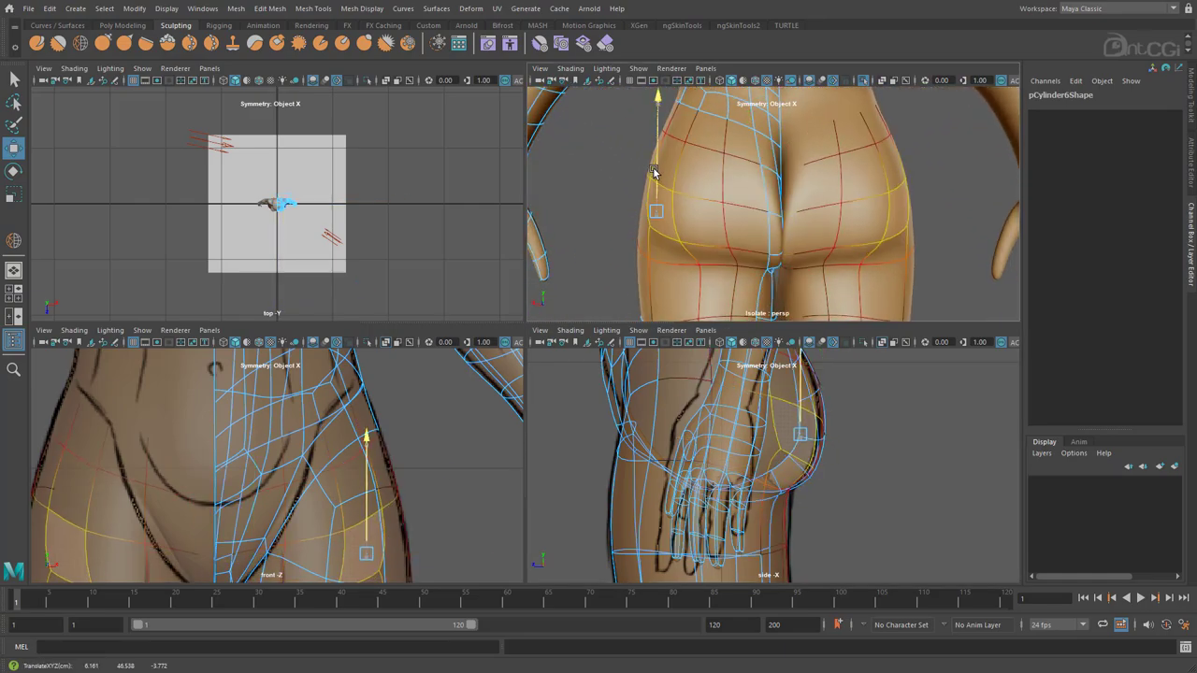
# - Maximise the perspective view, turn off soft selection and adjust the individual faces on the buttock
pyautogui.press('space')
pyautogui.keyDown('alt'); pyautogui.moveTo(636, 300); pyautogui.dragTo(543, 336, button='right'); pyautogui.keyUp('alt')
pyautogui.press('b')
pyautogui.click(454, 364)
pyautogui.click(526, 377)
pyautogui.moveTo(487, 379); pyautogui.dragTo(482, 378)
pyautogui.moveTo(501, 361)
pyautogui.mouseDown(button='right')
pyautogui.moveTo(467, 364)
pyautogui.moveTo(499, 361)
pyautogui.mouseUp(button='right')
pyautogui.keyDown('ctrl'); pyautogui.keyDown('shift'); pyautogui.moveTo(479, 348); pyautogui.dragTo(479, 314, button='right'); pyautogui.keyUp('shift'); pyautogui.keyUp('ctrl')
pyautogui.moveTo(496, 376); pyautogui.dragTo(493, 374)
# - Lower the face at the underside of the buttock slightly to tidy the crease
pyautogui.keyDown('alt'); pyautogui.moveTo(516, 453); pyautogui.dragTo(477, 453); pyautogui.keyUp('alt')
pyautogui.keyDown('alt'); pyautogui.moveTo(468, 451); pyautogui.dragTo(474, 409, button='middle'); pyautogui.keyUp('alt')
pyautogui.click(470, 409)
pyautogui.moveTo(468, 344); pyautogui.dragTo(467, 346)
pyautogui.click(505, 407)
# - Move the column of buttock faces outward one by one, from the underside up towards the hip
pyautogui.keyDown('alt'); pyautogui.moveTo(507, 393); pyautogui.dragTo(496, 354); pyautogui.keyUp('alt')
pyautogui.click(483, 367)
pyautogui.moveTo(462, 370); pyautogui.dragTo(449, 369)
pyautogui.click(469, 315)
pyautogui.moveTo(470, 315); pyautogui.dragTo(452, 319)
pyautogui.click(471, 254)
pyautogui.moveTo(471, 254); pyautogui.dragTo(456, 257)
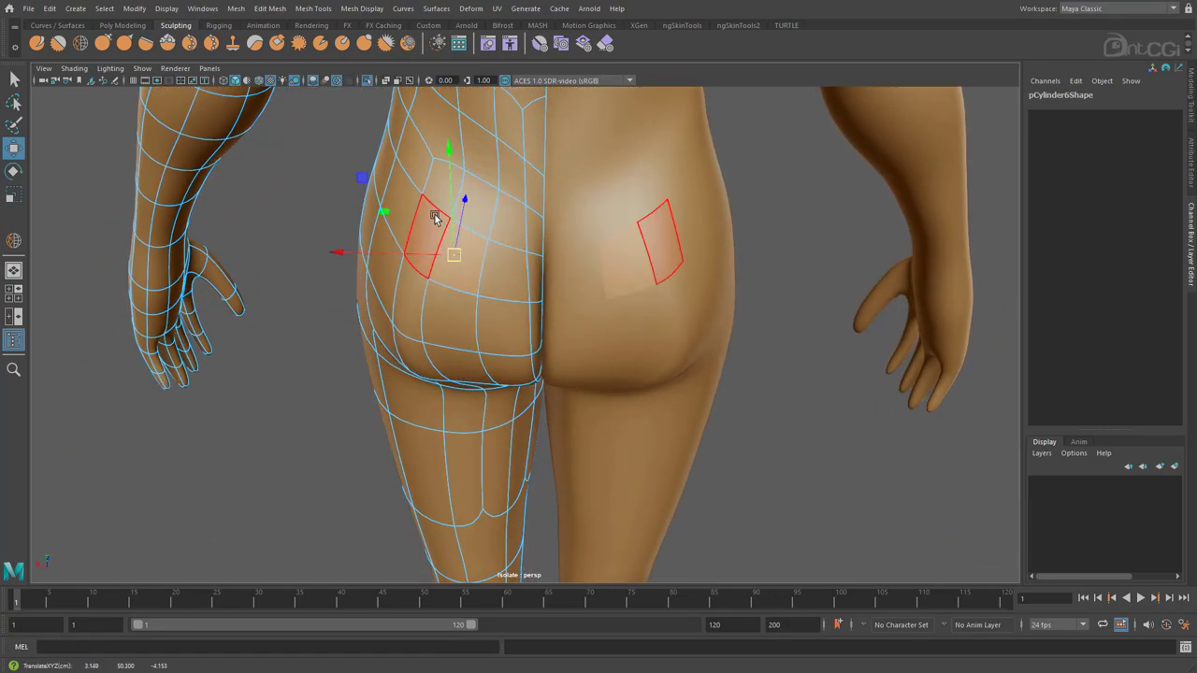
pyautogui.keyDown('alt'); pyautogui.moveTo(427, 193); pyautogui.dragTo(472, 193); pyautogui.keyUp('alt')
pyautogui.click(452, 184)
pyautogui.moveTo(453, 185); pyautogui.dragTo(444, 182)
pyautogui.click(396, 287)
pyautogui.moveTo(396, 287); pyautogui.dragTo(449, 444)
pyautogui.scroll(3, 449, 443)
pyautogui.click(465, 339)
pyautogui.keyDown('alt'); pyautogui.moveTo(467, 344); pyautogui.dragTo(458, 379); pyautogui.keyUp('alt')
# - Return to object mode and relax the mesh over the buttocks with the sculpting tool
pyautogui.press('F8')
pyautogui.keyDown('alt'); pyautogui.moveTo(422, 200); pyautogui.dragTo(187, 232, button='right'); pyautogui.keyUp('alt')
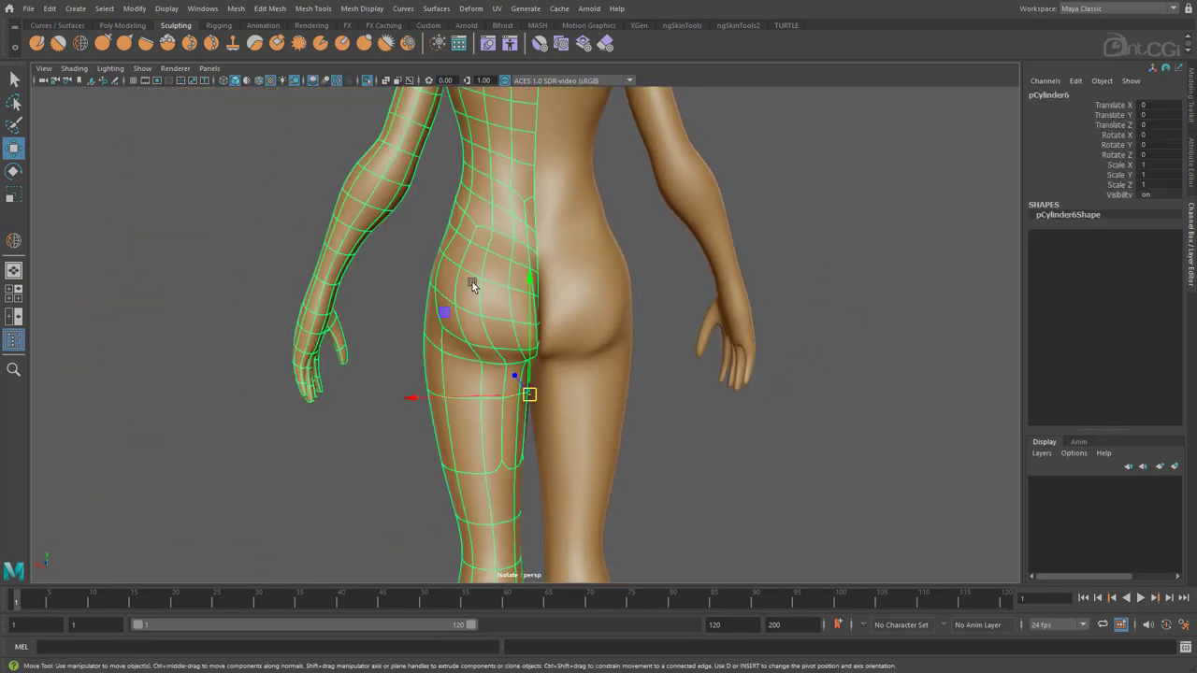
pyautogui.click(13, 242)
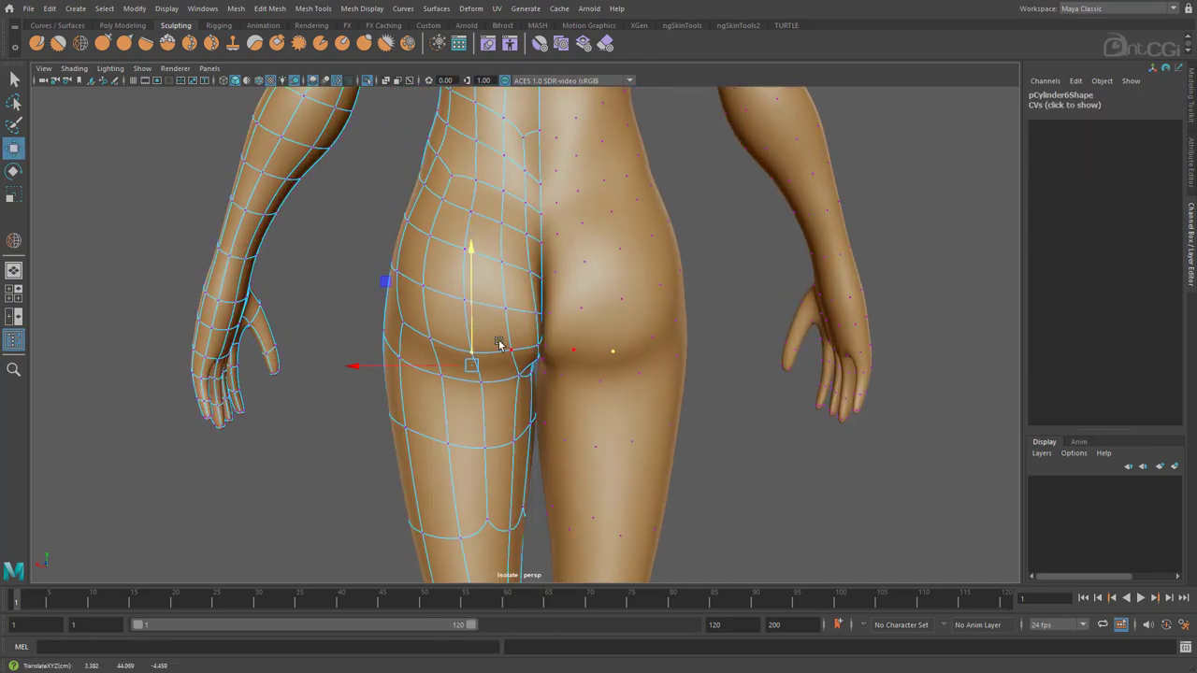
# - Adjust the vertices on the lower buttock and along its crease to refine the fold
pyautogui.click(464, 300)
pyautogui.moveTo(424, 285); pyautogui.dragTo(423, 292)
pyautogui.moveTo(823, 421)
pyautogui.keyDown('alt'); pyautogui.mouseDown()
pyautogui.moveTo(753, 428)
pyautogui.moveTo(823, 421)
pyautogui.mouseUp(); pyautogui.keyUp('alt')
pyautogui.keyDown('alt'); pyautogui.moveTo(524, 403); pyautogui.dragTo(616, 388, button='right'); pyautogui.keyUp('alt')
pyautogui.moveTo(510, 338); pyautogui.dragTo(508, 339)
pyautogui.keyDown('alt'); pyautogui.moveTo(727, 447); pyautogui.dragTo(553, 425, button='right'); pyautogui.keyUp('alt')
pyautogui.keyDown('alt'); pyautogui.moveTo(365, 486); pyautogui.dragTo(673, 492); pyautogui.keyUp('alt')
# - Select the edge loop around the upper thigh and scale it in slightly
pyautogui.press('F10')
pyautogui.doubleClick(574, 415)
pyautogui.press('r')
pyautogui.moveTo(720, 427); pyautogui.dragTo(714, 428)
pyautogui.press('w')
# - Reposition the vertices around the side and front of the upper thigh to even out their spacing
pyautogui.keyDown('alt'); pyautogui.moveTo(580, 365); pyautogui.dragTo(682, 345, button='right'); pyautogui.keyUp('alt')
pyautogui.press('F9')
pyautogui.click(482, 351)
pyautogui.moveTo(522, 352); pyautogui.dragTo(564, 353)
pyautogui.keyDown('alt'); pyautogui.moveTo(564, 352); pyautogui.dragTo(495, 348, button='right'); pyautogui.keyUp('alt')
pyautogui.moveTo(524, 330); pyautogui.dragTo(443, 311)
pyautogui.click(521, 302)
pyautogui.moveTo(414, 267); pyautogui.dragTo(414, 297)
pyautogui.keyDown('alt'); pyautogui.moveTo(427, 368); pyautogui.dragTo(391, 369); pyautogui.keyUp('alt')
pyautogui.moveTo(322, 352); pyautogui.dragTo(316, 353)
pyautogui.click(339, 304)
pyautogui.moveTo(338, 279); pyautogui.dragTo(338, 274)
# - Move the vertex beneath the buttock outward to straighten the column running into the thigh
pyautogui.keyDown('alt'); pyautogui.moveTo(785, 412); pyautogui.dragTo(523, 409); pyautogui.keyUp('alt')
pyautogui.moveTo(455, 377); pyautogui.dragTo(418, 376, button='right')
pyautogui.click(473, 356)
pyautogui.moveTo(457, 357); pyautogui.dragTo(445, 358)
# - Select the edges at the top of the inner thigh and move them down slightly
pyautogui.keyDown('alt'); pyautogui.moveTo(586, 431); pyautogui.dragTo(519, 420); pyautogui.keyUp('alt')
pyautogui.moveTo(519, 416); pyautogui.dragTo(517, 382, button='right')
pyautogui.click(511, 368)
pyautogui.moveTo(520, 381); pyautogui.dragTo(564, 435)
pyautogui.moveTo(497, 334); pyautogui.dragTo(497, 344)
pyautogui.keyDown('alt'); pyautogui.moveTo(501, 427); pyautogui.dragTo(495, 427); pyautogui.keyUp('alt')
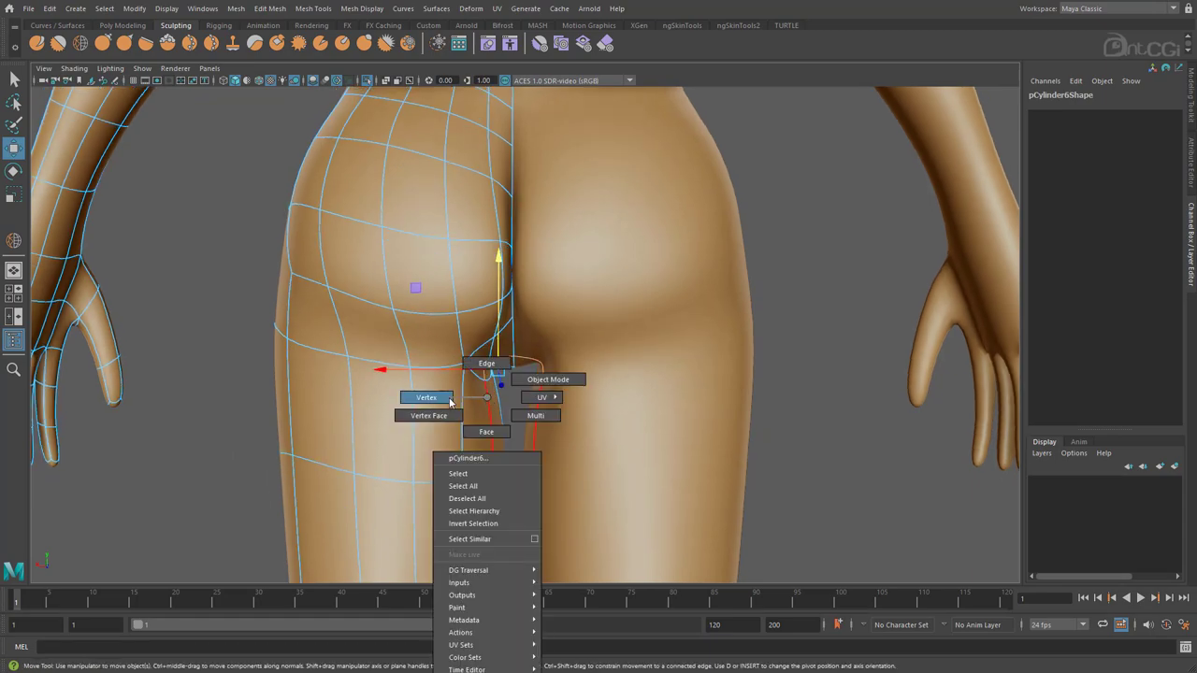
# - Shift the vertices at the inner end of the buttock crease and beside the centre line inward
pyautogui.moveTo(494, 427); pyautogui.dragTo(466, 423, button='right')
pyautogui.click(487, 378)
pyautogui.moveTo(447, 380); pyautogui.dragTo(458, 396)
pyautogui.click(498, 339)
pyautogui.moveTo(472, 346); pyautogui.dragTo(479, 347)
pyautogui.click(512, 247)
pyautogui.moveTo(473, 245); pyautogui.dragTo(478, 244)
# - Add a crosswise row of edges around the upper thigh just below the buttock crease
pyautogui.keyDown('alt'); pyautogui.moveTo(526, 447); pyautogui.dragTo(465, 419); pyautogui.keyUp('alt')
pyautogui.moveTo(481, 379); pyautogui.dragTo(481, 359, button='right')
pyautogui.keyDown('alt'); pyautogui.moveTo(485, 365); pyautogui.dragTo(508, 384); pyautogui.keyUp('alt')
pyautogui.click(527, 375)
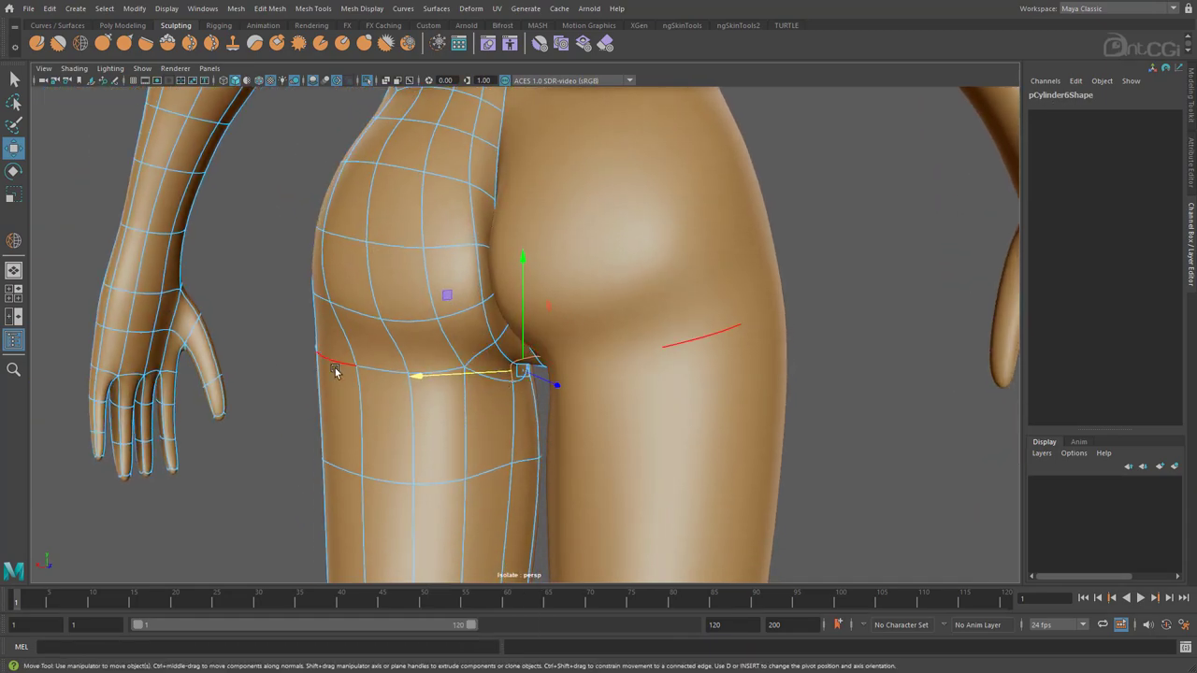
pyautogui.keyDown('shift'); pyautogui.moveTo(512, 401); pyautogui.dragTo(503, 566, button='right'); pyautogui.keyUp('shift')
pyautogui.click(511, 393)
pyautogui.keyDown('shift'); pyautogui.moveTo(503, 349); pyautogui.dragTo(502, 326, button='right'); pyautogui.keyUp('shift')
# - Clean up the face at the top of the inner thigh and delete its leftover edge
pyautogui.keyDown('alt'); pyautogui.moveTo(498, 383); pyautogui.dragTo(482, 424); pyautogui.keyUp('alt')
pyautogui.moveTo(493, 376); pyautogui.dragTo(494, 397, button='right')
pyautogui.click(497, 368)
pyautogui.keyDown('shift'); pyautogui.moveTo(500, 367); pyautogui.dragTo(488, 502, button='right'); pyautogui.keyUp('shift')
pyautogui.press('Delete')
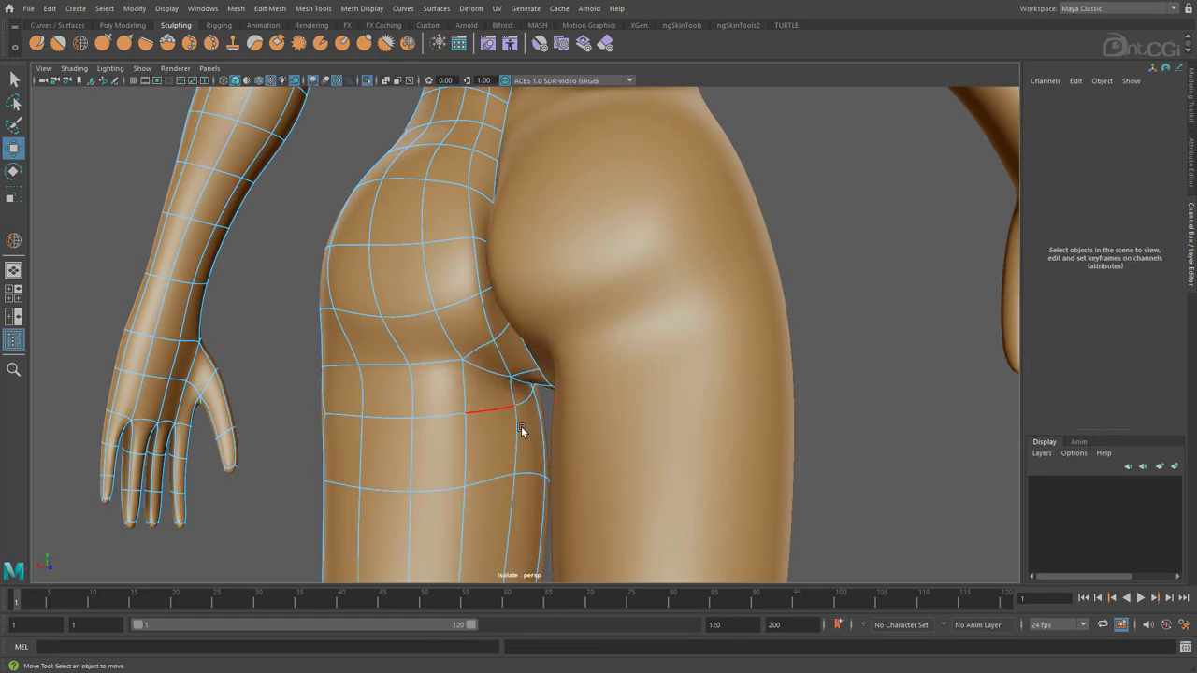
# - Connect a crosswise row of edges around the hip through the lower part of the buttock
pyautogui.keyDown('alt'); pyautogui.moveTo(562, 430); pyautogui.dragTo(585, 428); pyautogui.keyUp('alt')
pyautogui.click(297, 322)
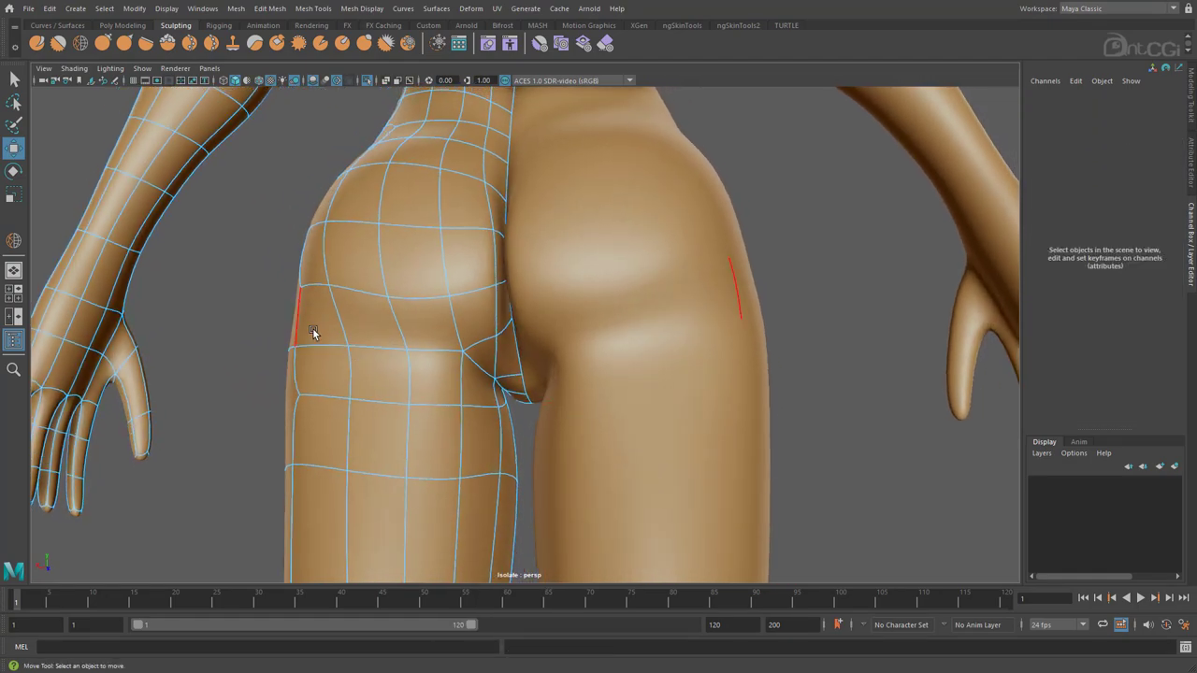
pyautogui.keyDown('shift'); pyautogui.moveTo(507, 313); pyautogui.dragTo(499, 489, button='right'); pyautogui.keyUp('shift')
pyautogui.moveTo(500, 366)
pyautogui.keyDown('alt'); pyautogui.mouseDown()
pyautogui.moveTo(470, 345)
pyautogui.moveTo(493, 358)
pyautogui.mouseUp(); pyautogui.keyUp('alt')
# - Spin the edge at the inner end of the buttock crease three times to redirect it towards the centre line
pyautogui.click(479, 348)
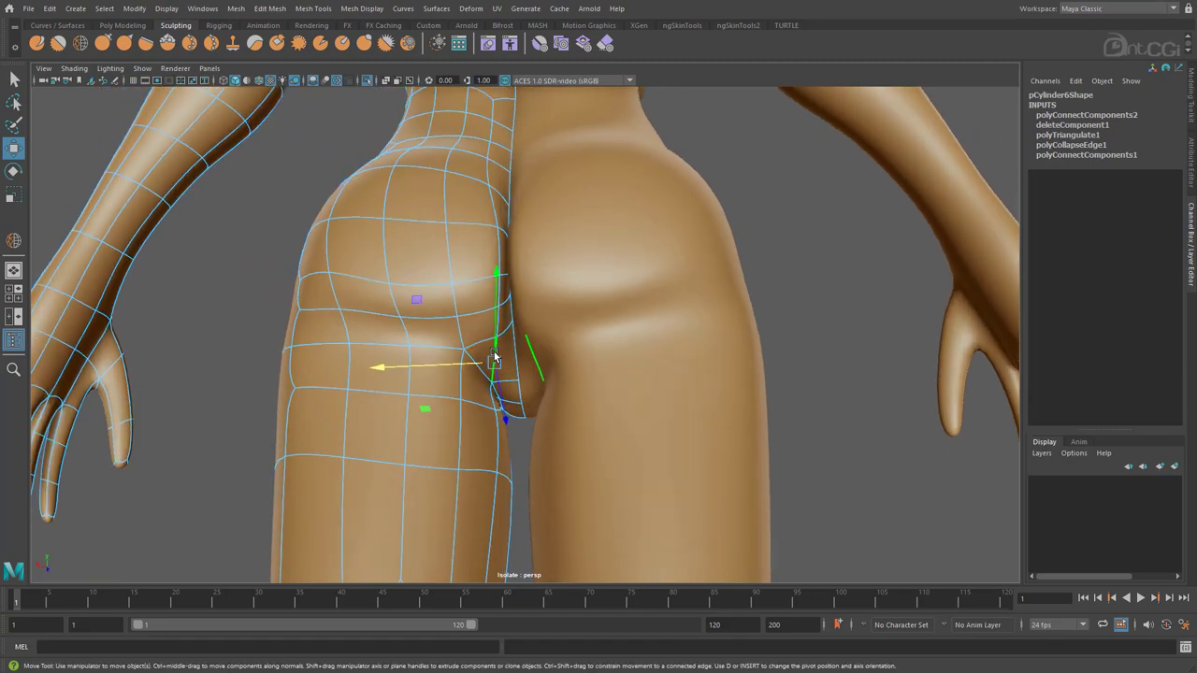
pyautogui.hotkey('ctrl', 'alt', 'Right')
pyautogui.hotkey('ctrl', 'alt', 'Right')
pyautogui.hotkey('ctrl', 'alt', 'Right')
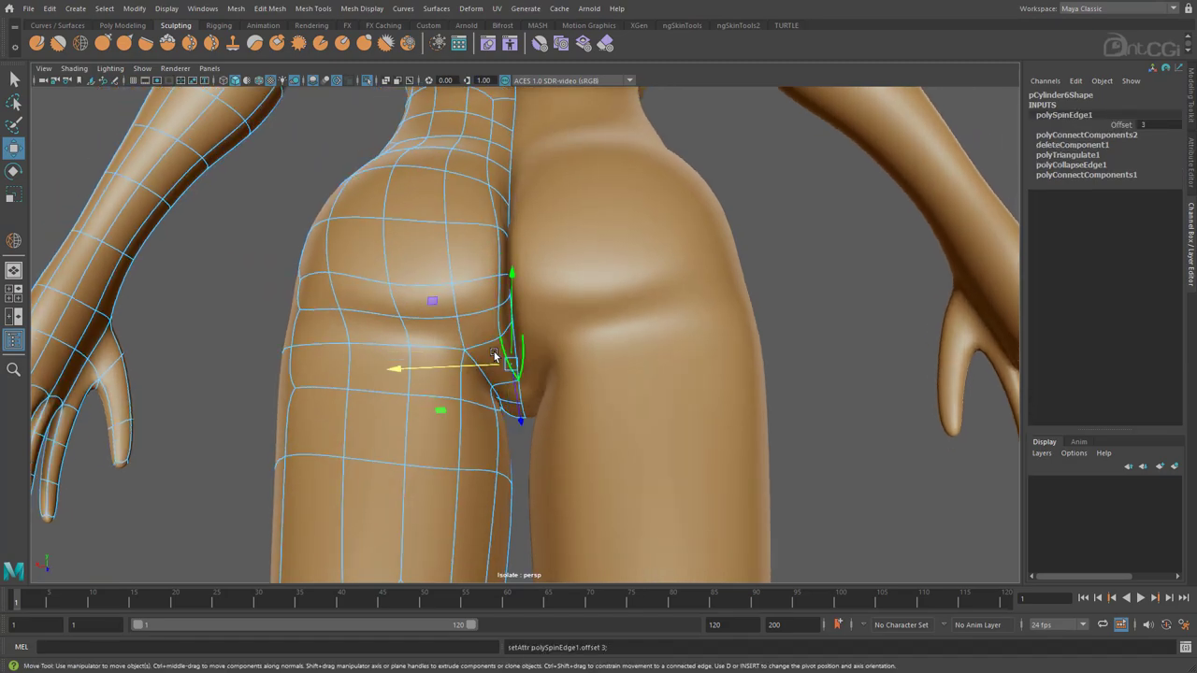
pyautogui.keyDown('alt'); pyautogui.moveTo(425, 424); pyautogui.dragTo(479, 435); pyautogui.keyUp('alt')
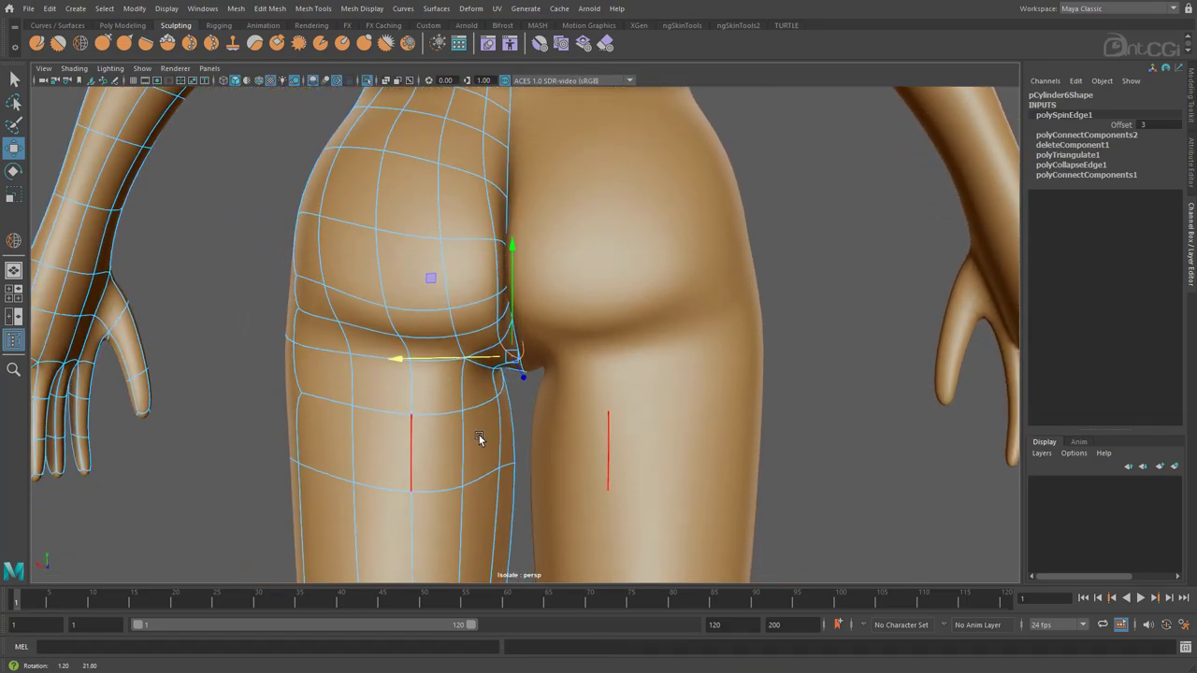
# - Collapse the short edges between the two closely spaced crosswise rows on the lower buttock
pyautogui.click(295, 300)
pyautogui.keyDown('shift'); pyautogui.doubleClick(323, 306); pyautogui.keyUp('shift')
pyautogui.keyDown('shift'); pyautogui.moveTo(323, 306); pyautogui.dragTo(379, 270, button='right'); pyautogui.keyUp('shift')
pyautogui.keyDown('alt'); pyautogui.moveTo(489, 389); pyautogui.dragTo(481, 405); pyautogui.keyUp('alt')
# - Move the edges of the lower buttock row and beside the cleft to even out their spacing
pyautogui.click(363, 323)
pyautogui.keyDown('shift'); pyautogui.click(304, 297); pyautogui.keyUp('shift')
pyautogui.moveTo(339, 289); pyautogui.dragTo(339, 313)
pyautogui.click(458, 309)
pyautogui.moveTo(458, 308); pyautogui.dragTo(484, 357)
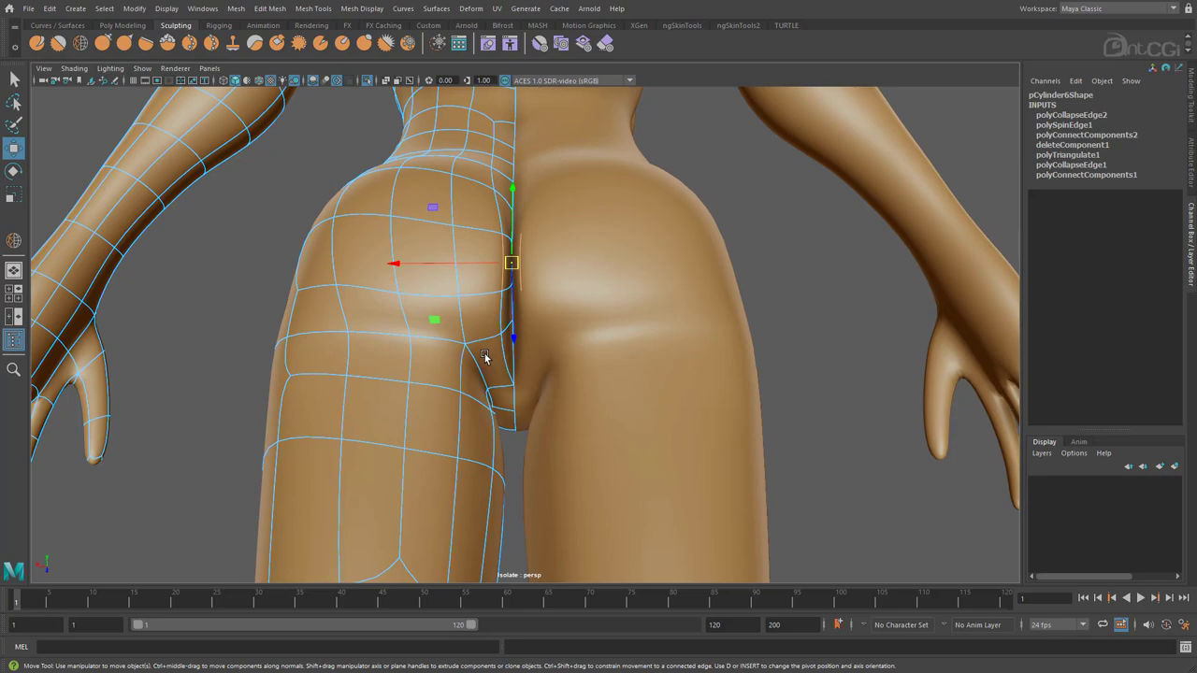
pyautogui.keyDown('alt'); pyautogui.moveTo(485, 353); pyautogui.dragTo(488, 375); pyautogui.keyUp('alt')
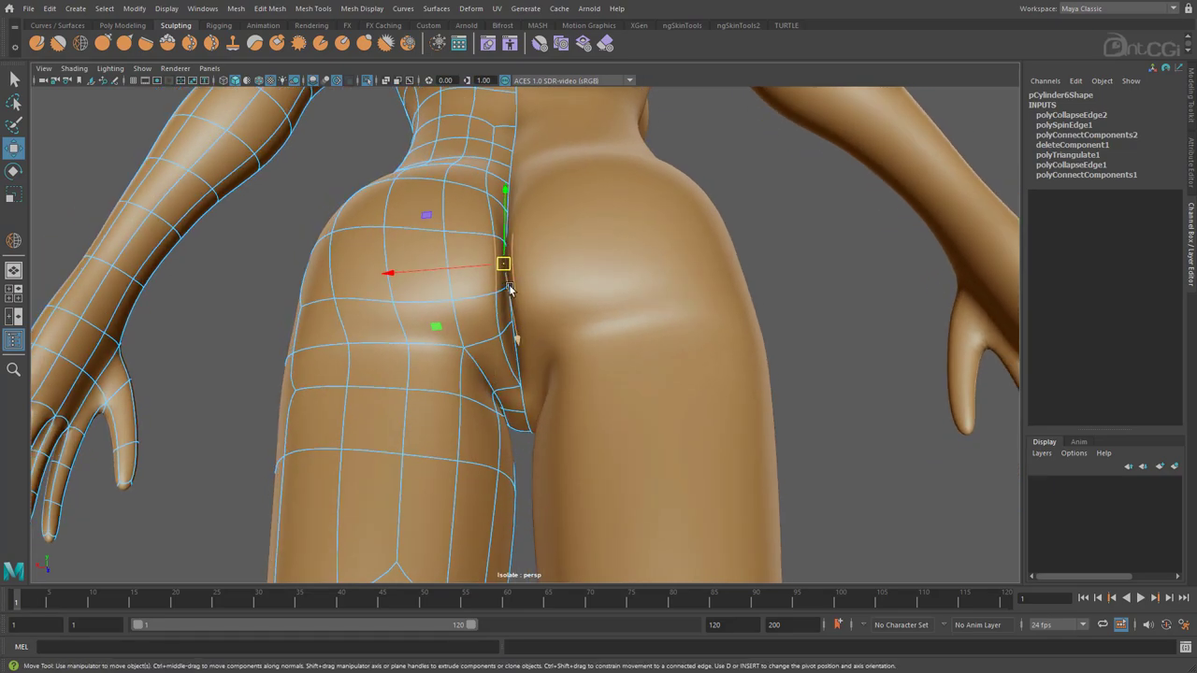
pyautogui.keyDown('alt'); pyautogui.moveTo(517, 420); pyautogui.dragTo(521, 376); pyautogui.keyUp('alt')
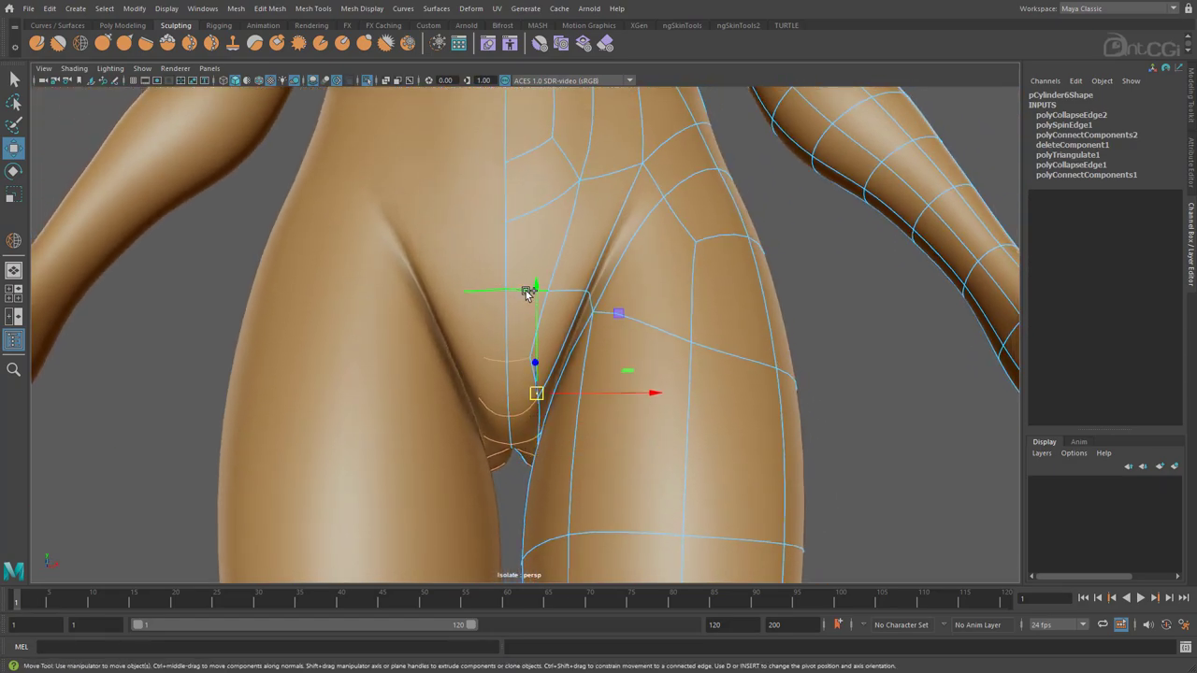
# - Connect an edge line through the front of the crotch and clean up the leftover edges behind the inner thigh
pyautogui.keyDown('shift'); pyautogui.moveTo(527, 294); pyautogui.dragTo(534, 473, button='right'); pyautogui.keyUp('shift')
pyautogui.keyDown('alt'); pyautogui.moveTo(534, 472); pyautogui.dragTo(530, 418); pyautogui.keyUp('alt')
pyautogui.keyDown('shift'); pyautogui.moveTo(517, 409); pyautogui.dragTo(587, 373, button='right'); pyautogui.keyUp('shift')
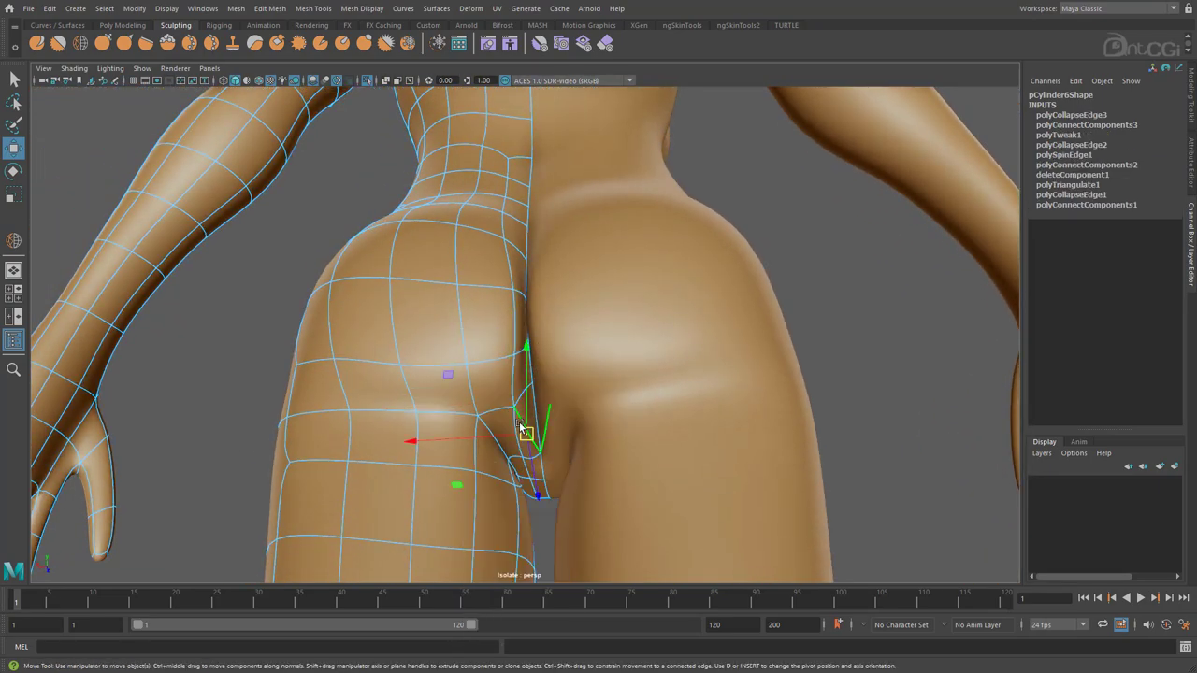
pyautogui.press('Delete')
pyautogui.keyDown('alt'); pyautogui.moveTo(527, 379); pyautogui.dragTo(532, 419); pyautogui.keyUp('alt')
# - Reposition the vertices around the pelvis and groin to even out the edge spacing
pyautogui.moveTo(414, 361); pyautogui.dragTo(371, 361, button='right')
pyautogui.keyDown('alt'); pyautogui.moveTo(499, 430); pyautogui.dragTo(645, 308); pyautogui.keyUp('alt')
pyautogui.scroll(3, 579, 368)
pyautogui.moveTo(696, 161); pyautogui.dragTo(688, 201)
pyautogui.moveTo(692, 191); pyautogui.dragTo(670, 275)
pyautogui.moveTo(694, 216); pyautogui.dragTo(567, 318)
pyautogui.moveTo(561, 256); pyautogui.dragTo(505, 301)
pyautogui.moveTo(533, 258); pyautogui.dragTo(318, 292)
pyautogui.moveTo(307, 308); pyautogui.dragTo(330, 323)
pyautogui.click(365, 331)
pyautogui.moveTo(364, 280); pyautogui.dragTo(363, 286)
pyautogui.keyDown('alt'); pyautogui.moveTo(336, 343); pyautogui.dragTo(521, 355); pyautogui.keyUp('alt')
pyautogui.click(462, 262)
pyautogui.moveTo(461, 231); pyautogui.dragTo(462, 226)
pyautogui.click(534, 259)
pyautogui.moveTo(534, 226); pyautogui.dragTo(534, 221)
# - Adjust the vertices around the crotch and groin crease to smooth the edge flow
pyautogui.keyDown('alt'); pyautogui.moveTo(486, 346); pyautogui.dragTo(633, 411, button='right'); pyautogui.keyUp('alt')
pyautogui.click(638, 367)
pyautogui.moveTo(652, 346); pyautogui.dragTo(624, 354)
pyautogui.keyDown('alt'); pyautogui.moveTo(561, 477); pyautogui.dragTo(603, 369, button='middle'); pyautogui.keyUp('alt')
pyautogui.moveTo(716, 421)
pyautogui.keyDown('alt'); pyautogui.mouseDown()
pyautogui.moveTo(633, 433)
pyautogui.moveTo(702, 425)
pyautogui.mouseUp(); pyautogui.keyUp('alt')
pyautogui.click(583, 366)
pyautogui.keyDown('alt'); pyautogui.moveTo(589, 369); pyautogui.dragTo(617, 365); pyautogui.keyUp('alt')
pyautogui.moveTo(628, 345); pyautogui.dragTo(622, 220)
pyautogui.click(587, 356)
pyautogui.moveTo(621, 121); pyautogui.dragTo(621, 112)
pyautogui.keyDown('alt'); pyautogui.moveTo(523, 281); pyautogui.dragTo(421, 369); pyautogui.keyUp('alt')
pyautogui.click(408, 335)
pyautogui.moveTo(365, 329); pyautogui.dragTo(361, 331)
pyautogui.keyDown('alt'); pyautogui.moveTo(363, 575); pyautogui.dragTo(593, 355); pyautogui.keyUp('alt')
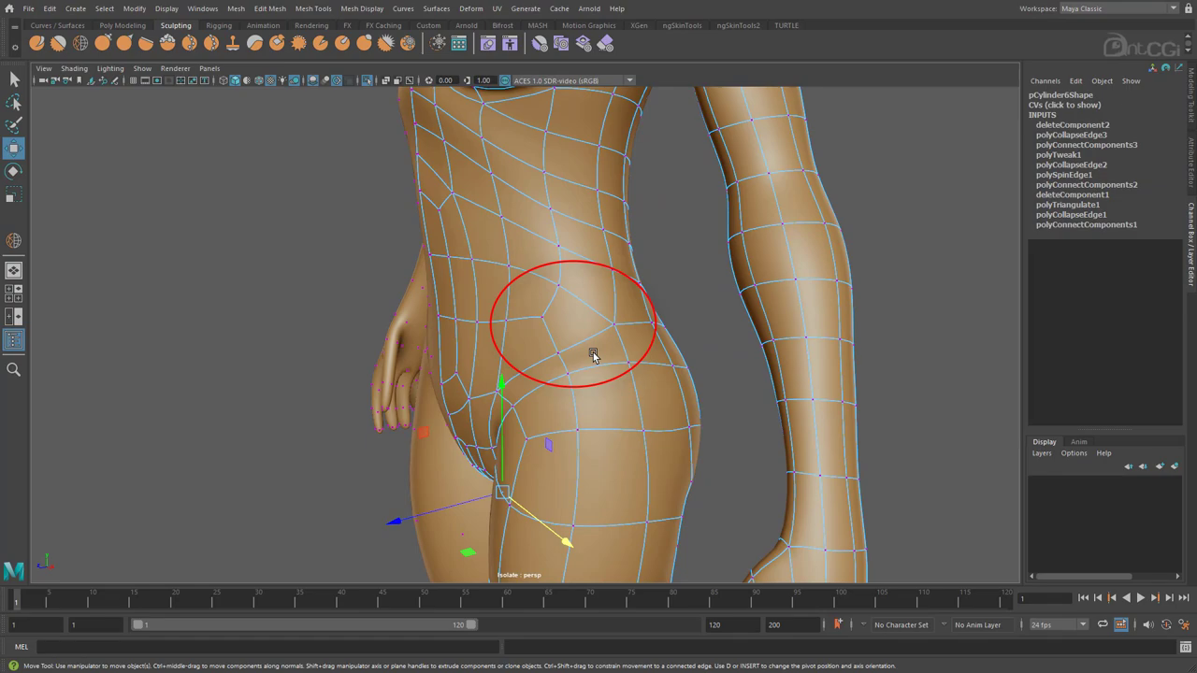
# - Triangulate the diamond-shaped face at the side of the hip and spin its dividing edge once
pyautogui.press('F11')
pyautogui.click(566, 317)
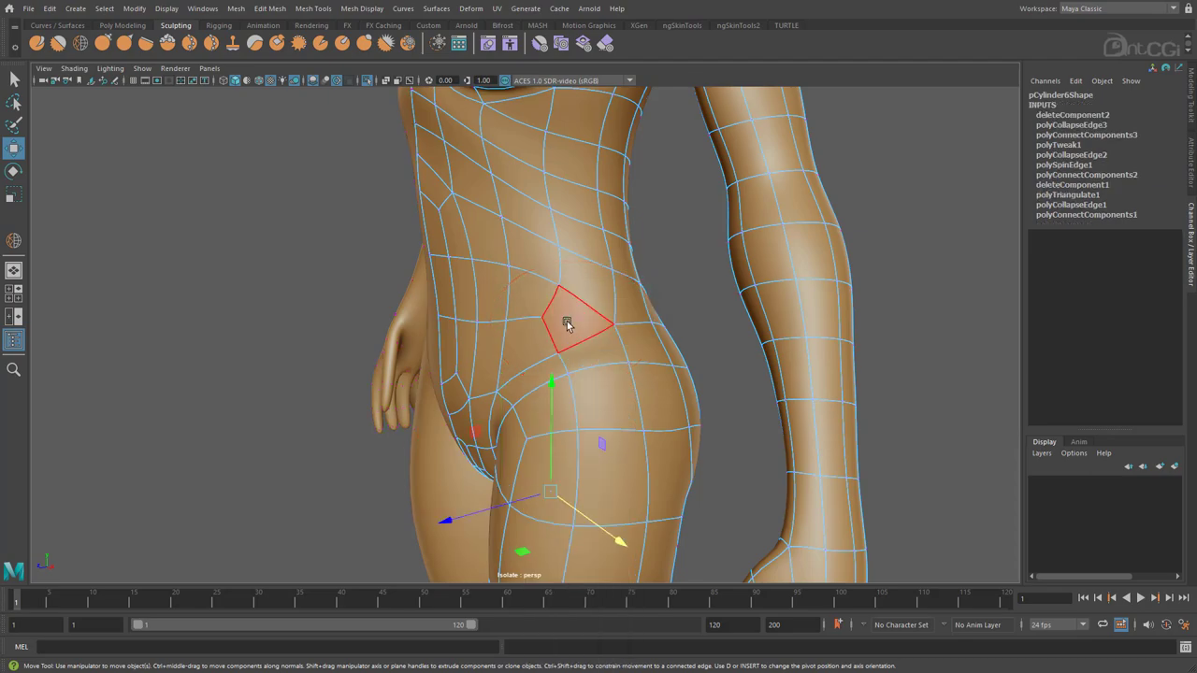
pyautogui.keyDown('shift'); pyautogui.rightClick(567, 322); pyautogui.keyUp('shift')
pyautogui.click(556, 457)
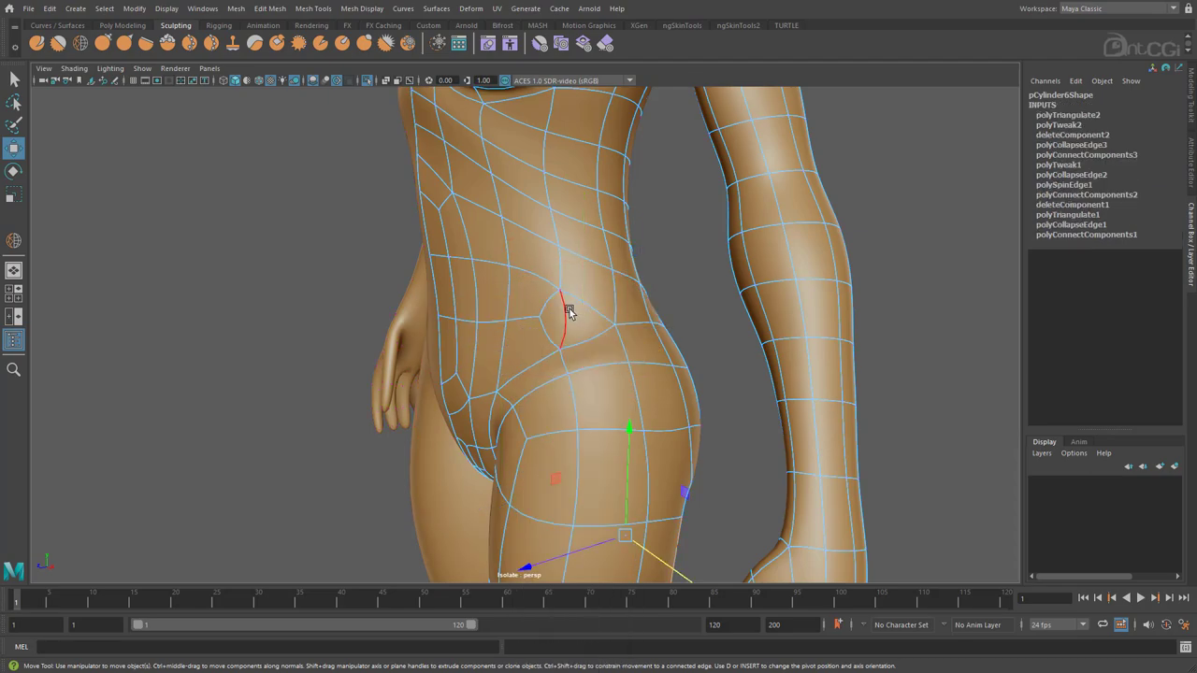
pyautogui.hotkey('ctrl', 'alt', 'Right')
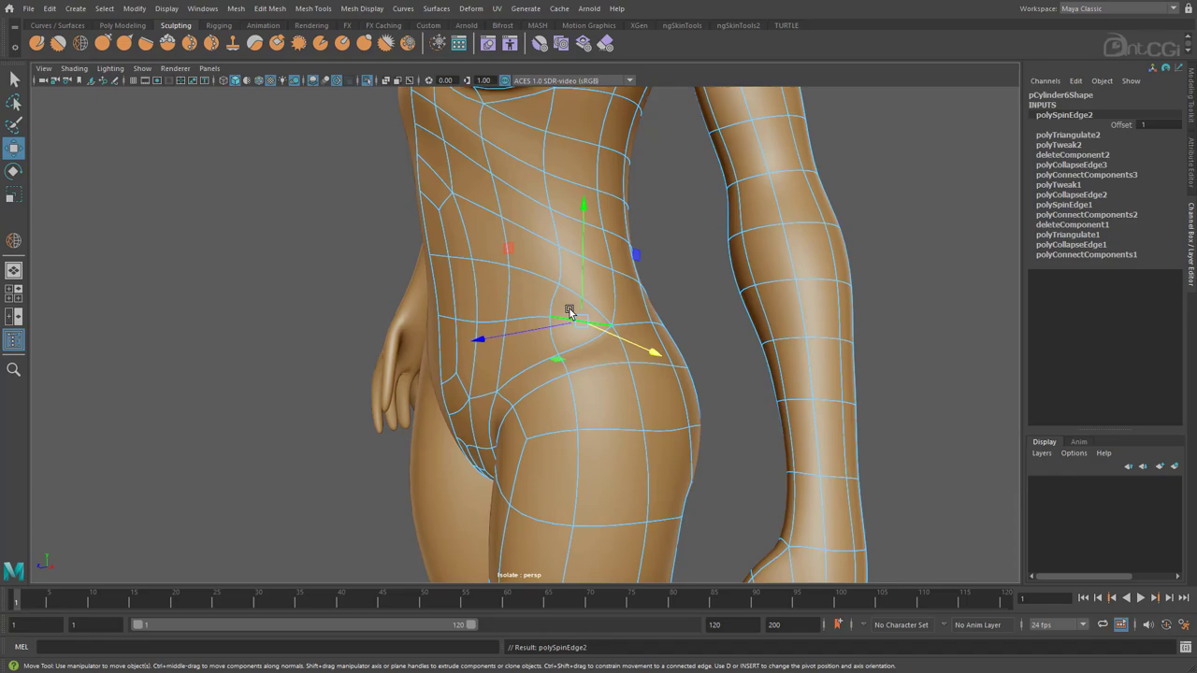
pyautogui.keyDown('alt'); pyautogui.moveTo(630, 361); pyautogui.dragTo(444, 352); pyautogui.keyUp('alt')
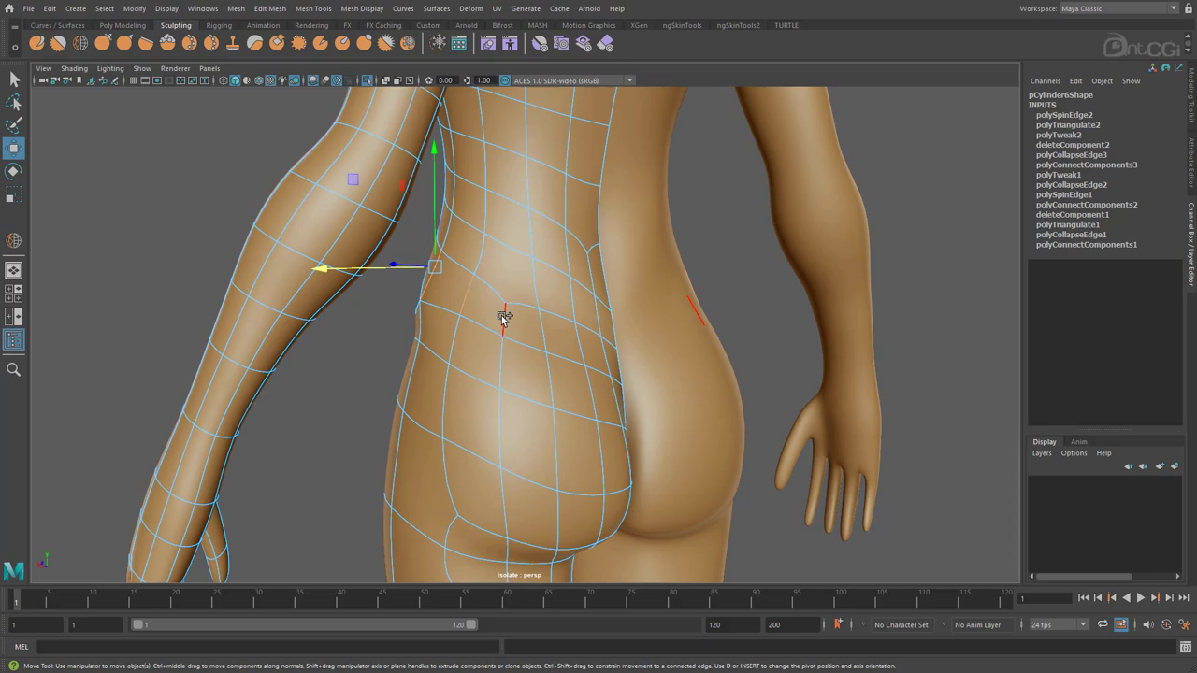
# - Connect an edge row around the waist from the lower back and remove the leftover diagonal edge at the side
pyautogui.keyDown('shift'); pyautogui.moveTo(503, 318); pyautogui.dragTo(495, 497, button='right'); pyautogui.keyUp('shift')
pyautogui.keyDown('shift'); pyautogui.moveTo(494, 496); pyautogui.dragTo(495, 496, button='right'); pyautogui.keyUp('shift')
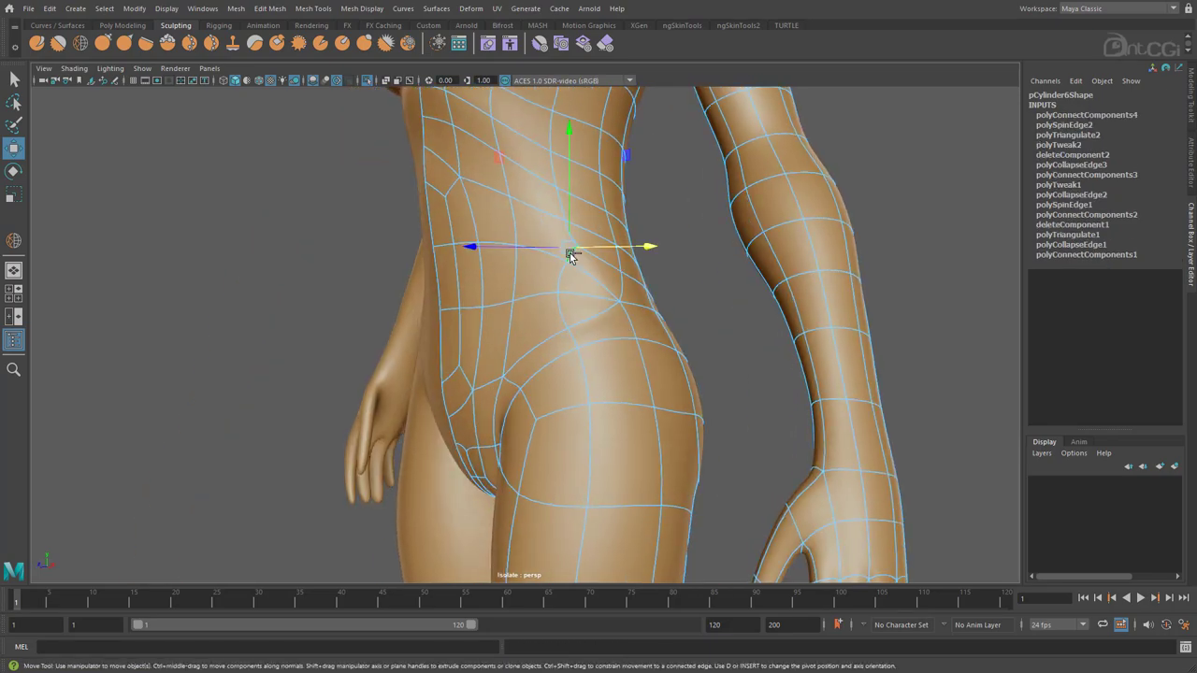
pyautogui.keyDown('shift'); pyautogui.moveTo(571, 255); pyautogui.dragTo(606, 195, button='right'); pyautogui.keyUp('shift')
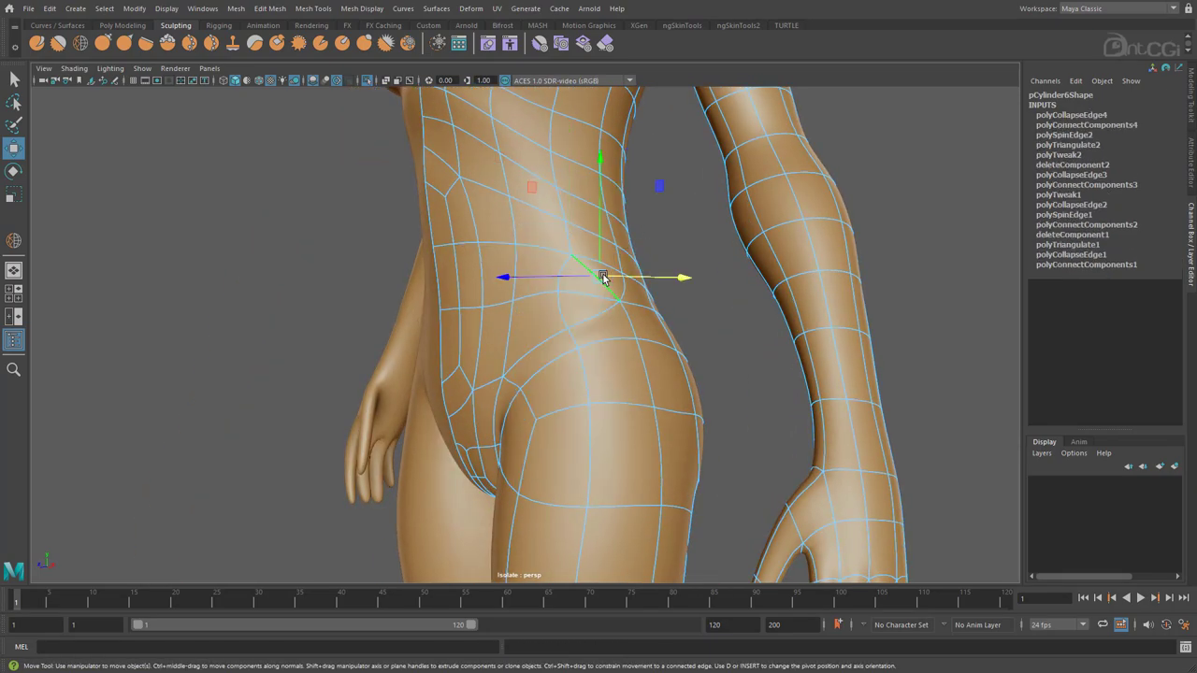
pyautogui.press('Delete')
# - Collapse the short edge at the front of the hip and spin the adjacent edge twice to run crosswise
pyautogui.keyDown('alt'); pyautogui.moveTo(603, 277); pyautogui.dragTo(593, 389); pyautogui.keyUp('alt')
pyautogui.click(594, 320)
pyautogui.keyDown('shift'); pyautogui.rightClick(594, 290); pyautogui.keyUp('shift')
pyautogui.click(668, 287)
pyautogui.keyDown('alt'); pyautogui.moveTo(655, 412); pyautogui.dragTo(530, 353); pyautogui.keyUp('alt')
pyautogui.hotkey('ctrl', 'alt', 'Right')
pyautogui.hotkey('ctrl', 'alt', 'Right')
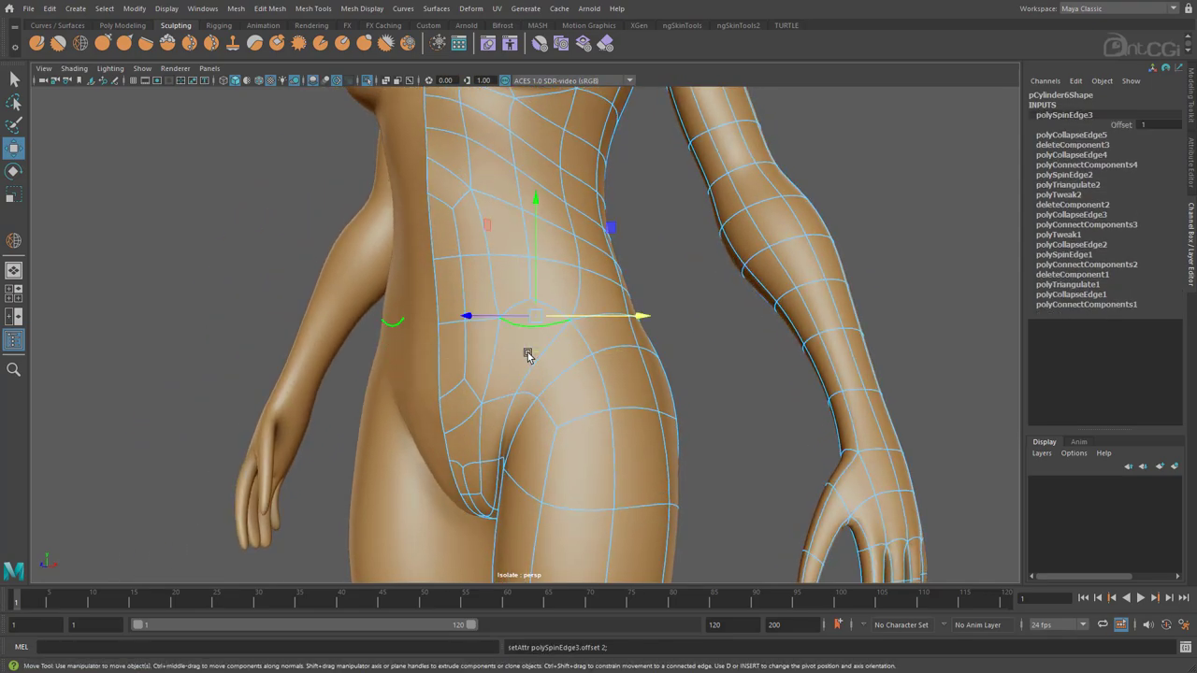
pyautogui.keyDown('alt'); pyautogui.moveTo(528, 356); pyautogui.dragTo(559, 343); pyautogui.keyUp('alt')
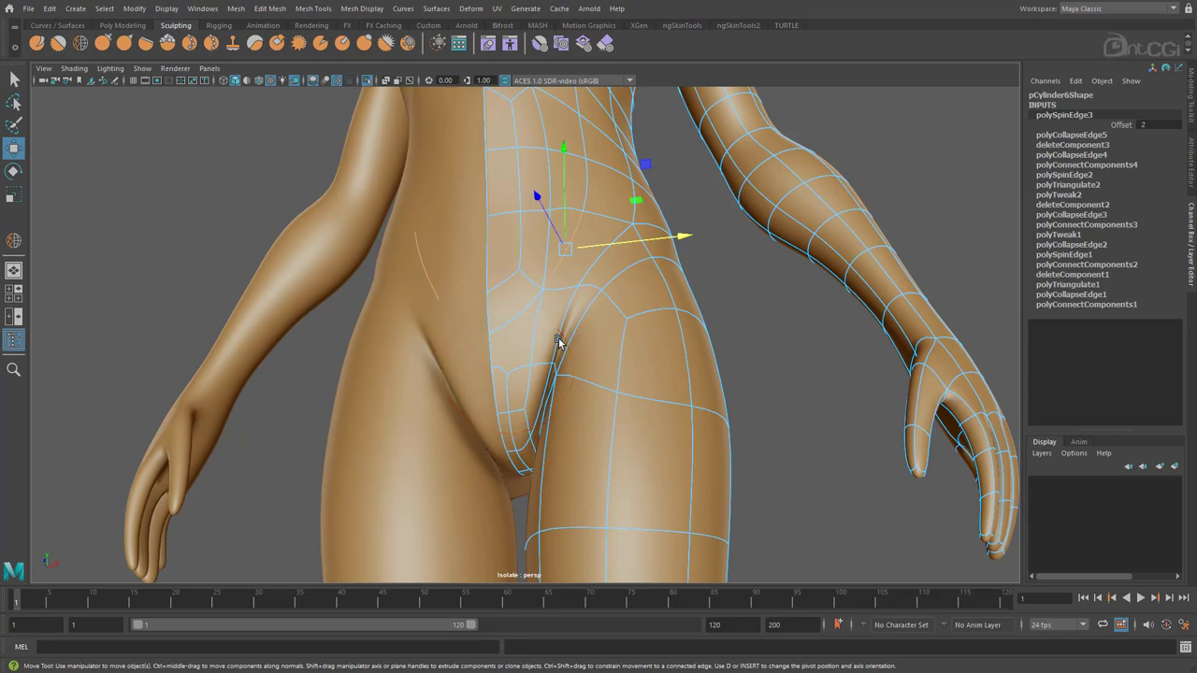
# - Connect an edge line down the front of the pelvis beside the groin crease and collapse its leftover short edges
pyautogui.click(593, 217)
pyautogui.keyDown('shift'); pyautogui.moveTo(538, 375); pyautogui.dragTo(560, 398, button='right'); pyautogui.keyUp('shift')
pyautogui.click(590, 221)
pyautogui.keyDown('shift'); pyautogui.moveTo(591, 219); pyautogui.dragTo(593, 166, button='right'); pyautogui.keyUp('shift')
pyautogui.keyDown('alt'); pyautogui.moveTo(534, 427); pyautogui.dragTo(695, 392, button='right'); pyautogui.keyUp('alt')
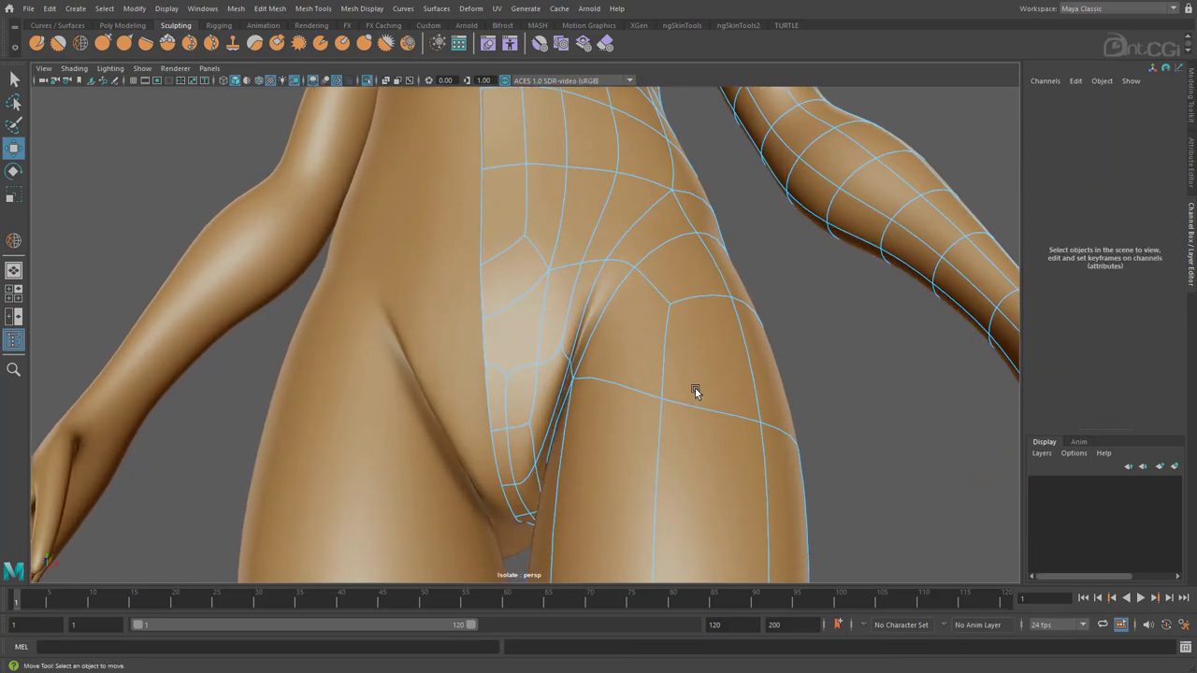
pyautogui.click(533, 370)
pyautogui.keyDown('shift'); pyautogui.moveTo(533, 360); pyautogui.dragTo(529, 432, button='right'); pyautogui.keyUp('shift')
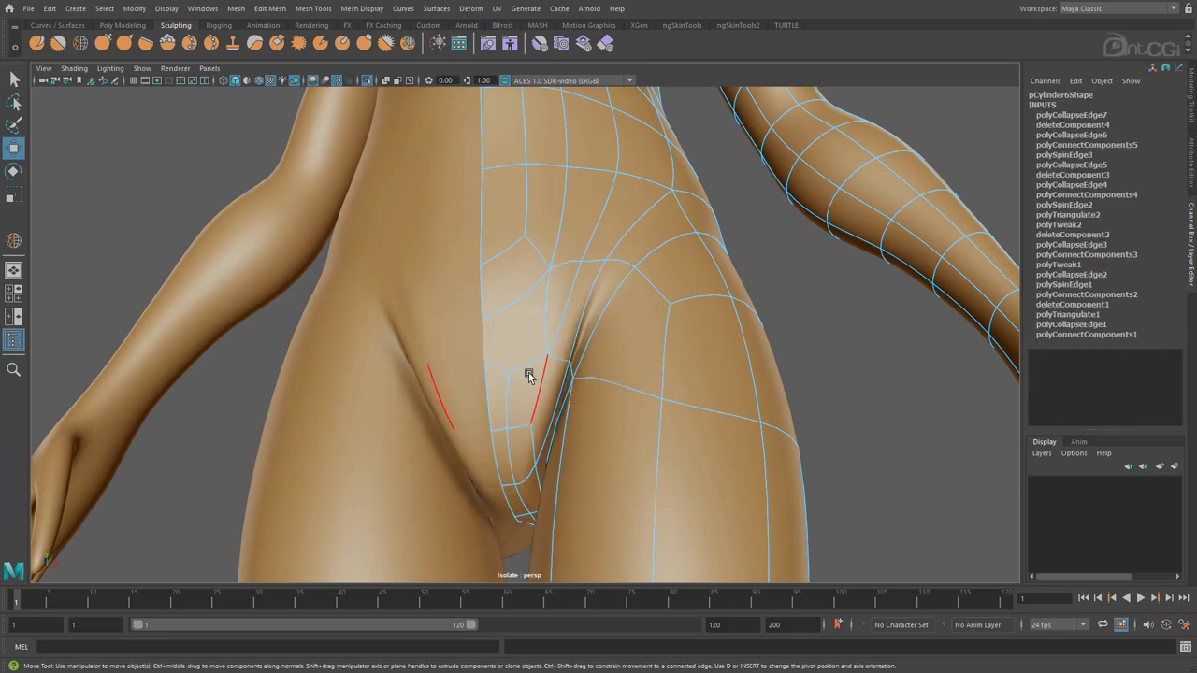
# - Triangulate the face at the lower front of the pelvis, spin its dividing edge and remove the surplus edges
pyautogui.click(524, 349)
pyautogui.moveTo(528, 369); pyautogui.dragTo(505, 485, button='right')
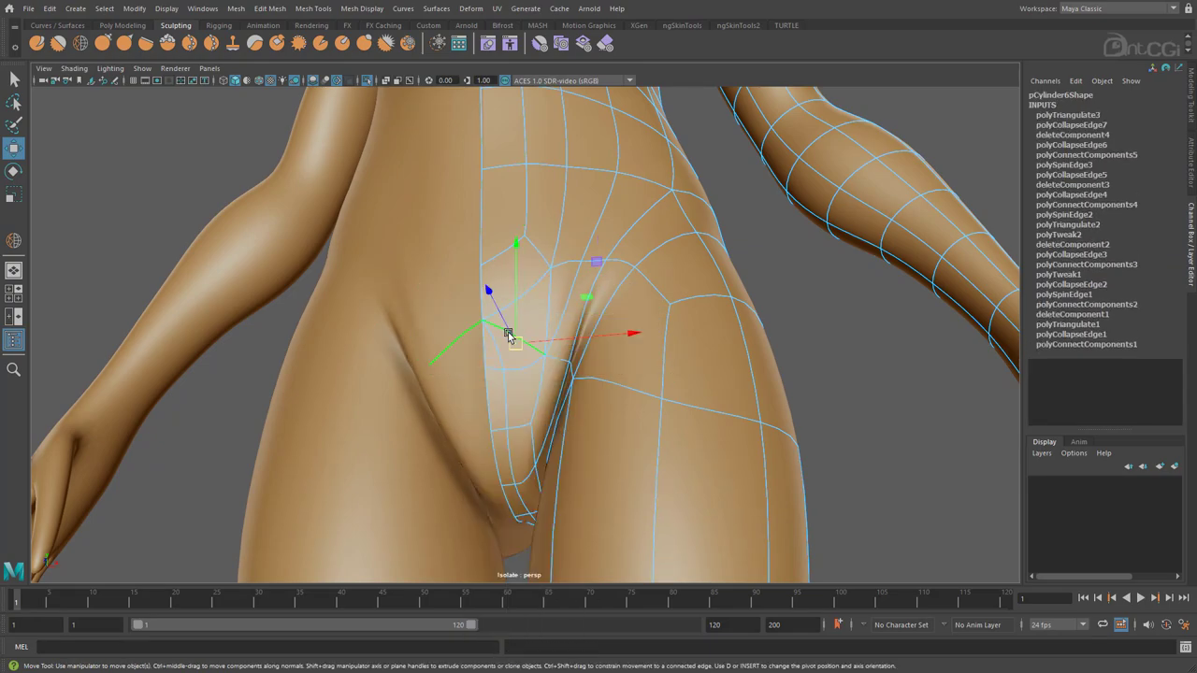
pyautogui.hotkey('ctrl', 'alt', 'Right')
pyautogui.click(495, 342)
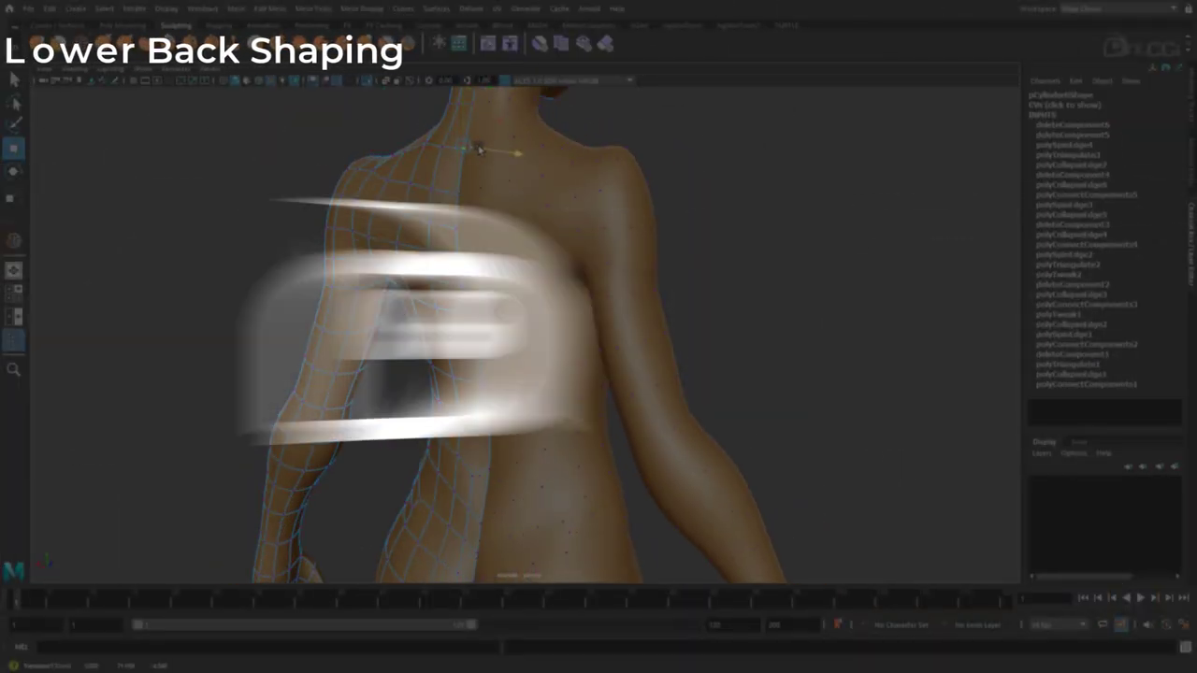
# - Connect a row of edges through the lower back beside the spine and collapse the neighbouring short edge
pyautogui.click(497, 428)
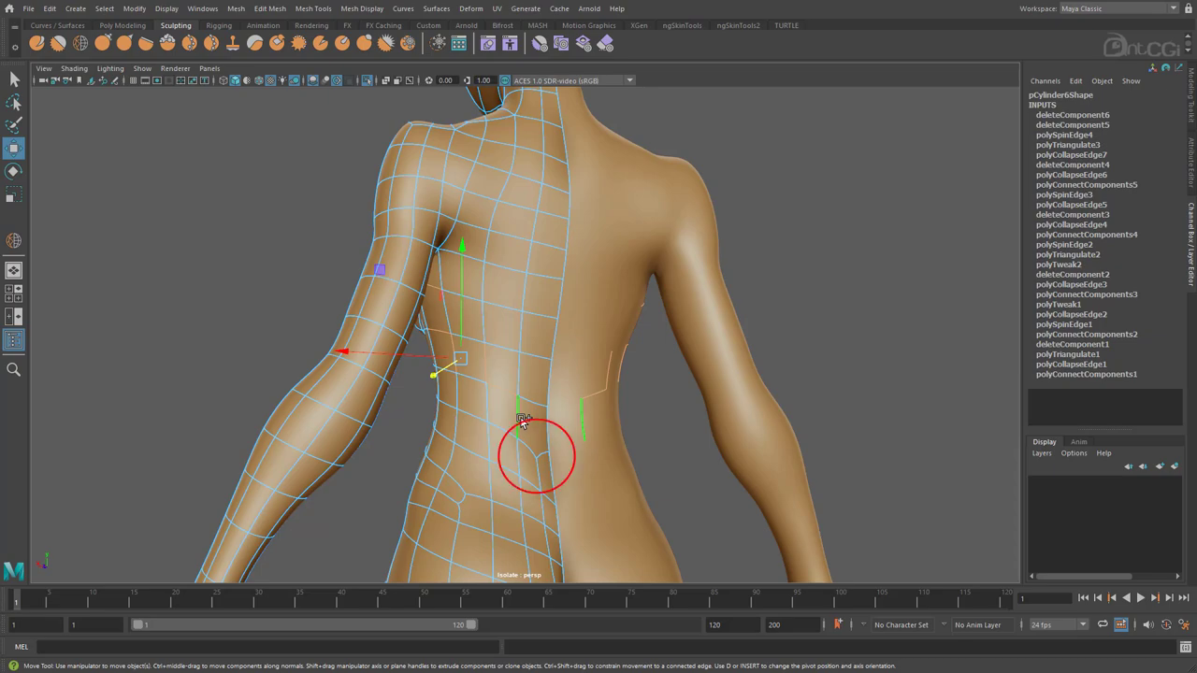
pyautogui.keyDown('shift'); pyautogui.moveTo(535, 454); pyautogui.dragTo(535, 613, button='right'); pyautogui.keyUp('shift')
pyautogui.keyDown('shift'); pyautogui.moveTo(532, 452); pyautogui.dragTo(593, 409, button='right'); pyautogui.keyUp('shift')
pyautogui.keyDown('alt'); pyautogui.moveTo(512, 484); pyautogui.dragTo(457, 480); pyautogui.keyUp('alt')
pyautogui.keyDown('alt'); pyautogui.moveTo(458, 480); pyautogui.dragTo(521, 409, button='middle'); pyautogui.keyUp('alt')
pyautogui.keyDown('alt'); pyautogui.moveTo(520, 409); pyautogui.dragTo(611, 358, button='right'); pyautogui.keyUp('alt')
pyautogui.keyDown('alt'); pyautogui.moveTo(611, 357); pyautogui.dragTo(556, 358); pyautogui.keyUp('alt')
# - Triangulate the face beside the spine on the lower back, spin its dividing edge and delete the surplus edge
pyautogui.moveTo(556, 357); pyautogui.dragTo(558, 397, button='right')
pyautogui.click(604, 338)
pyautogui.keyDown('shift'); pyautogui.moveTo(557, 338); pyautogui.dragTo(554, 357, button='right'); pyautogui.keyUp('shift')
pyautogui.keyDown('shift'); pyautogui.moveTo(530, 576); pyautogui.dragTo(543, 474, button='right'); pyautogui.keyUp('shift')
pyautogui.moveTo(579, 365); pyautogui.dragTo(580, 331, button='right')
pyautogui.click(597, 339)
pyautogui.hotkey('ctrl', 'alt', 'Right')
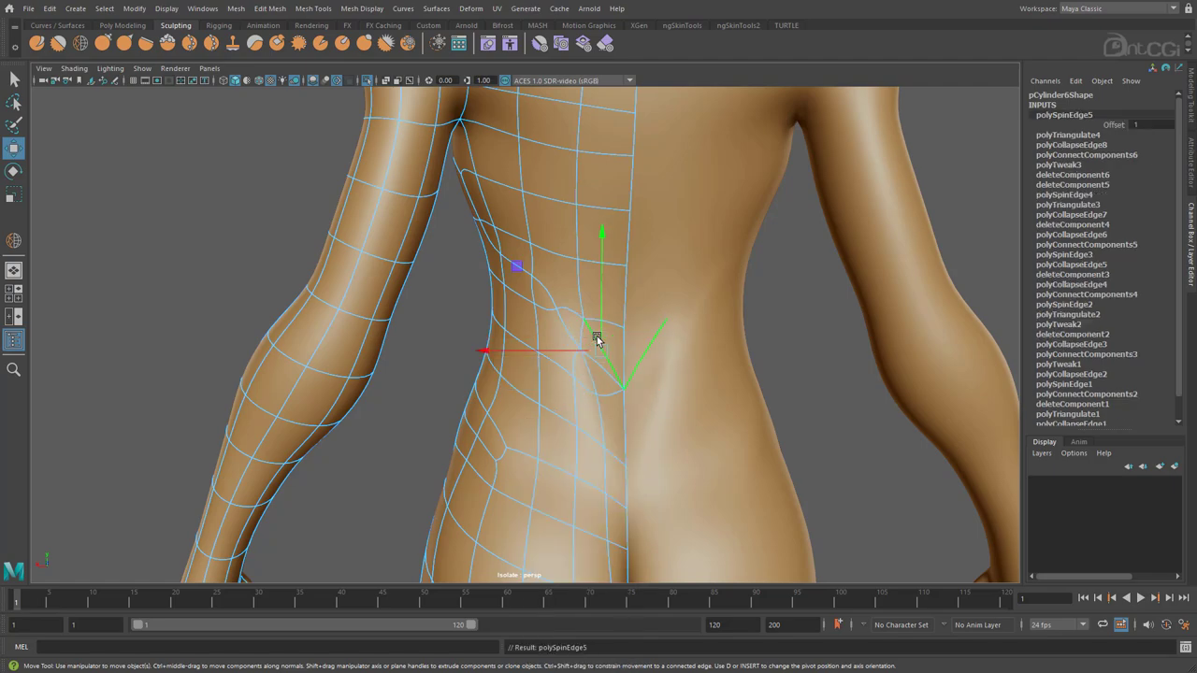
pyautogui.click(601, 368)
pyautogui.press('Delete')
# - Triangulate the next face outward on the lower back and spin its edges to redirect the loop
pyautogui.moveTo(580, 339); pyautogui.dragTo(558, 489, button='right')
pyautogui.click(560, 352)
pyautogui.moveTo(584, 374); pyautogui.dragTo(587, 342, button='right')
pyautogui.click(549, 334)
pyautogui.hotkey('ctrl', 'alt', 'Right')
pyautogui.click(557, 349)
pyautogui.press('Delete')
pyautogui.hotkey('ctrl', 'z')
pyautogui.hotkey('ctrl', 'alt', 'Right')
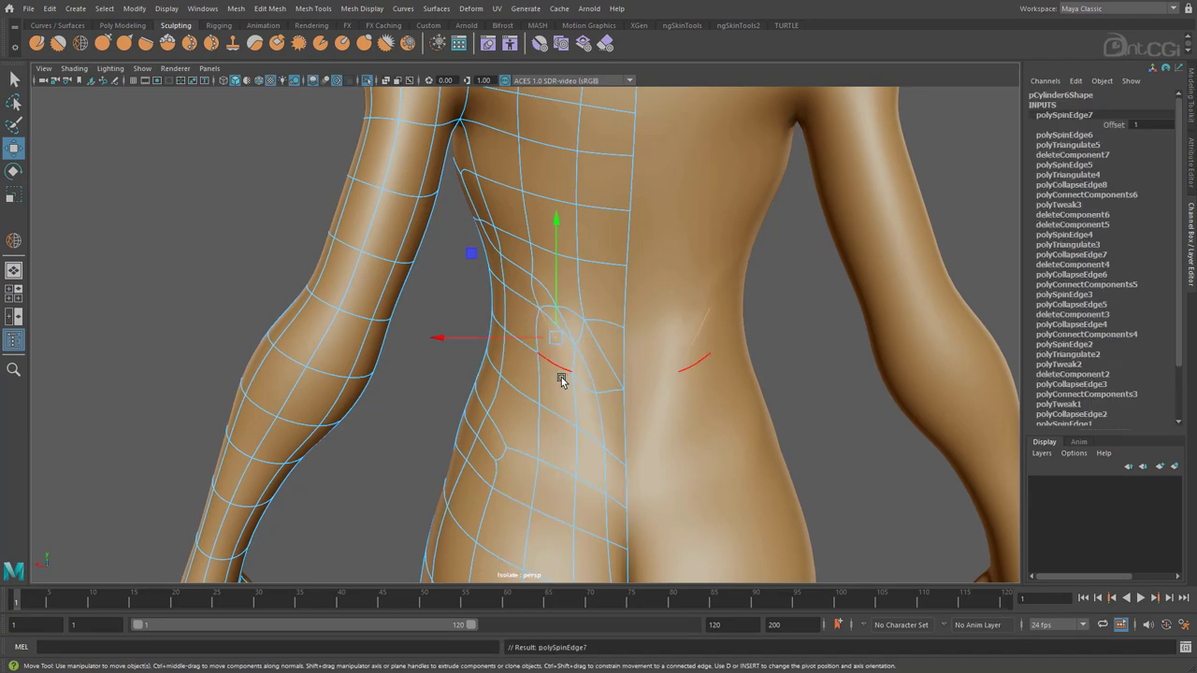
# - Delete the surplus edge on the lower back and collapse the short edge above it
pyautogui.click(591, 388)
pyautogui.press('Delete')
pyautogui.click(567, 326)
pyautogui.keyDown('shift'); pyautogui.moveTo(567, 326); pyautogui.dragTo(603, 292, button='right'); pyautogui.keyUp('shift')
pyautogui.keyDown('alt'); pyautogui.moveTo(616, 397); pyautogui.dragTo(631, 396); pyautogui.keyUp('alt')
# - Delete the body mesh's construction history
pyautogui.moveTo(528, 272); pyautogui.dragTo(565, 235, button='right')
pyautogui.click(50, 8)
pyautogui.moveTo(121, 158)
pyautogui.click(272, 158)
# - Collapse the short edge at the upper end of the redirected loop on the lower back
pyautogui.keyDown('alt'); pyautogui.moveTo(566, 363); pyautogui.dragTo(583, 364); pyautogui.keyUp('alt')
pyautogui.moveTo(552, 337); pyautogui.dragTo(585, 367, button='right')
pyautogui.click(534, 323)
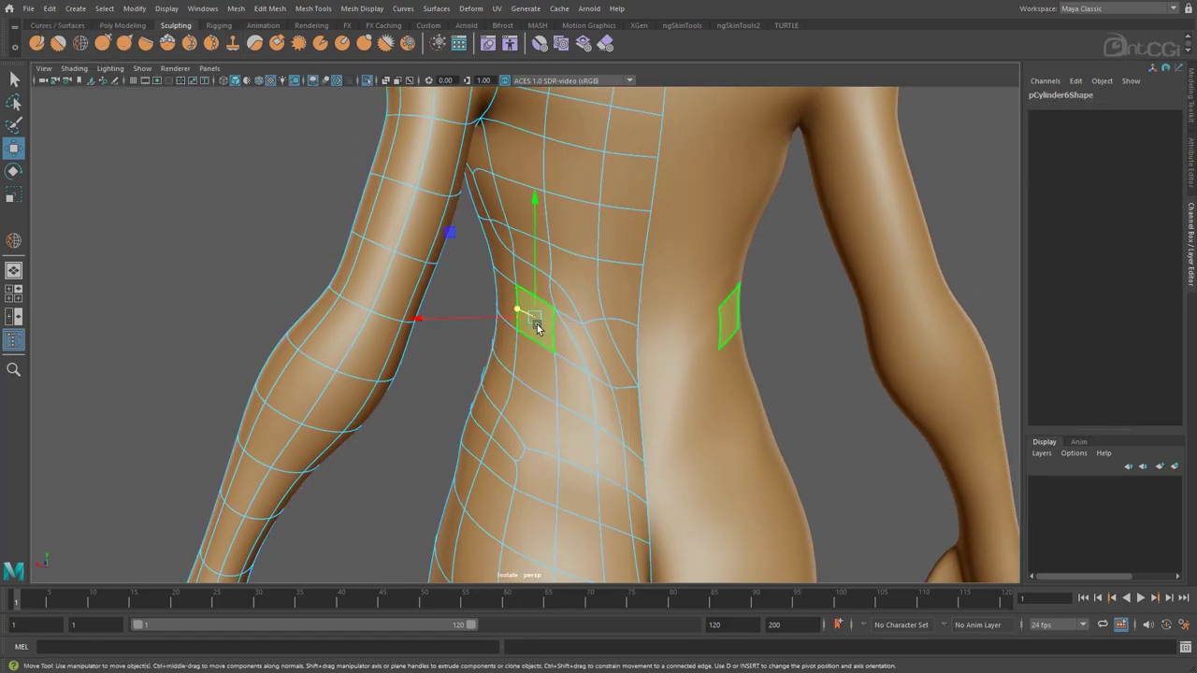
pyautogui.click(571, 298)
pyautogui.keyDown('shift'); pyautogui.moveTo(572, 298); pyautogui.dragTo(622, 259, button='right'); pyautogui.keyUp('shift')
pyautogui.keyDown('alt'); pyautogui.moveTo(613, 400); pyautogui.dragTo(627, 405); pyautogui.keyUp('alt')
pyautogui.keyDown('alt'); pyautogui.moveTo(567, 382); pyautogui.dragTo(628, 379); pyautogui.keyUp('alt')
pyautogui.click(521, 233)
pyautogui.keyDown('shift'); pyautogui.moveTo(521, 233); pyautogui.dragTo(568, 196, button='right'); pyautogui.keyUp('shift')
pyautogui.moveTo(550, 224)
pyautogui.keyDown('alt'); pyautogui.mouseDown()
pyautogui.moveTo(706, 234)
pyautogui.moveTo(622, 315)
pyautogui.moveTo(543, 229)
pyautogui.mouseUp(); pyautogui.keyUp('alt')
pyautogui.hotkey('ctrl', 'z')
# - Connect an edge line through the side of the back above the waist and collapse the short edge beside it
pyautogui.keyDown('shift'); pyautogui.click(539, 214); pyautogui.keyUp('shift')
pyautogui.keyDown('shift'); pyautogui.moveTo(598, 266); pyautogui.dragTo(608, 447, button='right'); pyautogui.keyUp('shift')
pyautogui.keyDown('shift'); pyautogui.moveTo(552, 250); pyautogui.dragTo(598, 214, button='right'); pyautogui.keyUp('shift')
pyautogui.keyDown('alt'); pyautogui.moveTo(599, 214); pyautogui.dragTo(489, 298); pyautogui.keyUp('alt')
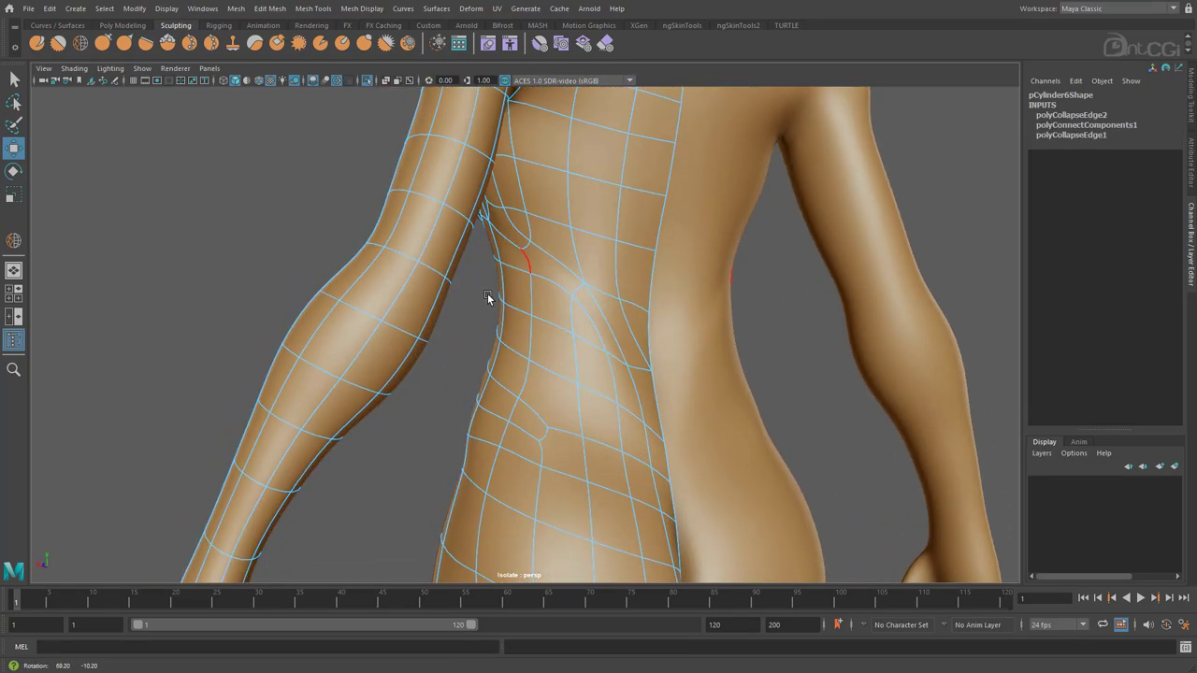
# - Collapse the remaining short edges one by one along the loop around the side of the waist
pyautogui.click(523, 262)
pyautogui.keyDown('shift'); pyautogui.moveTo(524, 262); pyautogui.dragTo(571, 225, button='right'); pyautogui.keyUp('shift')
pyautogui.keyDown('alt'); pyautogui.moveTo(570, 225); pyautogui.dragTo(687, 220); pyautogui.keyUp('alt')
pyautogui.click(577, 212)
pyautogui.keyDown('shift'); pyautogui.moveTo(578, 211); pyautogui.dragTo(623, 173, button='right'); pyautogui.keyUp('shift')
pyautogui.keyDown('alt'); pyautogui.moveTo(623, 173); pyautogui.dragTo(647, 182); pyautogui.keyUp('alt')
pyautogui.click(505, 237)
pyautogui.keyDown('shift'); pyautogui.moveTo(538, 250); pyautogui.dragTo(592, 216, button='right'); pyautogui.keyUp('shift')
# - Connect an edge line through the lower back between the waist and the spine and collapse the adjoining short edge
pyautogui.keyDown('alt'); pyautogui.moveTo(576, 280); pyautogui.dragTo(422, 312); pyautogui.keyUp('alt')
pyautogui.keyDown('alt'); pyautogui.moveTo(548, 426); pyautogui.dragTo(559, 383); pyautogui.keyUp('alt')
pyautogui.click(558, 380)
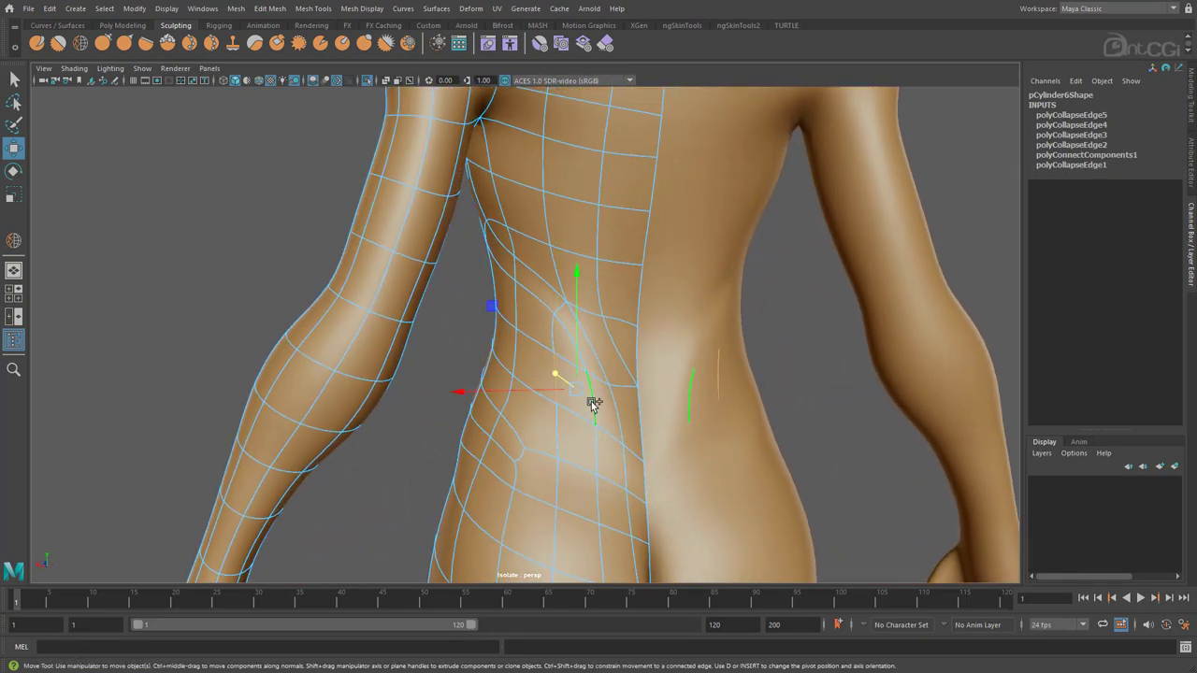
pyautogui.keyDown('shift'); pyautogui.click(638, 420); pyautogui.keyUp('shift')
pyautogui.keyDown('shift'); pyautogui.moveTo(633, 415); pyautogui.dragTo(630, 526, button='right'); pyautogui.keyUp('shift')
pyautogui.click(554, 368)
pyautogui.keyDown('shift'); pyautogui.moveTo(543, 362); pyautogui.dragTo(622, 335, button='right'); pyautogui.keyUp('shift')
# - Delete the leftover edge along the redirected loop on the lower back and adjust the vertex beside it
pyautogui.keyDown('alt'); pyautogui.moveTo(584, 420); pyautogui.dragTo(576, 386); pyautogui.keyUp('alt')
pyautogui.click(581, 341)
pyautogui.moveTo(582, 341); pyautogui.dragTo(483, 360)
pyautogui.click(497, 341)
pyautogui.keyDown('alt'); pyautogui.moveTo(559, 498); pyautogui.dragTo(536, 425, button='middle'); pyautogui.keyUp('alt')
pyautogui.moveTo(536, 425)
pyautogui.keyDown('alt'); pyautogui.mouseDown()
pyautogui.moveTo(551, 417)
pyautogui.moveTo(531, 416)
pyautogui.mouseUp(); pyautogui.keyUp('alt')
# - Connect an edge line from the side of the waist into the lower back and collapse its short outer edge
pyautogui.click(482, 385)
pyautogui.keyDown('shift'); pyautogui.click(570, 411); pyautogui.keyUp('shift')
pyautogui.keyDown('shift'); pyautogui.moveTo(611, 436); pyautogui.dragTo(610, 546, button='right'); pyautogui.keyUp('shift')
pyautogui.click(477, 387)
pyautogui.keyDown('shift'); pyautogui.moveTo(479, 387); pyautogui.dragTo(552, 363, button='right'); pyautogui.keyUp('shift')
# - Collapse the diagonal edge on the side of the back above the waist
pyautogui.keyDown('alt'); pyautogui.moveTo(510, 417); pyautogui.dragTo(530, 374); pyautogui.keyUp('alt')
pyautogui.click(537, 318)
pyautogui.keyDown('alt'); pyautogui.moveTo(545, 326); pyautogui.dragTo(479, 374); pyautogui.keyUp('alt')
pyautogui.keyDown('alt'); pyautogui.moveTo(479, 374); pyautogui.dragTo(482, 463, button='middle'); pyautogui.keyUp('alt')
pyautogui.scroll(3, 480, 374)
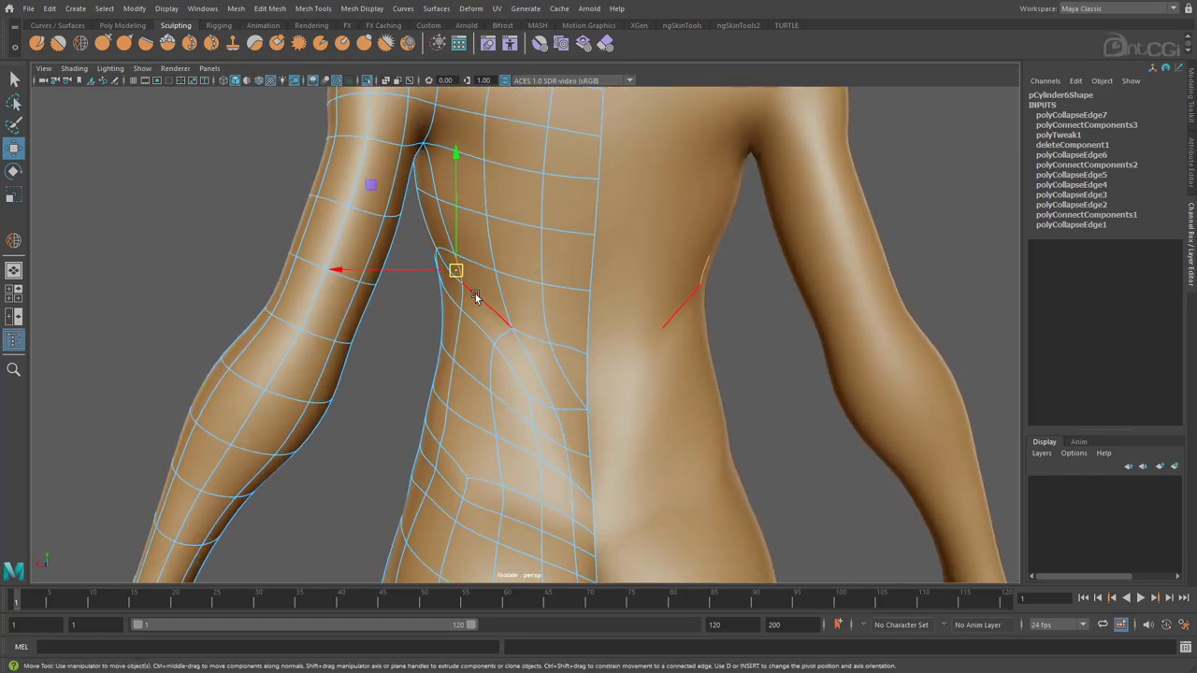
pyautogui.click(482, 300)
pyautogui.keyDown('shift'); pyautogui.moveTo(482, 300); pyautogui.dragTo(547, 277, button='right'); pyautogui.keyUp('shift')
# - Connect another edge line around the side of the back and clear the leftover edges along the redirected loop
pyautogui.keyDown('alt'); pyautogui.moveTo(510, 313); pyautogui.dragTo(536, 351); pyautogui.keyUp('alt')
pyautogui.keyDown('alt'); pyautogui.moveTo(462, 305); pyautogui.dragTo(598, 269); pyautogui.keyUp('alt')
pyautogui.keyDown('shift'); pyautogui.click(601, 267); pyautogui.keyUp('shift')
pyautogui.keyDown('shift'); pyautogui.moveTo(601, 268); pyautogui.dragTo(605, 448, button='right'); pyautogui.keyUp('shift')
pyautogui.keyDown('alt'); pyautogui.moveTo(617, 441); pyautogui.dragTo(552, 412); pyautogui.keyUp('alt')
pyautogui.keyDown('shift'); pyautogui.moveTo(567, 296); pyautogui.dragTo(568, 297, button='right'); pyautogui.keyUp('shift')
pyautogui.click(505, 454)
pyautogui.keyDown('alt'); pyautogui.moveTo(526, 455); pyautogui.dragTo(481, 420); pyautogui.keyUp('alt')
pyautogui.keyDown('alt'); pyautogui.moveTo(482, 421); pyautogui.dragTo(374, 326, button='right'); pyautogui.keyUp('alt')
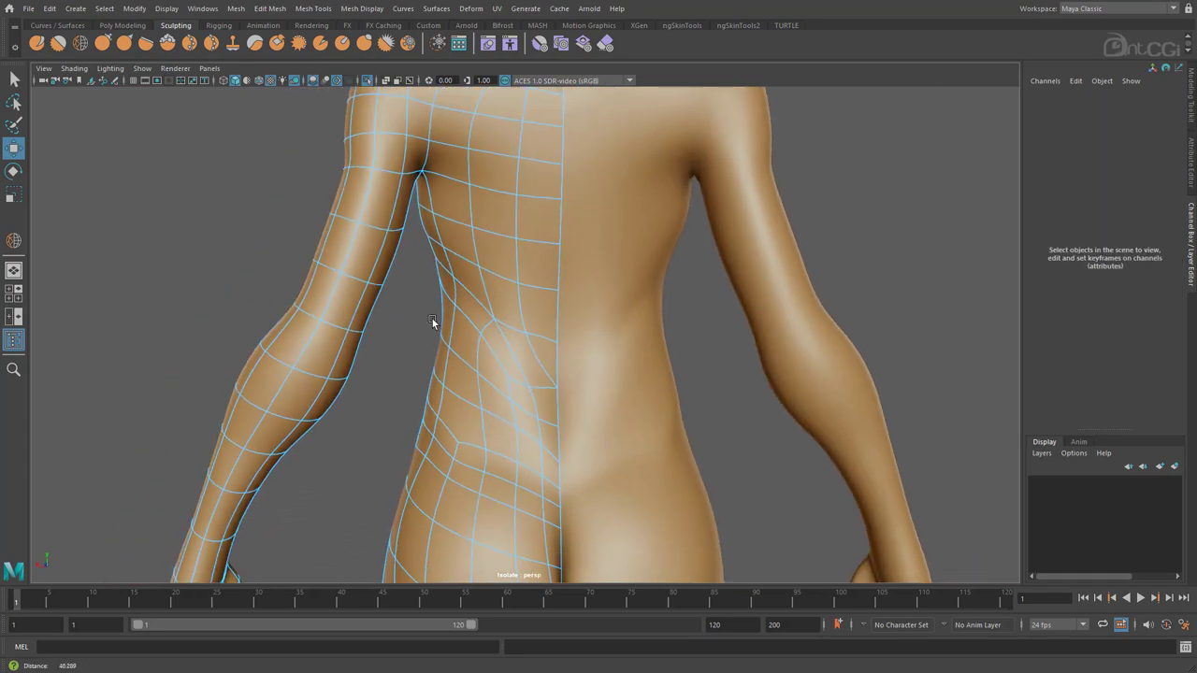
# - Move the vertex on the side of the back vertically and collapse the edge below it near the lower back
pyautogui.keyDown('alt'); pyautogui.moveTo(482, 351); pyautogui.dragTo(487, 419, button='middle'); pyautogui.keyUp('alt')
pyautogui.click(489, 368)
pyautogui.moveTo(491, 335); pyautogui.dragTo(491, 357)
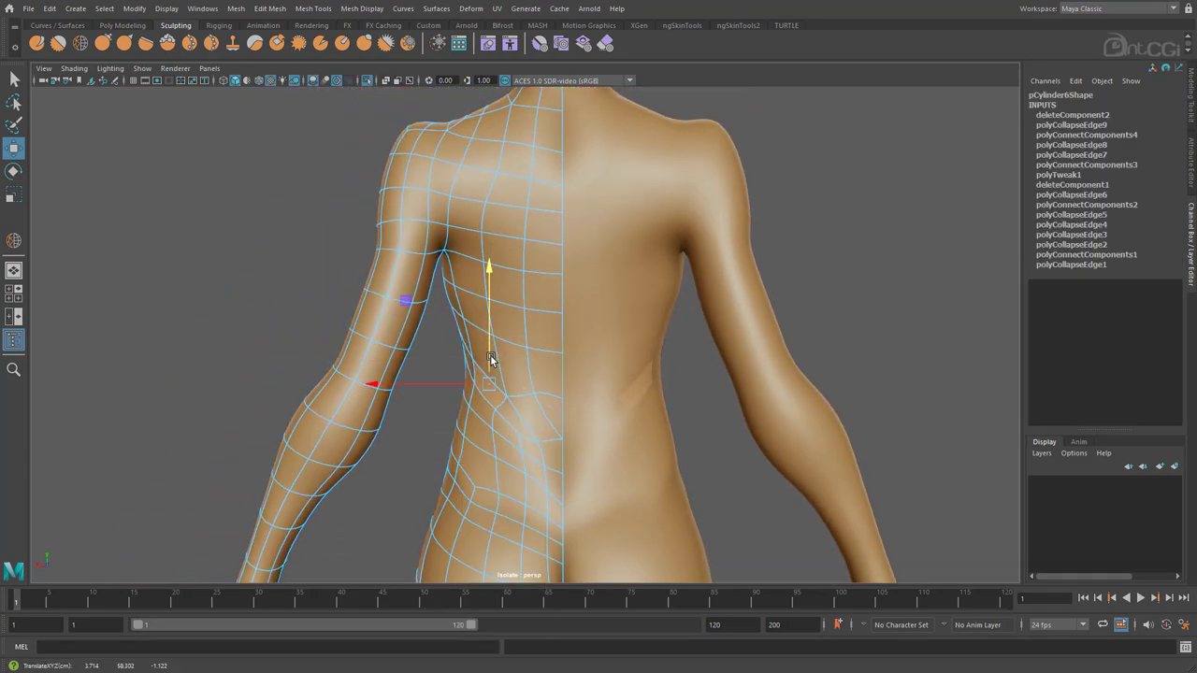
pyautogui.click(505, 408)
pyautogui.keyDown('alt'); pyautogui.moveTo(507, 409); pyautogui.dragTo(525, 295, button='middle'); pyautogui.keyUp('alt')
pyautogui.click(539, 319)
pyautogui.keyDown('shift'); pyautogui.moveTo(540, 319); pyautogui.dragTo(601, 282, button='right'); pyautogui.keyUp('shift')
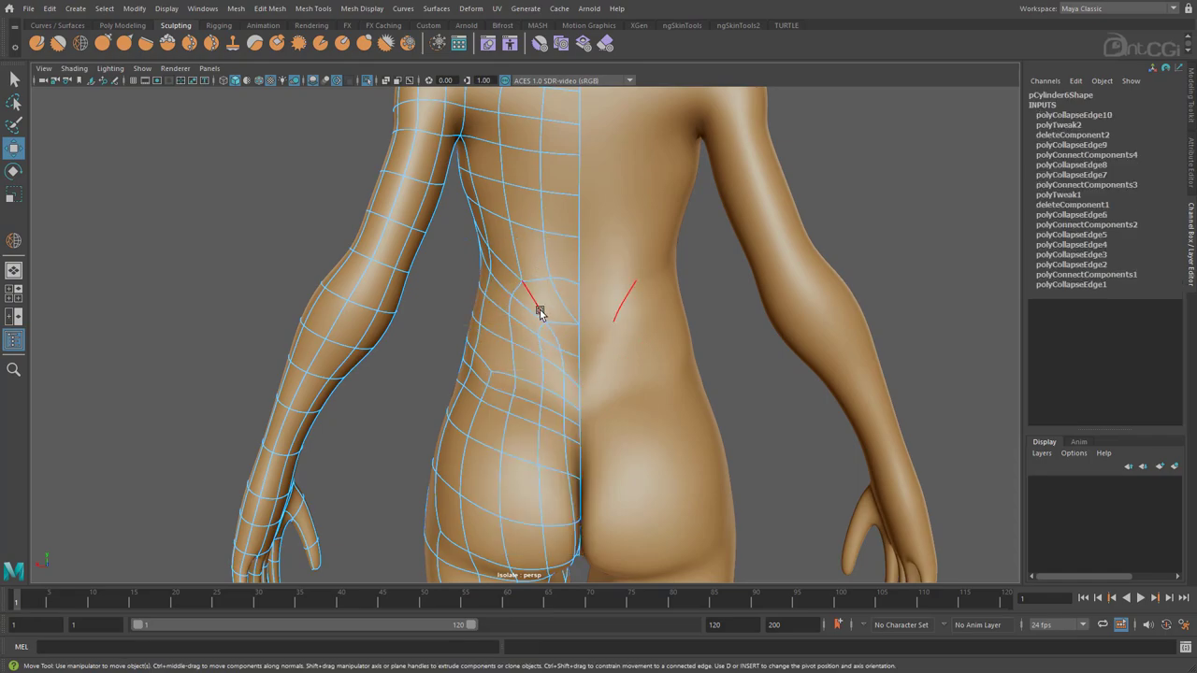
# - Triangulate the face beside the spine at the small of the back and delete the surplus edges around it
pyautogui.click(540, 327)
pyautogui.keyDown('shift'); pyautogui.moveTo(540, 327); pyautogui.dragTo(558, 443, button='right'); pyautogui.keyUp('shift')
pyautogui.click(537, 325)
pyautogui.press('Delete')
pyautogui.click(550, 305)
pyautogui.click(567, 306)
pyautogui.press('Delete')
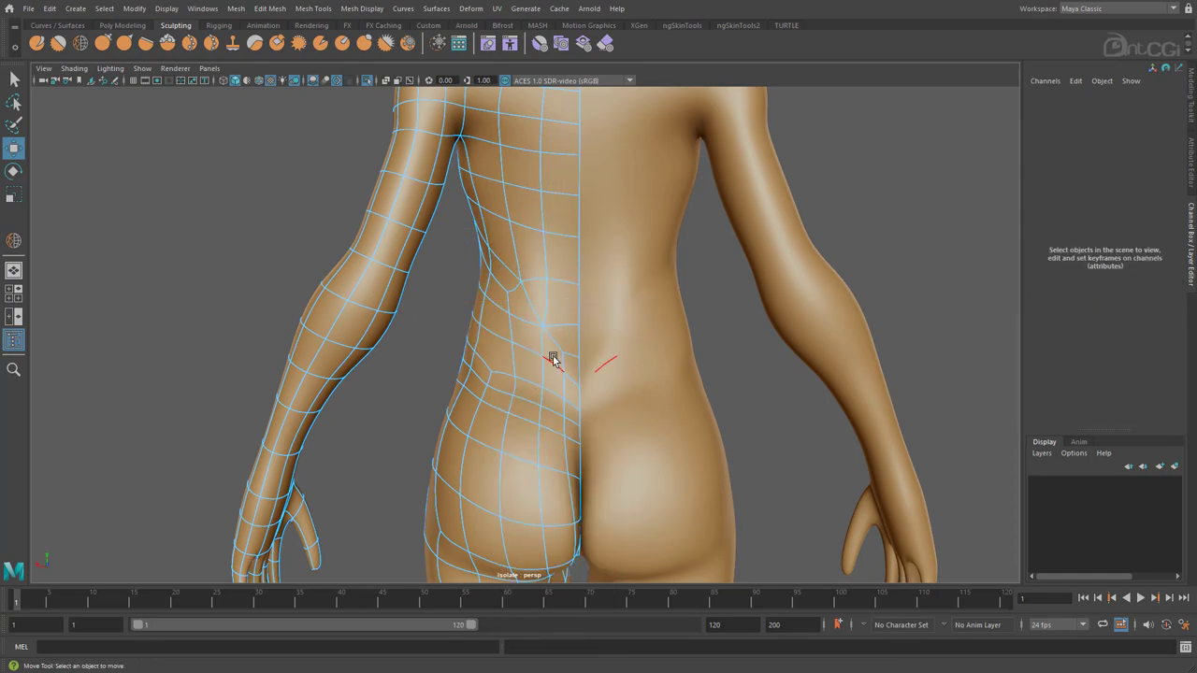
# - Adjust the vertices beside the spine at the small of the back to even out the edge spacing
pyautogui.press('F9')
pyautogui.click(580, 285)
pyautogui.click(532, 277)
pyautogui.keyDown('alt'); pyautogui.moveTo(580, 285); pyautogui.dragTo(550, 301); pyautogui.keyUp('alt')
pyautogui.keyDown('alt'); pyautogui.moveTo(529, 356); pyautogui.dragTo(530, 351); pyautogui.keyUp('alt')
# - Connect the edges between the waist and lower back and collapse the short edge at the line's end
pyautogui.moveTo(531, 351); pyautogui.dragTo(513, 393, button='right')
pyautogui.click(516, 378)
pyautogui.keyDown('shift'); pyautogui.click(511, 346); pyautogui.keyUp('shift')
pyautogui.keyDown('shift'); pyautogui.moveTo(561, 338); pyautogui.dragTo(565, 337, button='right'); pyautogui.keyUp('shift')
pyautogui.keyDown('alt'); pyautogui.moveTo(564, 339); pyautogui.dragTo(522, 355); pyautogui.keyUp('alt')
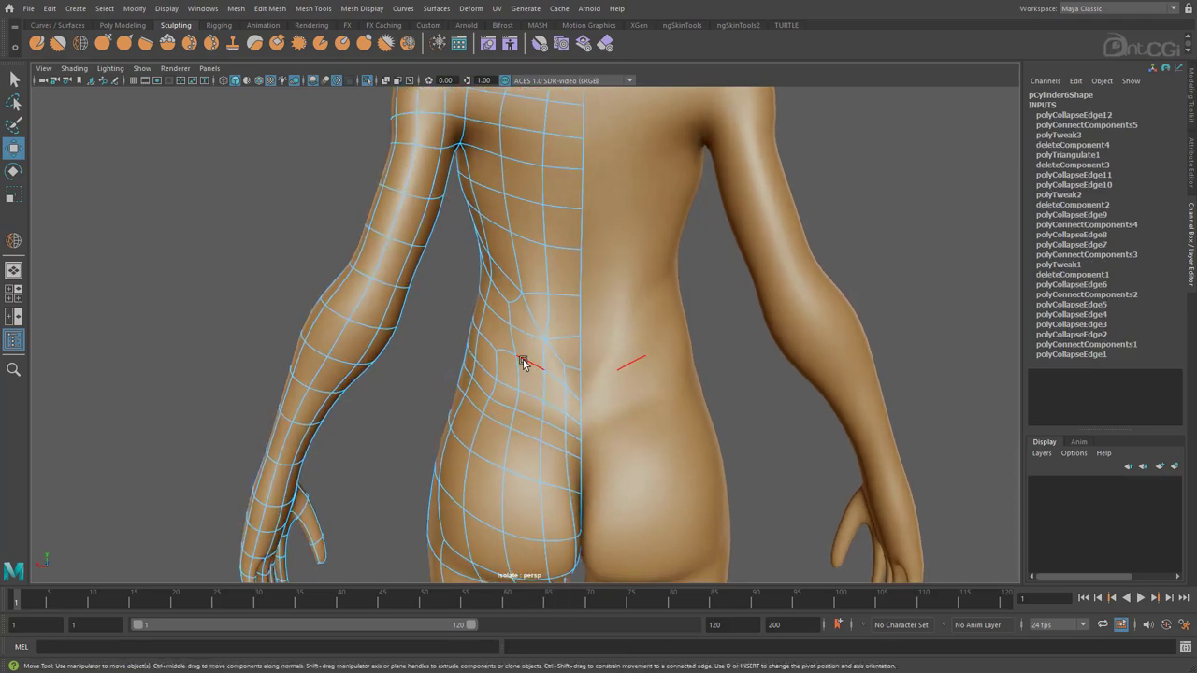
# - Triangulate the face in the middle of the lower back and delete the unwanted edge next to it
pyautogui.moveTo(521, 358); pyautogui.dragTo(522, 385, button='right')
pyautogui.click(530, 325)
pyautogui.keyDown('shift'); pyautogui.moveTo(530, 326); pyautogui.dragTo(524, 454, button='right'); pyautogui.keyUp('shift')
pyautogui.moveTo(526, 411); pyautogui.dragTo(529, 369, button='right')
pyautogui.click(537, 321)
pyautogui.press('Delete')
# - Connect the two edges at the side of the waist to continue the redirected loop
pyautogui.keyDown('alt'); pyautogui.moveTo(536, 320); pyautogui.dragTo(594, 333); pyautogui.keyUp('alt')
pyautogui.keyDown('alt'); pyautogui.moveTo(593, 333); pyautogui.dragTo(655, 347, button='right'); pyautogui.keyUp('alt')
pyautogui.click(499, 286)
pyautogui.keyDown('shift'); pyautogui.click(511, 347); pyautogui.keyUp('shift')
pyautogui.keyDown('shift'); pyautogui.moveTo(511, 347); pyautogui.dragTo(511, 389, button='right'); pyautogui.keyUp('shift')
pyautogui.hotkey('shift', 'z')
pyautogui.hotkey('shift', 'z')
pyautogui.hotkey('shift', 'z')
pyautogui.hotkey('shift', 'z')
pyautogui.scroll(2, 572, 324)
# - Select the whole body mesh and delete its construction history
pyautogui.click(501, 294)
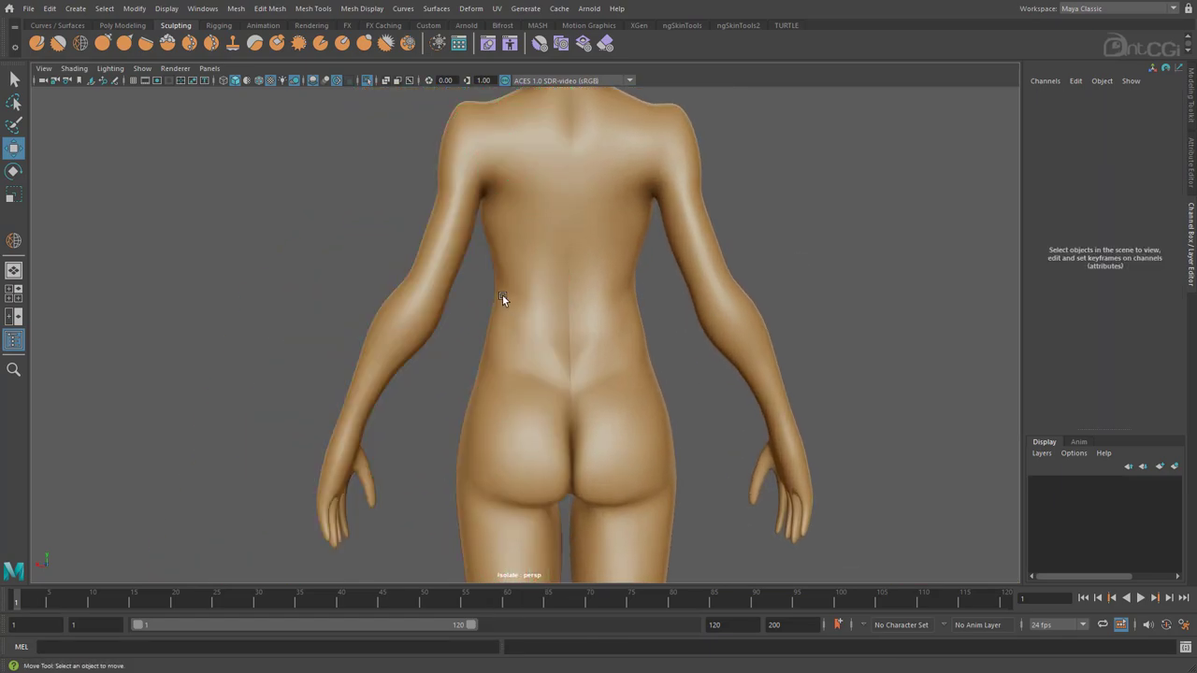
pyautogui.click(440, 272)
pyautogui.click(49, 9)
pyautogui.moveTo(113, 158)
pyautogui.click(236, 158)
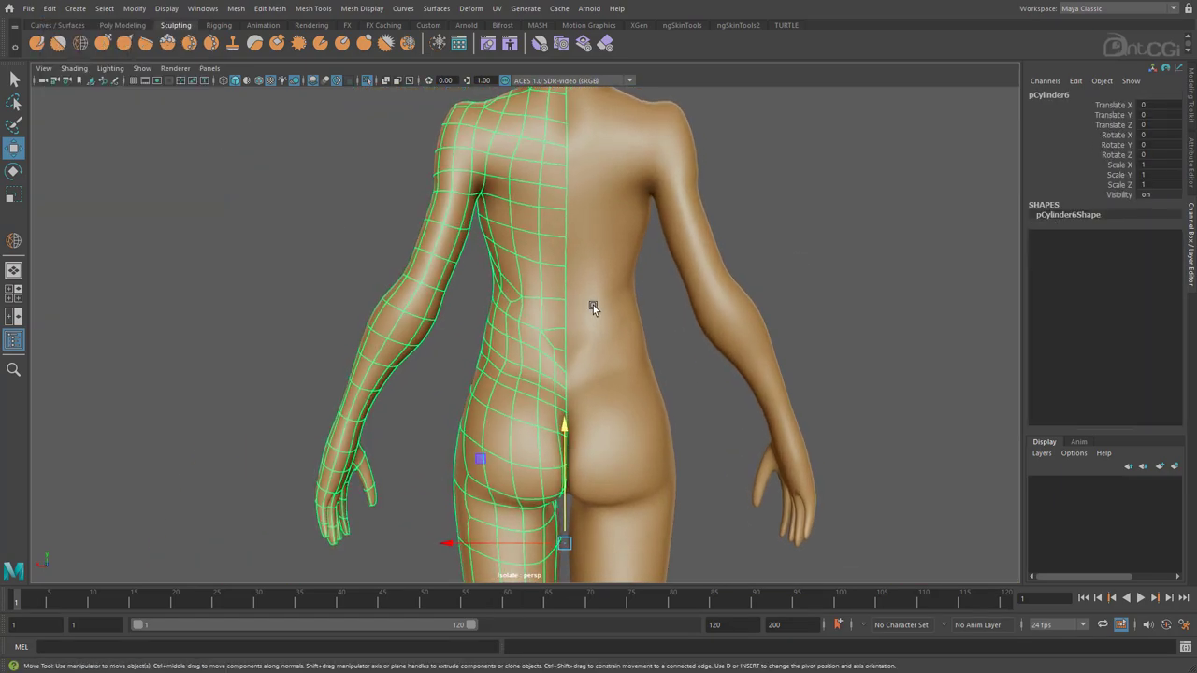
# - Relax the topology along the side of the back and waist and activate the Grab tool
pyautogui.click(81, 43)
pyautogui.moveTo(497, 260)
pyautogui.mouseDown()
pyautogui.moveTo(508, 326)
pyautogui.moveTo(526, 352)
pyautogui.moveTo(515, 344)
pyautogui.mouseUp()
pyautogui.keyDown('alt'); pyautogui.moveTo(542, 234); pyautogui.dragTo(538, 305, button='middle'); pyautogui.keyUp('alt')
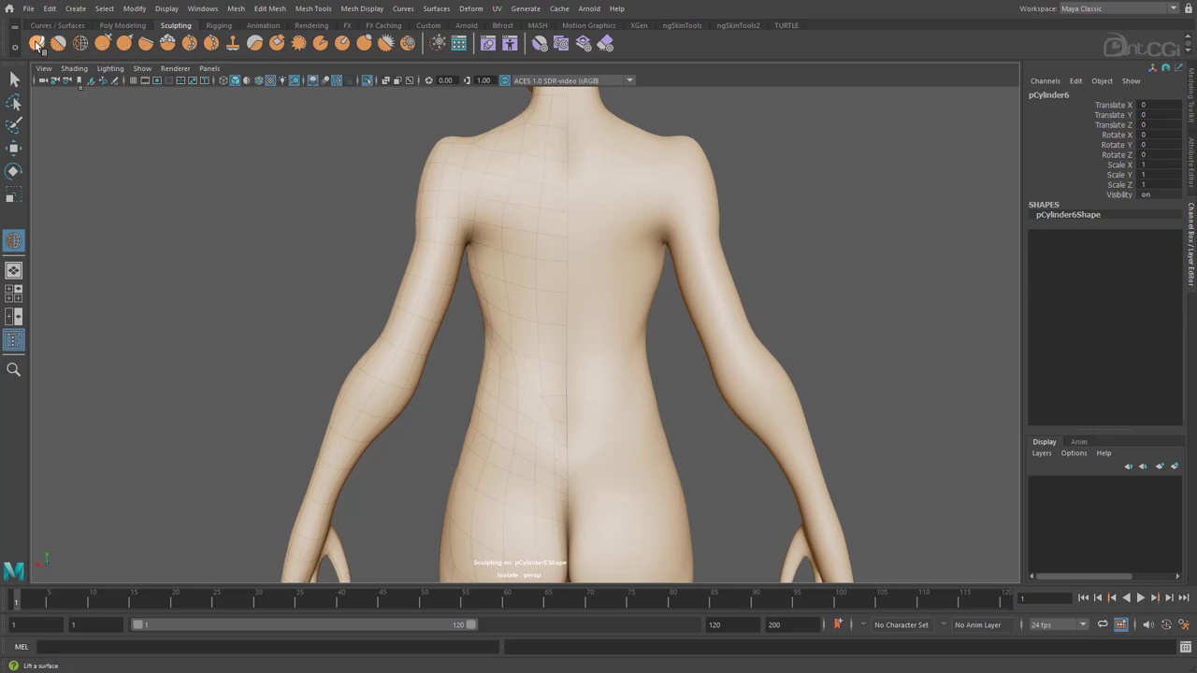
pyautogui.click(101, 47)
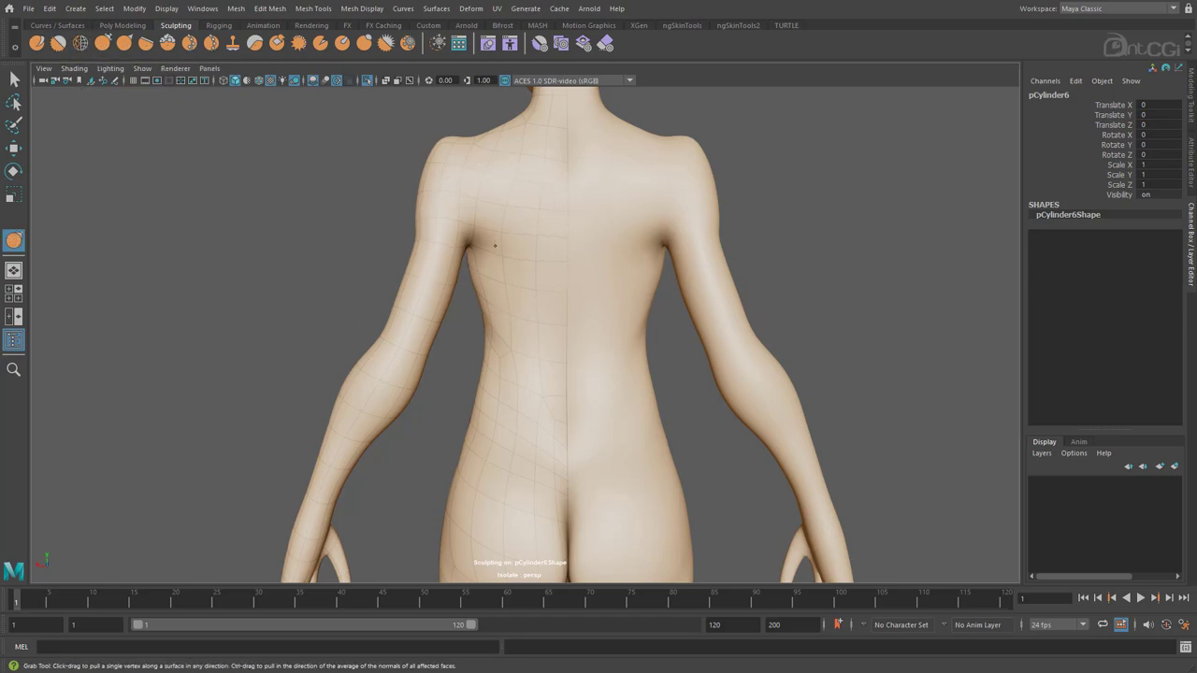
pyautogui.scroll(-2, 495, 449)
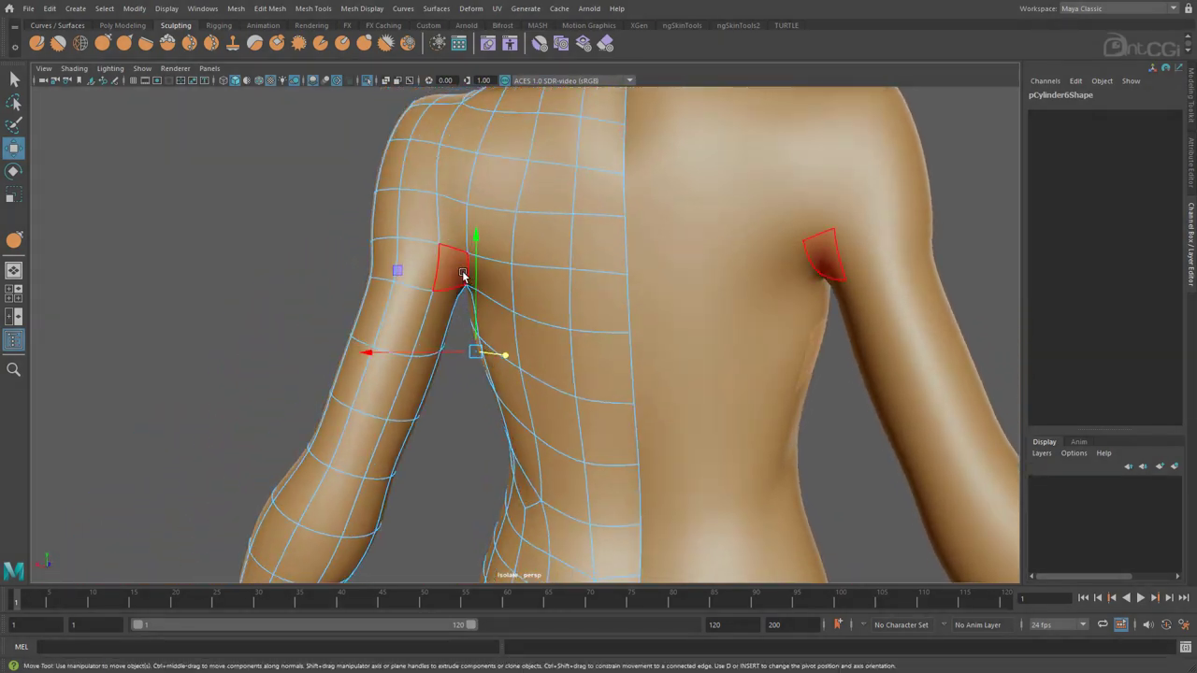
# - Triangulate the face behind the armpit and connect an edge line down the back of the shoulder
pyautogui.rightClick(414, 262)
pyautogui.keyDown('alt'); pyautogui.moveTo(513, 214); pyautogui.dragTo(503, 248); pyautogui.keyUp('alt')
pyautogui.moveTo(502, 248); pyautogui.dragTo(536, 171, button='right')
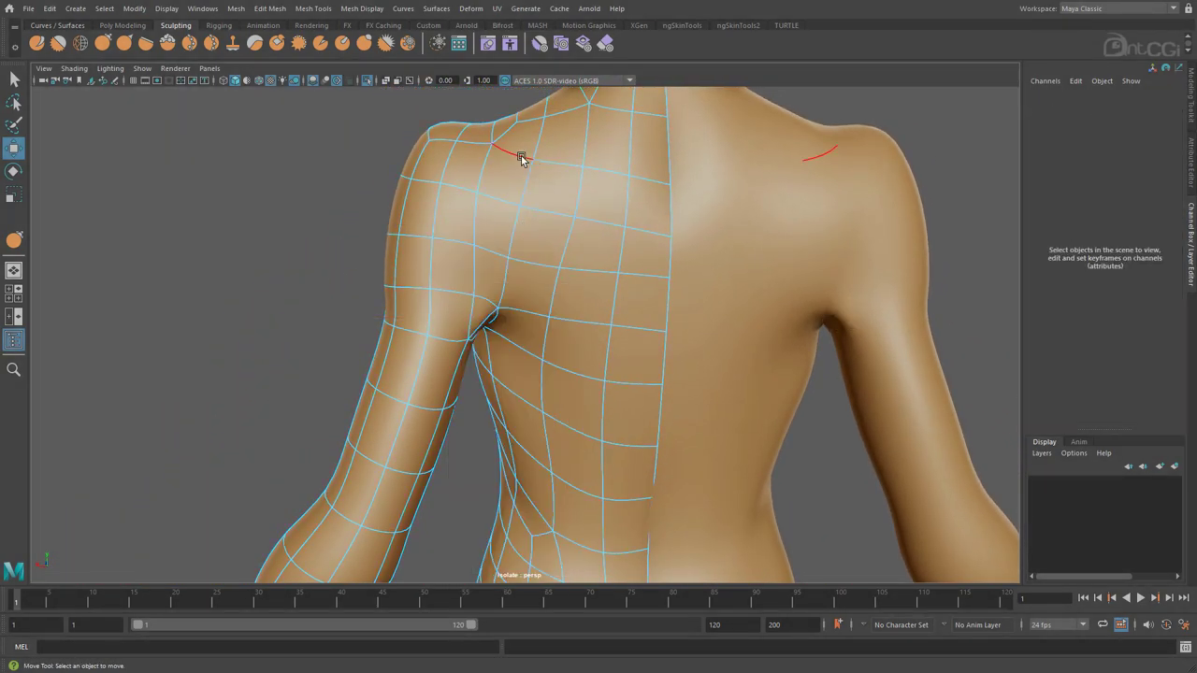
pyautogui.click(521, 158)
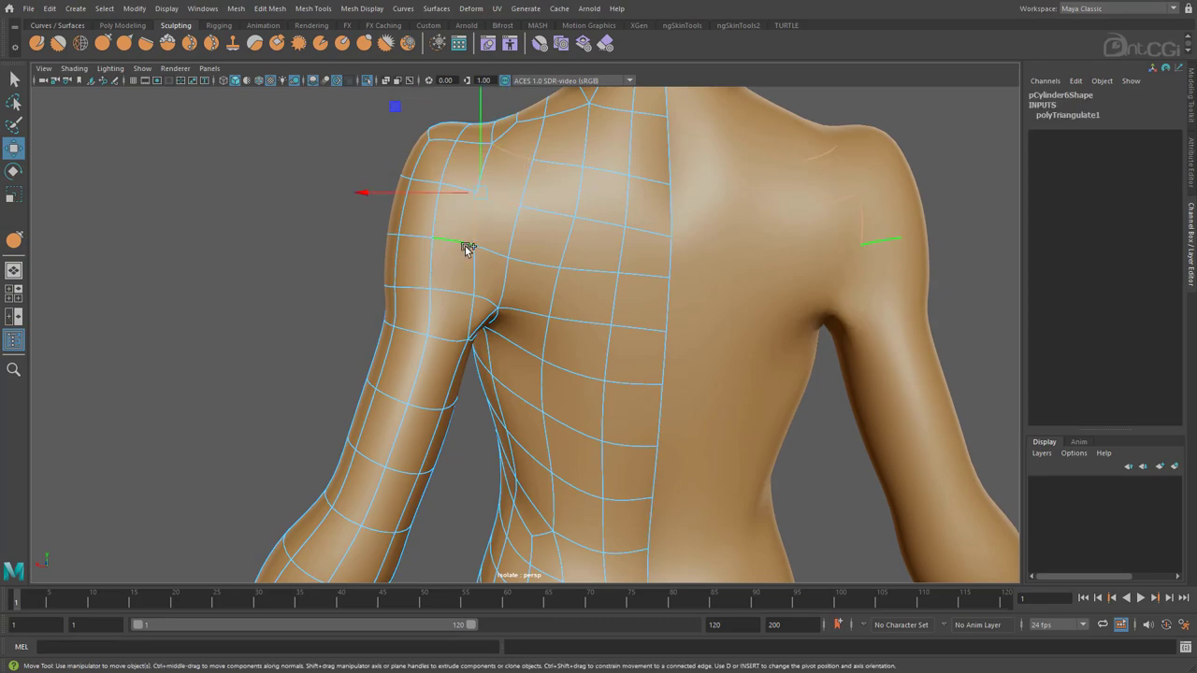
pyautogui.keyDown('shift'); pyautogui.moveTo(450, 290); pyautogui.dragTo(438, 463, button='right'); pyautogui.keyUp('shift')
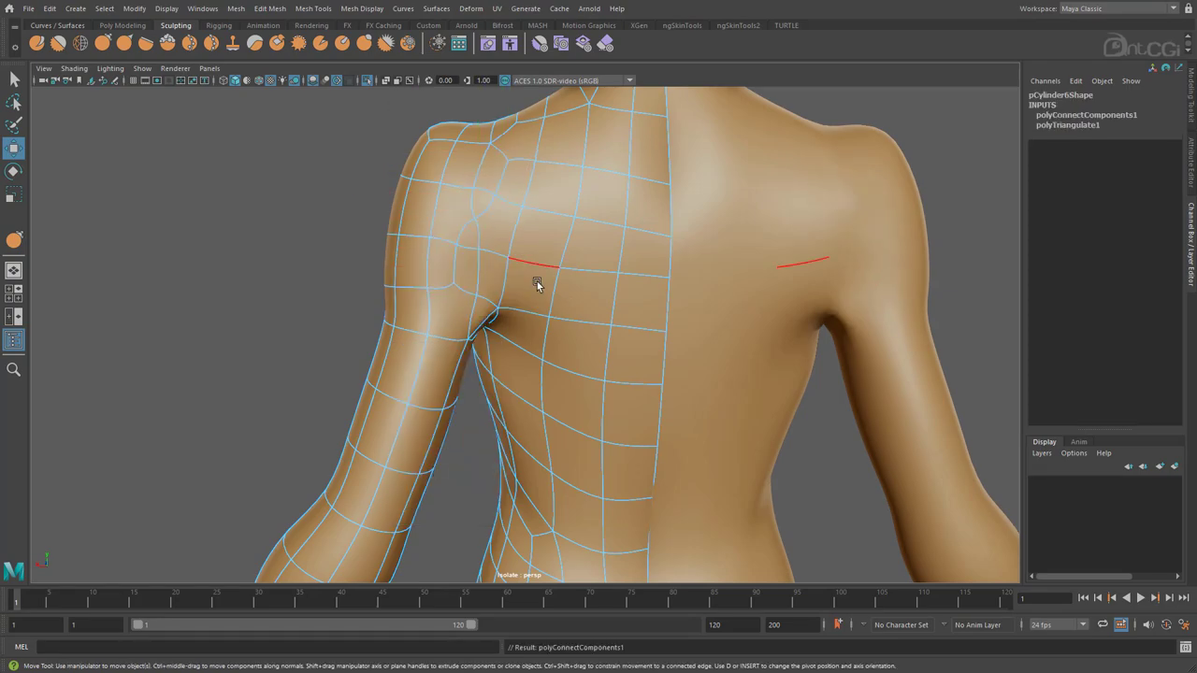
pyautogui.hotkey('ctrl', 'z')
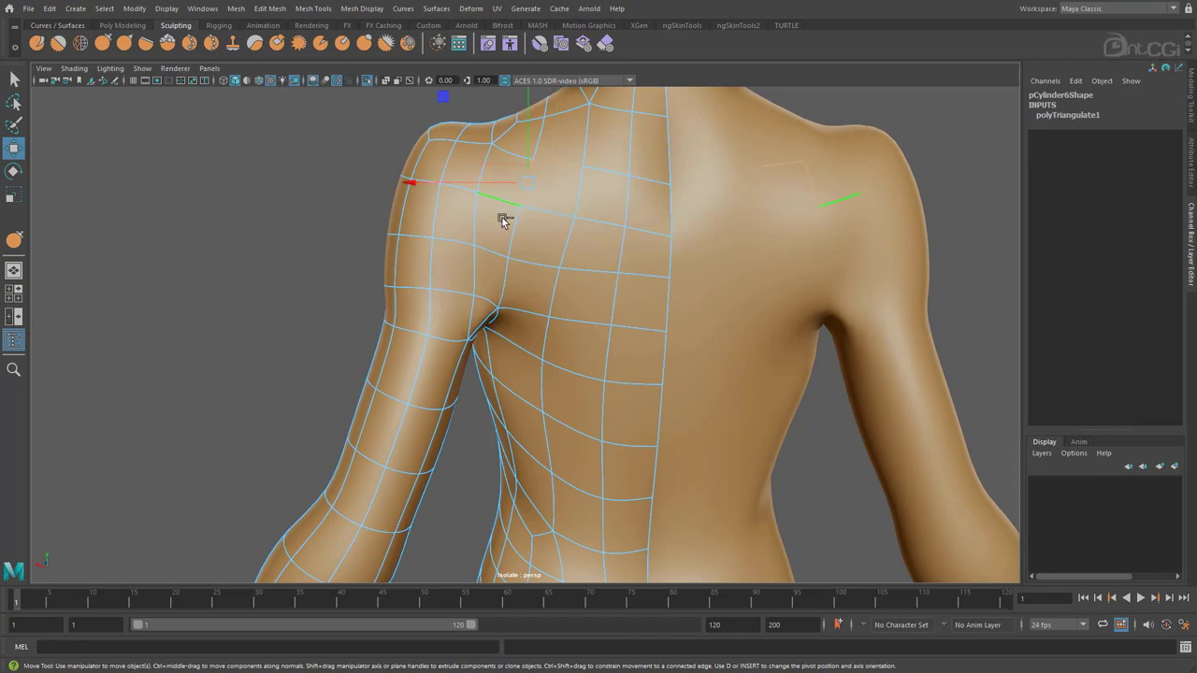
pyautogui.keyDown('shift'); pyautogui.moveTo(447, 298); pyautogui.dragTo(443, 475, button='right'); pyautogui.keyUp('shift')
# - Triangulate the upper-back face at the inner end of the new shoulder line and spin its diagonal edge
pyautogui.moveTo(559, 247); pyautogui.dragTo(560, 282, button='right')
pyautogui.click(558, 190)
pyautogui.keyDown('shift'); pyautogui.moveTo(558, 191); pyautogui.dragTo(554, 348, button='right'); pyautogui.keyUp('shift')
pyautogui.click(552, 193)
pyautogui.moveTo(553, 262); pyautogui.dragTo(564, 230, button='right')
pyautogui.hotkey('ctrl', 'alt', 'Right')
# - Triangulate the neighbouring face on the shoulder blade and spin its diagonal edge
pyautogui.click(508, 180)
pyautogui.keyDown('shift'); pyautogui.moveTo(508, 179); pyautogui.dragTo(499, 323, button='right'); pyautogui.keyUp('shift')
pyautogui.moveTo(509, 229); pyautogui.dragTo(513, 186, button='right')
pyautogui.click(511, 179)
pyautogui.hotkey('ctrl', 'alt', 'Right')
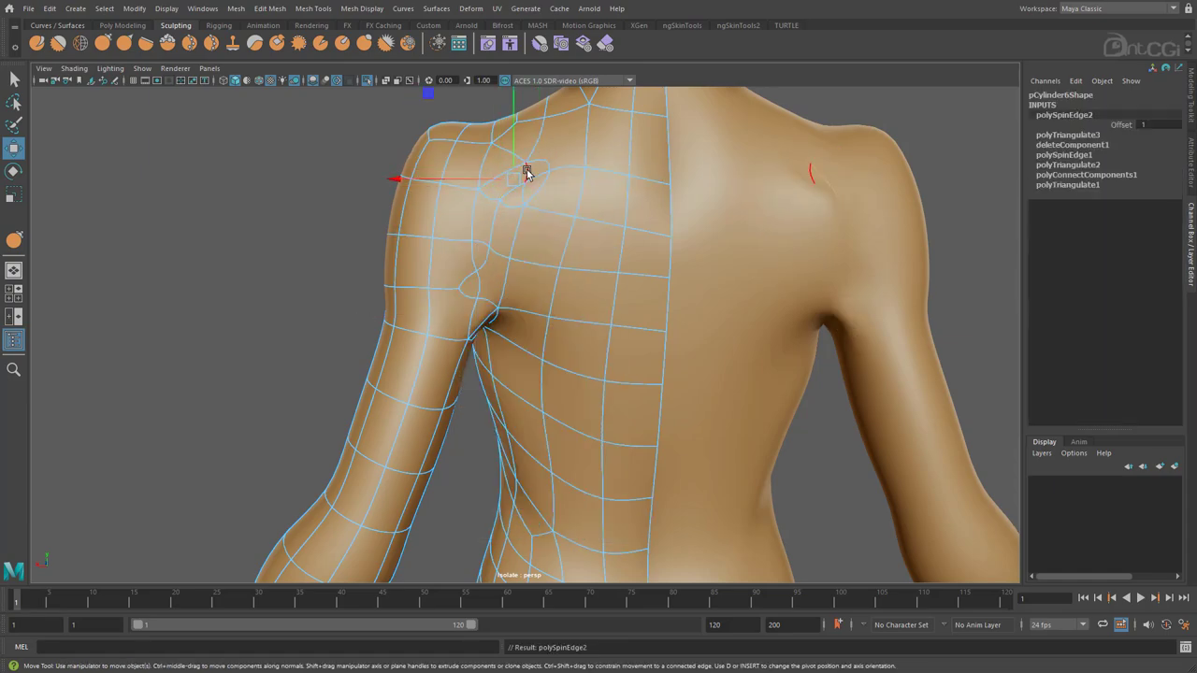
# - Collapse the short edges where the redirected line turns on the upper back and maximize the view
pyautogui.click(528, 187)
pyautogui.keyDown('shift'); pyautogui.click(540, 178); pyautogui.keyUp('shift')
pyautogui.keyDown('shift'); pyautogui.moveTo(540, 180); pyautogui.dragTo(515, 195, button='right'); pyautogui.keyUp('shift')
pyautogui.hotkey('ctrl', 'space')
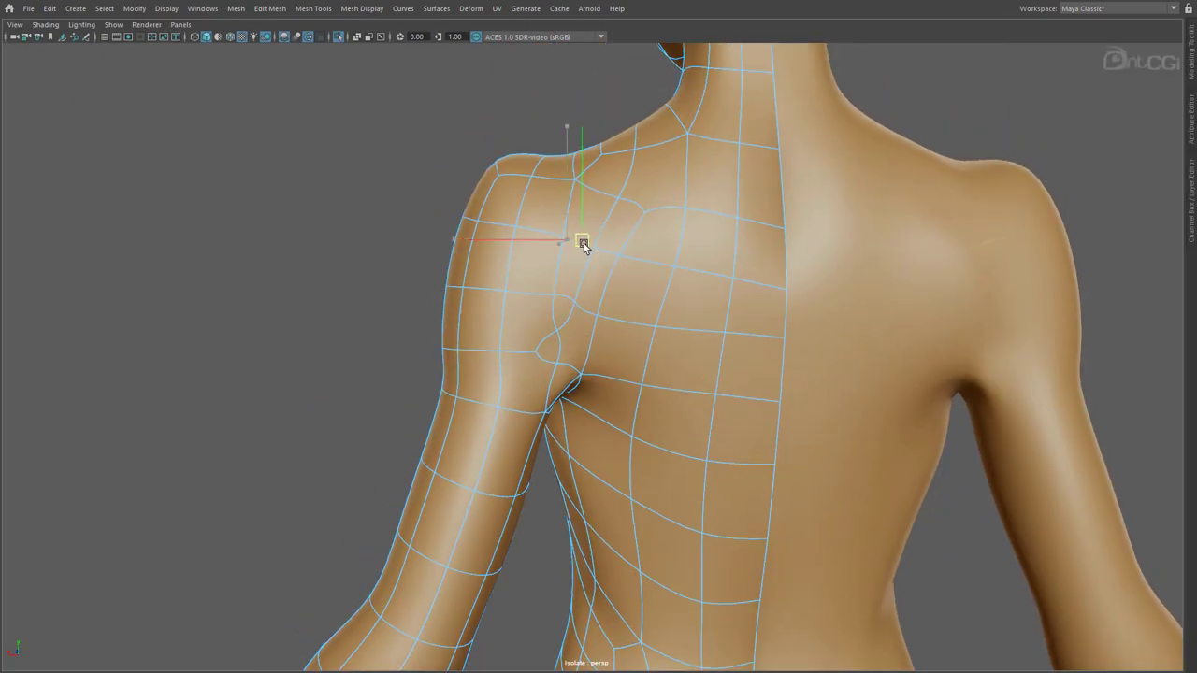
pyautogui.keyDown('alt'); pyautogui.moveTo(583, 245); pyautogui.dragTo(576, 344); pyautogui.keyUp('alt')
pyautogui.keyDown('alt'); pyautogui.moveTo(575, 273); pyautogui.dragTo(489, 340); pyautogui.keyUp('alt')
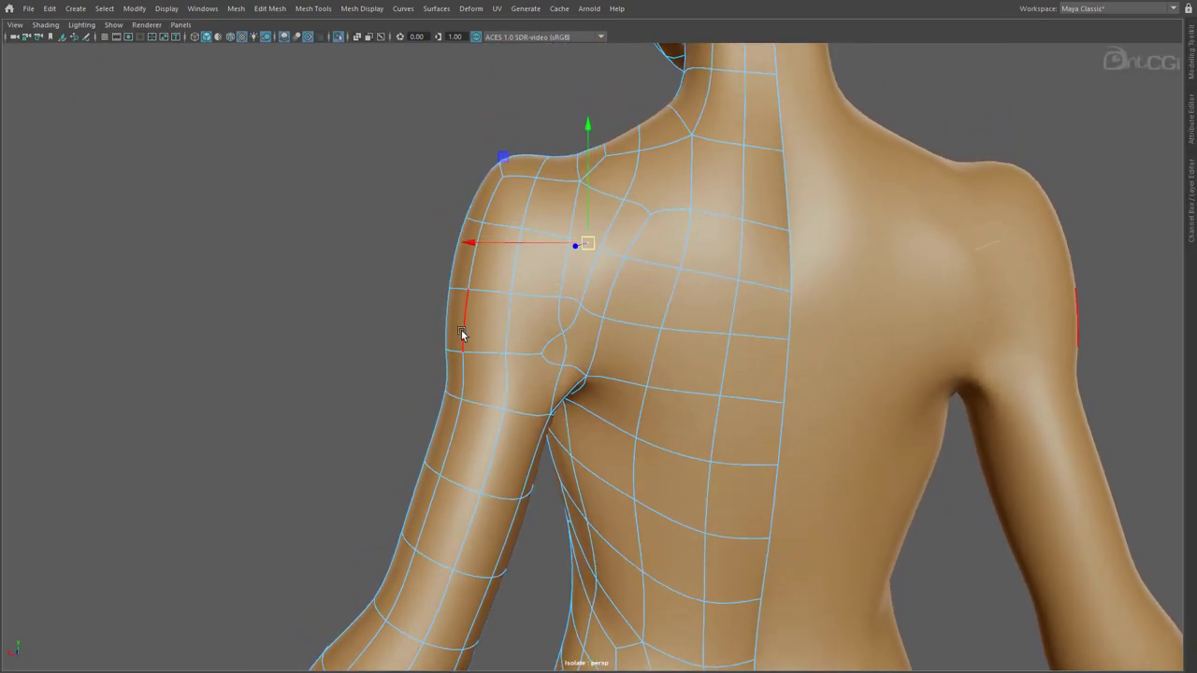
# - Connect an edge line across the back of the upper arm, triangulate the face beside it and collapse the short diagonal
pyautogui.click(501, 331)
pyautogui.press('F11')
pyautogui.click(530, 324)
pyautogui.keyDown('shift'); pyautogui.moveTo(530, 323); pyautogui.dragTo(524, 462, button='right'); pyautogui.keyUp('shift')
pyautogui.press('F10')
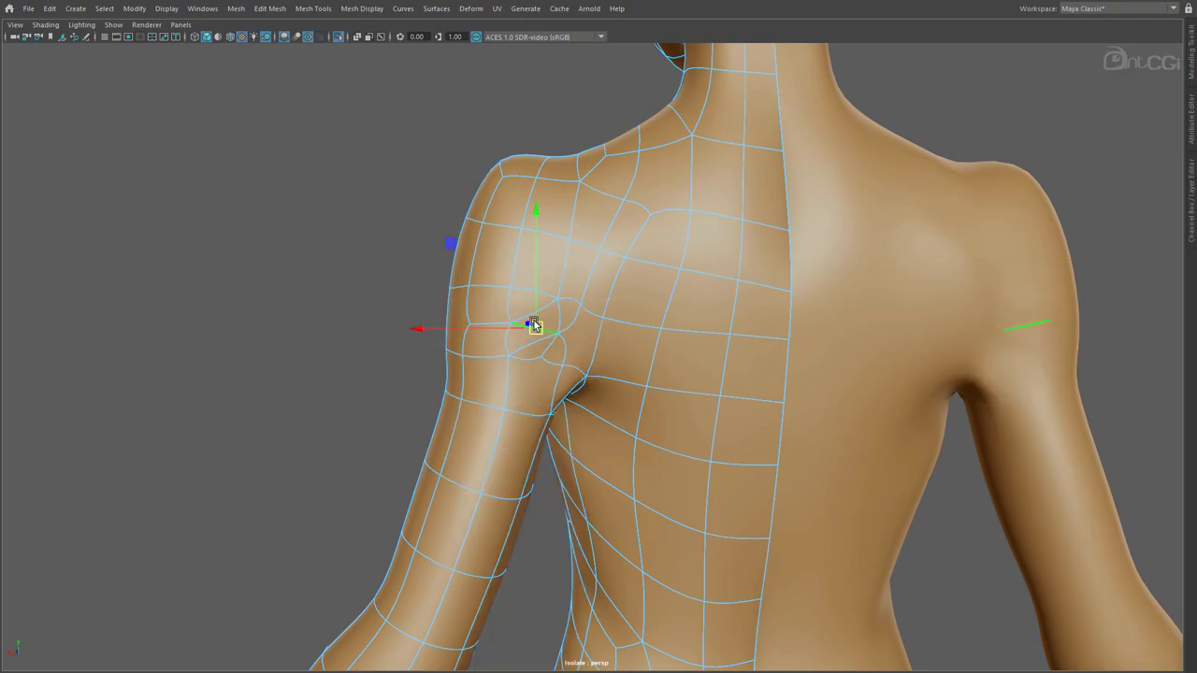
pyautogui.keyDown('shift'); pyautogui.moveTo(554, 361); pyautogui.dragTo(634, 286, button='right'); pyautogui.keyUp('shift')
# - Clean up the edge line around the outer shoulder and collapse the leftover edge behind the upper arm
pyautogui.click(577, 320)
pyautogui.moveTo(479, 285); pyautogui.dragTo(480, 302)
pyautogui.click(581, 197)
pyautogui.keyDown('alt'); pyautogui.moveTo(601, 279); pyautogui.dragTo(423, 277); pyautogui.keyUp('alt')
pyautogui.press('F11')
pyautogui.click(407, 233)
pyautogui.moveTo(446, 223); pyautogui.dragTo(458, 222)
pyautogui.keyDown('alt'); pyautogui.moveTo(457, 225); pyautogui.dragTo(441, 327); pyautogui.keyUp('alt')
pyautogui.press('F10')
pyautogui.click(561, 245)
pyautogui.keyDown('shift'); pyautogui.moveTo(486, 325); pyautogui.dragTo(523, 263, button='right'); pyautogui.keyUp('shift')
# - Connect a new edge row across the upper back at armpit level and triangulate the face behind the armpit
pyautogui.keyDown('alt'); pyautogui.moveTo(587, 420); pyautogui.dragTo(588, 415); pyautogui.keyUp('alt')
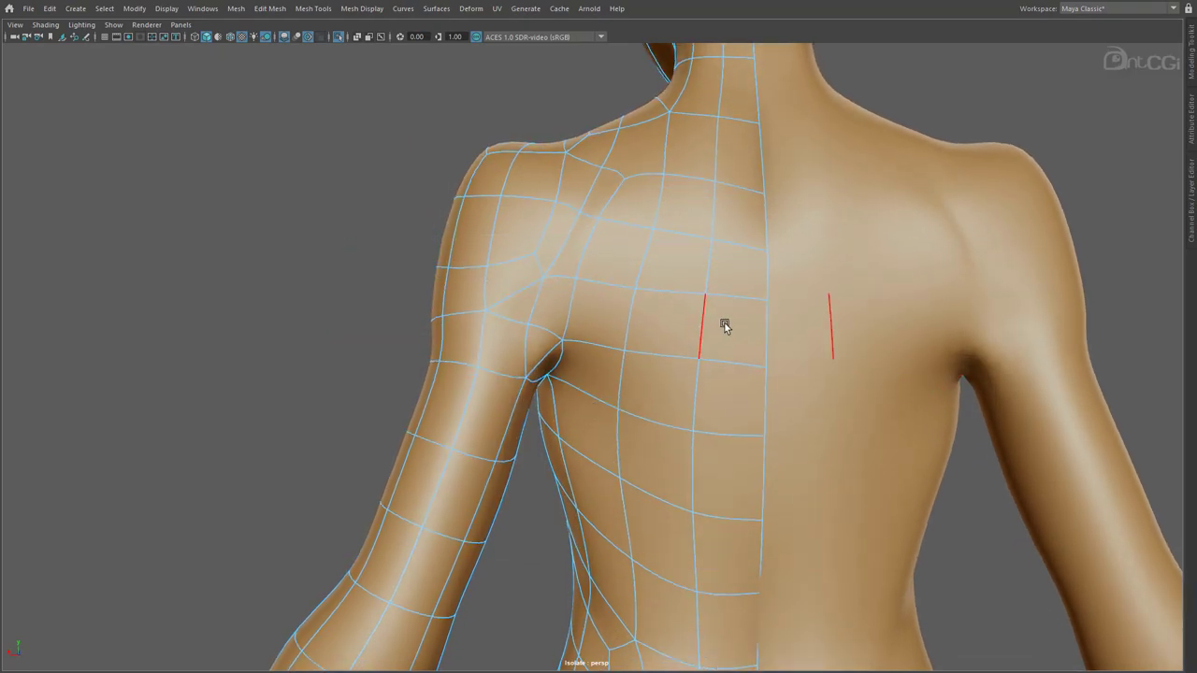
pyautogui.keyDown('shift'); pyautogui.click(577, 304); pyautogui.keyUp('shift')
pyautogui.keyDown('shift'); pyautogui.moveTo(577, 304); pyautogui.dragTo(564, 497, button='right'); pyautogui.keyUp('shift')
pyautogui.press('F11')
pyautogui.moveTo(550, 312); pyautogui.dragTo(552, 313)
pyautogui.click(552, 315)
pyautogui.keyDown('shift'); pyautogui.moveTo(552, 315); pyautogui.dragTo(540, 440, button='right'); pyautogui.keyUp('shift')
pyautogui.press('F10')
# - Connect an edge line under the armpit from front to back and delete the surplus edge behind it
pyautogui.keyDown('alt'); pyautogui.moveTo(551, 307); pyautogui.dragTo(829, 367); pyautogui.keyUp('alt')
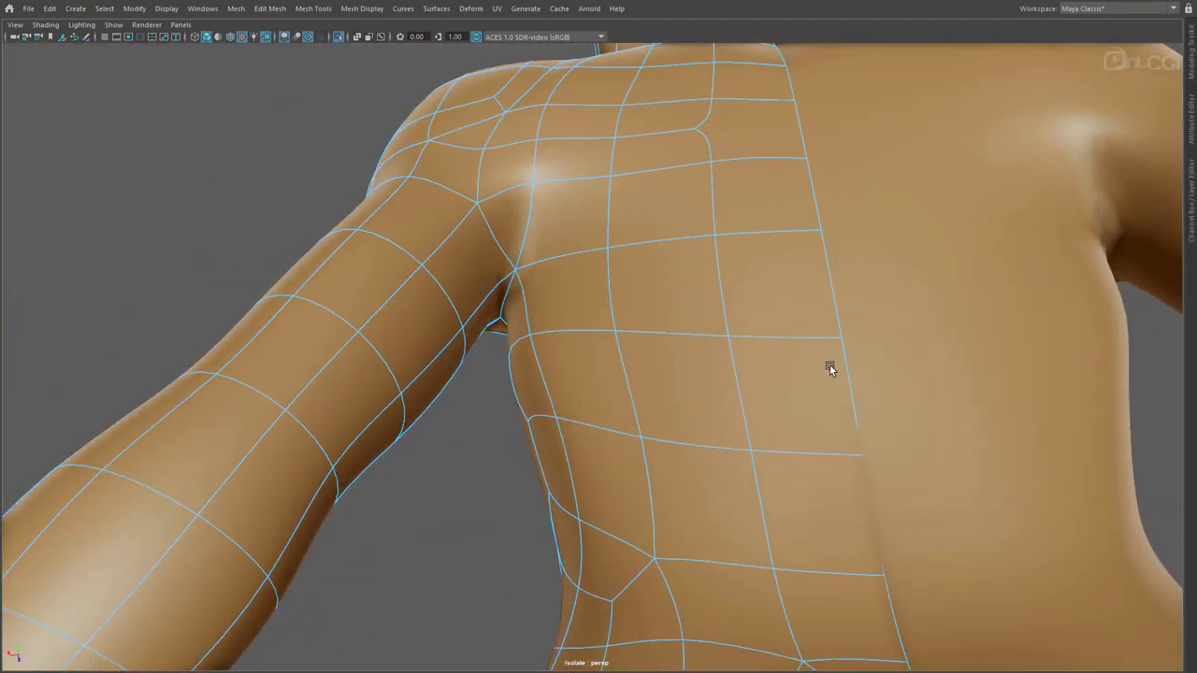
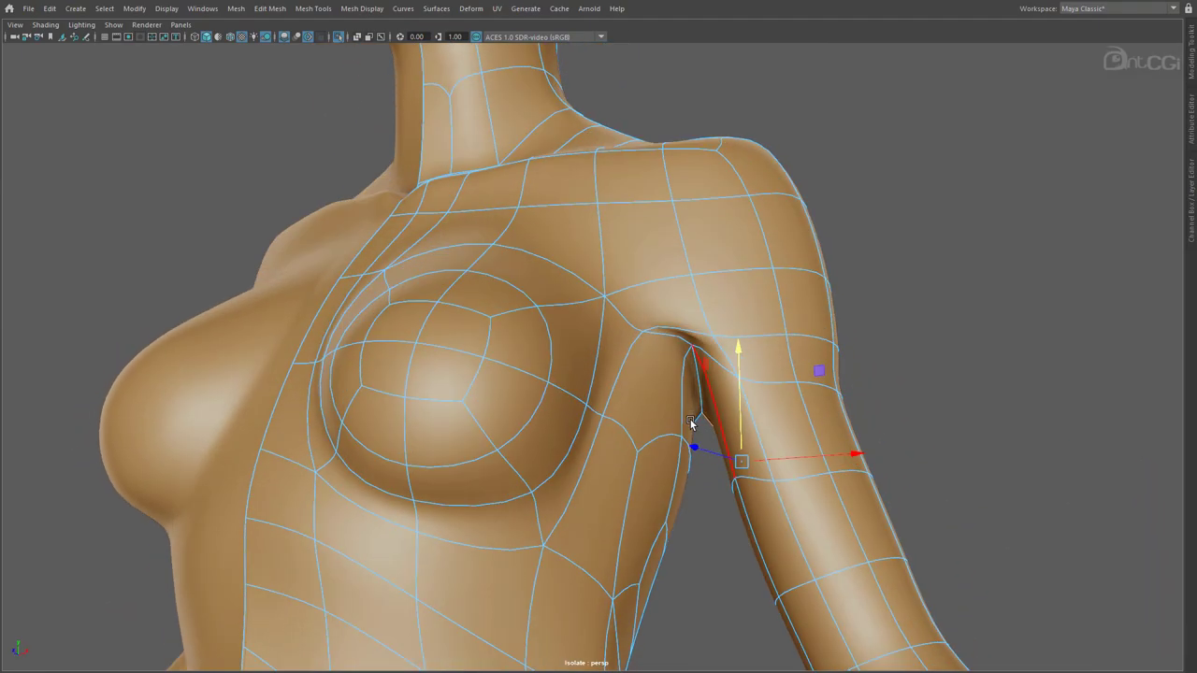
pyautogui.click(646, 259)
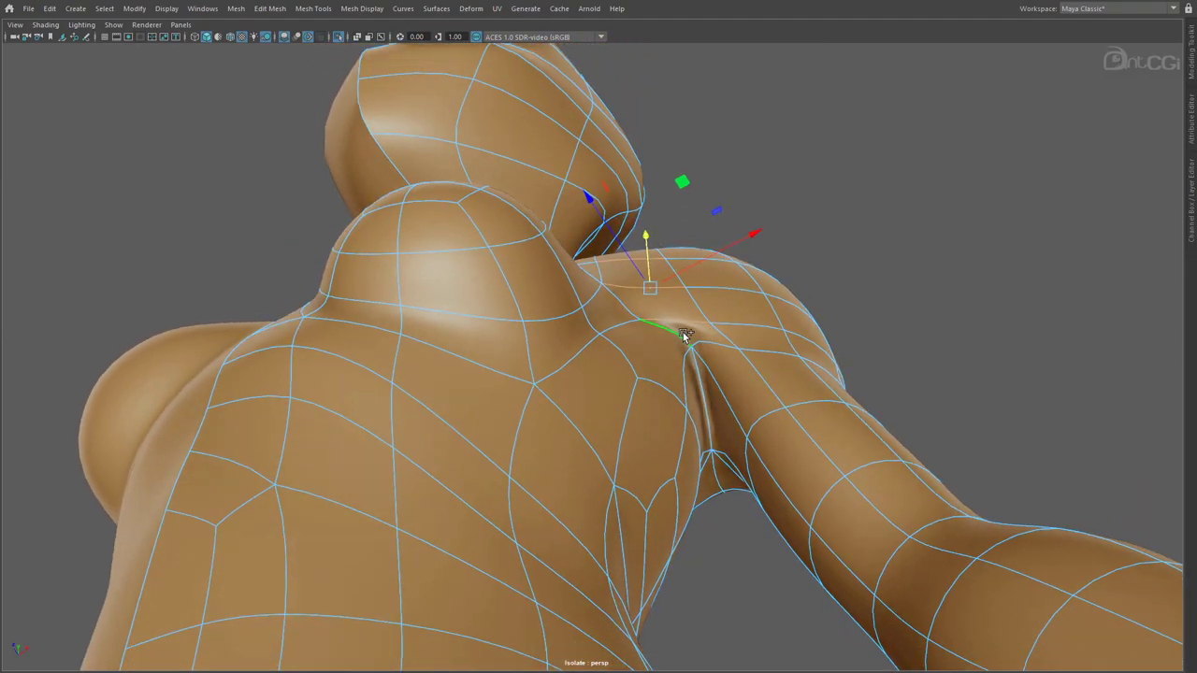
pyautogui.keyDown('alt'); pyautogui.moveTo(684, 359); pyautogui.dragTo(556, 296); pyautogui.keyUp('alt')
pyautogui.keyDown('shift'); pyautogui.click(556, 295); pyautogui.keyUp('shift')
pyautogui.keyDown('shift'); pyautogui.click(572, 218); pyautogui.keyUp('shift')
pyautogui.keyDown('shift'); pyautogui.moveTo(574, 218); pyautogui.dragTo(565, 136, button='right'); pyautogui.keyUp('shift')
pyautogui.click(565, 216)
pyautogui.click(547, 270)
pyautogui.hotkey('ctrl', 'Delete')
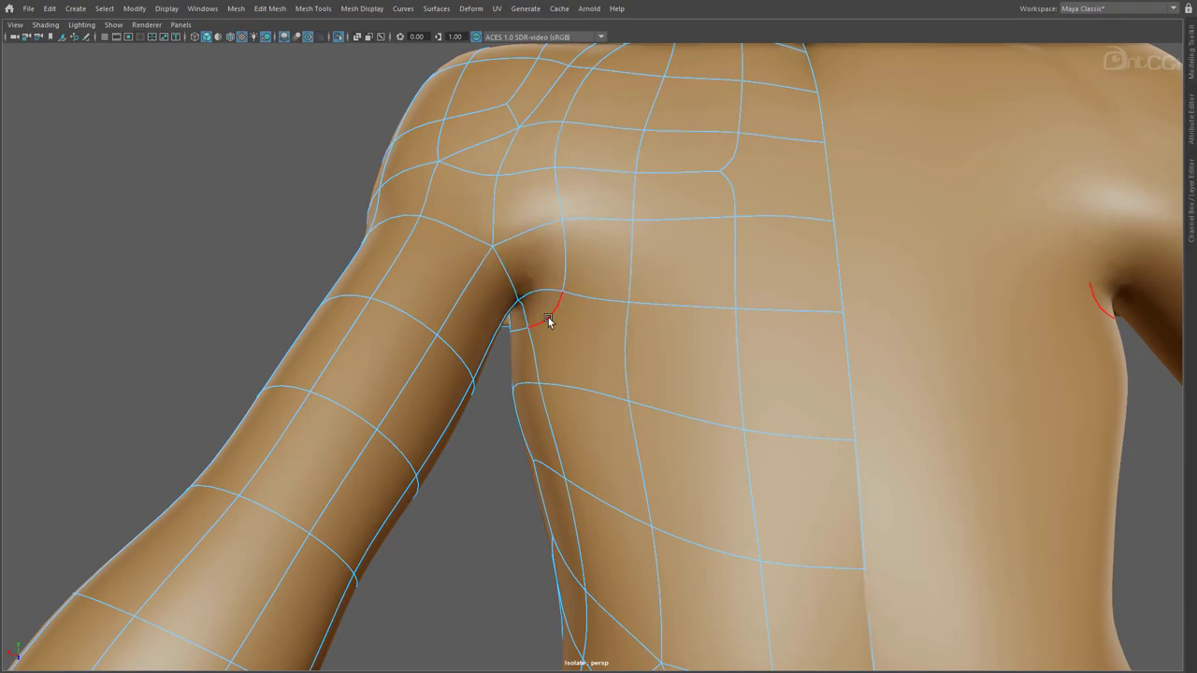
# - Collapse the short leftover edges beneath the armpit
pyautogui.keyDown('shift'); pyautogui.moveTo(548, 317); pyautogui.dragTo(571, 338, button='right'); pyautogui.keyUp('shift')
pyautogui.keyDown('alt'); pyautogui.moveTo(571, 337); pyautogui.dragTo(740, 313); pyautogui.keyUp('alt')
pyautogui.keyDown('alt'); pyautogui.moveTo(655, 289); pyautogui.dragTo(778, 331); pyautogui.keyUp('alt')
pyautogui.click(644, 343)
pyautogui.keyDown('alt'); pyautogui.moveTo(649, 320); pyautogui.dragTo(652, 349); pyautogui.keyUp('alt')
pyautogui.keyDown('shift'); pyautogui.moveTo(651, 350); pyautogui.dragTo(652, 319, button='right'); pyautogui.keyUp('shift')
pyautogui.keyDown('alt'); pyautogui.moveTo(651, 318); pyautogui.dragTo(658, 279); pyautogui.keyUp('alt')
pyautogui.keyDown('shift'); pyautogui.moveTo(638, 232); pyautogui.dragTo(640, 198, button='right'); pyautogui.keyUp('shift')
pyautogui.keyDown('alt'); pyautogui.moveTo(679, 256); pyautogui.dragTo(675, 187); pyautogui.keyUp('alt')
# - Connect the two edges in the armpit hollow with a new edge line and reposition a vertex behind the armpit
pyautogui.click(656, 292)
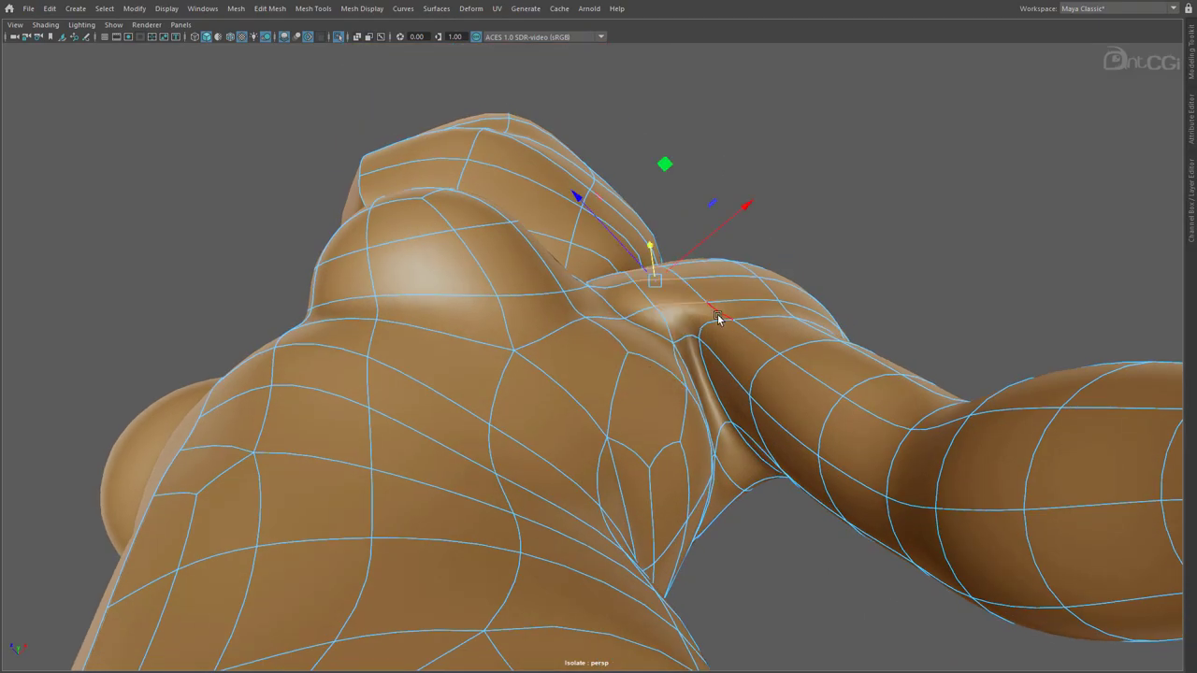
pyautogui.keyDown('shift'); pyautogui.click(717, 318); pyautogui.keyUp('shift')
pyautogui.keyDown('shift'); pyautogui.moveTo(679, 315); pyautogui.dragTo(680, 450, button='right'); pyautogui.keyUp('shift')
pyautogui.keyDown('alt'); pyautogui.moveTo(680, 318); pyautogui.dragTo(538, 267); pyautogui.keyUp('alt')
pyautogui.keyDown('alt'); pyautogui.moveTo(507, 308); pyautogui.dragTo(510, 402); pyautogui.keyUp('alt')
pyautogui.moveTo(508, 322); pyautogui.dragTo(470, 343)
pyautogui.keyDown('alt'); pyautogui.moveTo(475, 408); pyautogui.dragTo(681, 381); pyautogui.keyUp('alt')
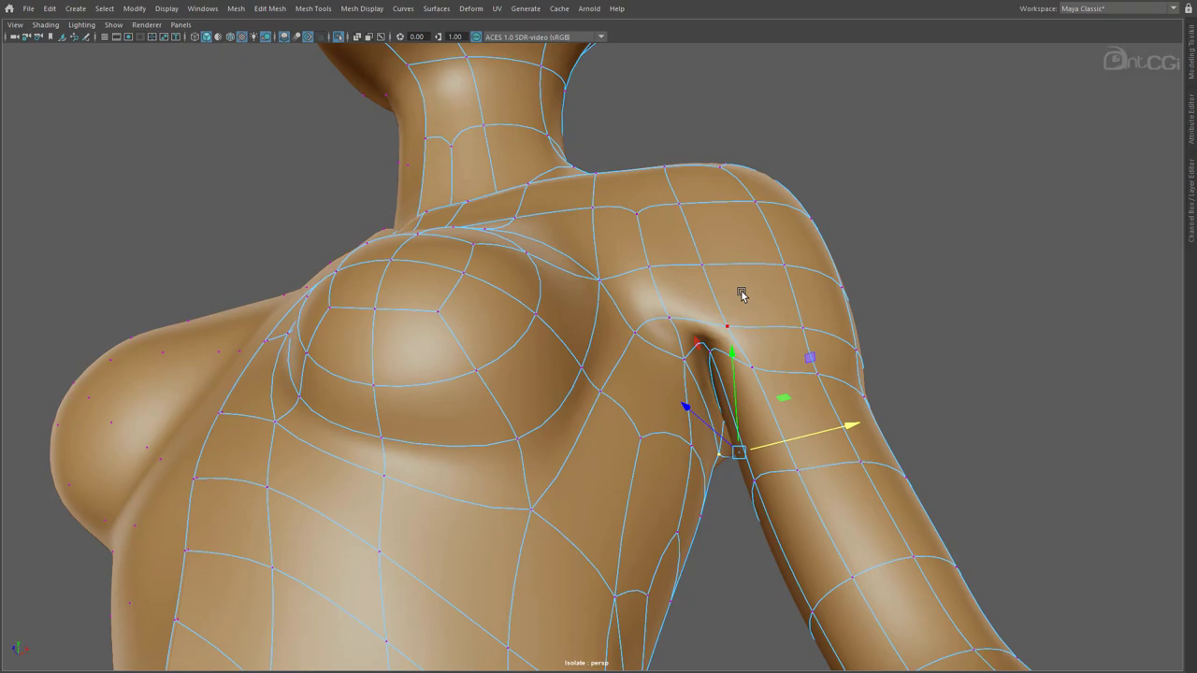
# - Connect a vertical edge line down the front of the shoulder into the armpit and collapse the short edge at its lower end
pyautogui.click(668, 219)
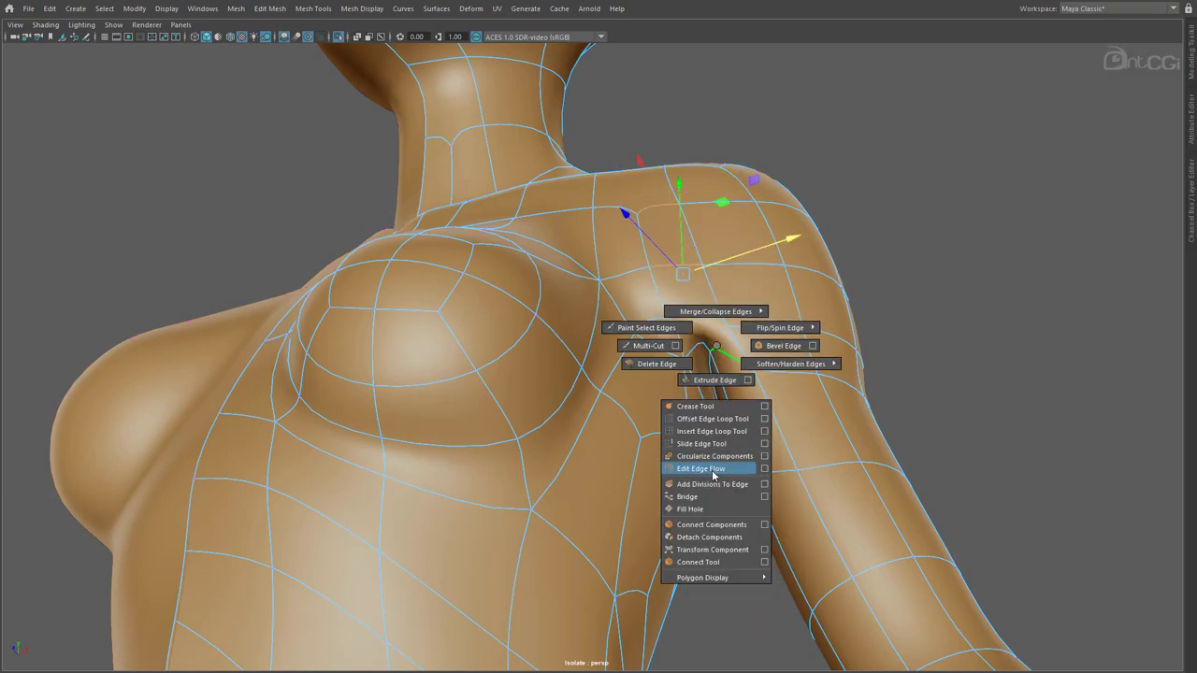
pyautogui.keyDown('shift'); pyautogui.moveTo(712, 482); pyautogui.dragTo(710, 524, button='right'); pyautogui.keyUp('shift')
pyautogui.keyDown('shift'); pyautogui.moveTo(708, 338); pyautogui.dragTo(708, 260, button='right'); pyautogui.keyUp('shift')
pyautogui.moveTo(786, 411)
pyautogui.keyDown('alt'); pyautogui.mouseDown()
pyautogui.moveTo(758, 376)
pyautogui.moveTo(836, 433)
pyautogui.moveTo(786, 425)
pyautogui.mouseUp(); pyautogui.keyUp('alt')
pyautogui.keyDown('alt'); pyautogui.moveTo(645, 352); pyautogui.dragTo(649, 300); pyautogui.keyUp('alt')
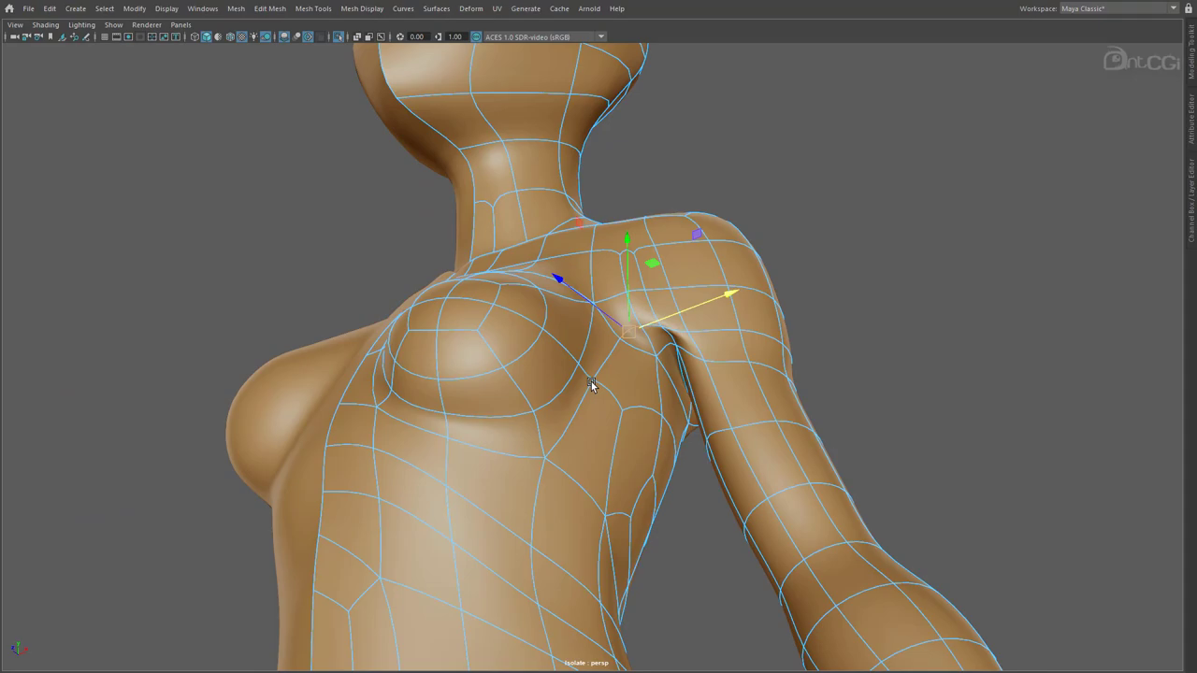
pyautogui.keyDown('alt'); pyautogui.moveTo(593, 387); pyautogui.dragTo(603, 173, button='right'); pyautogui.keyUp('alt')
pyautogui.keyDown('alt'); pyautogui.moveTo(642, 434); pyautogui.dragTo(659, 393); pyautogui.keyUp('alt')
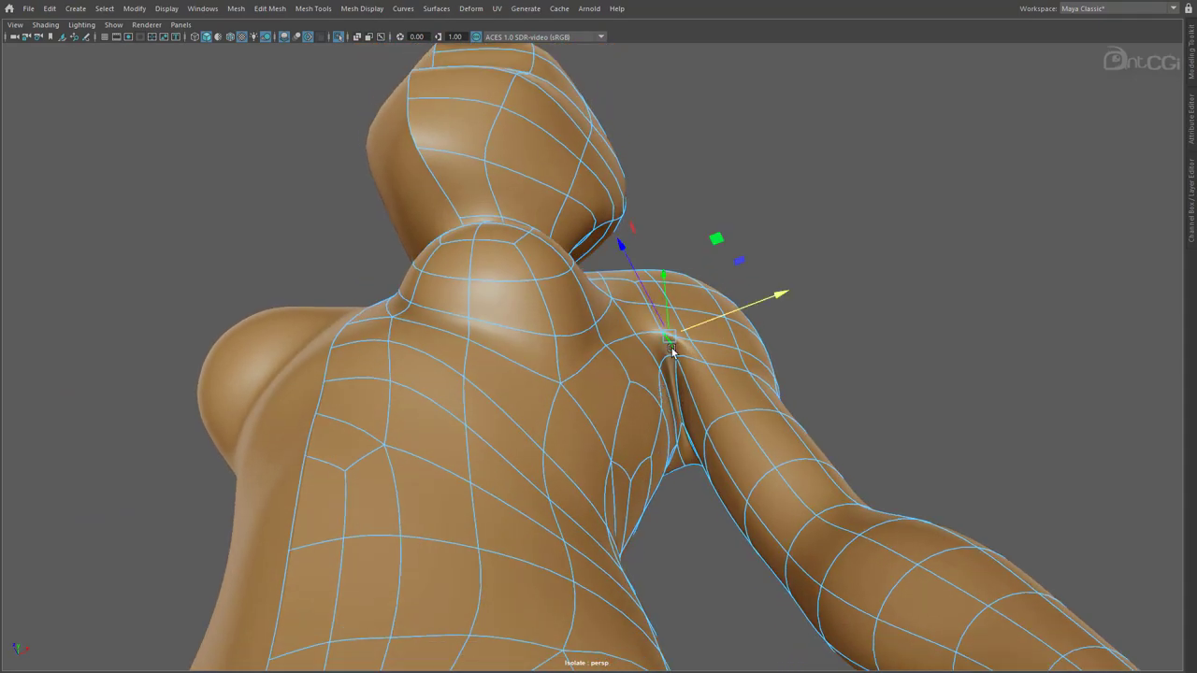
# - Select the ring of edges across the upper back and connect them with a new edge row at armpit level
pyautogui.keyDown('alt'); pyautogui.moveTo(669, 340); pyautogui.dragTo(703, 376); pyautogui.keyUp('alt')
pyautogui.click(490, 360)
pyautogui.keyDown('alt'); pyautogui.moveTo(513, 380); pyautogui.dragTo(524, 376); pyautogui.keyUp('alt')
pyautogui.click(437, 384)
pyautogui.keyDown('shift'); pyautogui.doubleClick(507, 378); pyautogui.keyUp('shift')
pyautogui.keyDown('shift'); pyautogui.moveTo(544, 376); pyautogui.dragTo(548, 558, button='right'); pyautogui.keyUp('shift')
# - Lower several vertices of the upper-back row slightly to even out the spacing below the shoulder blade
pyautogui.click(546, 372)
pyautogui.keyDown('alt'); pyautogui.moveTo(484, 415); pyautogui.dragTo(555, 342); pyautogui.keyUp('alt')
pyautogui.click(555, 338)
pyautogui.keyDown('alt'); pyautogui.moveTo(553, 388); pyautogui.dragTo(558, 383); pyautogui.keyUp('alt')
pyautogui.click(554, 385)
pyautogui.keyDown('shift'); pyautogui.click(649, 368); pyautogui.keyUp('shift')
pyautogui.keyDown('shift'); pyautogui.click(711, 372); pyautogui.keyUp('shift')
pyautogui.moveTo(653, 334); pyautogui.dragTo(651, 347)
# - Reposition the vertices beside the spine and under the shoulder blade for more even rows
pyautogui.click(715, 383)
pyautogui.keyDown('shift'); pyautogui.click(720, 411); pyautogui.keyUp('shift')
pyautogui.moveTo(721, 377); pyautogui.dragTo(720, 392)
pyautogui.click(642, 406)
pyautogui.moveTo(641, 405); pyautogui.dragTo(615, 456)
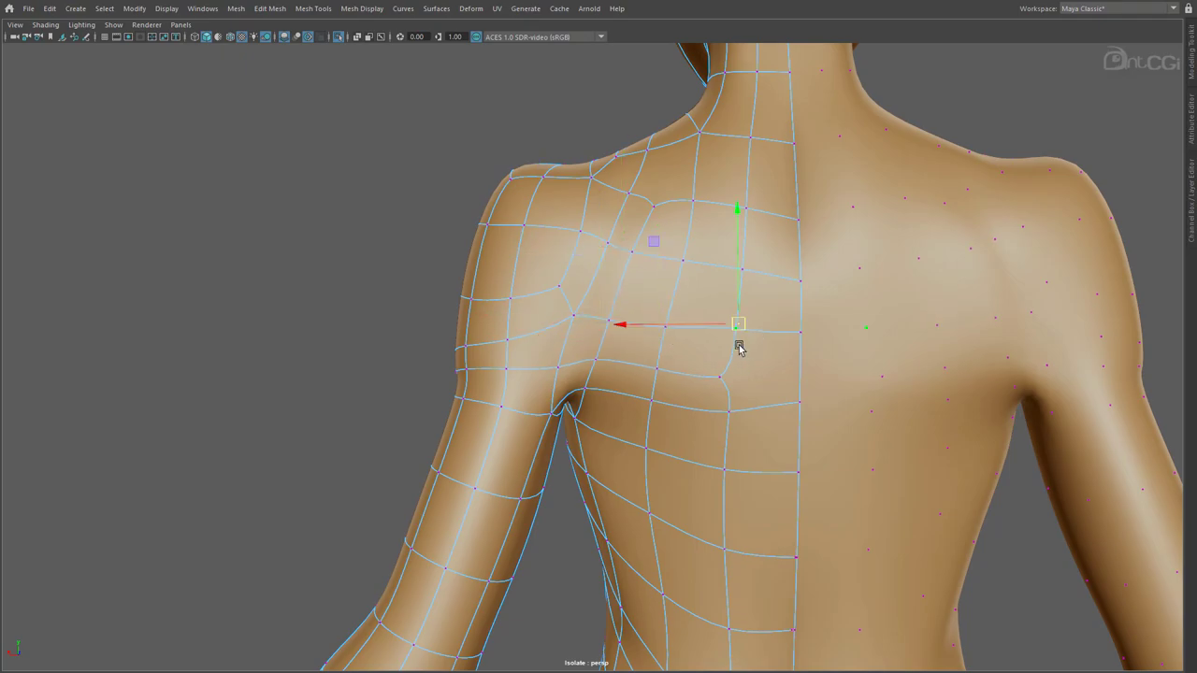
pyautogui.moveTo(744, 335); pyautogui.dragTo(740, 345)
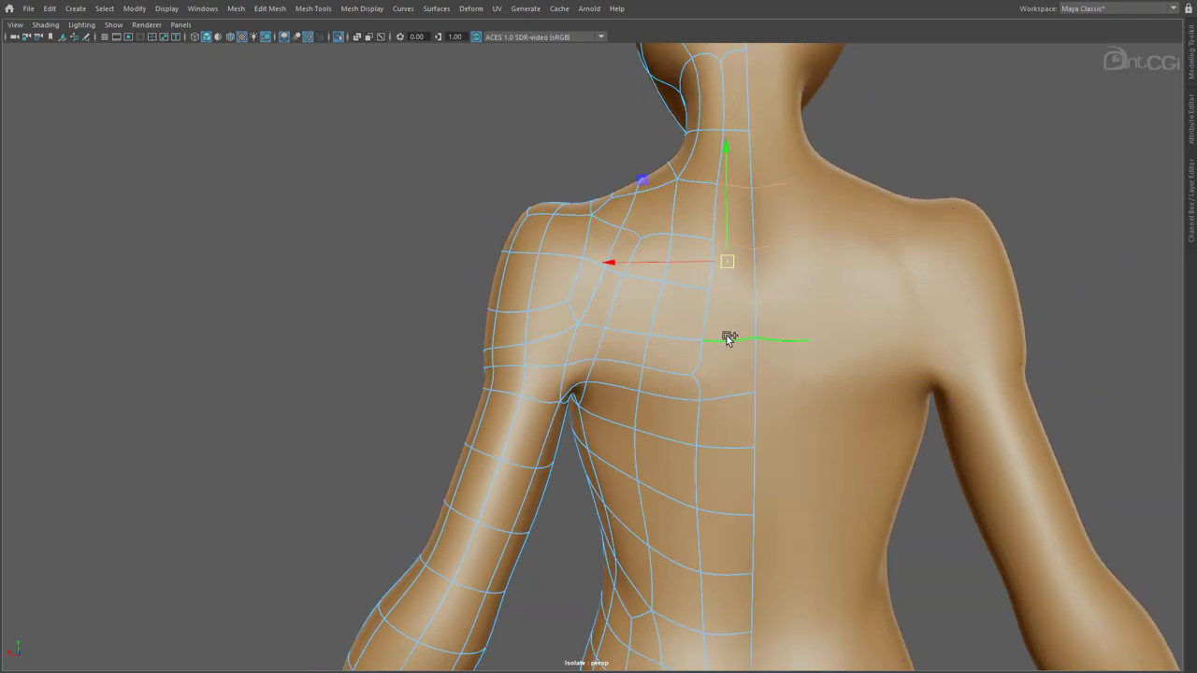
# - Connect an edge line beside the spine from the neck base down to armpit level and lower its end
pyautogui.keyDown('shift'); pyautogui.click(728, 396); pyautogui.keyUp('shift')
pyautogui.keyDown('shift'); pyautogui.moveTo(728, 395); pyautogui.dragTo(740, 541, button='right'); pyautogui.keyUp('shift')
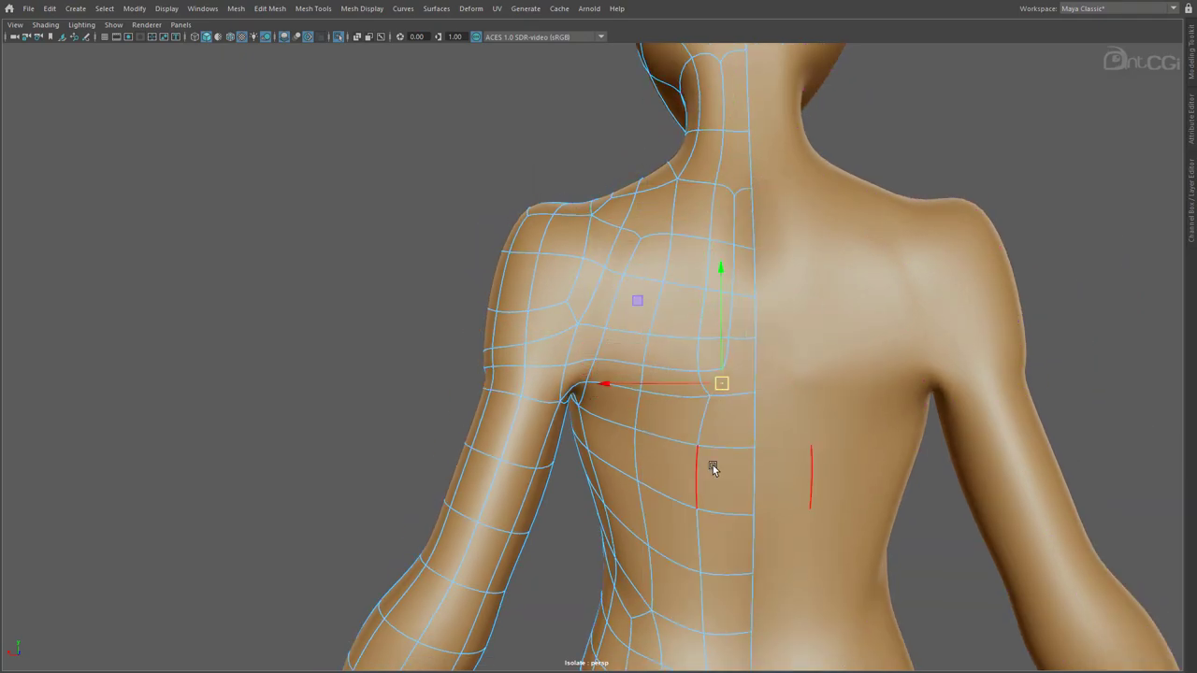
pyautogui.keyDown('alt'); pyautogui.moveTo(694, 421); pyautogui.dragTo(703, 400); pyautogui.keyUp('alt')
pyautogui.moveTo(716, 362); pyautogui.dragTo(714, 390)
# - Nudge single vertices around the shoulder blade to smooth the neighbouring edge rows
pyautogui.click(642, 376)
pyautogui.moveTo(642, 329); pyautogui.dragTo(642, 340)
pyautogui.keyDown('alt'); pyautogui.moveTo(682, 271); pyautogui.dragTo(629, 254); pyautogui.keyUp('alt')
pyautogui.click(543, 294)
pyautogui.moveTo(610, 295); pyautogui.dragTo(614, 295)
pyautogui.keyDown('alt'); pyautogui.moveTo(524, 333); pyautogui.dragTo(666, 334); pyautogui.keyUp('alt')
# - Connect neighbouring edges at the side of the shoulder with a new edge line
pyautogui.keyDown('alt'); pyautogui.moveTo(577, 304); pyautogui.dragTo(649, 371); pyautogui.keyUp('alt')
pyautogui.click(583, 247)
pyautogui.click(656, 352)
pyautogui.keyDown('shift'); pyautogui.click(614, 328); pyautogui.keyUp('shift')
pyautogui.keyDown('shift'); pyautogui.moveTo(611, 327); pyautogui.dragTo(609, 509, button='right'); pyautogui.keyUp('shift')
# - Collapse the two short horizontal edges on the front of the shoulder so that the two edge columns merge
pyautogui.click(646, 348)
pyautogui.keyDown('alt'); pyautogui.moveTo(665, 408); pyautogui.dragTo(613, 333); pyautogui.keyUp('alt')
pyautogui.click(613, 332)
pyautogui.click(763, 358)
pyautogui.keyDown('alt'); pyautogui.moveTo(763, 358); pyautogui.dragTo(616, 300); pyautogui.keyUp('alt')
pyautogui.click(616, 299)
pyautogui.keyDown('alt'); pyautogui.moveTo(554, 274); pyautogui.dragTo(701, 428); pyautogui.keyUp('alt')
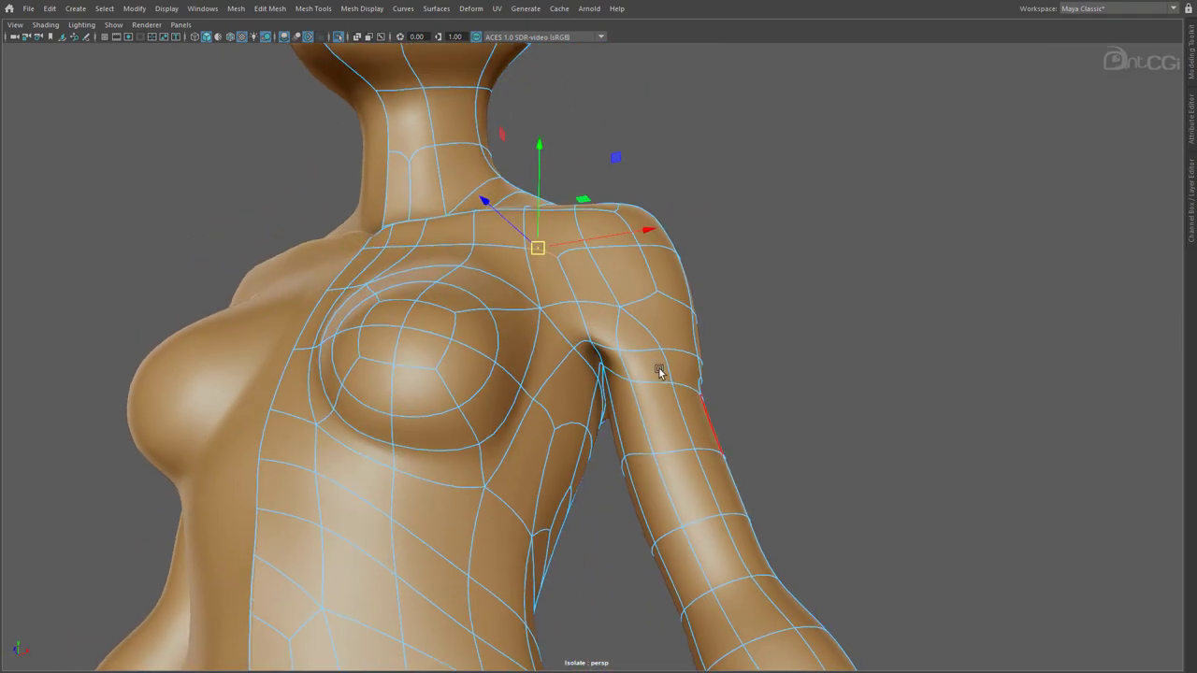
pyautogui.click(604, 305)
pyautogui.keyDown('shift'); pyautogui.click(581, 249); pyautogui.keyUp('shift')
pyautogui.keyDown('shift'); pyautogui.moveTo(581, 245); pyautogui.dragTo(585, 178, button='right'); pyautogui.keyUp('shift')
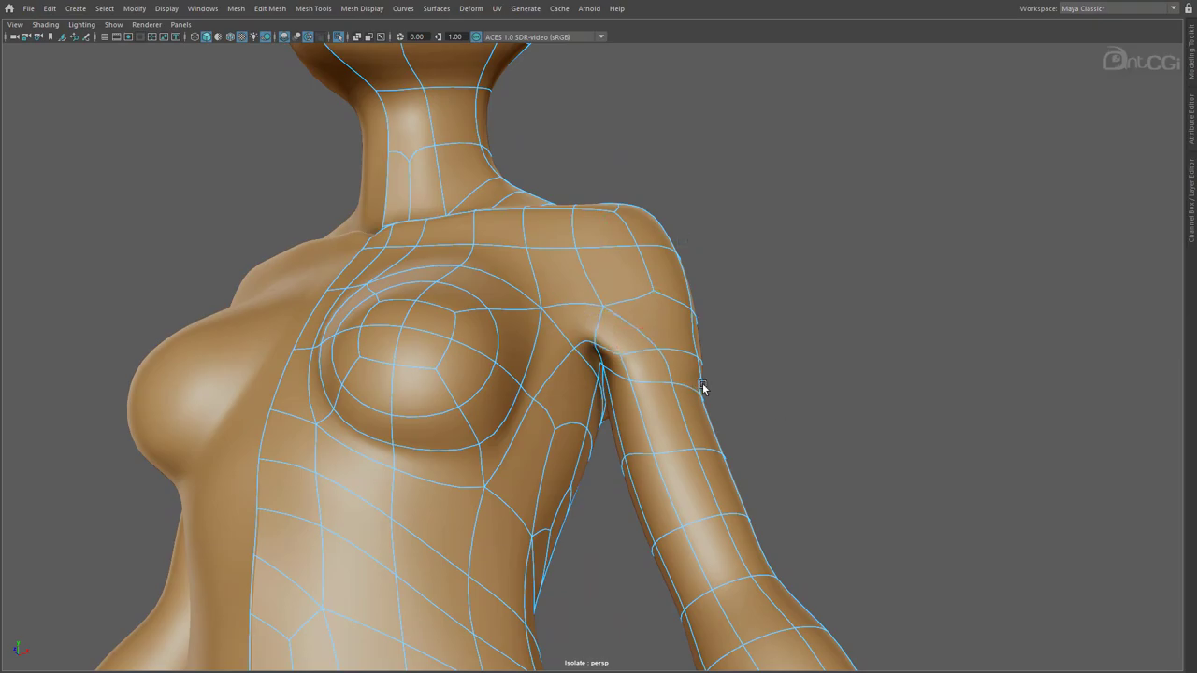
# - Connect a short vertical edge line across the rows of the outer upper arm and spin the edge beside it
pyautogui.keyDown('alt'); pyautogui.moveTo(712, 385); pyautogui.dragTo(587, 409); pyautogui.keyUp('alt')
pyautogui.press('w')
pyautogui.keyDown('ctrl'); pyautogui.keyDown('shift'); pyautogui.moveTo(598, 334); pyautogui.dragTo(646, 372); pyautogui.keyUp('shift'); pyautogui.keyUp('ctrl')
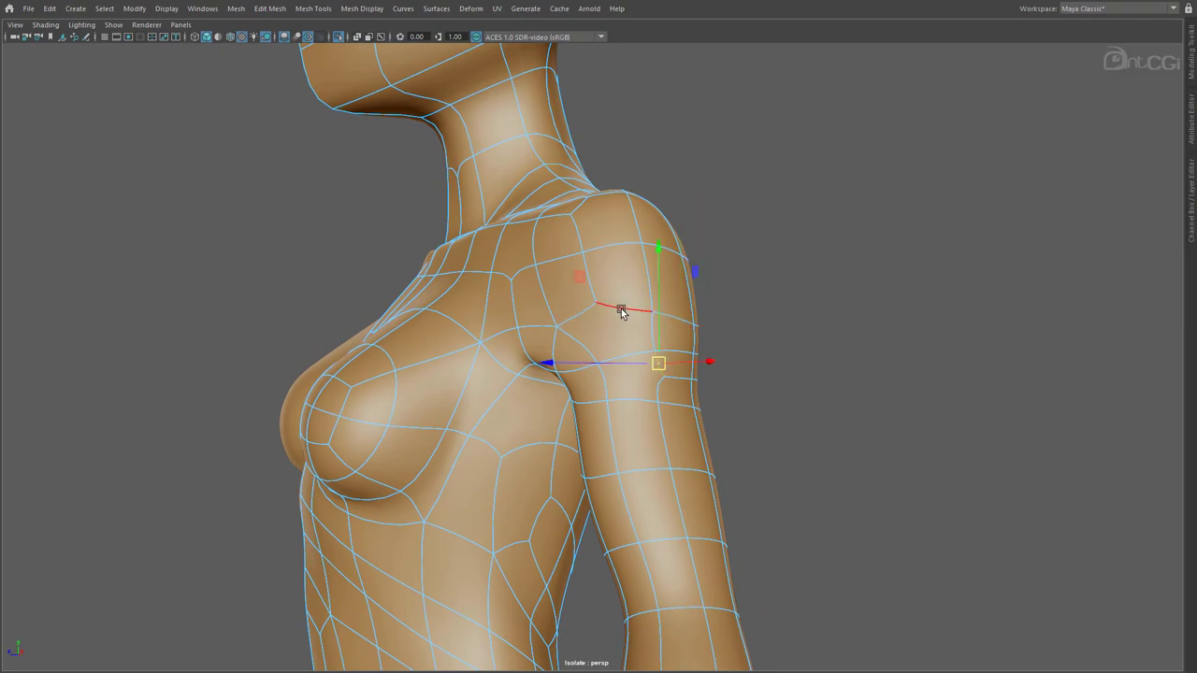
pyautogui.keyDown('shift'); pyautogui.moveTo(601, 397); pyautogui.dragTo(639, 521, button='right'); pyautogui.keyUp('shift')
pyautogui.click(644, 396)
pyautogui.keyDown('shift'); pyautogui.moveTo(643, 397); pyautogui.dragTo(690, 355, button='right'); pyautogui.keyUp('shift')
pyautogui.keyDown('alt'); pyautogui.moveTo(646, 363); pyautogui.dragTo(625, 404); pyautogui.keyUp('alt')
# - Spin two further edges on the outer shoulder so the edge rows run evenly around the arm
pyautogui.click(630, 379)
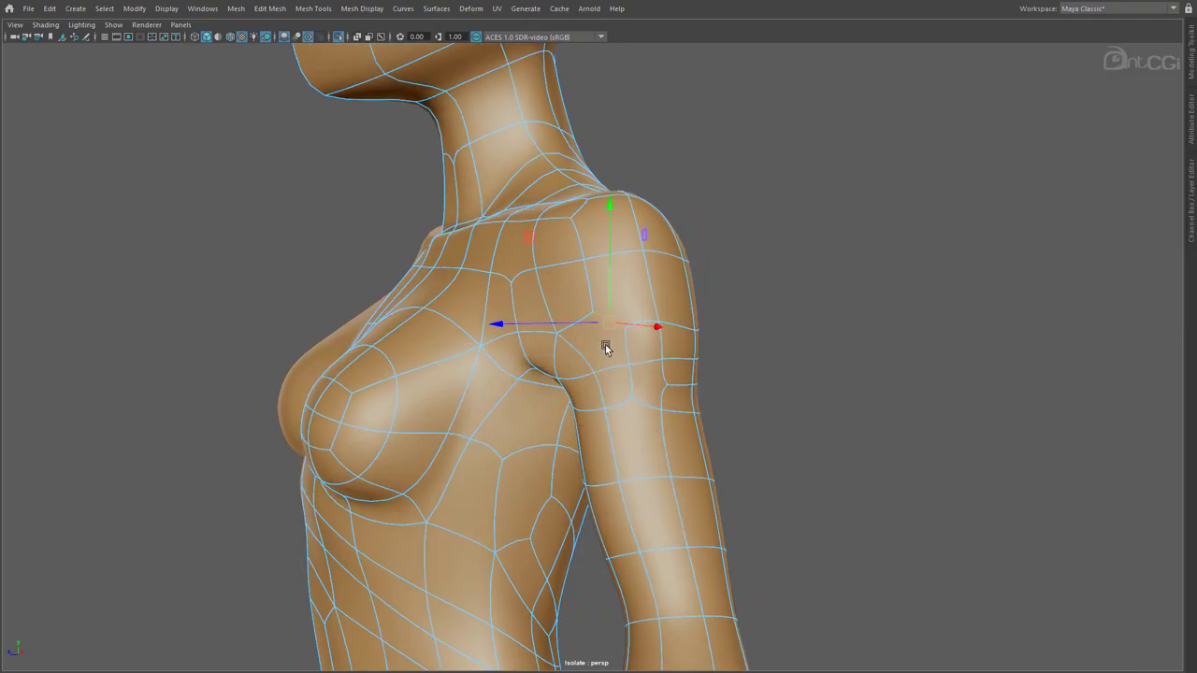
pyautogui.keyDown('shift'); pyautogui.moveTo(606, 351); pyautogui.dragTo(650, 310, button='right'); pyautogui.keyUp('shift')
pyautogui.keyDown('alt'); pyautogui.moveTo(610, 400); pyautogui.dragTo(633, 409); pyautogui.keyUp('alt')
pyautogui.click(620, 373)
pyautogui.keyDown('shift'); pyautogui.moveTo(620, 374); pyautogui.dragTo(665, 335, button='right'); pyautogui.keyUp('shift')
pyautogui.keyDown('alt'); pyautogui.moveTo(658, 387); pyautogui.dragTo(609, 384); pyautogui.keyUp('alt')
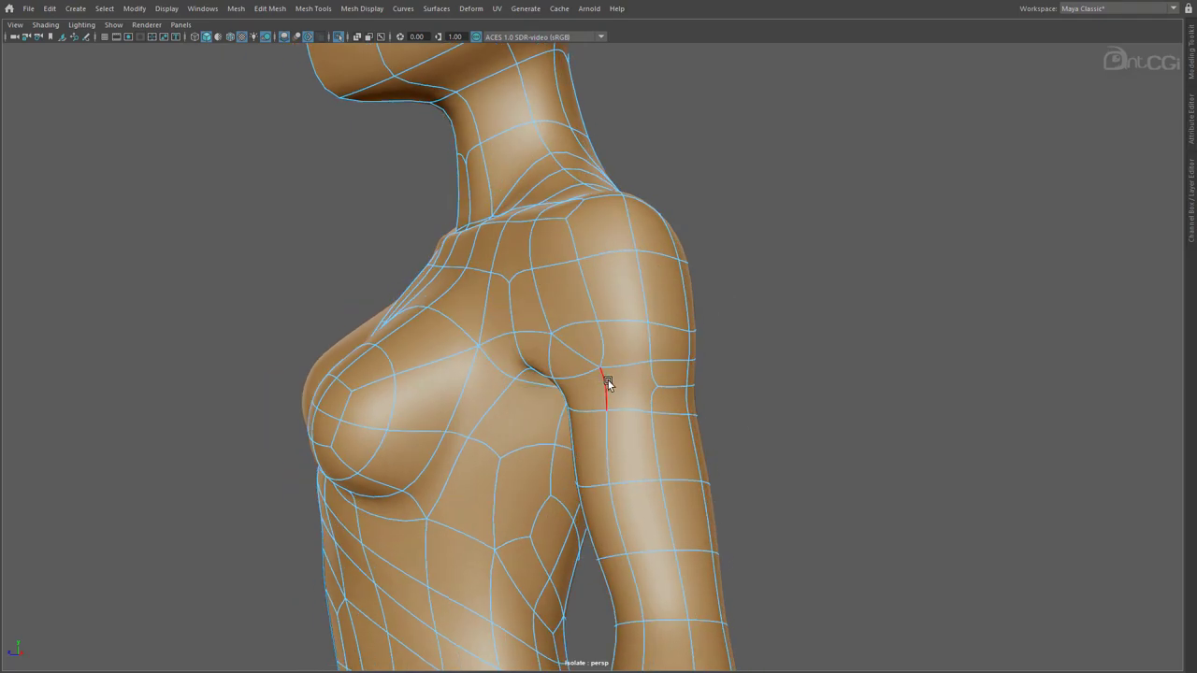
# - Cut an edge across the outer upper arm below the shoulder with Multi-Cut and spin the adjoining edge
pyautogui.keyDown('shift'); pyautogui.moveTo(609, 384); pyautogui.dragTo(564, 384, button='right'); pyautogui.keyUp('shift')
pyautogui.click(607, 386)
pyautogui.click(657, 383)
pyautogui.press('w')
pyautogui.keyDown('shift'); pyautogui.moveTo(654, 377); pyautogui.dragTo(644, 504, button='right'); pyautogui.keyUp('shift')
pyautogui.click(649, 402)
pyautogui.keyDown('shift'); pyautogui.moveTo(649, 410); pyautogui.dragTo(700, 369, button='right'); pyautogui.keyUp('shift')
pyautogui.keyDown('alt'); pyautogui.moveTo(699, 369); pyautogui.dragTo(654, 440); pyautogui.keyUp('alt')
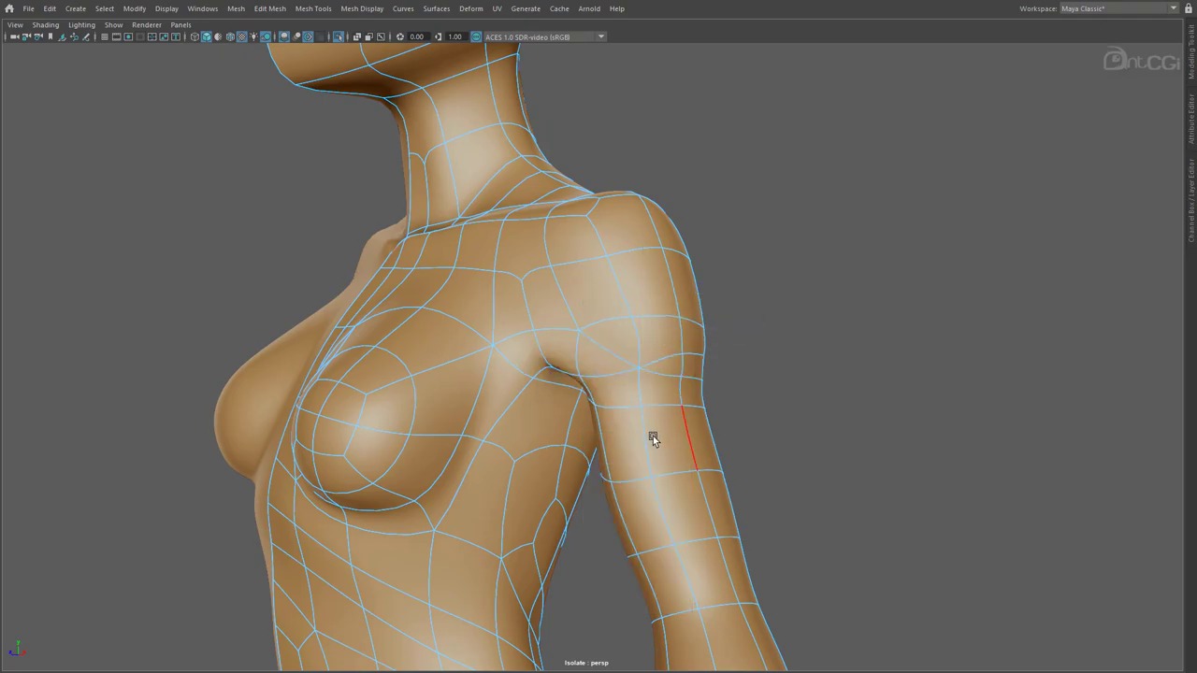
# - Connect the outer shoulder edges vertically and spin the diagonal edges to form continuous rows around the arm
pyautogui.click(643, 338)
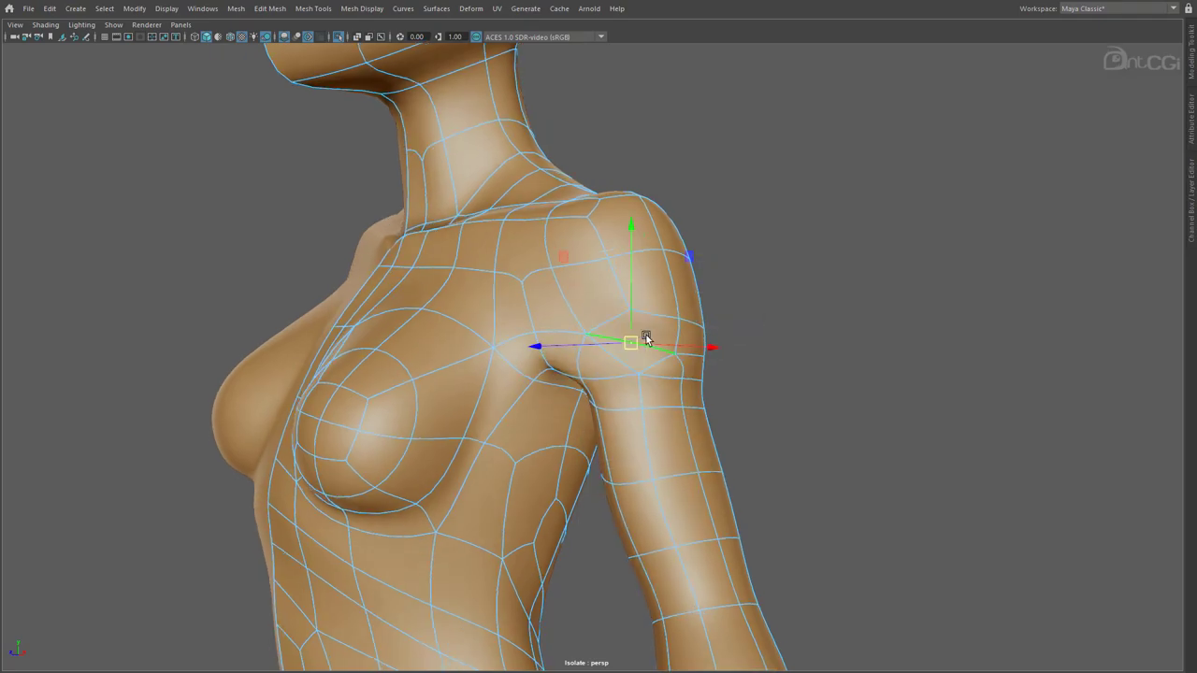
pyautogui.keyDown('alt'); pyautogui.moveTo(644, 387); pyautogui.dragTo(633, 342); pyautogui.keyUp('alt')
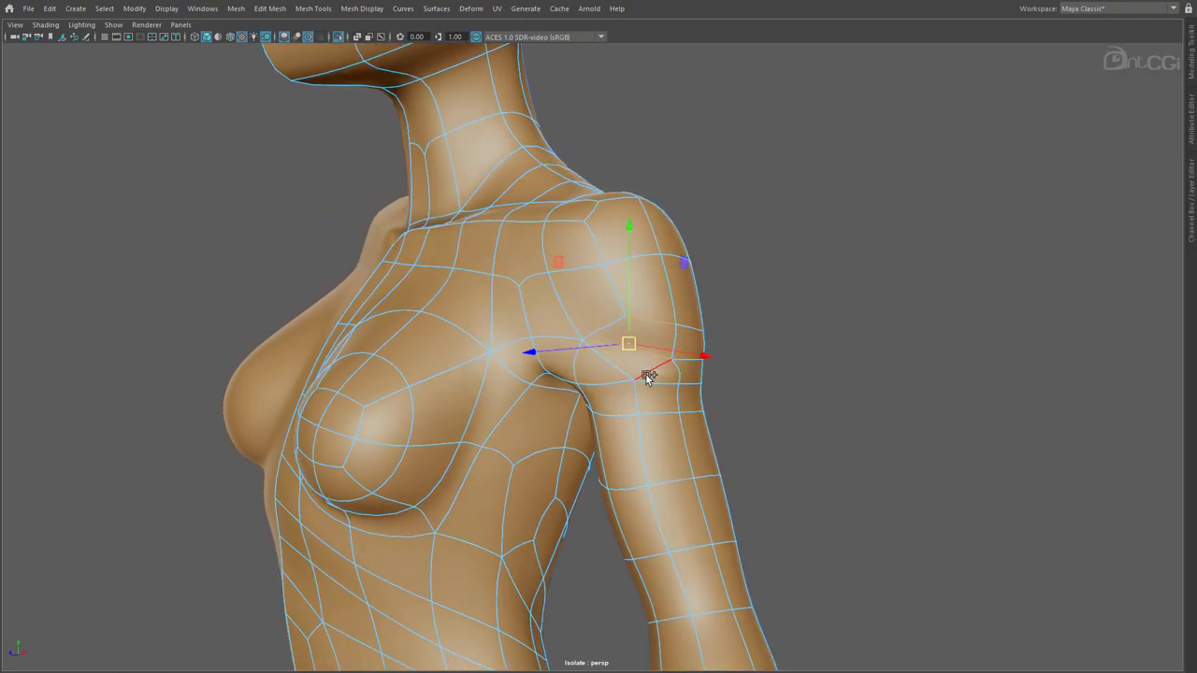
pyautogui.keyDown('shift'); pyautogui.moveTo(628, 376); pyautogui.dragTo(624, 555, button='right'); pyautogui.keyUp('shift')
pyautogui.click(628, 372)
pyautogui.keyDown('shift'); pyautogui.click(637, 319); pyautogui.keyUp('shift')
pyautogui.keyDown('shift'); pyautogui.moveTo(636, 319); pyautogui.dragTo(699, 268, button='right'); pyautogui.keyUp('shift')
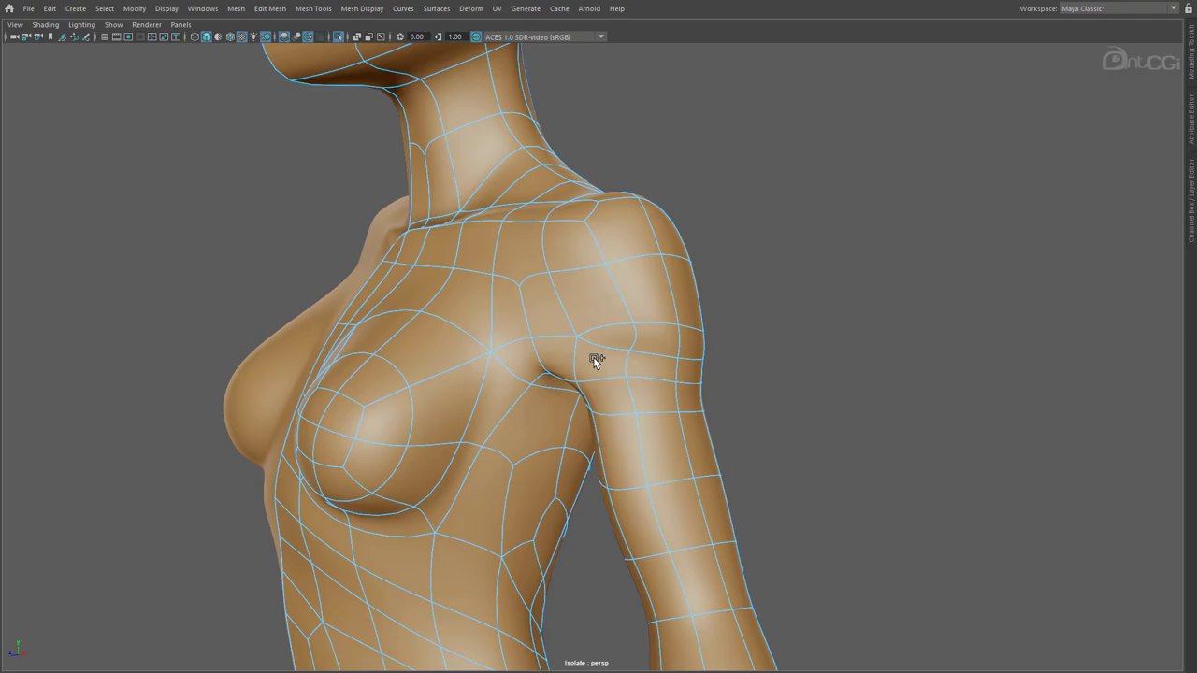
# - Select the edges running over the shoulder cap and toward the armpit front, and rework their flow
pyautogui.keyDown('alt'); pyautogui.moveTo(594, 358); pyautogui.dragTo(515, 402); pyautogui.keyUp('alt')
pyautogui.keyDown('alt'); pyautogui.moveTo(591, 414); pyautogui.dragTo(535, 417); pyautogui.keyUp('alt')
pyautogui.click(648, 224)
pyautogui.keyDown('shift'); pyautogui.click(636, 270); pyautogui.keyUp('shift')
pyautogui.keyDown('shift'); pyautogui.click(620, 327); pyautogui.keyUp('shift')
pyautogui.keyDown('shift'); pyautogui.click(568, 340); pyautogui.keyUp('shift')
pyautogui.keyDown('shift'); pyautogui.click(521, 338); pyautogui.keyUp('shift')
pyautogui.keyDown('alt'); pyautogui.moveTo(521, 339); pyautogui.dragTo(647, 339); pyautogui.keyUp('alt')
pyautogui.keyDown('shift'); pyautogui.click(653, 335); pyautogui.keyUp('shift')
pyautogui.keyDown('shift'); pyautogui.moveTo(620, 332); pyautogui.dragTo(651, 407, button='right'); pyautogui.keyUp('shift')
pyautogui.keyDown('alt'); pyautogui.moveTo(651, 408); pyautogui.dragTo(810, 349); pyautogui.keyUp('alt')
# - Move the vertices at the front of the armpit toward the chest and adjust the neighbouring edge
pyautogui.press('F9')
pyautogui.click(584, 331)
pyautogui.moveTo(583, 331); pyautogui.dragTo(529, 325)
pyautogui.moveTo(549, 326); pyautogui.dragTo(457, 275)
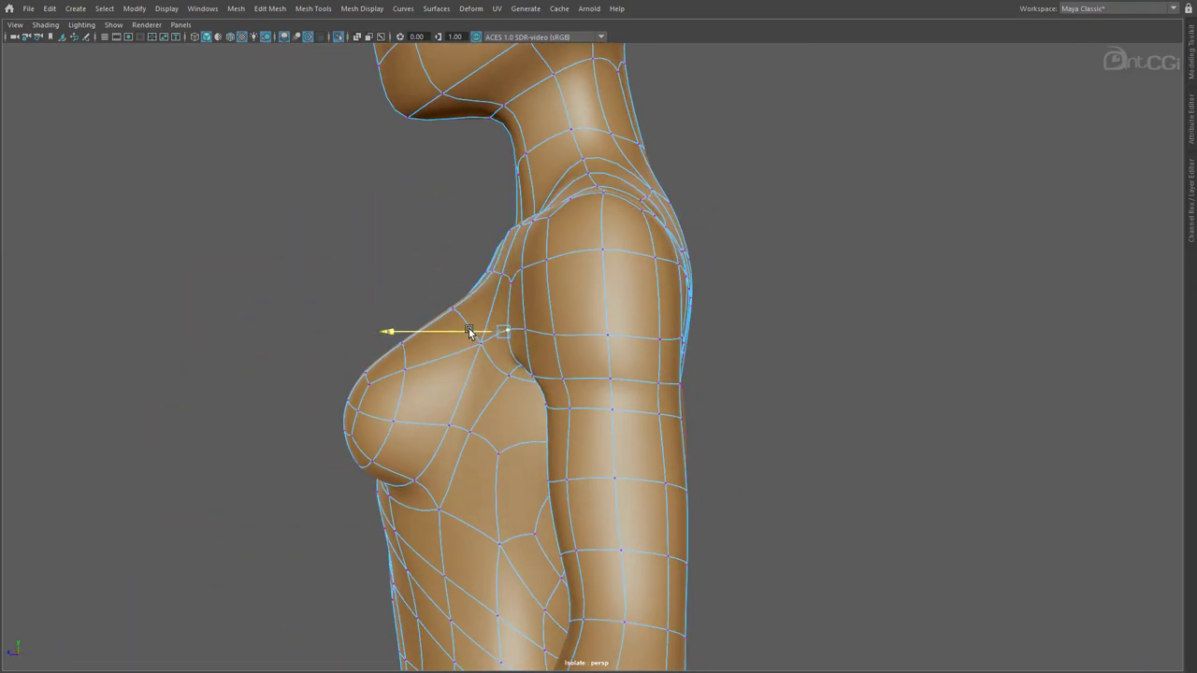
pyautogui.keyDown('alt'); pyautogui.moveTo(469, 331); pyautogui.dragTo(567, 309); pyautogui.keyUp('alt')
pyautogui.keyDown('alt'); pyautogui.moveTo(567, 309); pyautogui.dragTo(585, 369, button='middle'); pyautogui.keyUp('alt')
pyautogui.moveTo(467, 326); pyautogui.dragTo(467, 292, button='right')
pyautogui.click(456, 331)
pyautogui.moveTo(479, 337); pyautogui.dragTo(502, 338)
# - Connect a new edge line across the back of the shoulder above the shoulder blade
pyautogui.keyDown('alt'); pyautogui.moveTo(505, 341); pyautogui.dragTo(728, 453, button='right'); pyautogui.keyUp('alt')
pyautogui.keyDown('alt'); pyautogui.moveTo(728, 452); pyautogui.dragTo(510, 488); pyautogui.keyUp('alt')
pyautogui.keyDown('alt'); pyautogui.moveTo(509, 488); pyautogui.dragTo(554, 403, button='right'); pyautogui.keyUp('alt')
pyautogui.click(578, 417)
pyautogui.keyDown('alt'); pyautogui.moveTo(562, 485); pyautogui.dragTo(593, 419, button='middle'); pyautogui.keyUp('alt')
pyautogui.click(561, 352)
pyautogui.keyDown('alt'); pyautogui.moveTo(563, 361); pyautogui.dragTo(522, 364, button='middle'); pyautogui.keyUp('alt')
pyautogui.click(589, 293)
pyautogui.keyDown('alt'); pyautogui.moveTo(607, 247); pyautogui.dragTo(644, 285); pyautogui.keyUp('alt')
pyautogui.moveTo(644, 285); pyautogui.dragTo(641, 451, button='right')
pyautogui.click(648, 306)
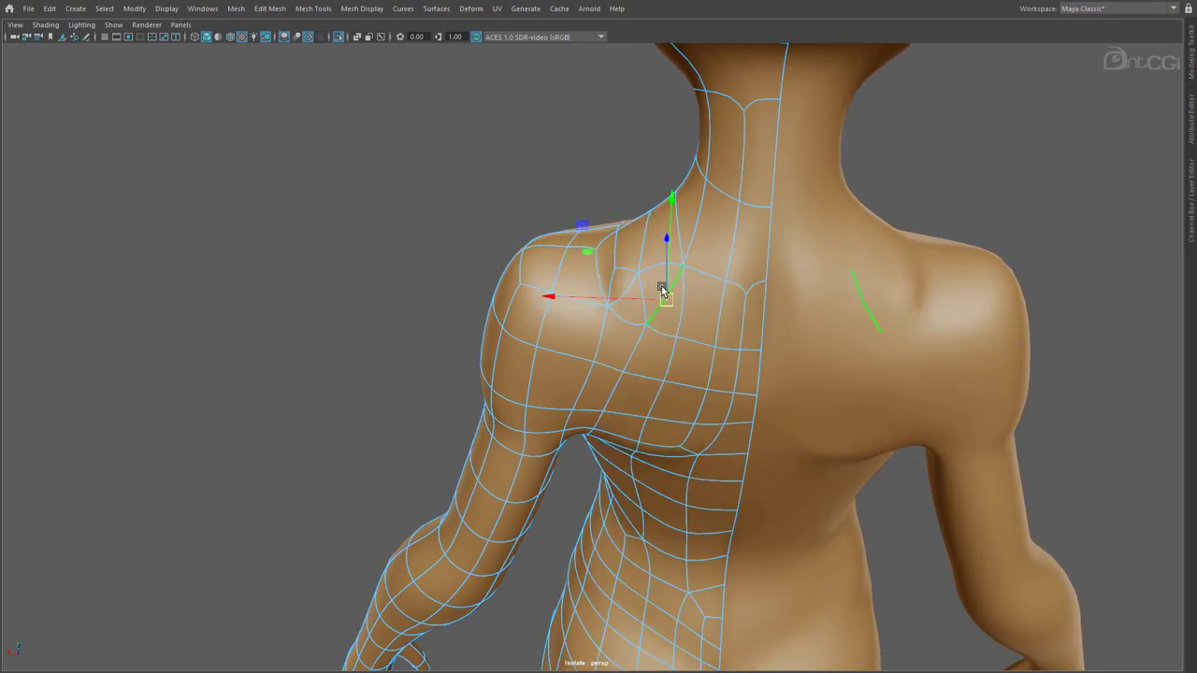
# - Reposition the vertices over the shoulder blade and the back of the shoulder for even spacing
pyautogui.keyDown('alt'); pyautogui.moveTo(679, 410); pyautogui.dragTo(729, 342); pyautogui.keyUp('alt')
pyautogui.press('F9')
pyautogui.click(542, 240)
pyautogui.moveTo(521, 240); pyautogui.dragTo(528, 241)
pyautogui.keyDown('alt'); pyautogui.moveTo(739, 304); pyautogui.dragTo(616, 328); pyautogui.keyUp('alt')
pyautogui.click(643, 284)
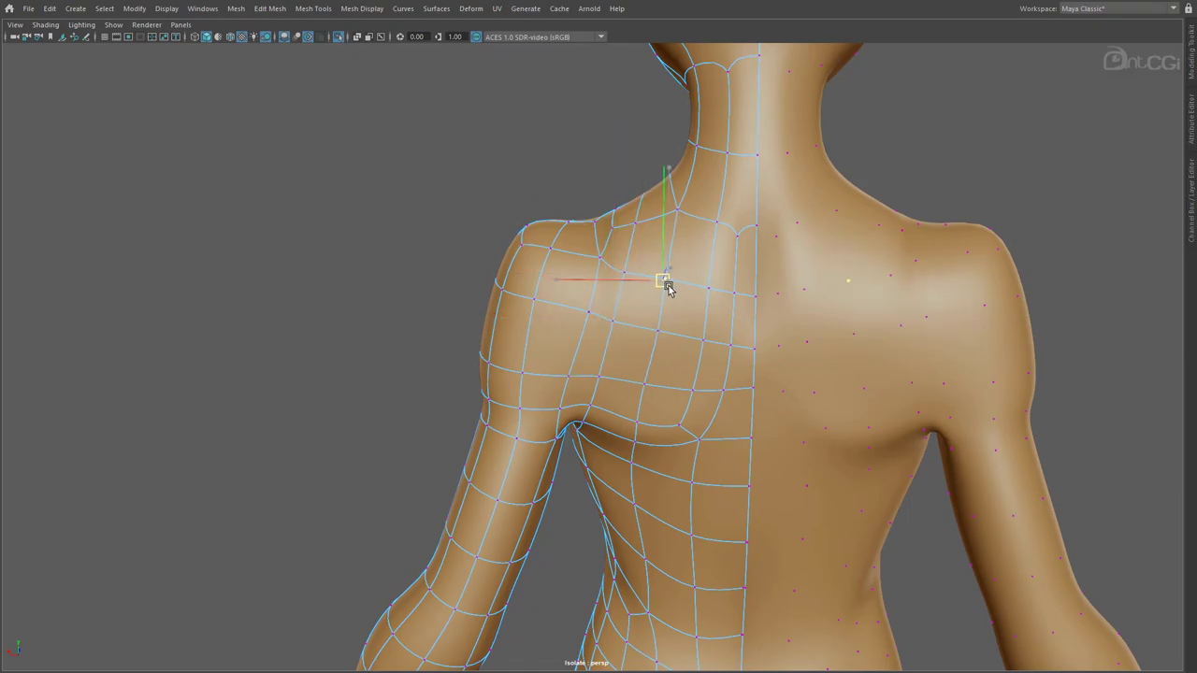
pyautogui.keyDown('alt'); pyautogui.moveTo(643, 393); pyautogui.dragTo(708, 411); pyautogui.keyUp('alt')
pyautogui.click(573, 284)
pyautogui.keyDown('alt'); pyautogui.moveTo(537, 328); pyautogui.dragTo(510, 329); pyautogui.keyUp('alt')
pyautogui.click(559, 340)
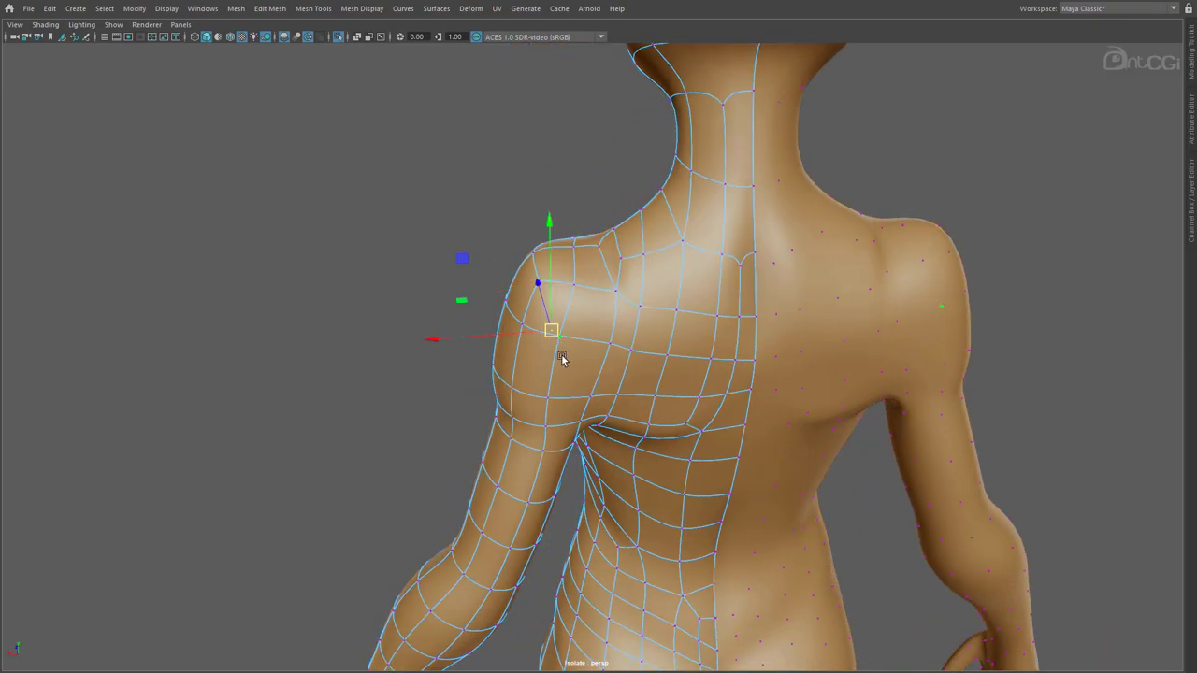
pyautogui.keyDown('alt'); pyautogui.moveTo(553, 413); pyautogui.dragTo(801, 441); pyautogui.keyUp('alt')
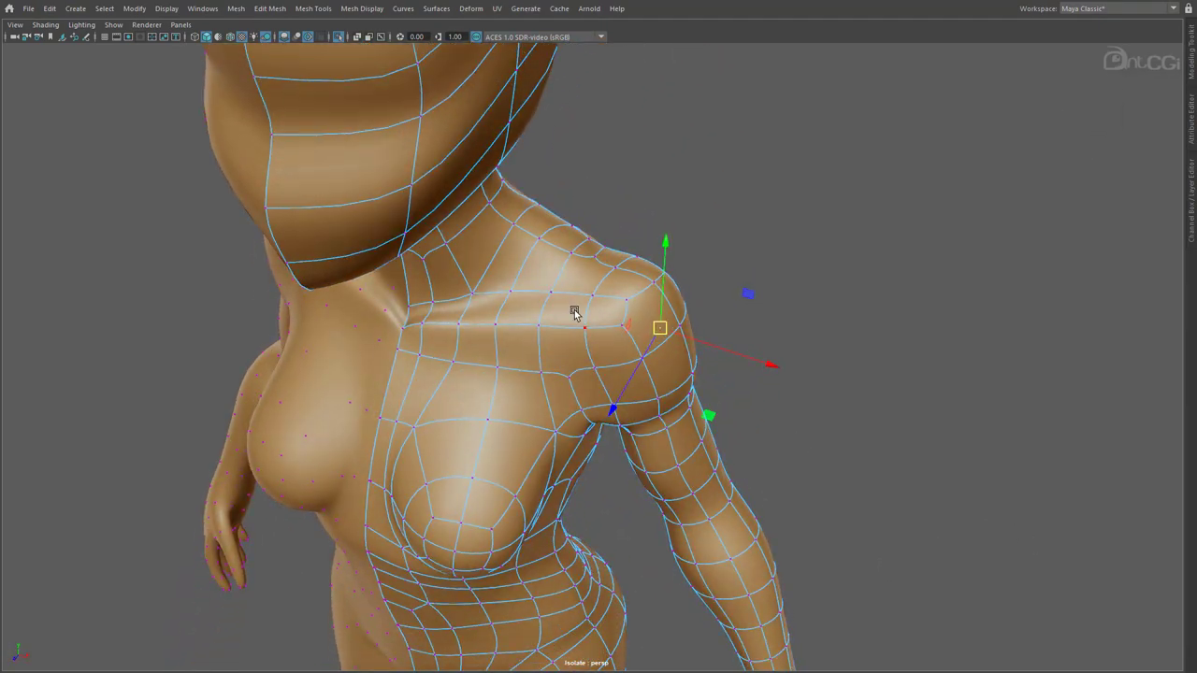
# - Connect an edge line from the top of the shoulder down to the upper chest and spin the edge at its upper end
pyautogui.moveTo(574, 311); pyautogui.dragTo(578, 259, button='right')
pyautogui.click(585, 257)
pyautogui.keyDown('shift'); pyautogui.click(573, 296); pyautogui.keyUp('shift')
pyautogui.keyDown('shift'); pyautogui.click(562, 327); pyautogui.keyUp('shift')
pyautogui.keyDown('shift'); pyautogui.click(556, 372); pyautogui.keyUp('shift')
pyautogui.keyDown('shift'); pyautogui.moveTo(555, 372); pyautogui.dragTo(562, 538, button='right'); pyautogui.keyUp('shift')
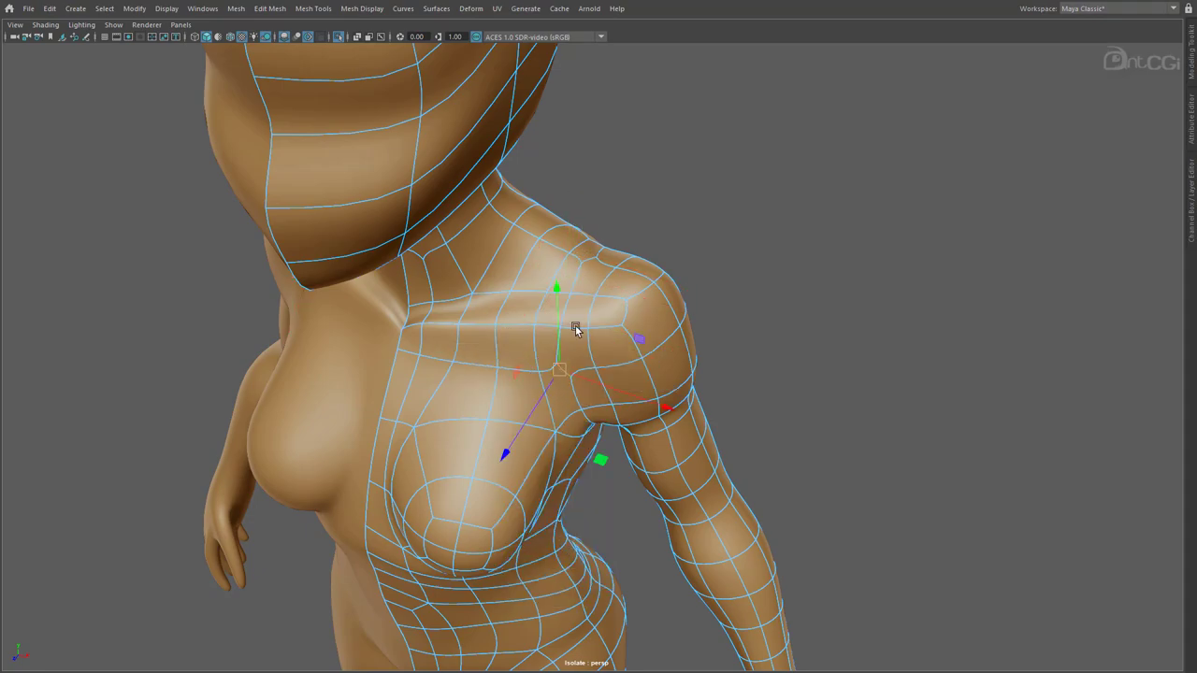
pyautogui.keyDown('shift'); pyautogui.click(585, 264); pyautogui.keyUp('shift')
pyautogui.keyDown('shift'); pyautogui.moveTo(585, 264); pyautogui.dragTo(658, 227, button='right'); pyautogui.keyUp('shift')
pyautogui.keyDown('alt'); pyautogui.moveTo(618, 410); pyautogui.dragTo(378, 391); pyautogui.keyUp('alt')
pyautogui.scroll(1, 613, 282)
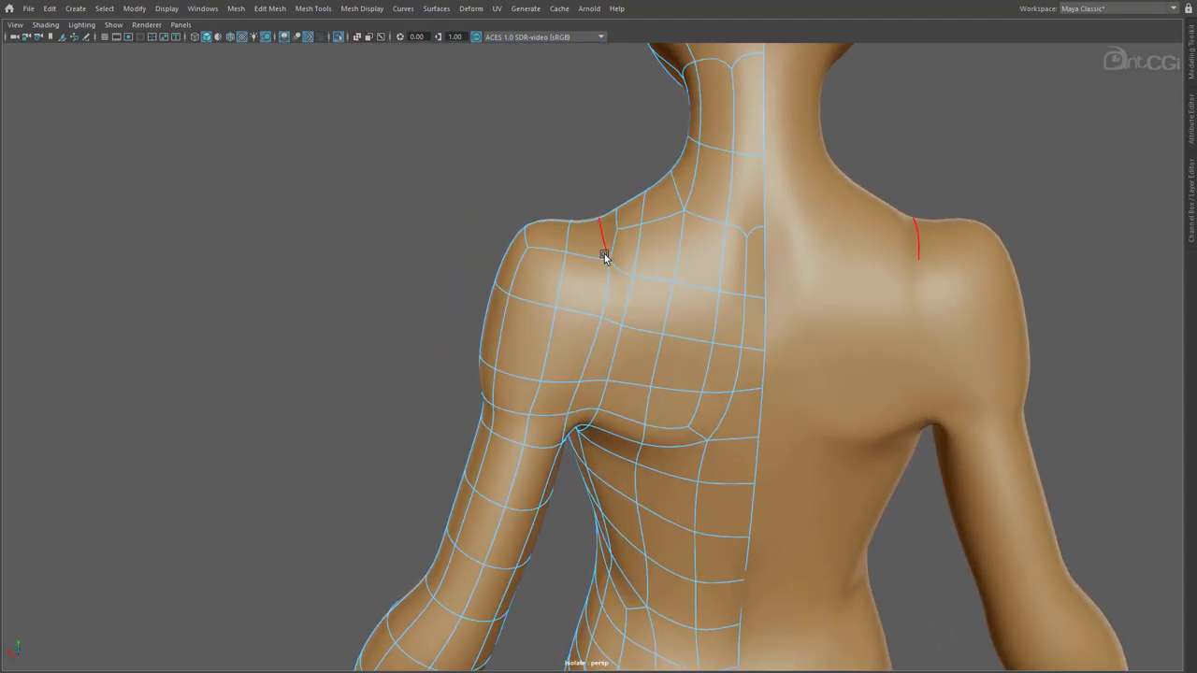
# - Connect a new edge row across the back of the shoulder from the shoulder cap toward the shoulder blade
pyautogui.keyDown('alt'); pyautogui.moveTo(605, 256); pyautogui.dragTo(565, 292); pyautogui.keyUp('alt')
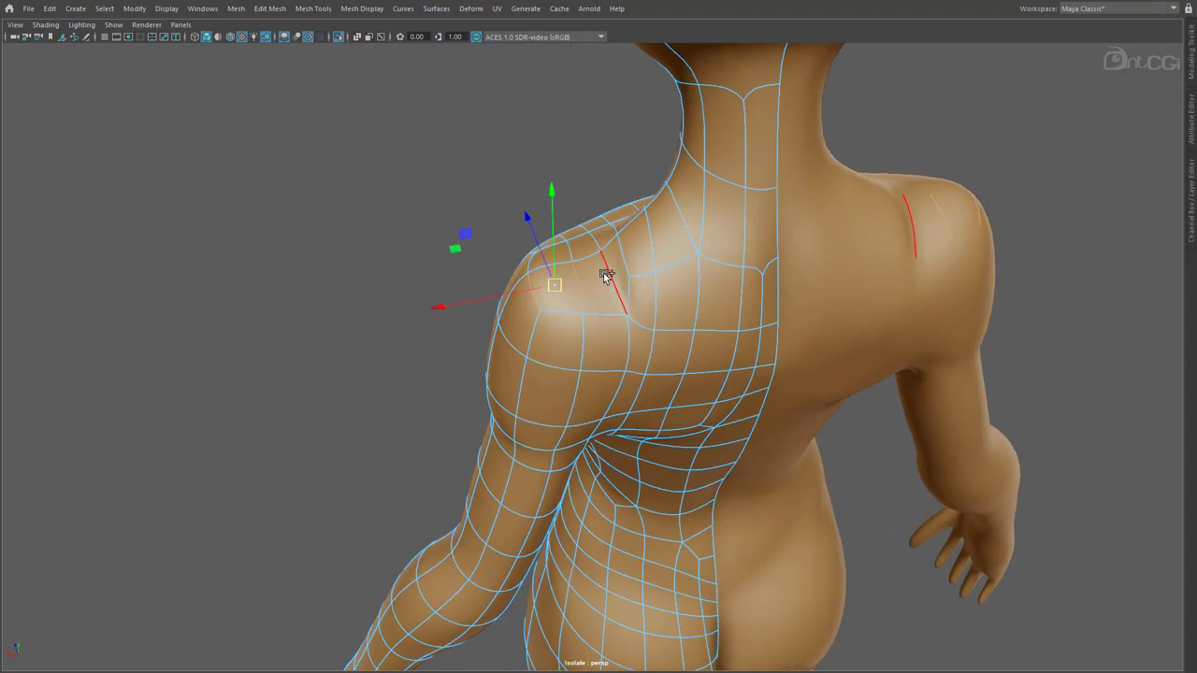
pyautogui.keyDown('shift'); pyautogui.click(606, 274); pyautogui.keyUp('shift')
pyautogui.keyDown('shift'); pyautogui.moveTo(633, 260); pyautogui.dragTo(637, 439, button='right'); pyautogui.keyUp('shift')
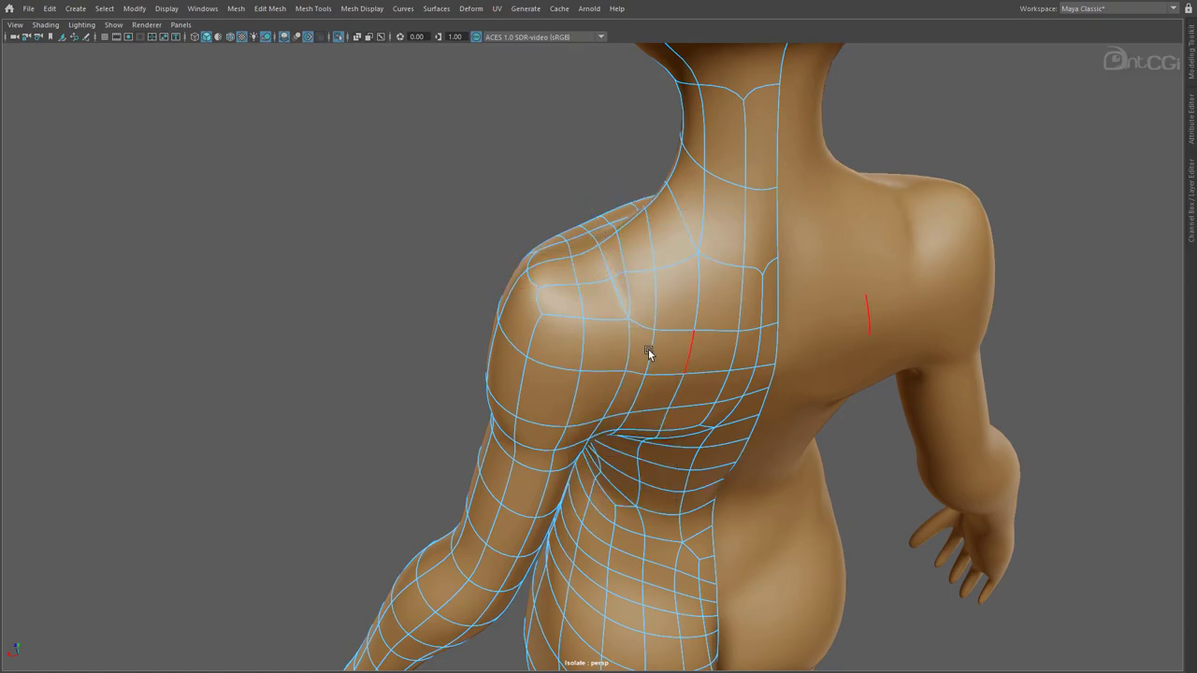
# - Move the vertex on top of the shoulder sideways to even out the columns running over it
pyautogui.keyDown('alt'); pyautogui.moveTo(649, 347); pyautogui.dragTo(622, 323); pyautogui.keyUp('alt')
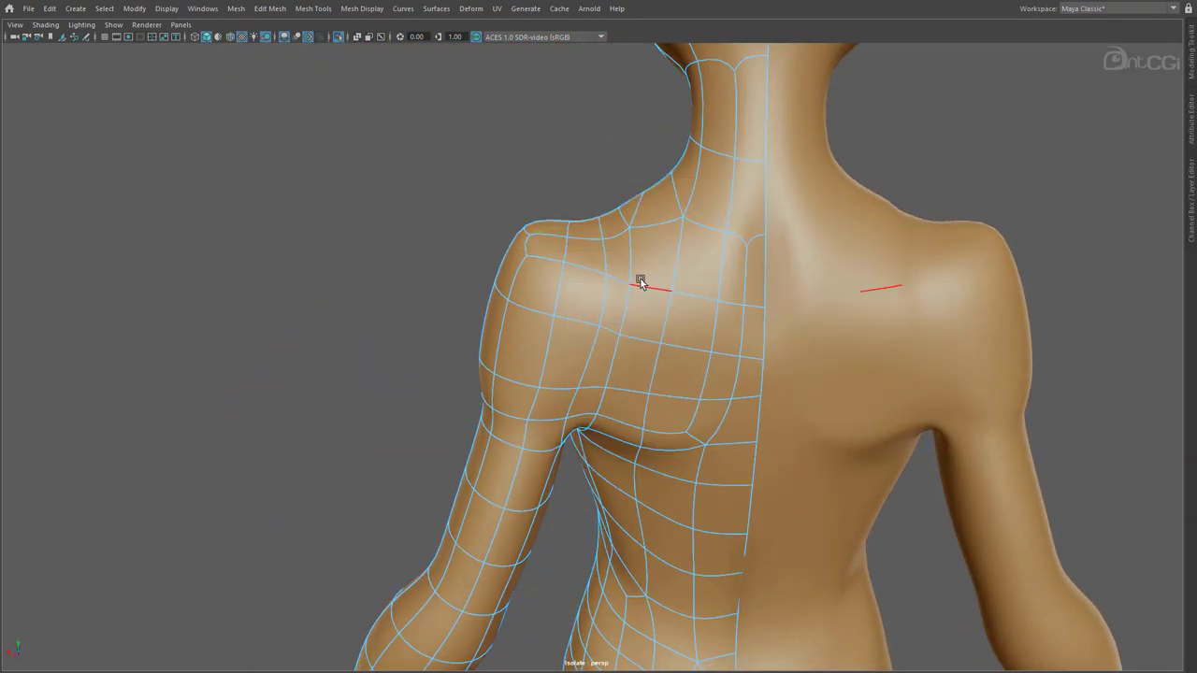
pyautogui.keyDown('alt'); pyautogui.moveTo(641, 282); pyautogui.dragTo(610, 219); pyautogui.keyUp('alt')
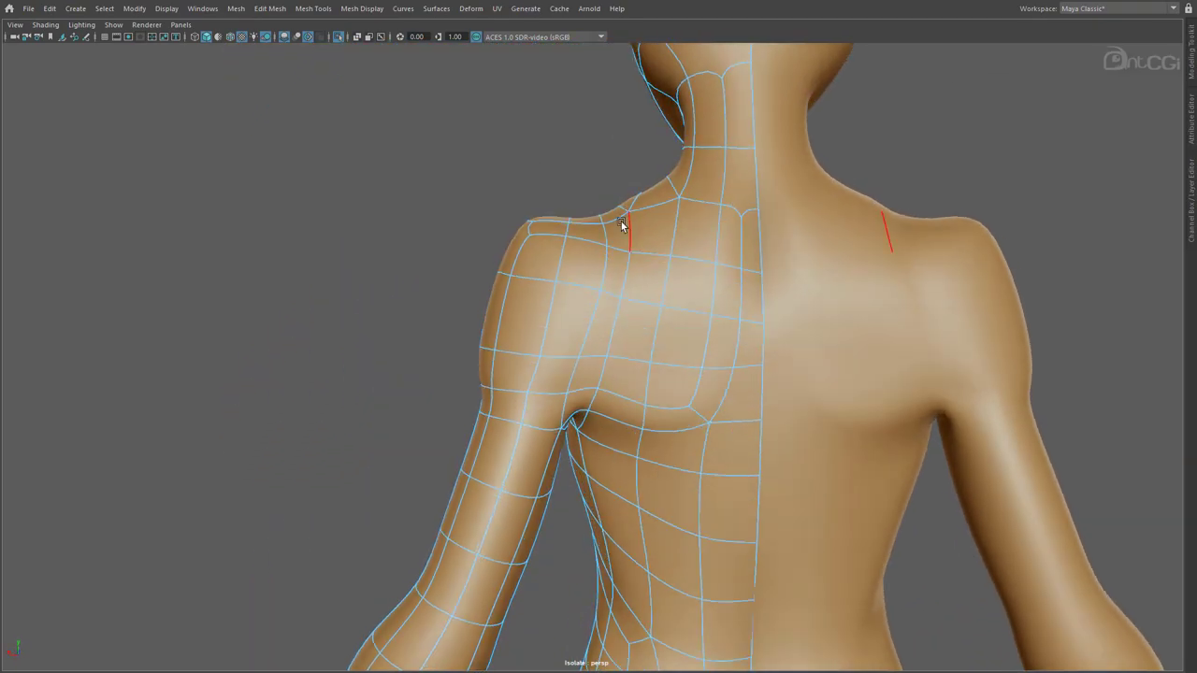
pyautogui.moveTo(633, 241); pyautogui.dragTo(601, 182, button='right')
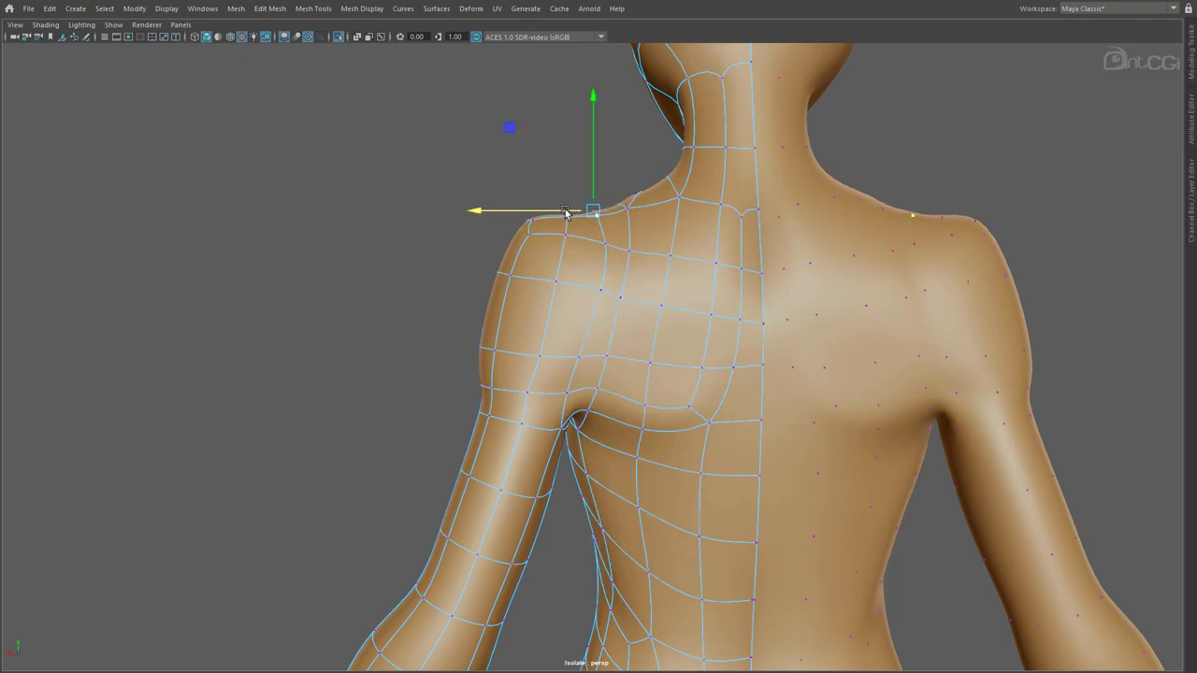
pyautogui.keyDown('alt'); pyautogui.moveTo(617, 291); pyautogui.dragTo(644, 297); pyautogui.keyUp('alt')
# - Connect a new edge line across the edges on top of the shoulder near the base of the neck
pyautogui.moveTo(644, 297); pyautogui.dragTo(641, 245, button='right')
pyautogui.keyDown('alt'); pyautogui.moveTo(598, 315); pyautogui.dragTo(617, 352); pyautogui.keyUp('alt')
pyautogui.click(690, 299)
pyautogui.keyDown('shift'); pyautogui.click(665, 310); pyautogui.keyUp('shift')
pyautogui.keyDown('shift'); pyautogui.click(628, 291); pyautogui.keyUp('shift')
pyautogui.keyDown('alt'); pyautogui.moveTo(627, 291); pyautogui.dragTo(842, 277); pyautogui.keyUp('alt')
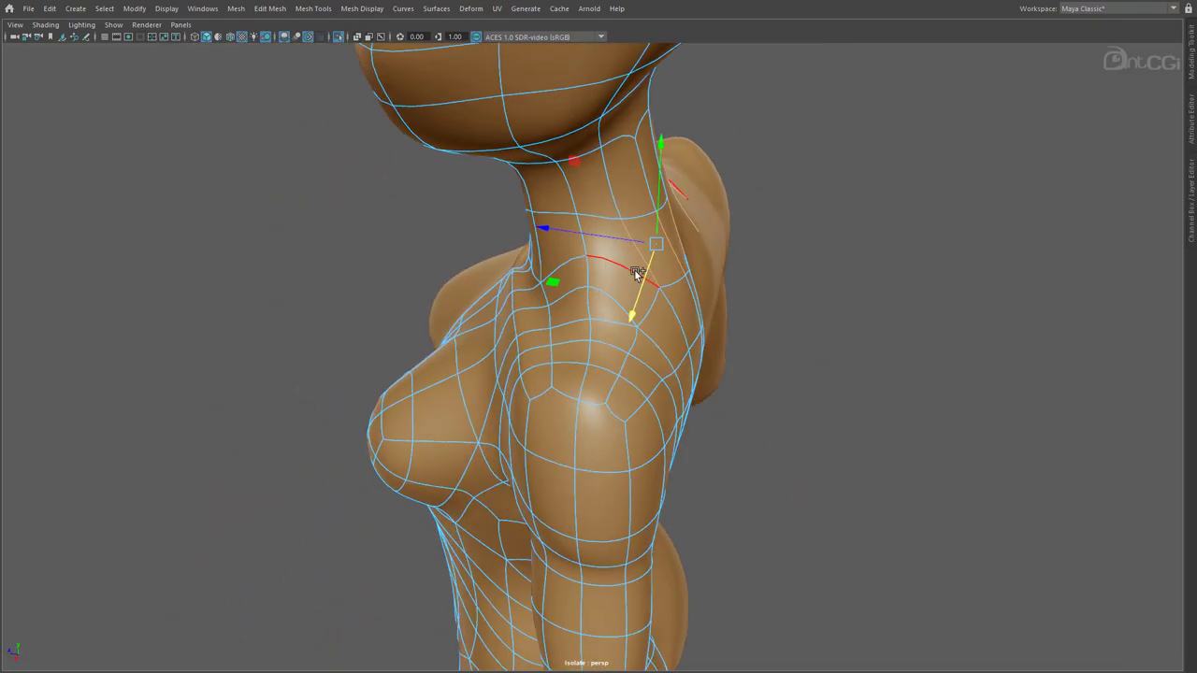
pyautogui.keyDown('shift'); pyautogui.moveTo(585, 276); pyautogui.dragTo(593, 400, button='right'); pyautogui.keyUp('shift')
# - Spin the edge beside the new line twice and collapse the short edge next to it at the neck base
pyautogui.moveTo(620, 273); pyautogui.dragTo(623, 301, button='right')
pyautogui.click(623, 299)
pyautogui.hotkey('ctrl', 'alt', 'Right')
pyautogui.hotkey('ctrl', 'alt', 'Right')
pyautogui.keyDown('alt'); pyautogui.moveTo(619, 298); pyautogui.dragTo(692, 292); pyautogui.keyUp('alt')
pyautogui.click(601, 258)
pyautogui.keyDown('shift'); pyautogui.moveTo(601, 258); pyautogui.dragTo(603, 186, button='right'); pyautogui.keyUp('shift')
# - Split the faces between the neck and shoulder with new connecting edges and spin the edge nearest the neck
pyautogui.keyDown('alt'); pyautogui.moveTo(612, 281); pyautogui.dragTo(667, 307); pyautogui.keyUp('alt')
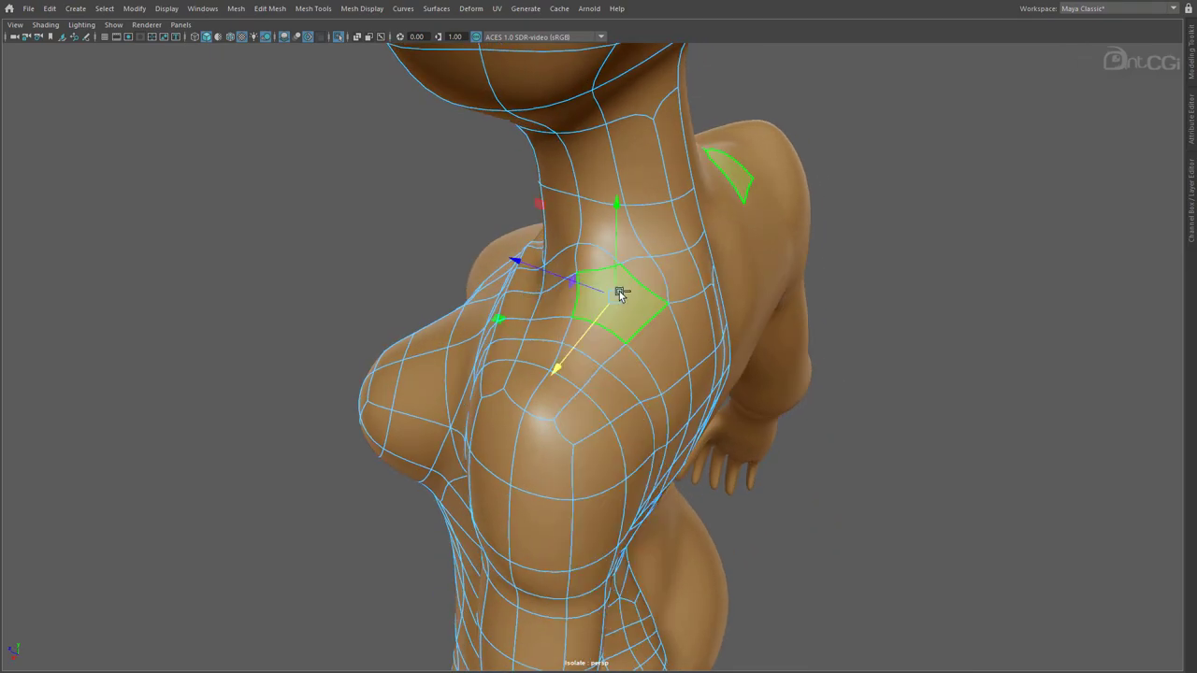
pyautogui.keyDown('shift'); pyautogui.moveTo(620, 293); pyautogui.dragTo(609, 422, button='right'); pyautogui.keyUp('shift')
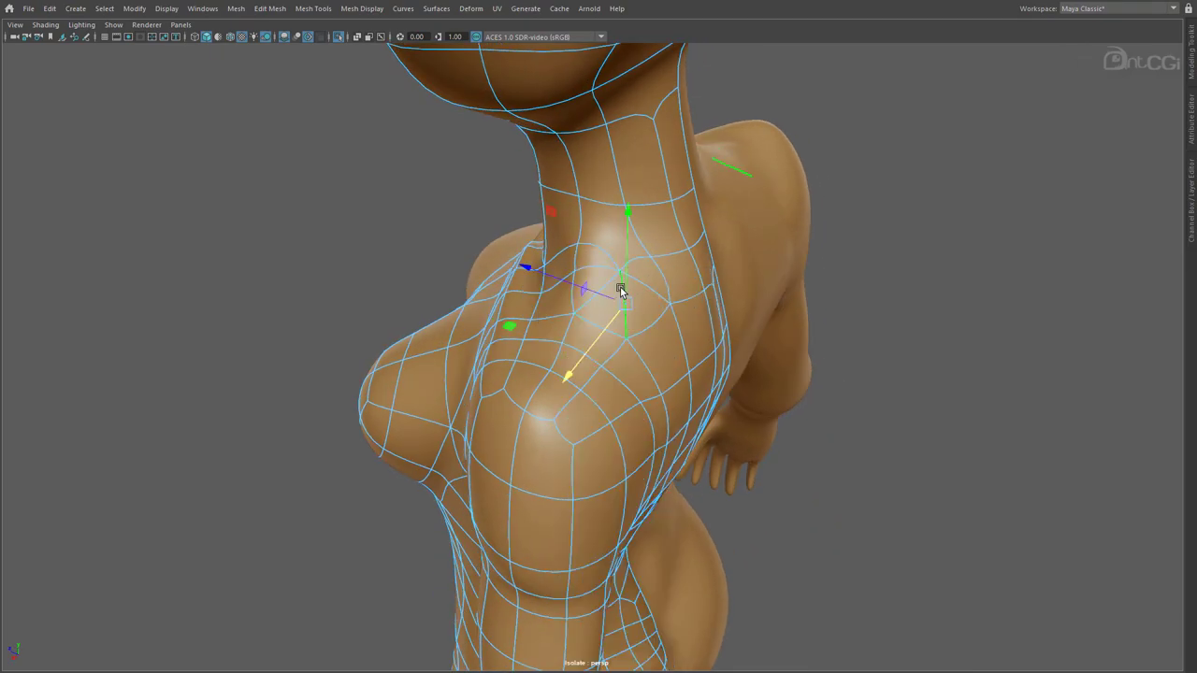
pyautogui.moveTo(589, 263); pyautogui.dragTo(590, 286, button='right')
pyautogui.click(601, 241)
pyautogui.keyDown('shift'); pyautogui.moveTo(602, 240); pyautogui.dragTo(594, 378, button='right'); pyautogui.keyUp('shift')
pyautogui.moveTo(628, 271); pyautogui.dragTo(627, 241, button='right')
pyautogui.click(624, 245)
pyautogui.hotkey('ctrl', 'alt', 'Right')
# - Collapse the short diagonal edge on top of the shoulder and delete the leftover edge beside it
pyautogui.keyDown('alt'); pyautogui.moveTo(591, 226); pyautogui.dragTo(634, 311); pyautogui.keyUp('alt')
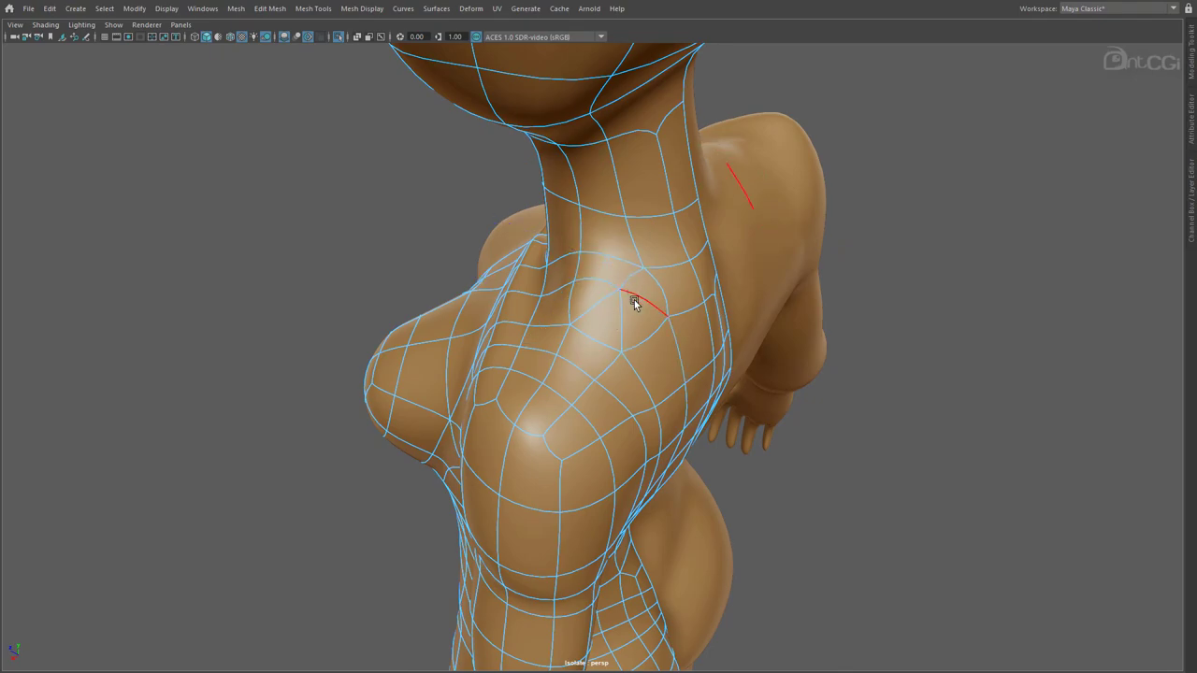
pyautogui.click(633, 297)
pyautogui.keyDown('shift'); pyautogui.moveTo(633, 296); pyautogui.dragTo(703, 263, button='right'); pyautogui.keyUp('shift')
pyautogui.keyDown('alt'); pyautogui.moveTo(655, 290); pyautogui.dragTo(547, 297); pyautogui.keyUp('alt')
pyautogui.click(613, 298)
pyautogui.press('Delete')
# - Return the body mesh to object mode and delete its construction history
pyautogui.press('F8')
pyautogui.keyDown('alt'); pyautogui.moveTo(583, 292); pyautogui.dragTo(454, 293, button='right'); pyautogui.keyUp('alt')
pyautogui.moveTo(595, 396)
pyautogui.keyDown('alt'); pyautogui.mouseDown()
pyautogui.moveTo(872, 387)
pyautogui.moveTo(618, 398)
pyautogui.mouseUp(); pyautogui.keyUp('alt')
pyautogui.keyDown('alt'); pyautogui.moveTo(617, 397); pyautogui.dragTo(729, 397, button='right'); pyautogui.keyUp('alt')
pyautogui.click(524, 309)
pyautogui.click(50, 9)
pyautogui.moveTo(106, 161)
pyautogui.click(253, 161)
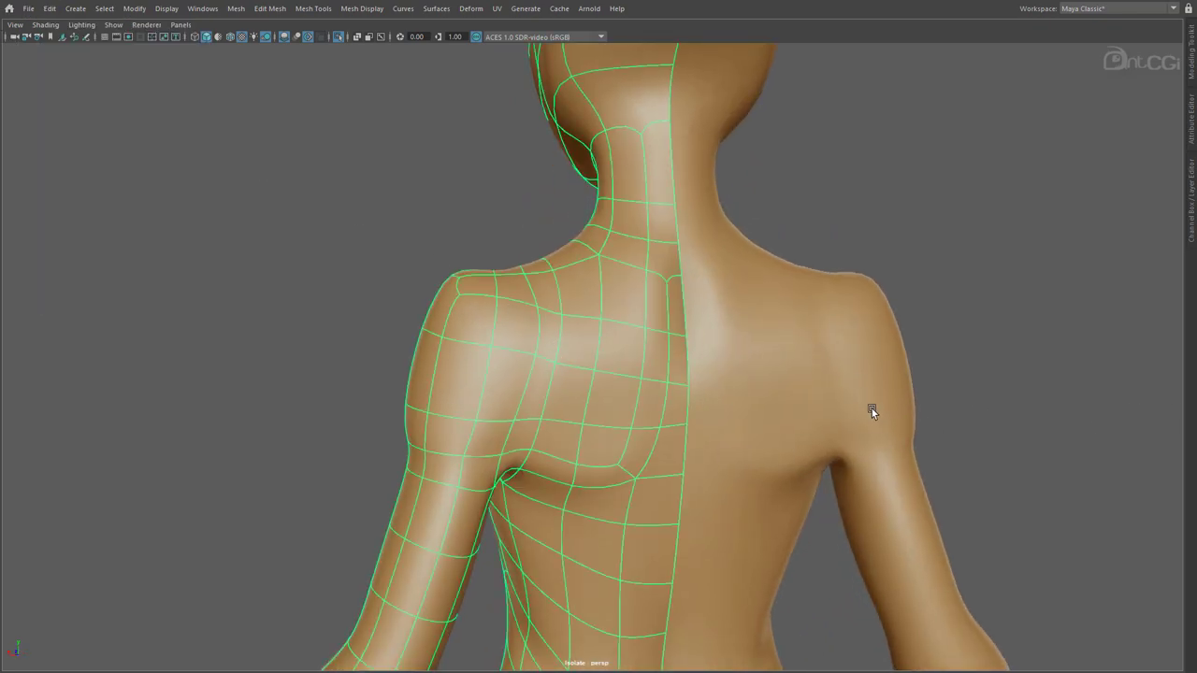
# - Select the body mesh, bring back the full interface and activate the Relax sculpting tool
pyautogui.keyDown('alt'); pyautogui.moveTo(917, 432); pyautogui.dragTo(729, 412, button='right'); pyautogui.keyUp('alt')
pyautogui.click(483, 378)
pyautogui.click(595, 343)
pyautogui.hotkey('ctrl', 'space')
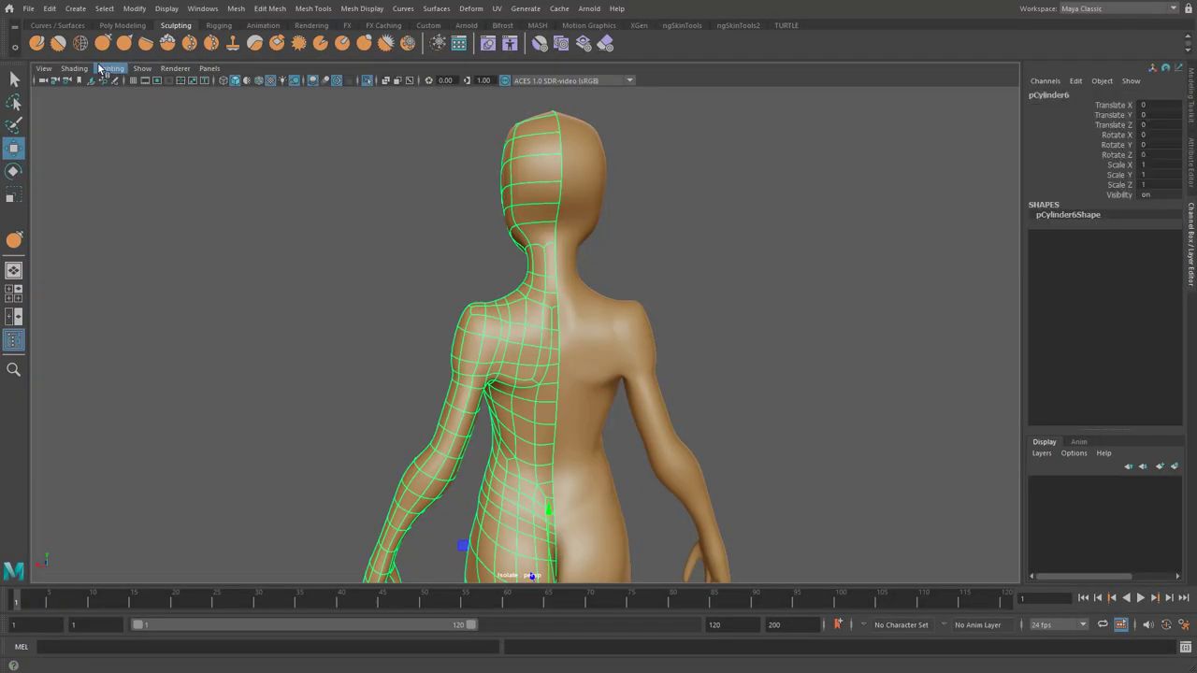
pyautogui.press('y')
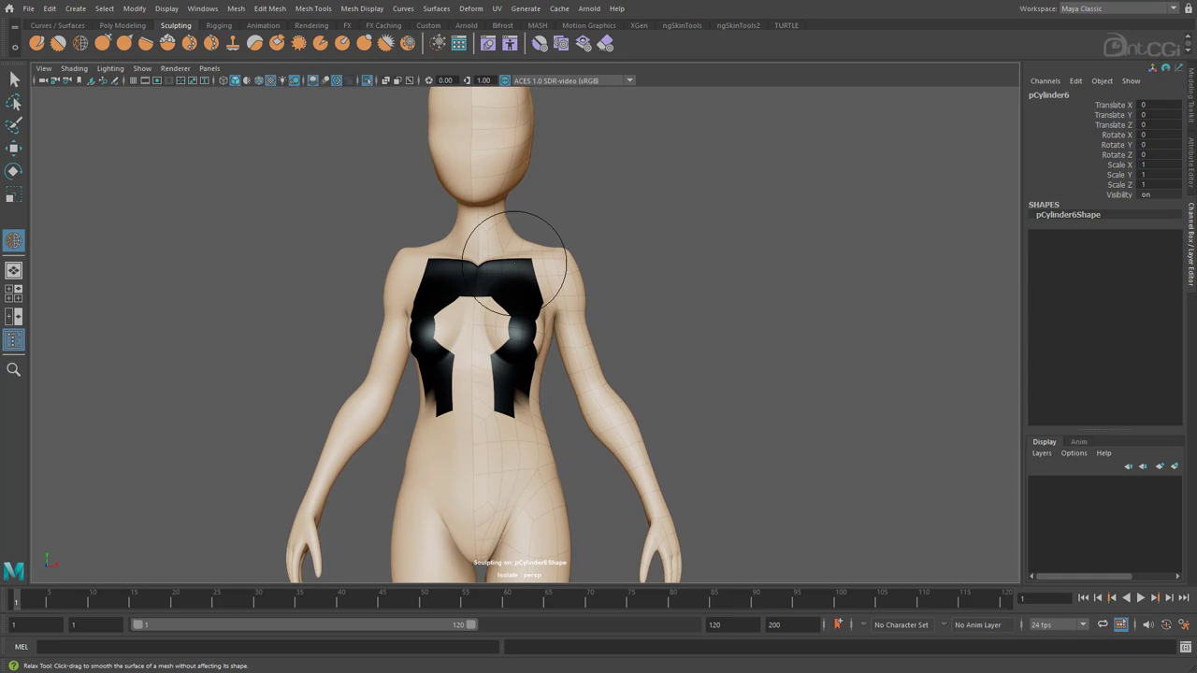
# - Check the body's surface with the default material and return to its own material
pyautogui.click(74, 68)
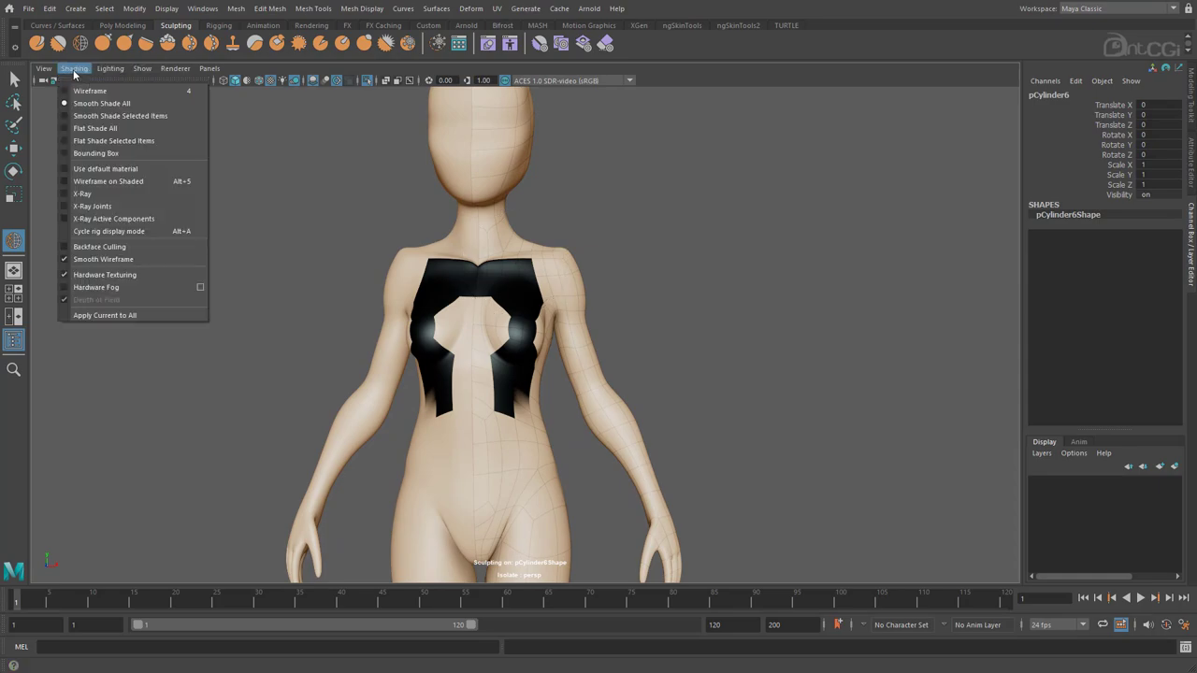
pyautogui.click(94, 172)
pyautogui.keyDown('alt'); pyautogui.moveTo(547, 432); pyautogui.dragTo(513, 451); pyautogui.keyUp('alt')
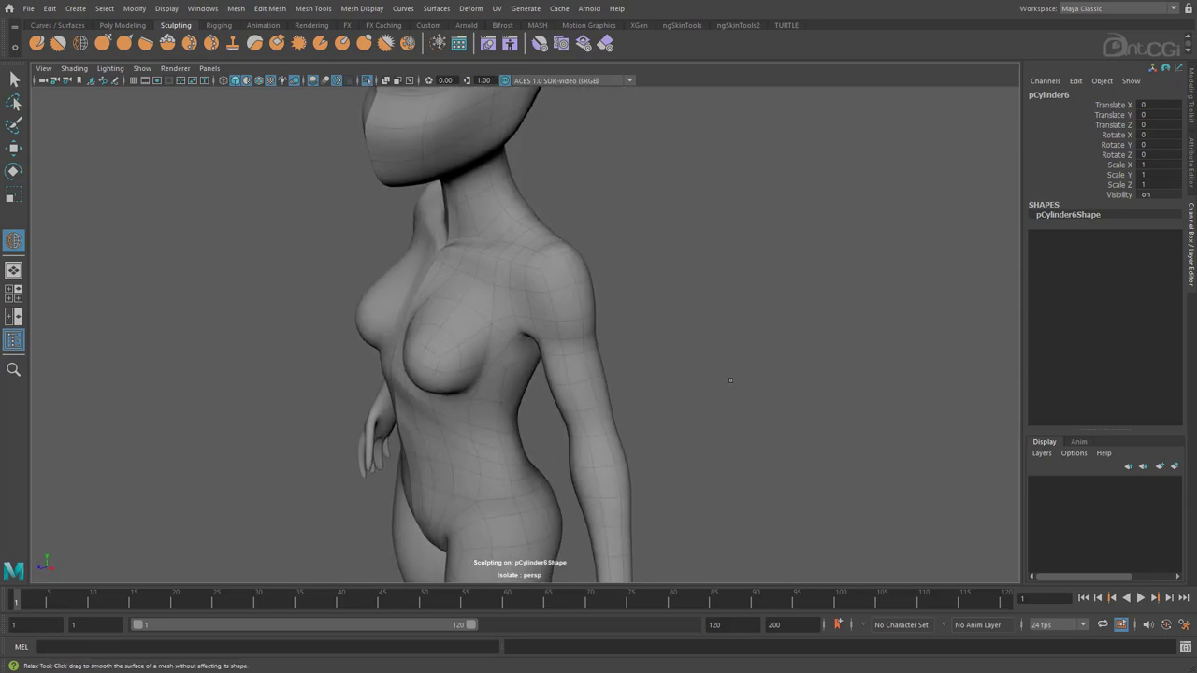
pyautogui.press('w')
pyautogui.click(74, 70)
pyautogui.click(88, 168)
# - Connect a short edge row across the shoulder cap and collapse the small edge at its end
pyautogui.keyDown('alt'); pyautogui.moveTo(607, 291); pyautogui.dragTo(608, 348, button='middle'); pyautogui.keyUp('alt')
pyautogui.keyDown('alt'); pyautogui.moveTo(607, 348); pyautogui.dragTo(709, 351, button='right'); pyautogui.keyUp('alt')
pyautogui.keyDown('alt'); pyautogui.moveTo(708, 351); pyautogui.dragTo(508, 421); pyautogui.keyUp('alt')
pyautogui.keyDown('alt'); pyautogui.moveTo(508, 422); pyautogui.dragTo(523, 419, button='right'); pyautogui.keyUp('alt')
pyautogui.keyDown('alt'); pyautogui.moveTo(524, 419); pyautogui.dragTo(567, 393, button='middle'); pyautogui.keyUp('alt')
pyautogui.keyDown('alt'); pyautogui.moveTo(567, 393); pyautogui.dragTo(567, 395); pyautogui.keyUp('alt')
pyautogui.moveTo(567, 396); pyautogui.dragTo(581, 554, button='right')
pyautogui.click(512, 368)
pyautogui.keyDown('shift'); pyautogui.click(547, 374); pyautogui.keyUp('shift')
pyautogui.keyDown('shift'); pyautogui.click(576, 378); pyautogui.keyUp('shift')
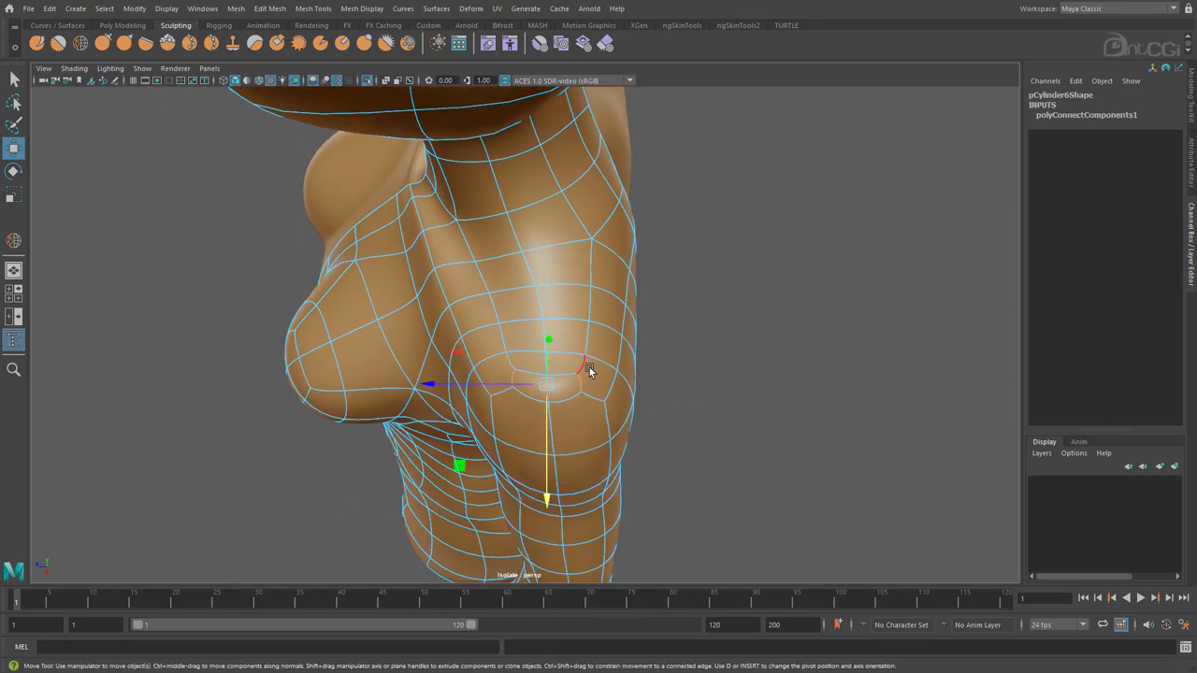
pyautogui.keyDown('shift'); pyautogui.moveTo(507, 391); pyautogui.dragTo(558, 358, button='right'); pyautogui.keyUp('shift')
# - Shift the upper chest vertices below the collarbone to even out the spacing
pyautogui.keyDown('alt'); pyautogui.moveTo(579, 467); pyautogui.dragTo(567, 239); pyautogui.keyUp('alt')
pyautogui.click(567, 235)
pyautogui.moveTo(542, 234); pyautogui.dragTo(487, 233, button='right')
pyautogui.keyDown('alt'); pyautogui.moveTo(486, 233); pyautogui.dragTo(493, 225); pyautogui.keyUp('alt')
pyautogui.click(479, 223)
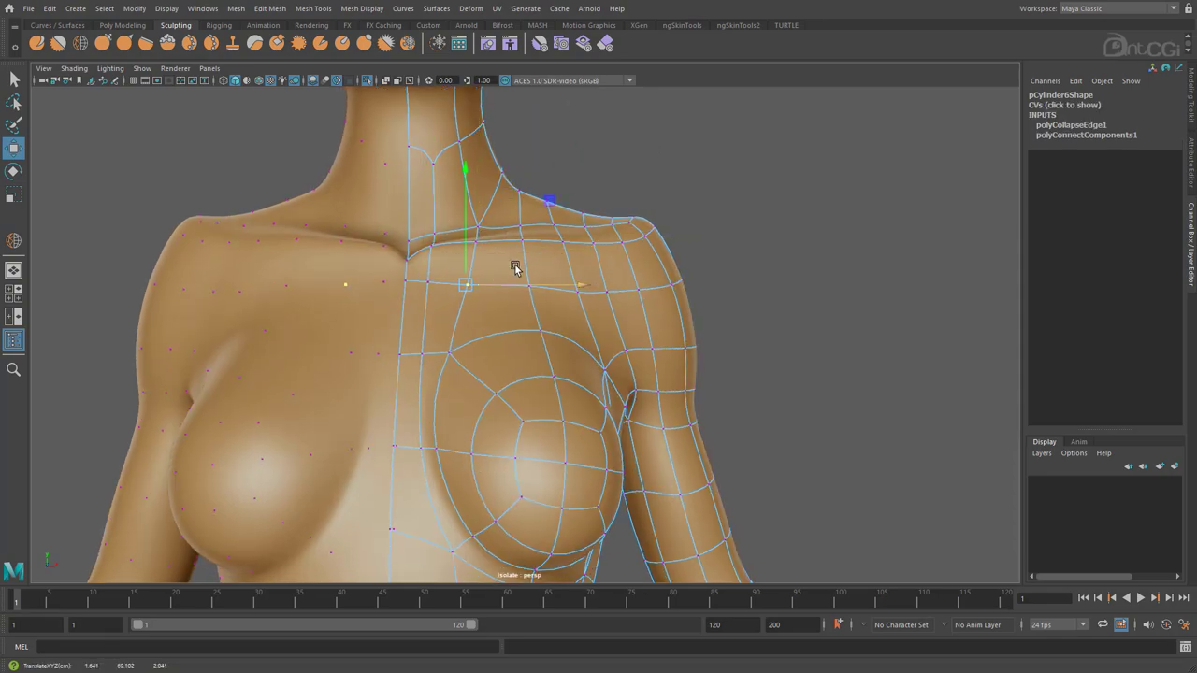
# - Move the vertices on top of the shoulder and over the upper back to even out the columns
pyautogui.click(639, 236)
pyautogui.keyDown('alt'); pyautogui.moveTo(639, 238); pyautogui.dragTo(598, 307); pyautogui.keyUp('alt')
pyautogui.click(617, 228)
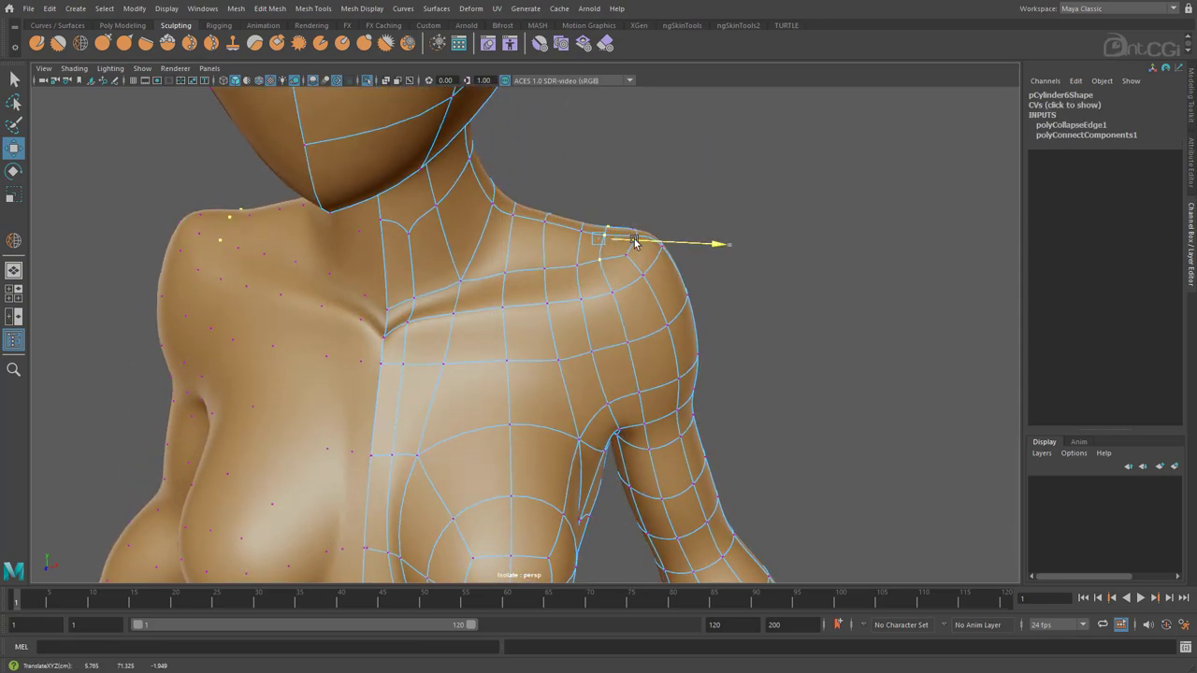
pyautogui.keyDown('alt'); pyautogui.moveTo(636, 244); pyautogui.dragTo(434, 418); pyautogui.keyUp('alt')
pyautogui.keyDown('alt'); pyautogui.moveTo(653, 295); pyautogui.dragTo(644, 305); pyautogui.keyUp('alt')
pyautogui.click(598, 297)
# - Collapse two short edges on the lower back above the buttock
pyautogui.keyDown('alt'); pyautogui.moveTo(823, 378); pyautogui.dragTo(603, 416, button='right'); pyautogui.keyUp('alt')
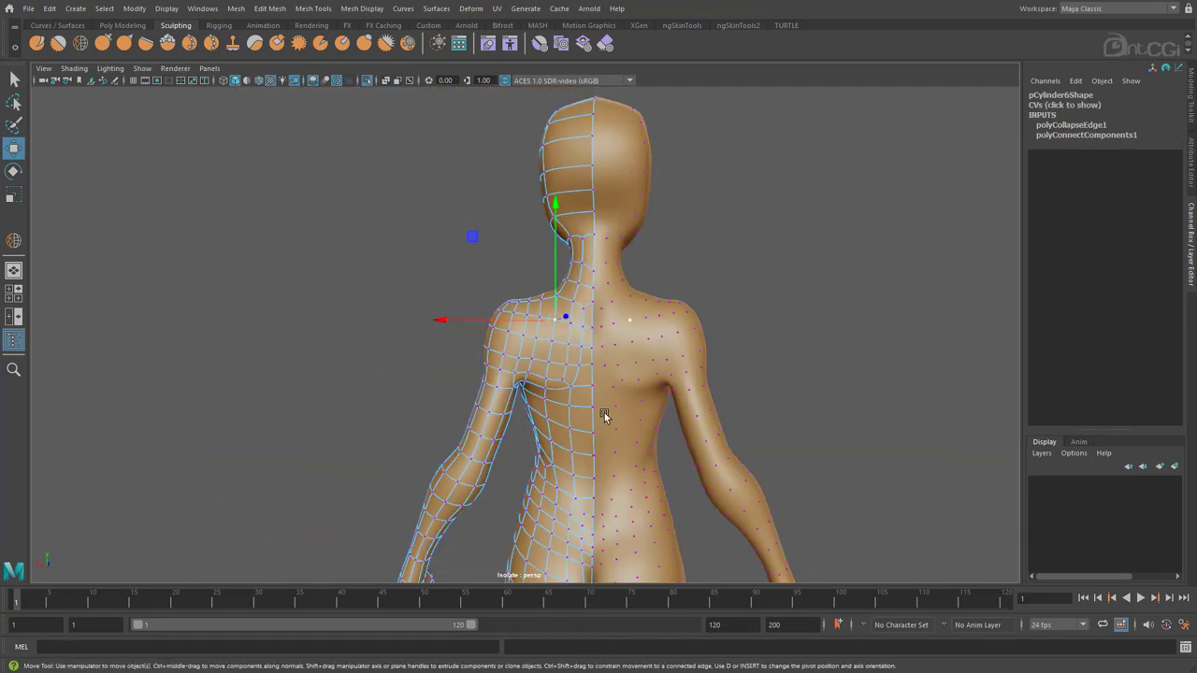
pyautogui.keyDown('alt'); pyautogui.moveTo(603, 417); pyautogui.dragTo(598, 325, button='middle'); pyautogui.keyUp('alt')
pyautogui.keyDown('alt'); pyautogui.moveTo(598, 325); pyautogui.dragTo(835, 286, button='right'); pyautogui.keyUp('alt')
pyautogui.keyDown('alt'); pyautogui.moveTo(609, 283); pyautogui.dragTo(577, 296, button='middle'); pyautogui.keyUp('alt')
pyautogui.keyDown('alt'); pyautogui.moveTo(577, 295); pyautogui.dragTo(525, 275); pyautogui.keyUp('alt')
pyautogui.scroll(3, 474, 232)
pyautogui.keyDown('alt'); pyautogui.moveTo(480, 210); pyautogui.dragTo(471, 294); pyautogui.keyUp('alt')
pyautogui.moveTo(470, 294); pyautogui.dragTo(378, 217, button='right')
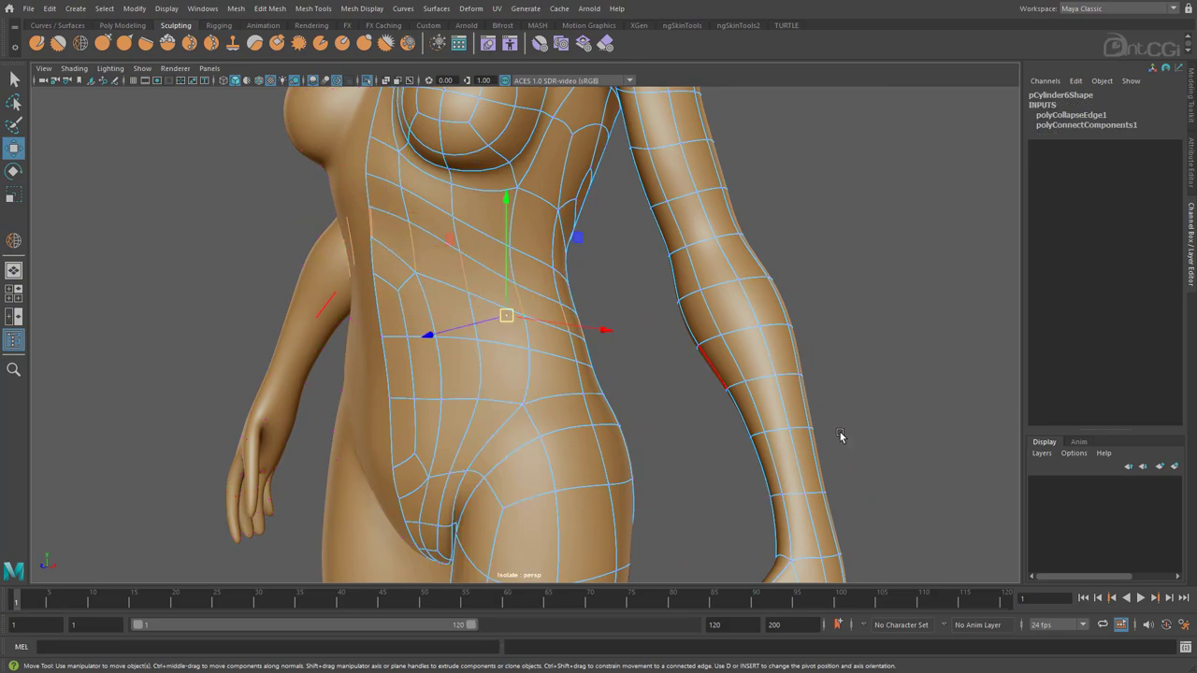
pyautogui.keyDown('alt'); pyautogui.moveTo(852, 443); pyautogui.dragTo(522, 374); pyautogui.keyUp('alt')
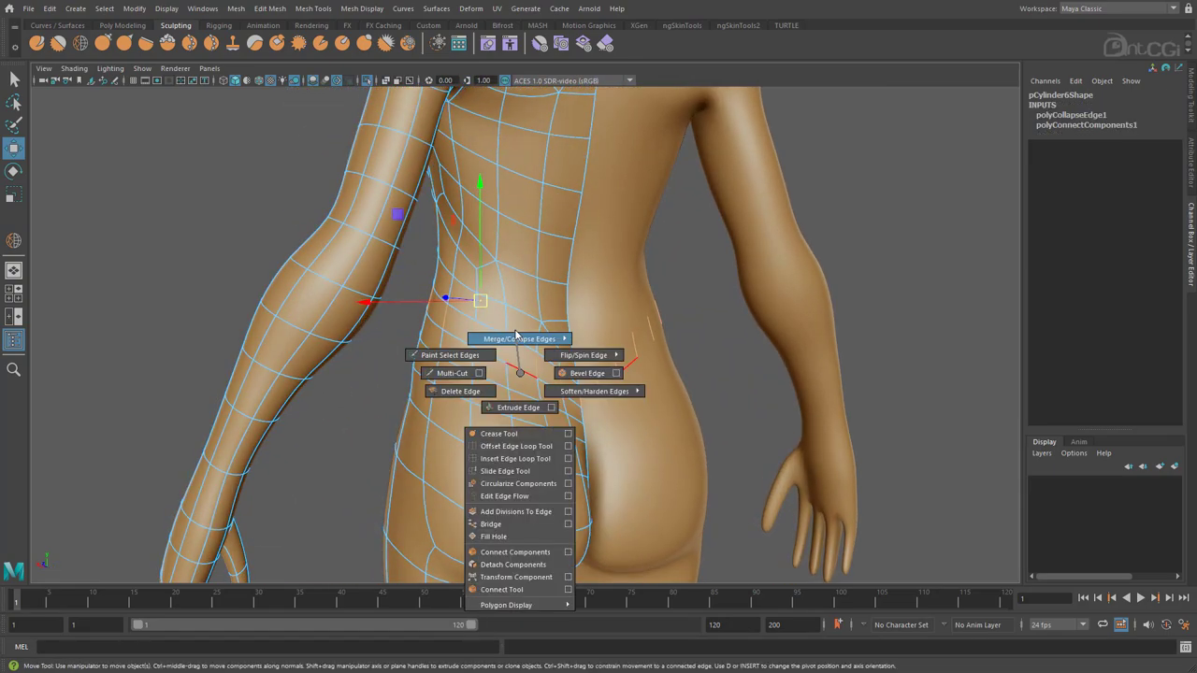
pyautogui.keyDown('shift'); pyautogui.moveTo(570, 332); pyautogui.dragTo(570, 333, button='right'); pyautogui.keyUp('shift')
pyautogui.keyDown('alt'); pyautogui.moveTo(568, 334); pyautogui.dragTo(602, 386); pyautogui.keyUp('alt')
pyautogui.keyDown('shift'); pyautogui.moveTo(601, 386); pyautogui.dragTo(652, 353, button='right'); pyautogui.keyUp('shift')
# - Try to spread the vertices across the front of the crotch outward for even spacing
pyautogui.keyDown('alt'); pyautogui.moveTo(631, 379); pyautogui.dragTo(617, 410); pyautogui.keyUp('alt')
pyautogui.keyDown('alt'); pyautogui.moveTo(617, 410); pyautogui.dragTo(638, 349, button='middle'); pyautogui.keyUp('alt')
pyautogui.scroll(3, 618, 374)
pyautogui.moveTo(540, 371); pyautogui.dragTo(537, 380)
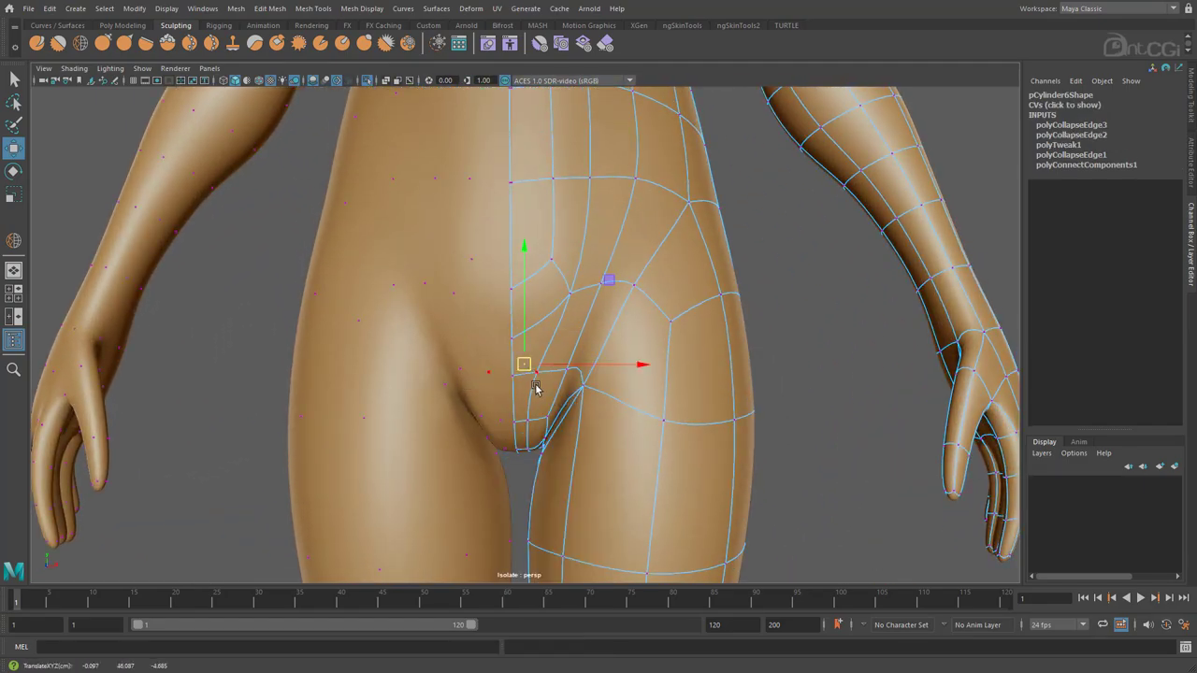
pyautogui.keyDown('alt'); pyautogui.moveTo(497, 483); pyautogui.dragTo(510, 419, button='middle'); pyautogui.keyUp('alt')
pyautogui.scroll(4, 633, 406)
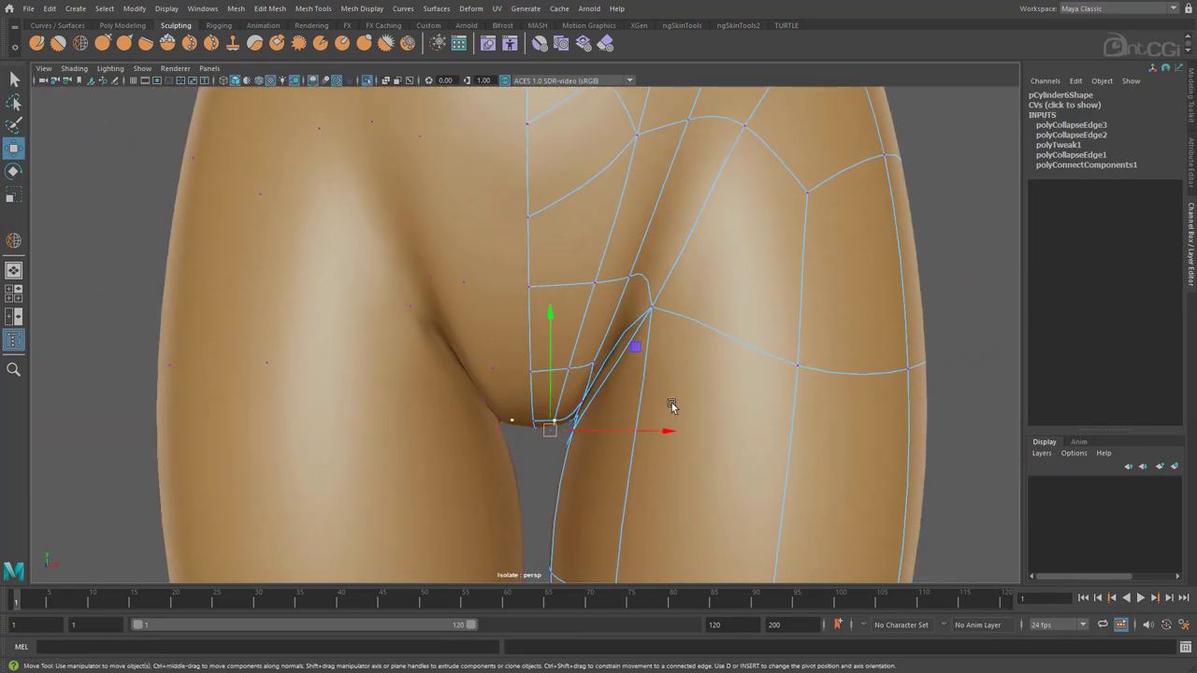
pyautogui.moveTo(633, 405)
pyautogui.keyDown('alt'); pyautogui.mouseDown()
pyautogui.moveTo(646, 380)
pyautogui.moveTo(638, 393)
pyautogui.mouseUp(); pyautogui.keyUp('alt')
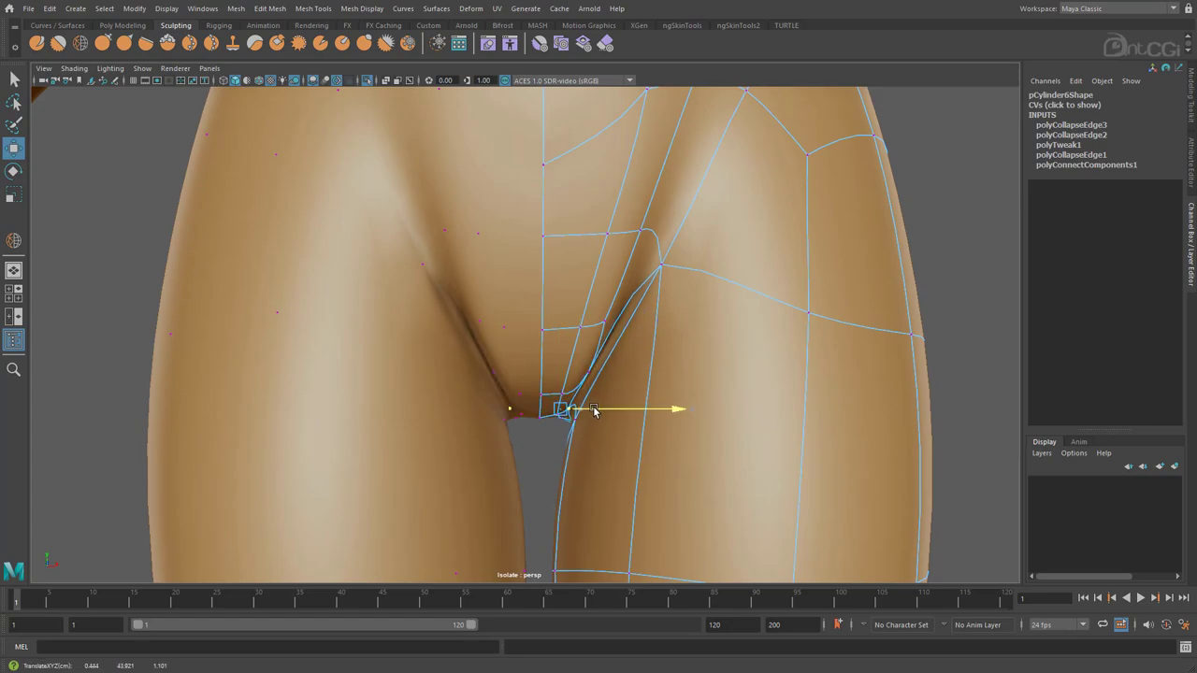
# - Try to collapse the short edge between the crotch and inner thigh, and undo the change
pyautogui.moveTo(610, 374); pyautogui.dragTo(609, 342, button='right')
pyautogui.keyDown('alt'); pyautogui.moveTo(549, 454); pyautogui.dragTo(587, 440); pyautogui.keyUp('alt')
pyautogui.keyDown('shift'); pyautogui.moveTo(622, 420); pyautogui.dragTo(655, 390, button='right'); pyautogui.keyUp('shift')
pyautogui.keyDown('alt'); pyautogui.moveTo(656, 390); pyautogui.dragTo(624, 388); pyautogui.keyUp('alt')
pyautogui.hotkey('ctrl', 'z')
pyautogui.hotkey('ctrl', 'z')
pyautogui.hotkey('ctrl', 'z')
pyautogui.hotkey('ctrl', 'z')
pyautogui.hotkey('ctrl', 'z')
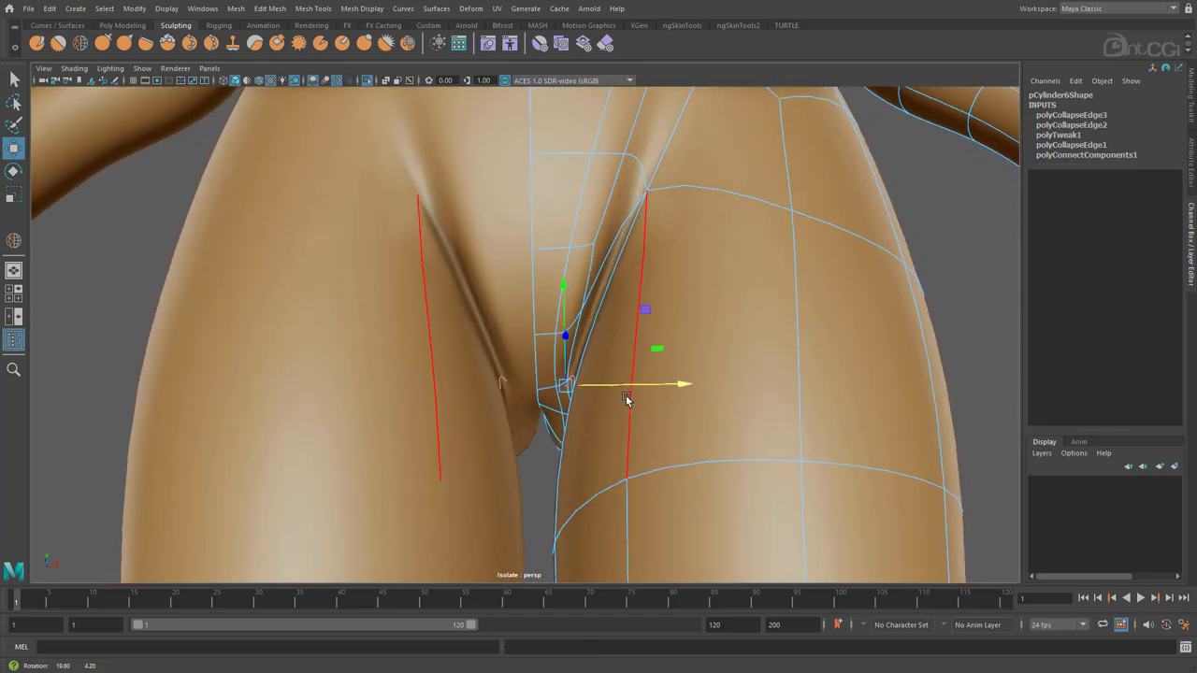
# - Try to reposition the vertices where the buttock crease meets the inner thigh
pyautogui.moveTo(623, 213); pyautogui.dragTo(588, 216, button='right')
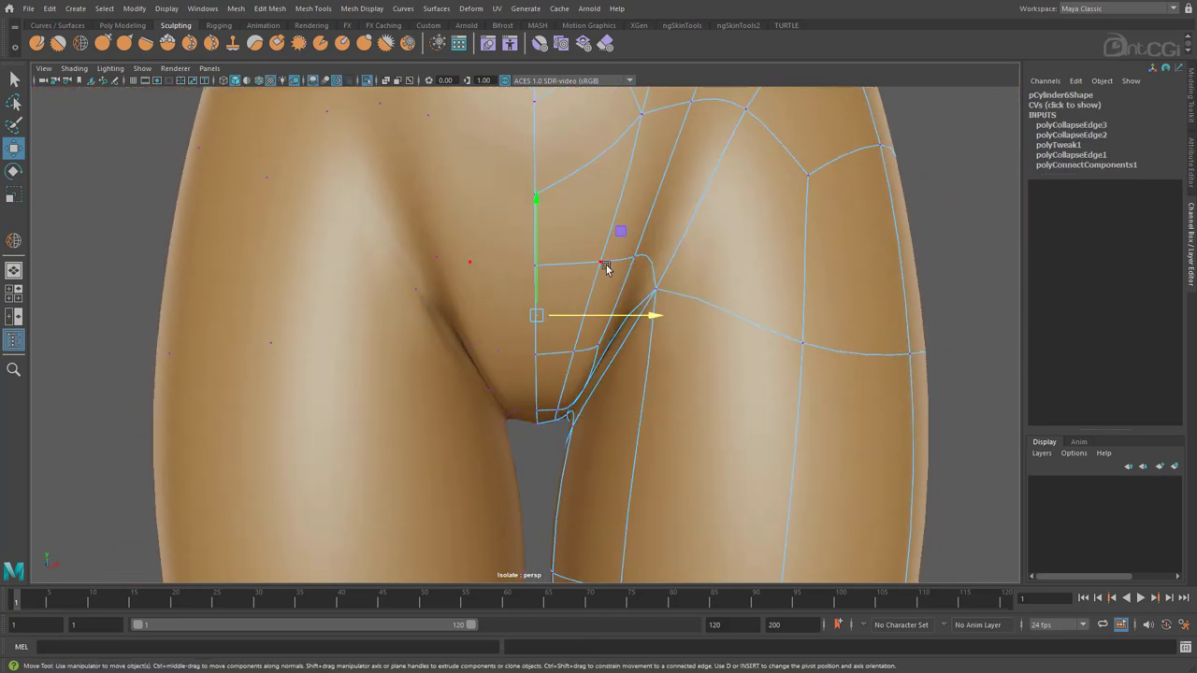
pyautogui.hotkey('ctrl', 'z')
pyautogui.hotkey('ctrl', 'z')
pyautogui.hotkey('ctrl', 'z')
pyautogui.hotkey('ctrl', 'z')
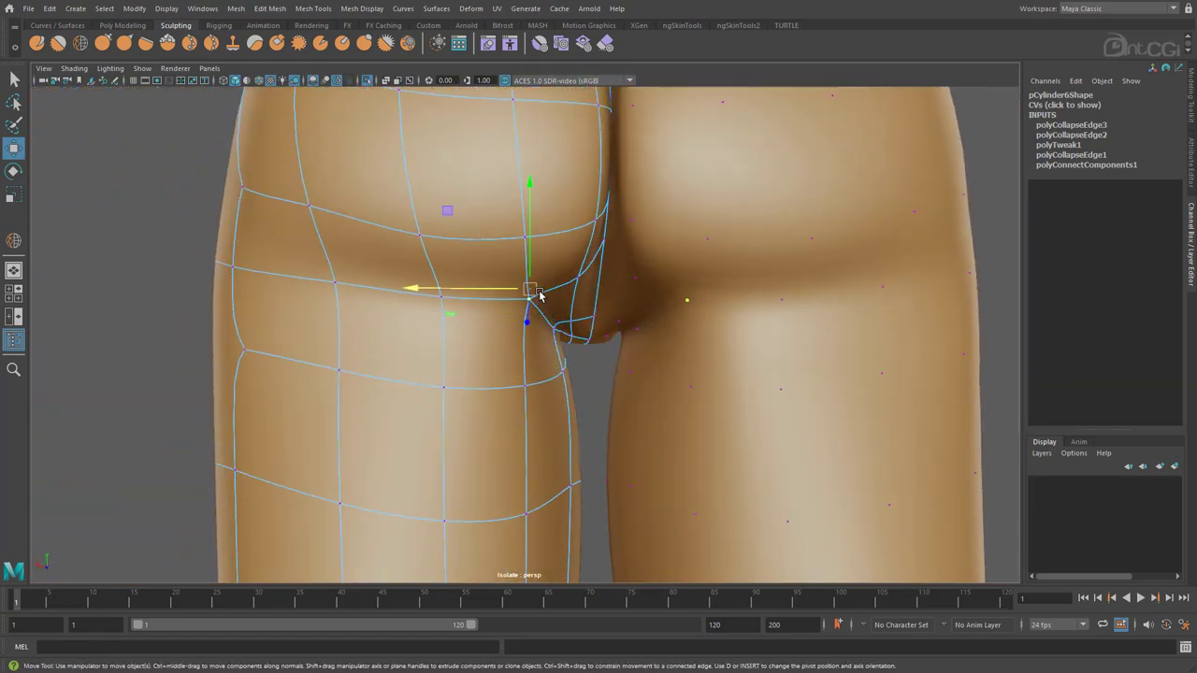
pyautogui.moveTo(539, 294); pyautogui.dragTo(535, 292)
pyautogui.click(552, 329)
pyautogui.moveTo(554, 333)
pyautogui.keyDown('alt'); pyautogui.mouseDown()
pyautogui.moveTo(567, 384)
pyautogui.moveTo(571, 319)
pyautogui.mouseUp(); pyautogui.keyUp('alt')
pyautogui.hotkey('ctrl', 'z')
pyautogui.hotkey('ctrl', 'z')
pyautogui.hotkey('ctrl', 'z')
pyautogui.hotkey('ctrl', 'z')
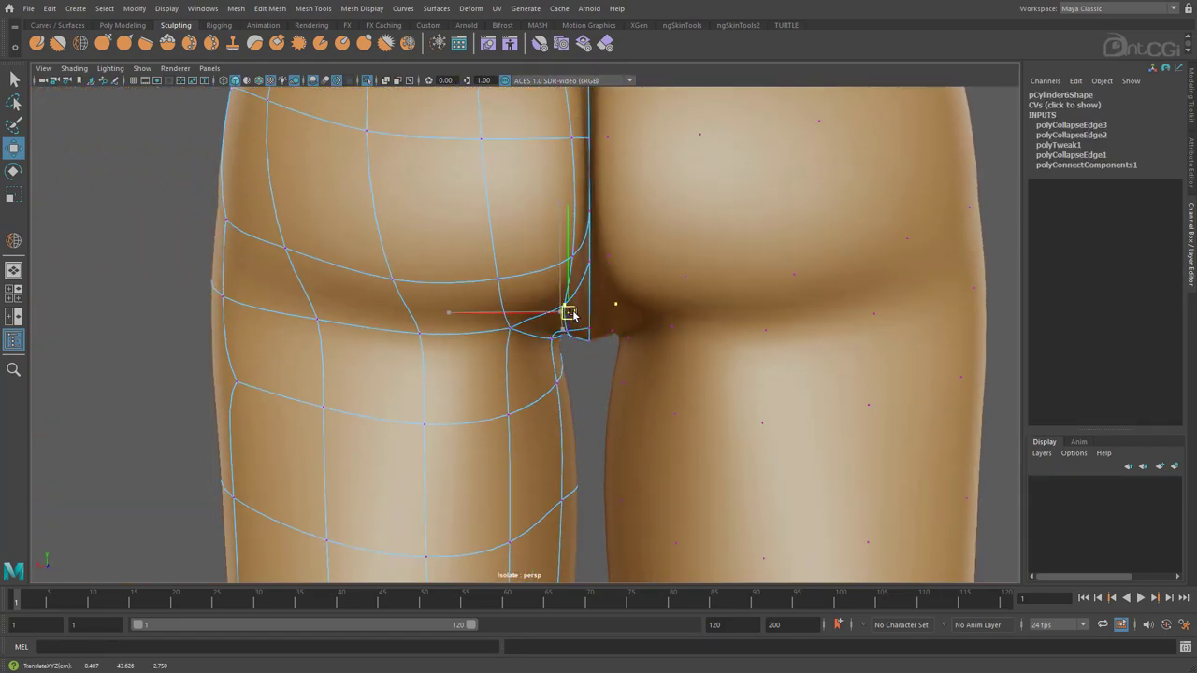
# - Undo the vertex moves around the crotch and the buttock crease
pyautogui.hotkey('ctrl', 'z')
pyautogui.hotkey('ctrl', 'z')
pyautogui.hotkey('ctrl', 'z')
pyautogui.hotkey('ctrl', 'z')
pyautogui.hotkey('ctrl', 'z')
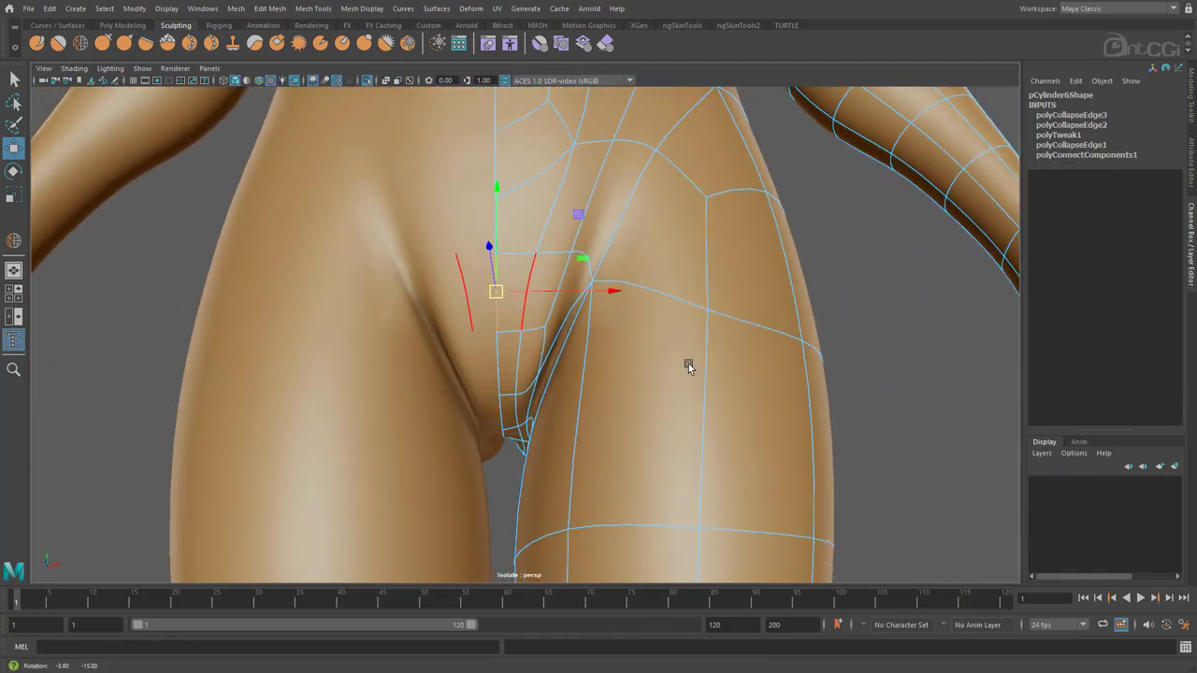
# - Try to shift the column of faces on the lower belly sideways, and undo the move
pyautogui.scroll(-10, 587, 374)
pyautogui.keyDown('alt'); pyautogui.moveTo(689, 366); pyautogui.dragTo(634, 385); pyautogui.keyUp('alt')
pyautogui.click(595, 378)
pyautogui.moveTo(586, 384)
pyautogui.mouseDown(button='right')
pyautogui.moveTo(558, 389)
pyautogui.moveTo(581, 404)
pyautogui.mouseUp(button='right')
pyautogui.click(573, 350)
pyautogui.keyDown('shift'); pyautogui.click(573, 400); pyautogui.keyUp('shift')
pyautogui.moveTo(597, 367); pyautogui.dragTo(613, 368)
pyautogui.hotkey('ctrl', 'z')
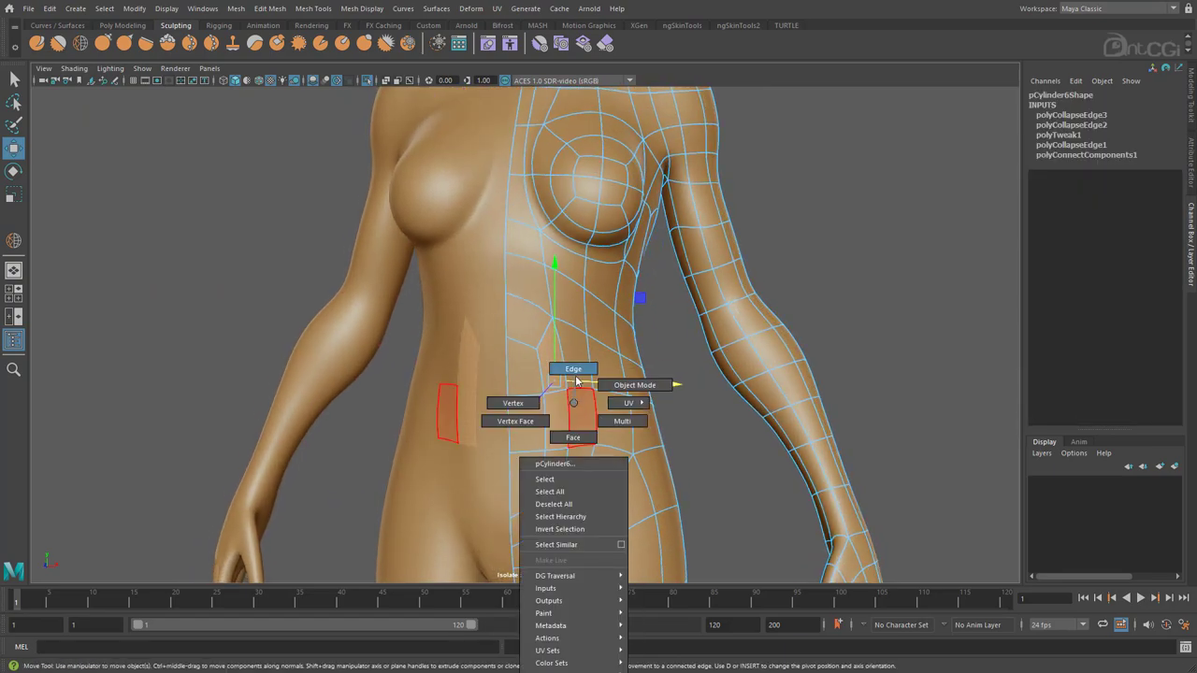
# - Move the vertices on the belly beside the centre line to even out the columns
pyautogui.keyDown('alt'); pyautogui.moveTo(605, 450); pyautogui.dragTo(546, 386); pyautogui.keyUp('alt')
pyautogui.click(554, 311)
pyautogui.click(549, 361)
pyautogui.moveTo(514, 353); pyautogui.dragTo(512, 352)
# - Shift the vertices along the inner buttock and its lower crease to space the columns evenly
pyautogui.keyDown('alt'); pyautogui.moveTo(632, 304); pyautogui.dragTo(436, 347); pyautogui.keyUp('alt')
pyautogui.keyDown('alt'); pyautogui.moveTo(436, 347); pyautogui.dragTo(660, 363, button='right'); pyautogui.keyUp('alt')
pyautogui.click(599, 329)
pyautogui.moveTo(559, 327); pyautogui.dragTo(552, 327)
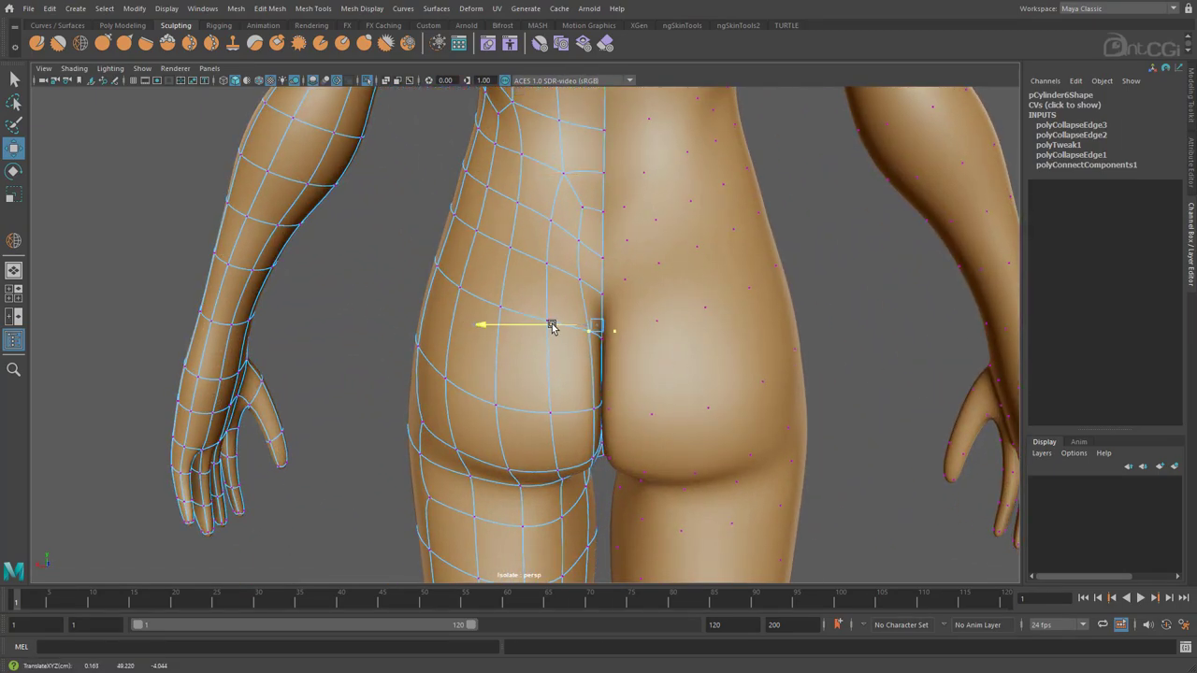
pyautogui.click(581, 460)
pyautogui.keyDown('alt'); pyautogui.moveTo(580, 459); pyautogui.dragTo(567, 390); pyautogui.keyUp('alt')
pyautogui.moveTo(567, 390); pyautogui.dragTo(561, 389, button='middle')
# - Reposition the vertices along the front groin crease for even spacing
pyautogui.keyDown('alt'); pyautogui.moveTo(561, 389); pyautogui.dragTo(443, 339, button='right'); pyautogui.keyUp('alt')
pyautogui.keyDown('alt'); pyautogui.moveTo(443, 338); pyautogui.dragTo(651, 404); pyautogui.keyUp('alt')
pyautogui.keyDown('alt'); pyautogui.moveTo(493, 384); pyautogui.dragTo(570, 378); pyautogui.keyUp('alt')
pyautogui.keyDown('alt'); pyautogui.moveTo(571, 378); pyautogui.dragTo(593, 215, button='middle'); pyautogui.keyUp('alt')
pyautogui.keyDown('alt'); pyautogui.moveTo(593, 215); pyautogui.dragTo(631, 313, button='right'); pyautogui.keyUp('alt')
pyautogui.click(642, 264)
pyautogui.moveTo(682, 267); pyautogui.dragTo(680, 267)
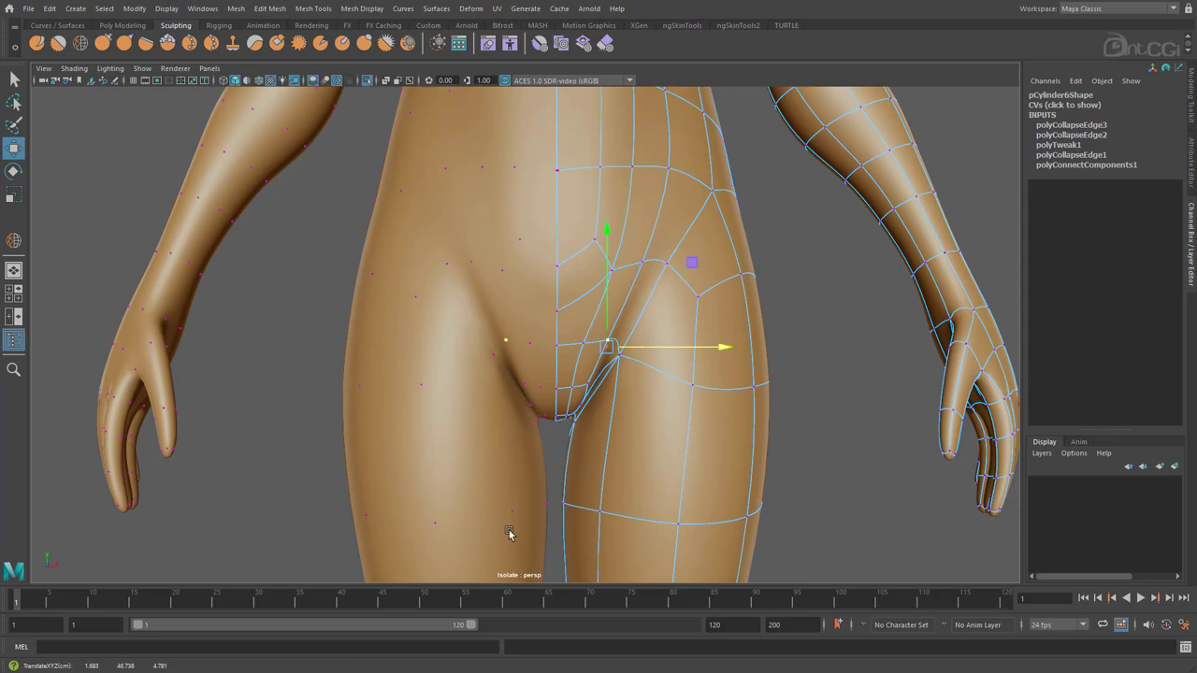
# - Delete the extra edges at the crotch and collapse the short edge beside the groin crease
pyautogui.keyDown('alt'); pyautogui.moveTo(508, 517); pyautogui.dragTo(762, 486, button='right'); pyautogui.keyUp('alt')
pyautogui.keyDown('alt'); pyautogui.moveTo(762, 487); pyautogui.dragTo(781, 398); pyautogui.keyUp('alt')
pyautogui.keyDown('shift'); pyautogui.click(593, 361); pyautogui.keyUp('shift')
pyautogui.keyDown('shift'); pyautogui.moveTo(593, 364); pyautogui.dragTo(536, 381, button='right'); pyautogui.keyUp('shift')
pyautogui.keyDown('alt'); pyautogui.moveTo(662, 413); pyautogui.dragTo(646, 312); pyautogui.keyUp('alt')
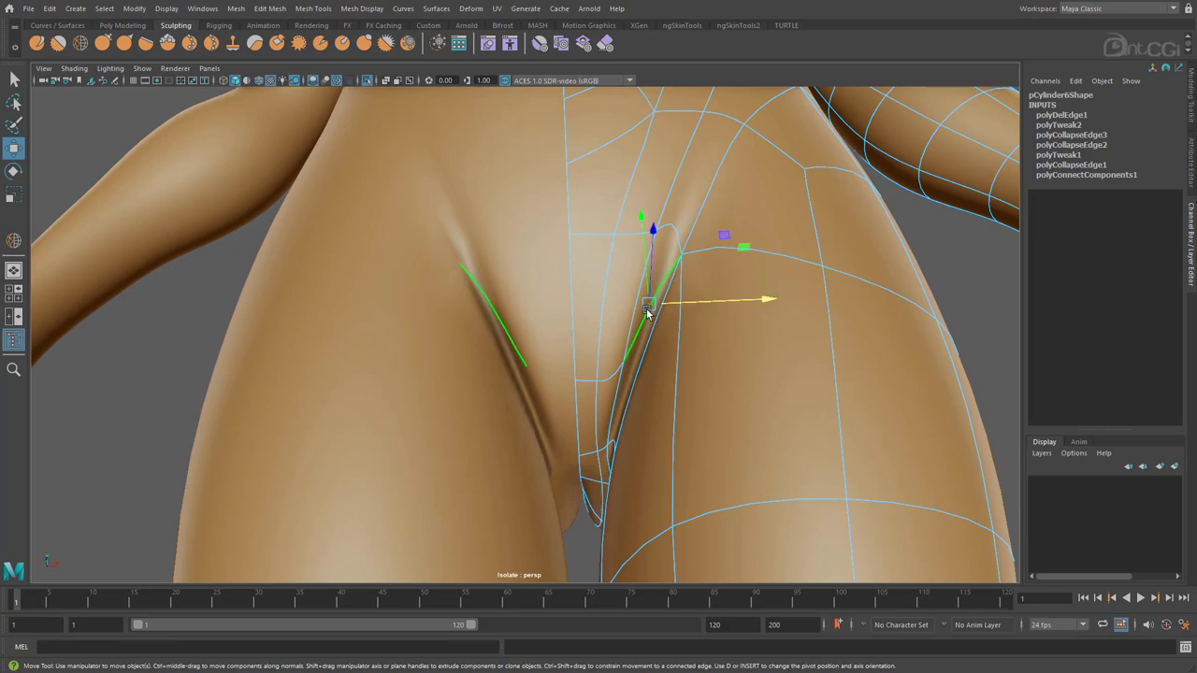
pyautogui.keyDown('shift'); pyautogui.moveTo(598, 268); pyautogui.dragTo(657, 264, button='right'); pyautogui.keyUp('shift')
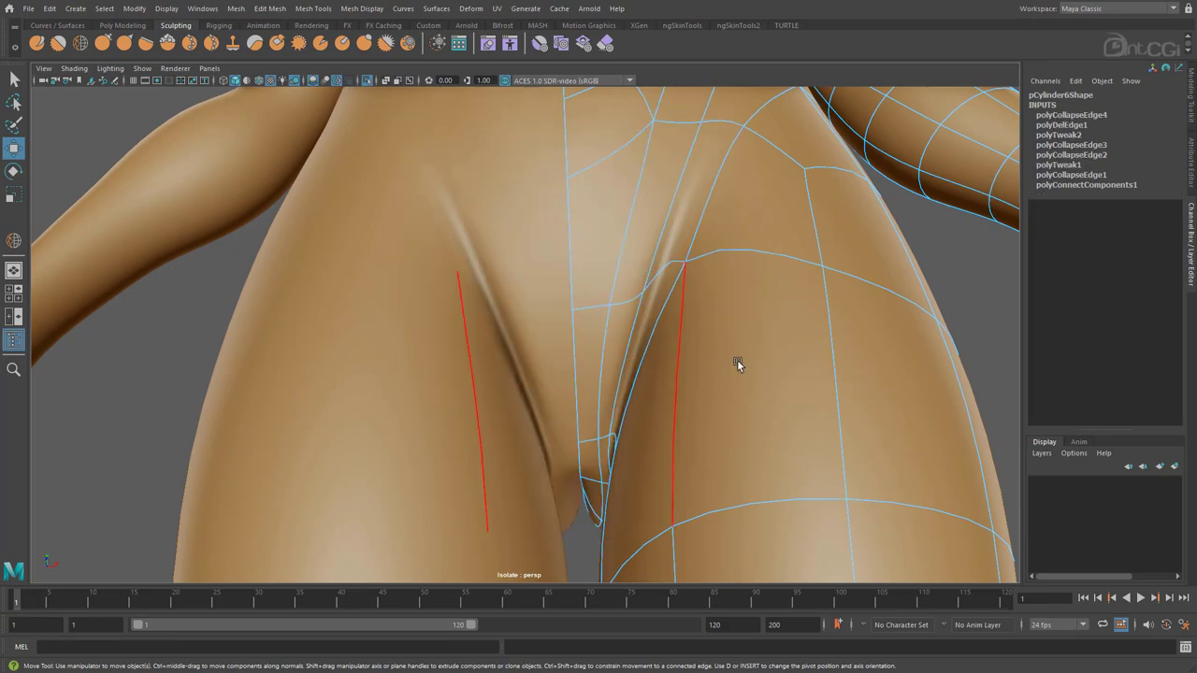
# - Slide the horizontal edge row across the front of the crotch downward along the surface
pyautogui.keyDown('alt'); pyautogui.moveTo(627, 295); pyautogui.dragTo(604, 347); pyautogui.keyUp('alt')
pyautogui.keyDown('ctrl'); pyautogui.keyDown('shift'); pyautogui.moveTo(541, 325); pyautogui.dragTo(630, 342); pyautogui.keyUp('shift'); pyautogui.keyUp('ctrl')
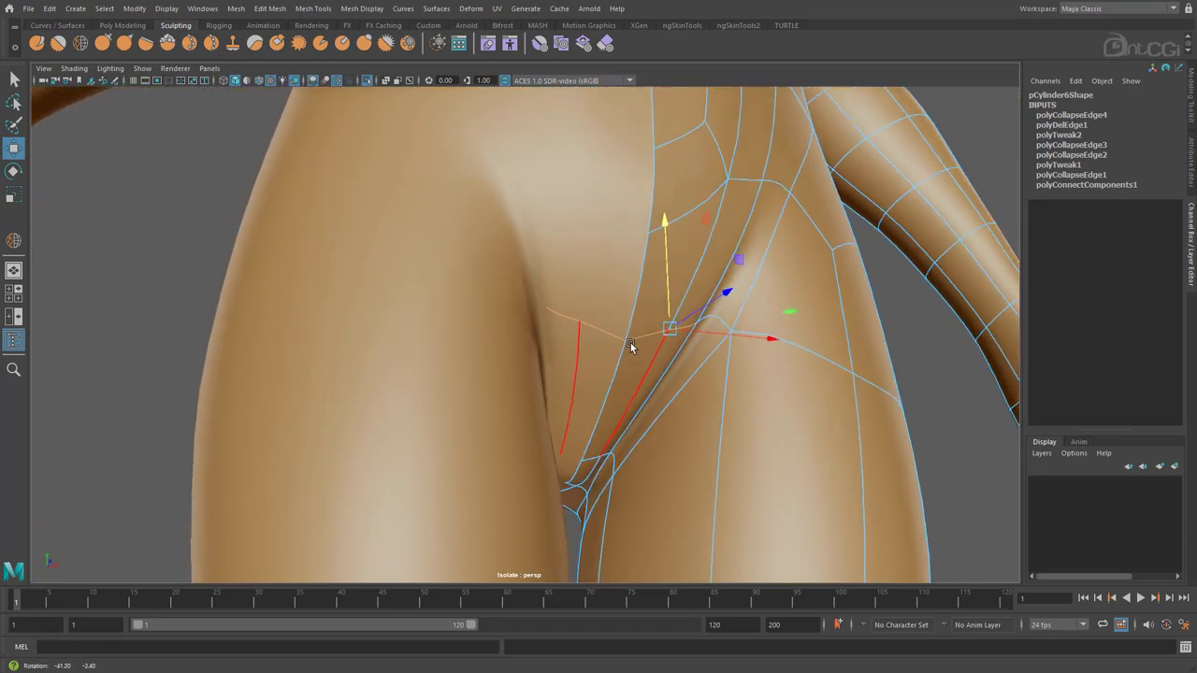
pyautogui.keyDown('alt'); pyautogui.moveTo(633, 342); pyautogui.dragTo(499, 359, button='right'); pyautogui.keyUp('alt')
pyautogui.keyDown('alt'); pyautogui.moveTo(555, 355); pyautogui.dragTo(637, 363); pyautogui.keyUp('alt')
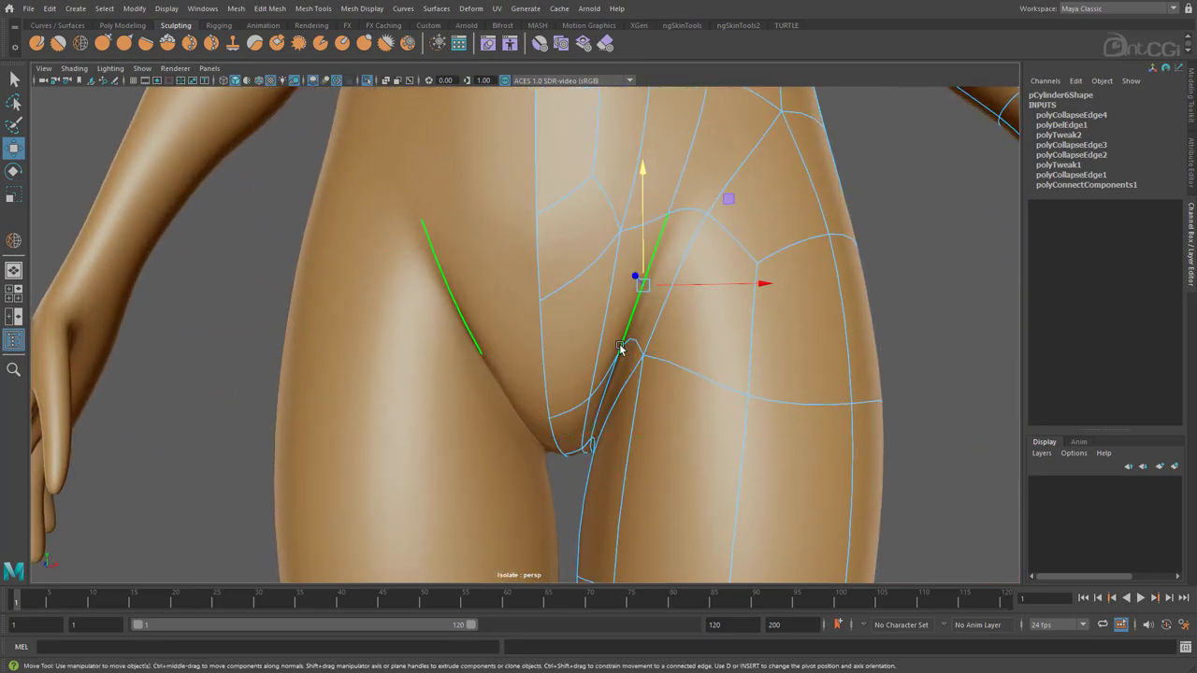
# - Shift the edges along the front groin crease and crotch to space them more evenly
pyautogui.moveTo(675, 284); pyautogui.dragTo(690, 284)
pyautogui.click(615, 381)
pyautogui.keyDown('alt'); pyautogui.moveTo(617, 417); pyautogui.dragTo(581, 422); pyautogui.keyUp('alt')
pyautogui.click(606, 417)
pyautogui.click(572, 431)
pyautogui.moveTo(577, 400); pyautogui.dragTo(608, 458)
pyautogui.keyDown('alt'); pyautogui.moveTo(608, 458); pyautogui.dragTo(645, 420, button='right'); pyautogui.keyUp('alt')
pyautogui.keyDown('alt'); pyautogui.moveTo(645, 421); pyautogui.dragTo(748, 338); pyautogui.keyUp('alt')
# - Reposition the vertices along the waist and hips with soft selection to refine the silhouette
pyautogui.press('space')
pyautogui.press('space')
pyautogui.scroll(-4, 642, 249)
pyautogui.keyDown('alt'); pyautogui.moveTo(641, 249); pyautogui.dragTo(667, 315, button='middle'); pyautogui.keyUp('alt')
pyautogui.moveTo(595, 323); pyautogui.dragTo(552, 321, button='right')
pyautogui.click(593, 288)
pyautogui.press('b')
pyautogui.moveTo(647, 288); pyautogui.dragTo(631, 290)
pyautogui.click(616, 392)
pyautogui.moveTo(651, 394); pyautogui.dragTo(637, 395)
pyautogui.click(599, 344)
pyautogui.moveTo(660, 343); pyautogui.dragTo(662, 343)
pyautogui.press('space')
pyautogui.press('space')
# - Even out individual vertices across the side of the belly and just above the groin crease, with soft selection off
pyautogui.keyDown('alt'); pyautogui.moveTo(631, 393); pyautogui.dragTo(532, 427); pyautogui.keyUp('alt')
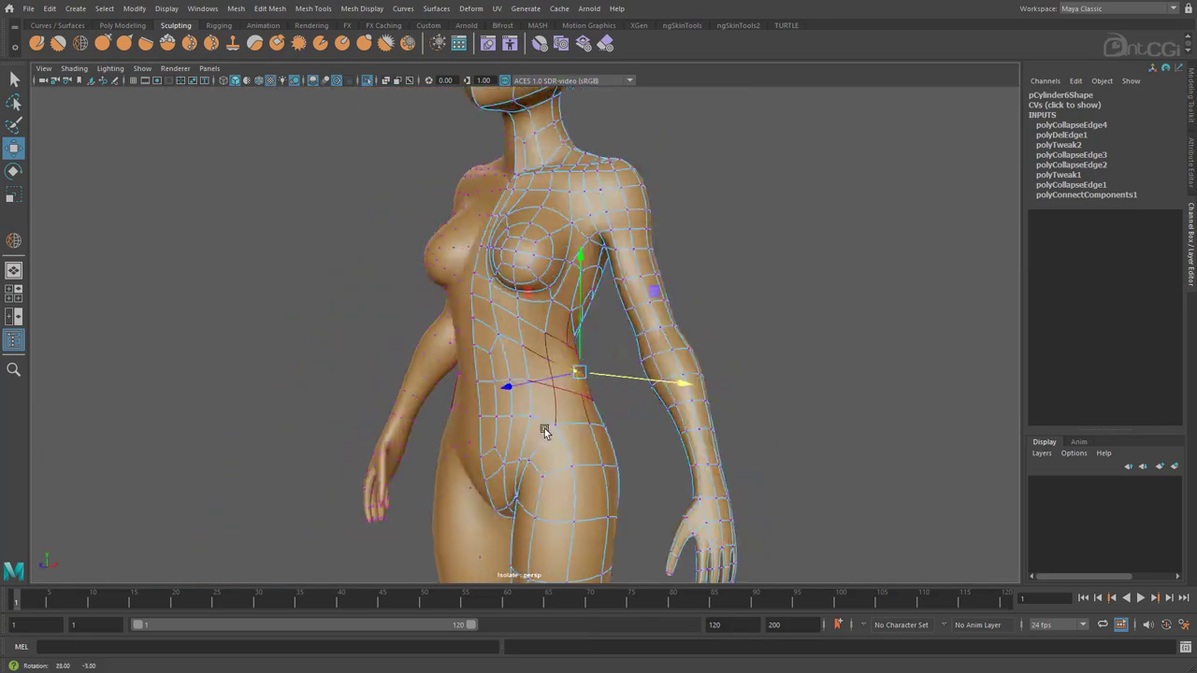
pyautogui.keyDown('alt'); pyautogui.moveTo(519, 412); pyautogui.dragTo(590, 359, button='right'); pyautogui.keyUp('alt')
pyautogui.press('b')
pyautogui.keyDown('alt'); pyautogui.moveTo(590, 358); pyautogui.dragTo(488, 356); pyautogui.keyUp('alt')
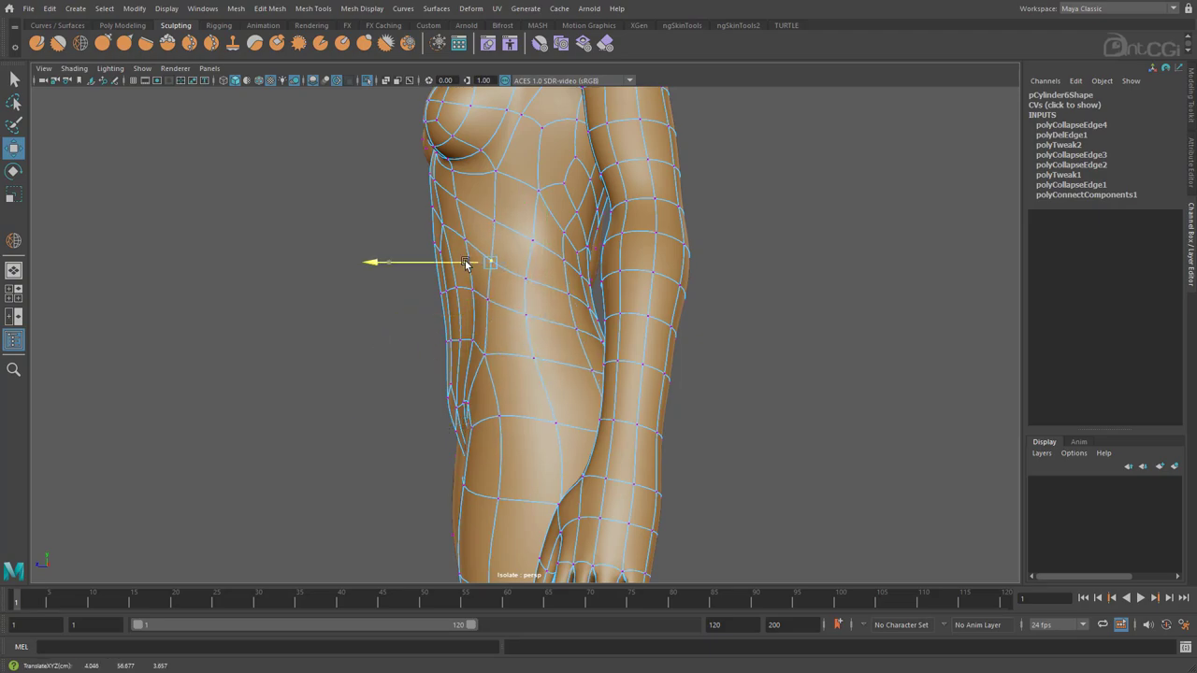
pyautogui.keyDown('alt'); pyautogui.moveTo(465, 265); pyautogui.dragTo(697, 348); pyautogui.keyUp('alt')
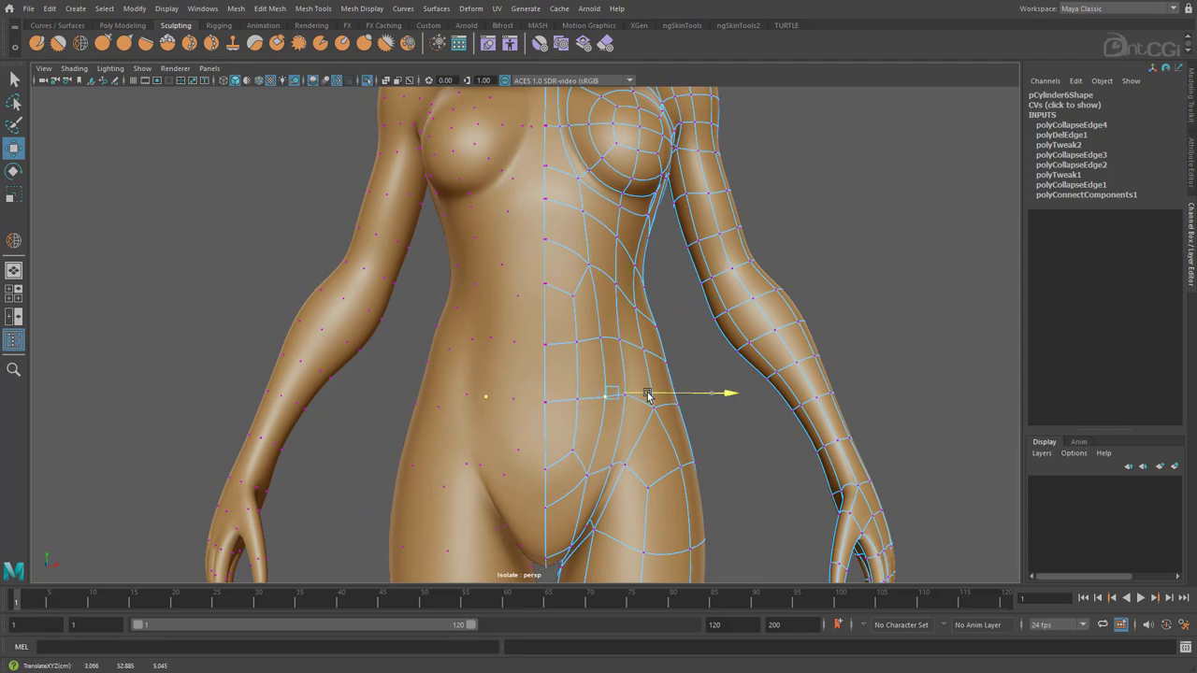
pyautogui.keyDown('alt'); pyautogui.moveTo(628, 485); pyautogui.dragTo(606, 440); pyautogui.keyUp('alt')
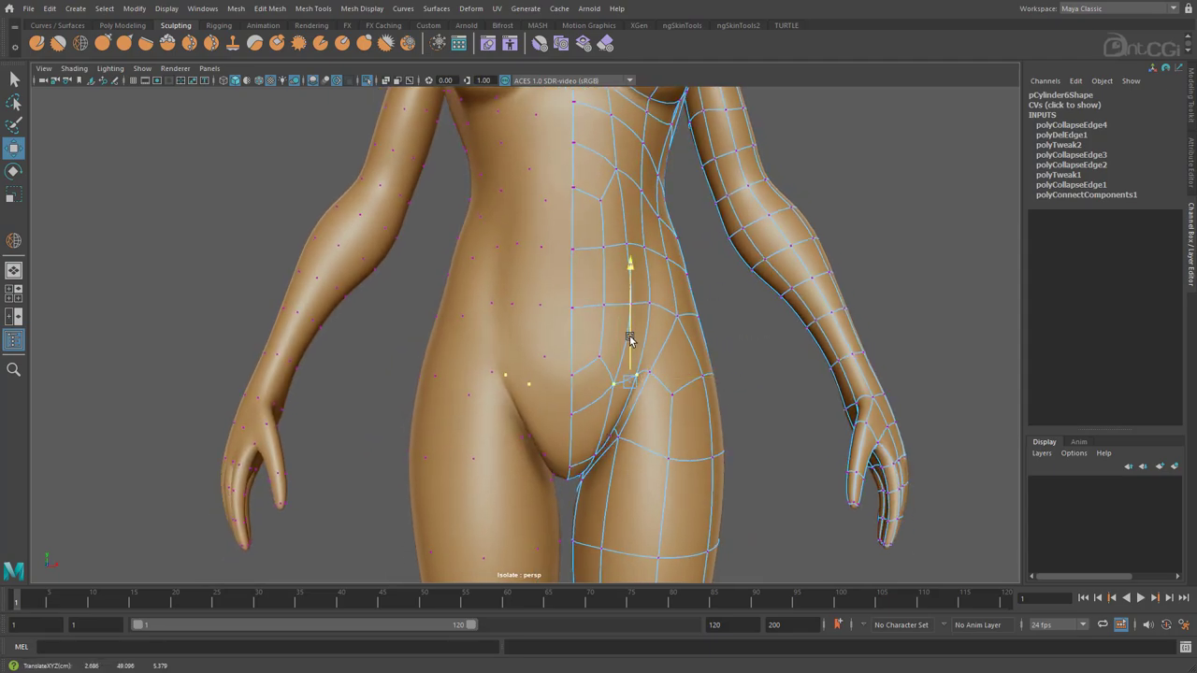
pyautogui.moveTo(630, 341); pyautogui.dragTo(631, 355)
# - Nudge the remaining vertices around the hip and groin into place and leave component mode
pyautogui.keyDown('alt'); pyautogui.moveTo(587, 391); pyautogui.dragTo(538, 335); pyautogui.keyUp('alt')
pyautogui.keyDown('alt'); pyautogui.moveTo(602, 356); pyautogui.dragTo(500, 318); pyautogui.keyUp('alt')
pyautogui.keyDown('alt'); pyautogui.moveTo(499, 318); pyautogui.dragTo(537, 321, button='right'); pyautogui.keyUp('alt')
pyautogui.click(481, 286)
pyautogui.moveTo(481, 244); pyautogui.dragTo(482, 235)
pyautogui.keyDown('alt'); pyautogui.moveTo(487, 297); pyautogui.dragTo(381, 288); pyautogui.keyUp('alt')
pyautogui.moveTo(379, 278); pyautogui.dragTo(514, 359)
pyautogui.keyDown('alt'); pyautogui.moveTo(522, 319); pyautogui.dragTo(604, 313); pyautogui.keyUp('alt')
pyautogui.moveTo(608, 309); pyautogui.dragTo(668, 291, button='right')
pyautogui.click(411, 374)
pyautogui.keyDown('alt'); pyautogui.moveTo(654, 374); pyautogui.dragTo(561, 393, button='right'); pyautogui.keyUp('alt')
# - Adjust the edges and vertices over the upper back and shoulder blade for even spacing
pyautogui.keyDown('alt'); pyautogui.moveTo(608, 398); pyautogui.dragTo(397, 355); pyautogui.keyUp('alt')
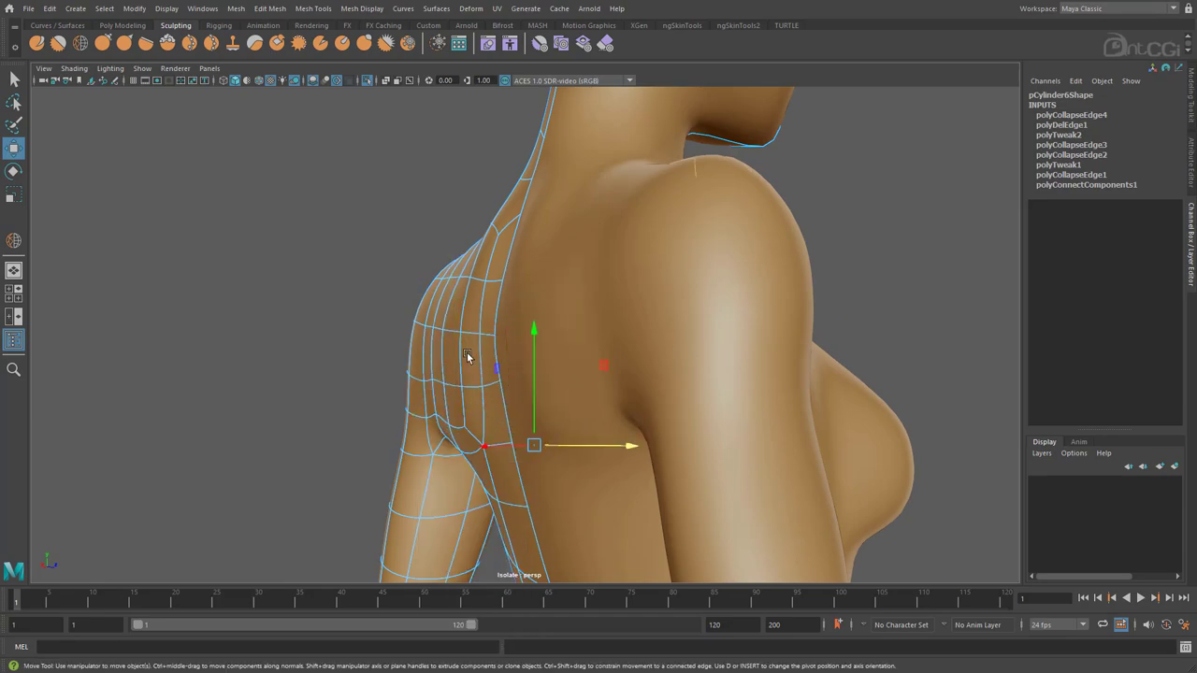
pyautogui.keyDown('alt'); pyautogui.moveTo(468, 356); pyautogui.dragTo(534, 436); pyautogui.keyUp('alt')
pyautogui.click(439, 266)
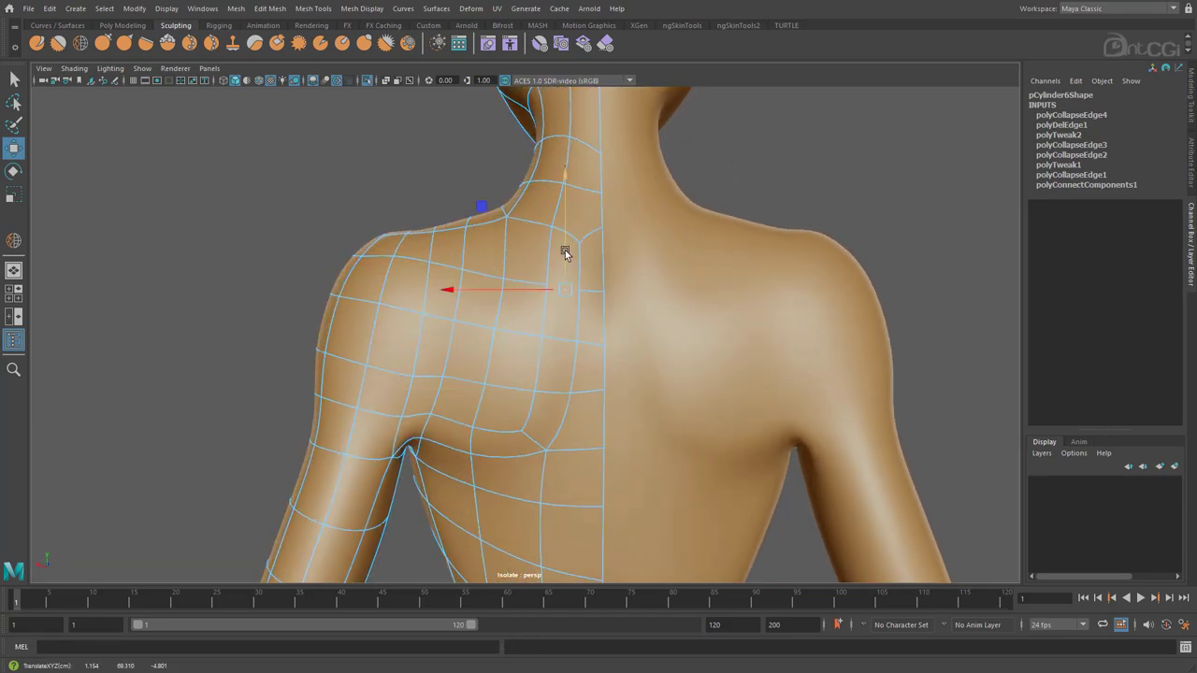
pyautogui.moveTo(453, 291)
pyautogui.keyDown('alt'); pyautogui.mouseDown()
pyautogui.moveTo(465, 321)
pyautogui.moveTo(468, 286)
pyautogui.mouseUp(); pyautogui.keyUp('alt')
pyautogui.moveTo(467, 285); pyautogui.dragTo(481, 286, button='middle')
pyautogui.keyDown('alt'); pyautogui.moveTo(481, 286); pyautogui.dragTo(470, 263); pyautogui.keyUp('alt')
pyautogui.click(441, 281)
pyautogui.click(464, 289)
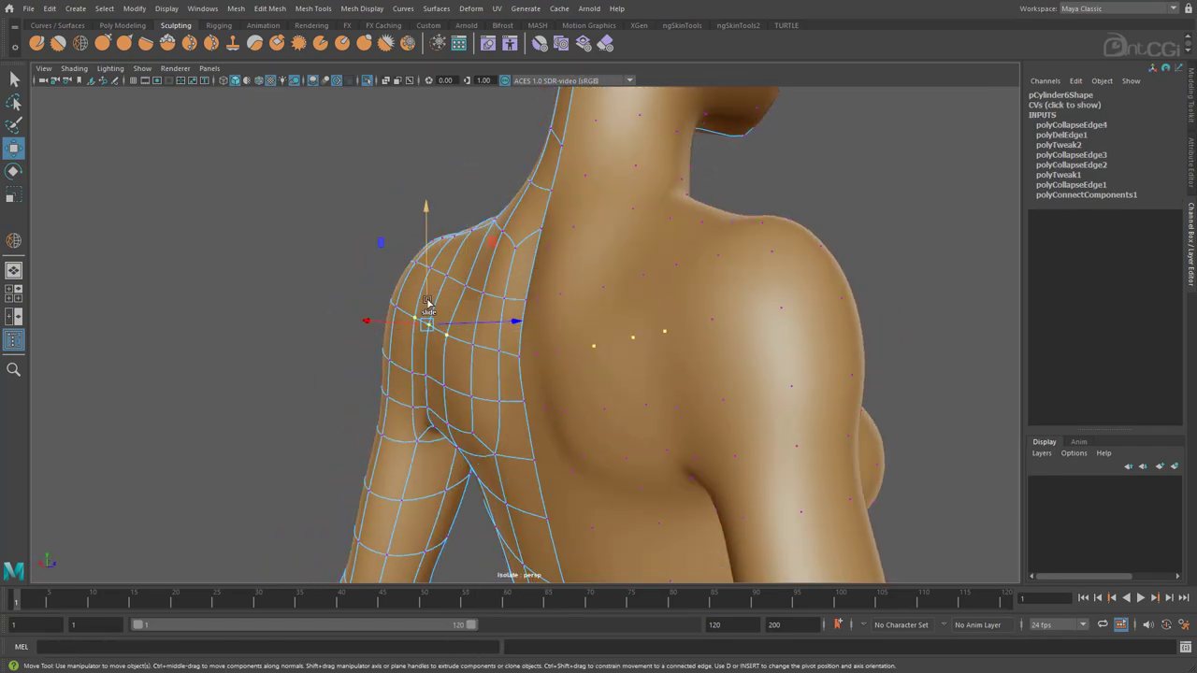
pyautogui.keyDown('alt'); pyautogui.moveTo(427, 302); pyautogui.dragTo(530, 322); pyautogui.keyUp('alt')
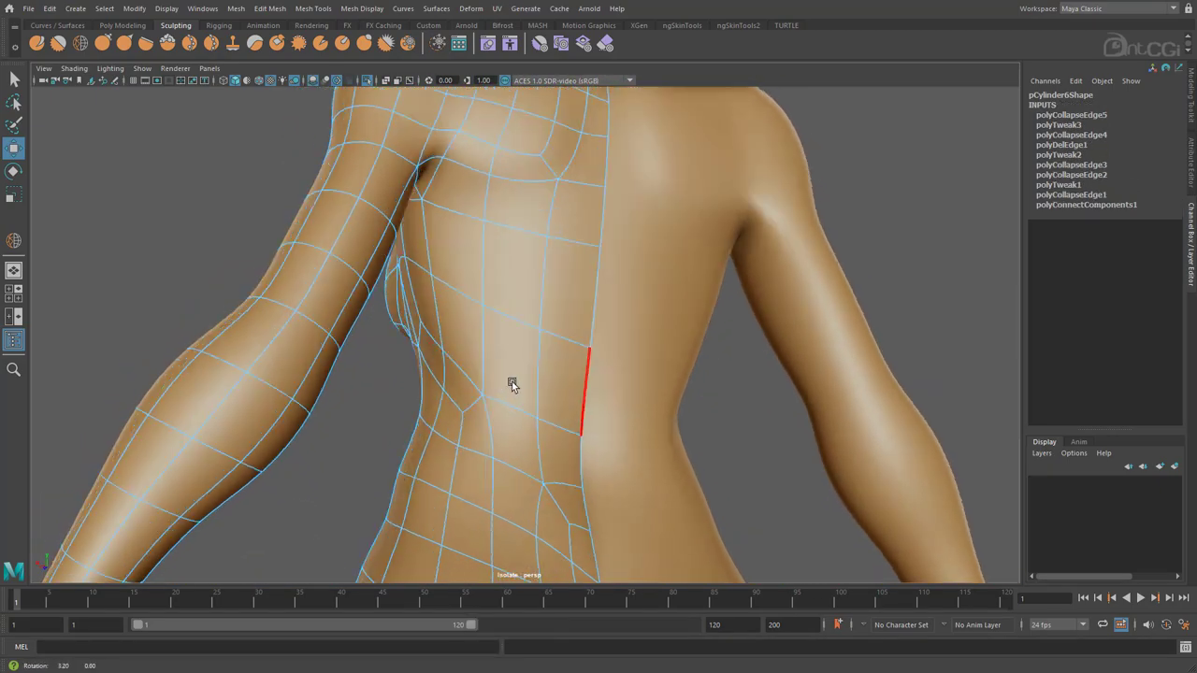
# - Connect new edges around the underarm and collapse the unwanted short edge beside the armpit
pyautogui.keyDown('alt'); pyautogui.moveTo(513, 383); pyautogui.dragTo(806, 345); pyautogui.keyUp('alt')
pyautogui.keyDown('alt'); pyautogui.moveTo(678, 327); pyautogui.dragTo(585, 374); pyautogui.keyUp('alt')
pyautogui.scroll(-5, 559, 354)
pyautogui.keyDown('alt'); pyautogui.moveTo(505, 307); pyautogui.dragTo(453, 285); pyautogui.keyUp('alt')
pyautogui.click(448, 271)
pyautogui.moveTo(473, 310); pyautogui.dragTo(478, 274, button='right')
pyautogui.click(471, 345)
pyautogui.keyDown('alt'); pyautogui.moveTo(476, 322); pyautogui.dragTo(538, 323); pyautogui.keyUp('alt')
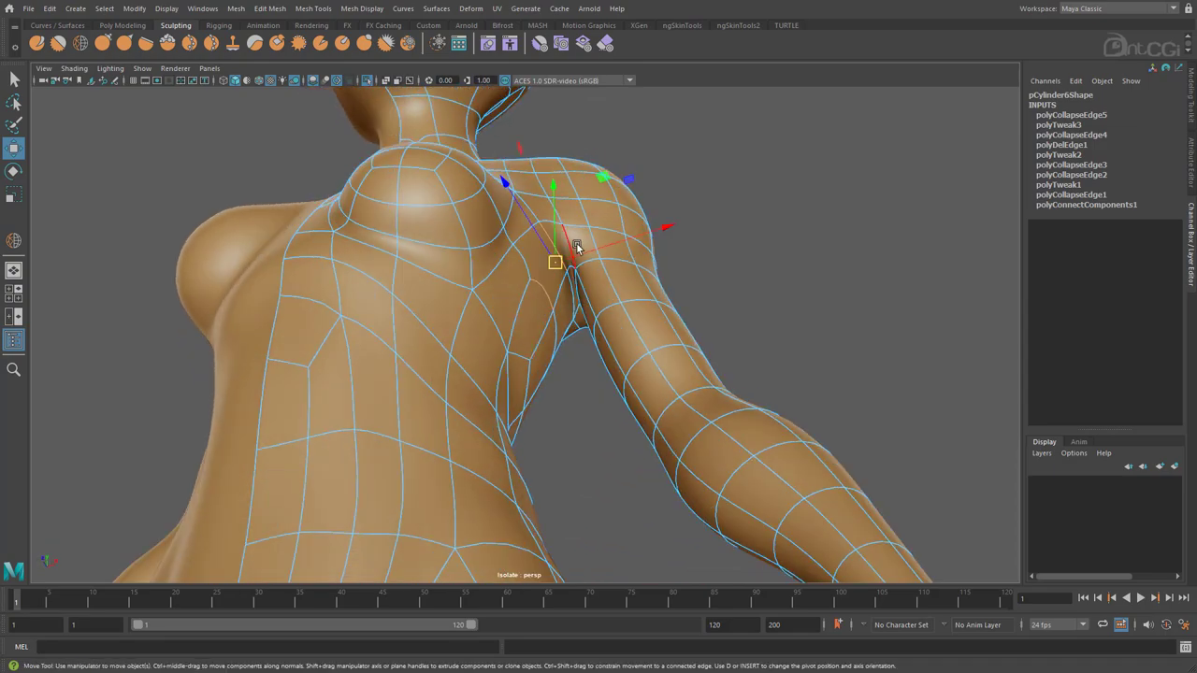
pyautogui.keyDown('shift'); pyautogui.moveTo(577, 246); pyautogui.dragTo(573, 347, button='right'); pyautogui.keyUp('shift')
pyautogui.keyDown('alt'); pyautogui.moveTo(540, 281); pyautogui.dragTo(476, 356); pyautogui.keyUp('alt')
pyautogui.keyDown('shift'); pyautogui.moveTo(476, 358); pyautogui.dragTo(533, 302, button='right'); pyautogui.keyUp('shift')
pyautogui.keyDown('alt'); pyautogui.moveTo(482, 373); pyautogui.dragTo(531, 408); pyautogui.keyUp('alt')
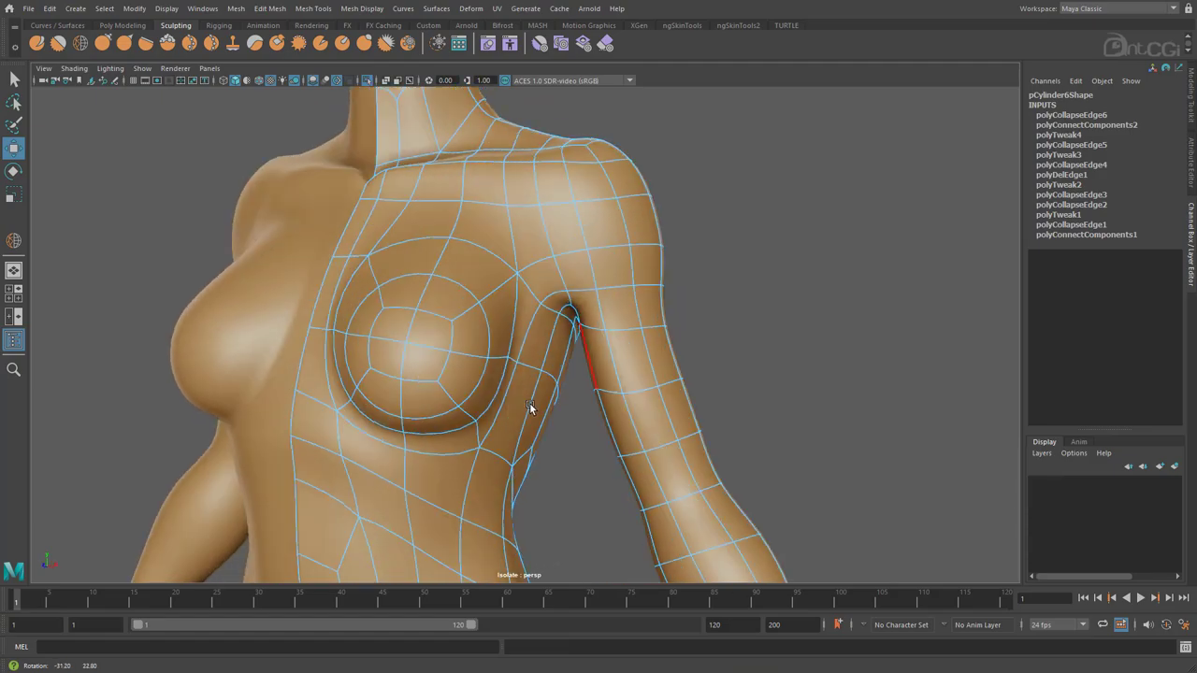
# - Examine the edge flow around the armpit and across the back, with and without the wireframe
pyautogui.click(568, 309)
pyautogui.keyDown('alt'); pyautogui.moveTo(569, 309); pyautogui.dragTo(425, 271); pyautogui.keyUp('alt')
pyautogui.keyDown('alt'); pyautogui.moveTo(474, 187); pyautogui.dragTo(379, 370); pyautogui.keyUp('alt')
pyautogui.moveTo(542, 318); pyautogui.dragTo(627, 276, button='right')
pyautogui.click(705, 248)
pyautogui.keyDown('alt'); pyautogui.moveTo(537, 351); pyautogui.dragTo(456, 374); pyautogui.keyUp('alt')
pyautogui.keyDown('alt'); pyautogui.moveTo(439, 311); pyautogui.dragTo(539, 296, button='right'); pyautogui.keyUp('alt')
pyautogui.keyDown('alt'); pyautogui.moveTo(539, 295); pyautogui.dragTo(535, 289); pyautogui.keyUp('alt')
pyautogui.keyDown('alt'); pyautogui.moveTo(522, 239); pyautogui.dragTo(531, 288, button='middle'); pyautogui.keyUp('alt')
pyautogui.click(531, 288)
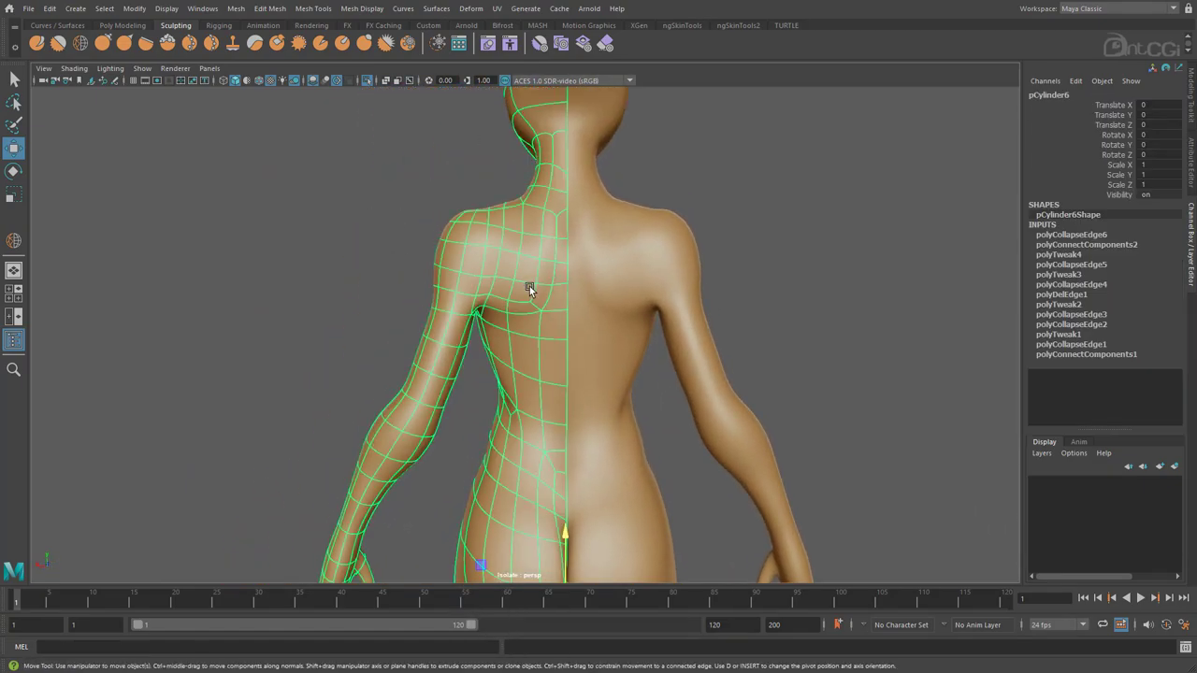
pyautogui.moveTo(529, 287); pyautogui.dragTo(523, 325, button='right')
pyautogui.click(505, 286)
pyautogui.moveTo(491, 280); pyautogui.dragTo(562, 234, button='right')
pyautogui.click(739, 261)
pyautogui.keyDown('alt'); pyautogui.moveTo(645, 309); pyautogui.dragTo(548, 324, button='right'); pyautogui.keyUp('alt')
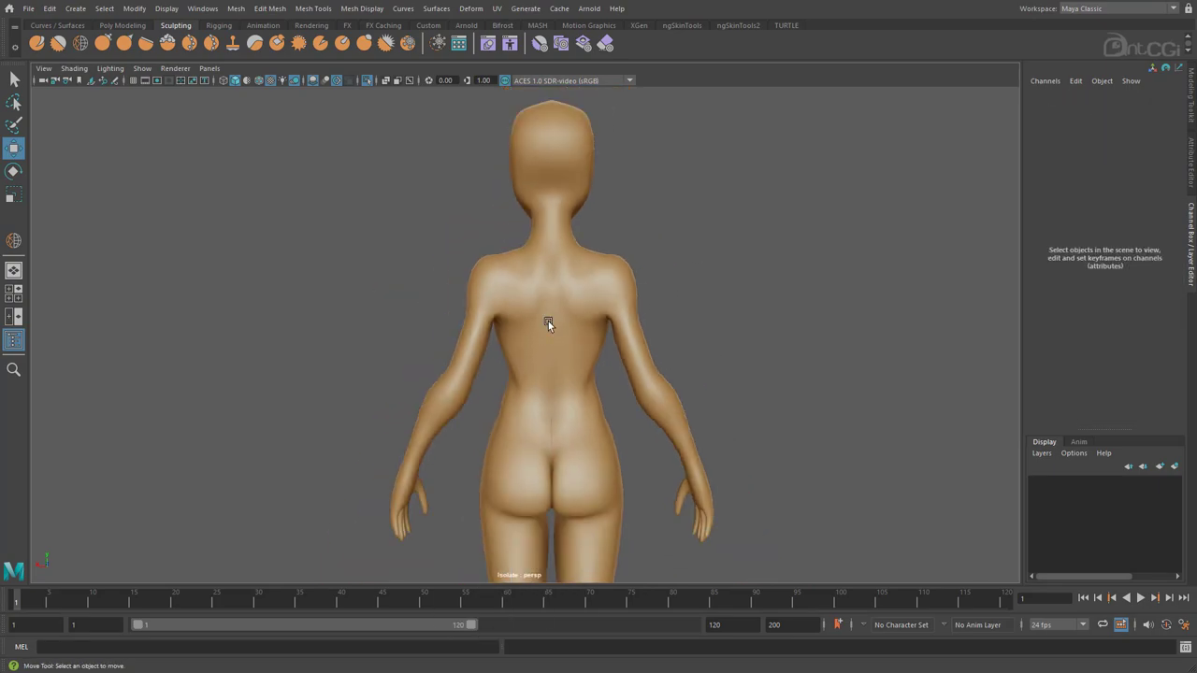
# - Delete the body mesh's construction history and activate the Grab sculpting tool
pyautogui.click(543, 323)
pyautogui.click(49, 8)
pyautogui.moveTo(98, 157)
pyautogui.click(234, 158)
pyautogui.click(80, 43)
pyautogui.scroll(2, 507, 284)
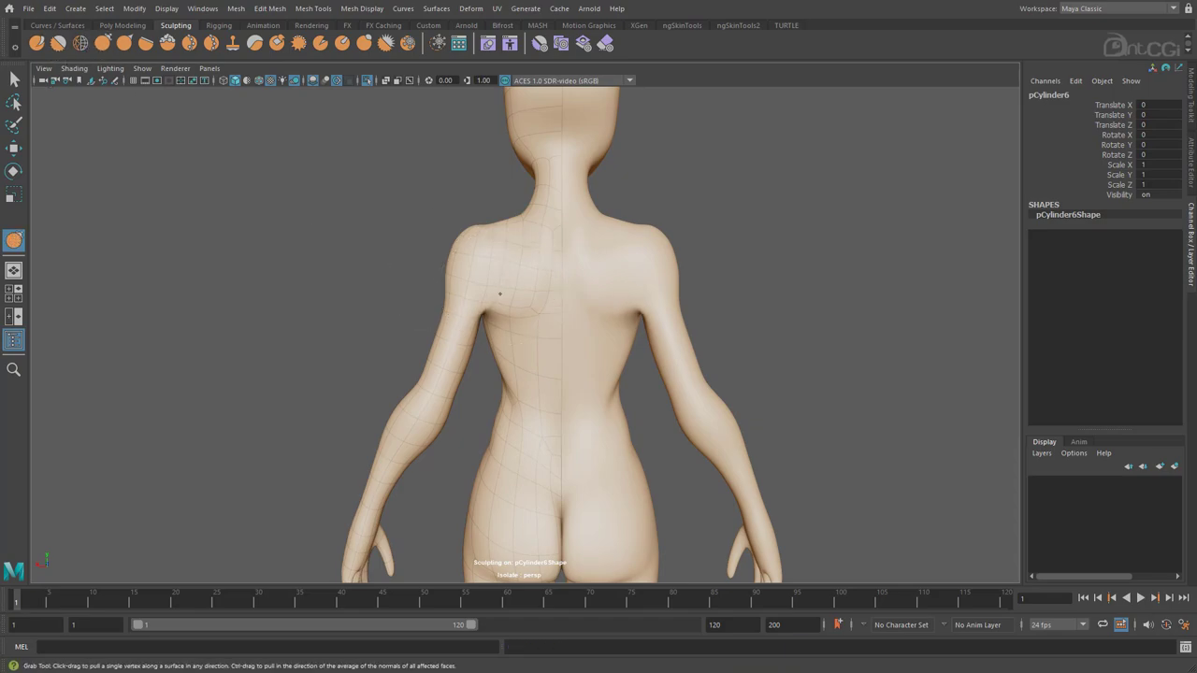
# - Connect a new row of edges across the upper back just below the armpit
pyautogui.moveTo(516, 291)
pyautogui.keyDown('alt'); pyautogui.mouseDown()
pyautogui.moveTo(468, 396)
pyautogui.moveTo(527, 374)
pyautogui.moveTo(491, 306)
pyautogui.mouseUp(); pyautogui.keyUp('alt')
pyautogui.scroll(4, 569, 359)
pyautogui.press('w')
pyautogui.moveTo(491, 306); pyautogui.dragTo(487, 262, button='right')
pyautogui.keyDown('alt'); pyautogui.moveTo(470, 285); pyautogui.dragTo(484, 316); pyautogui.keyUp('alt')
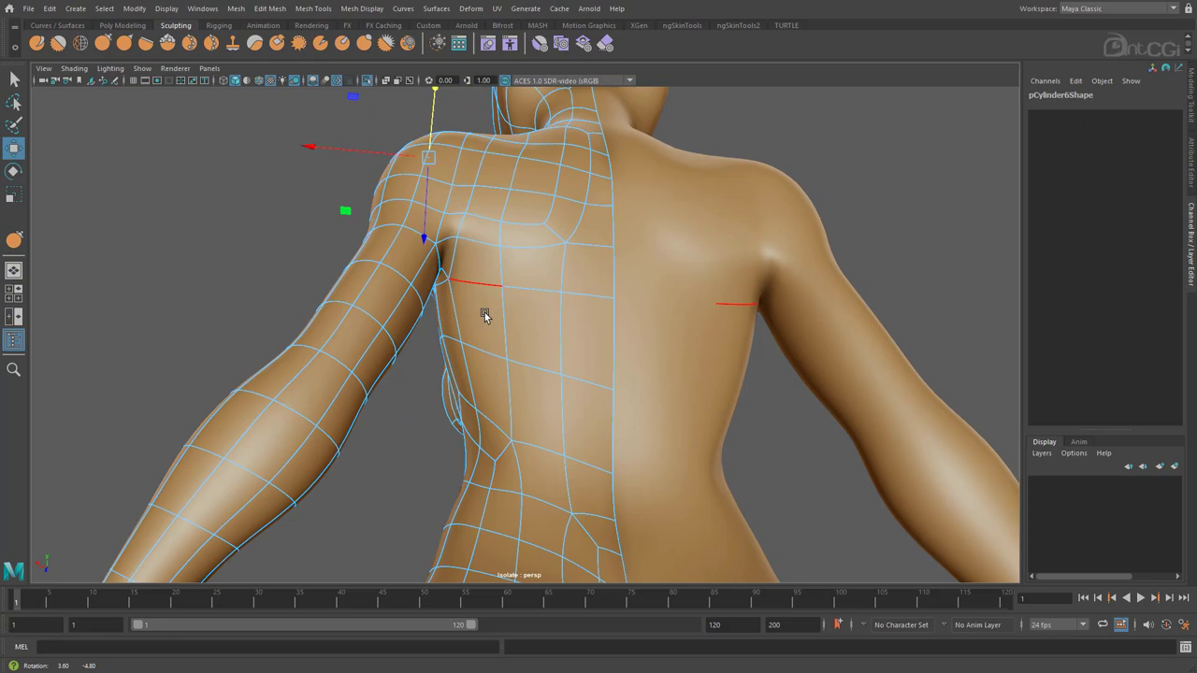
pyautogui.scroll(4, 507, 286)
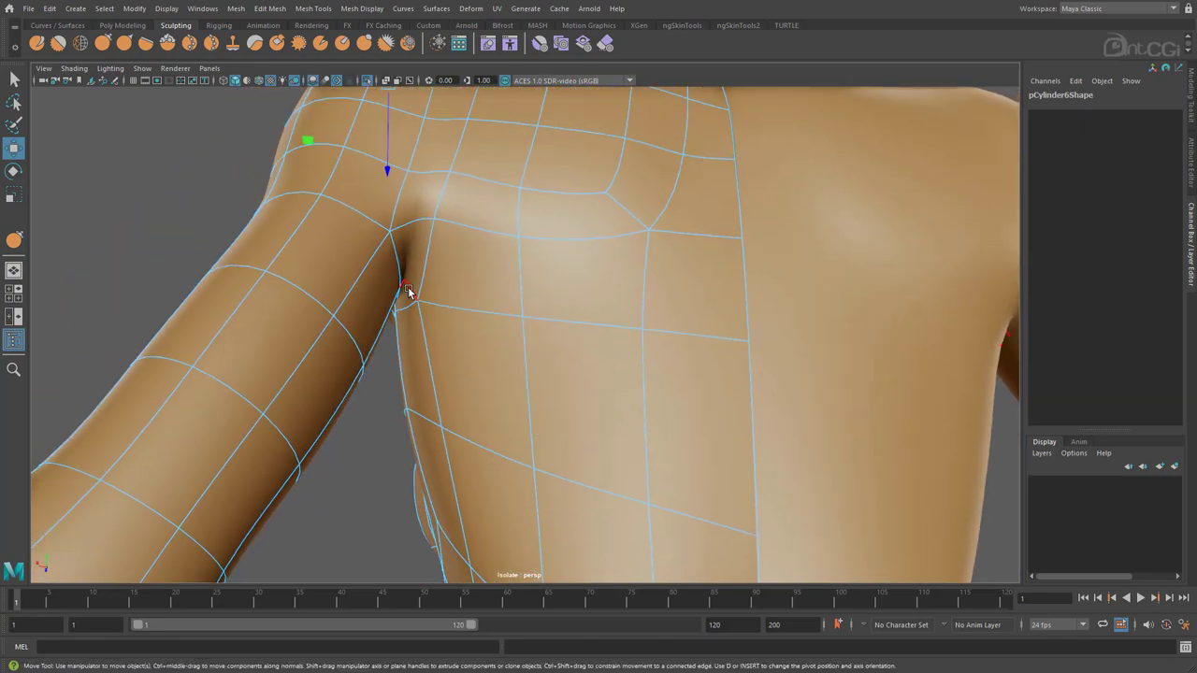
pyautogui.click(724, 297)
pyautogui.keyDown('shift'); pyautogui.moveTo(735, 296); pyautogui.dragTo(748, 475, button='right'); pyautogui.keyUp('shift')
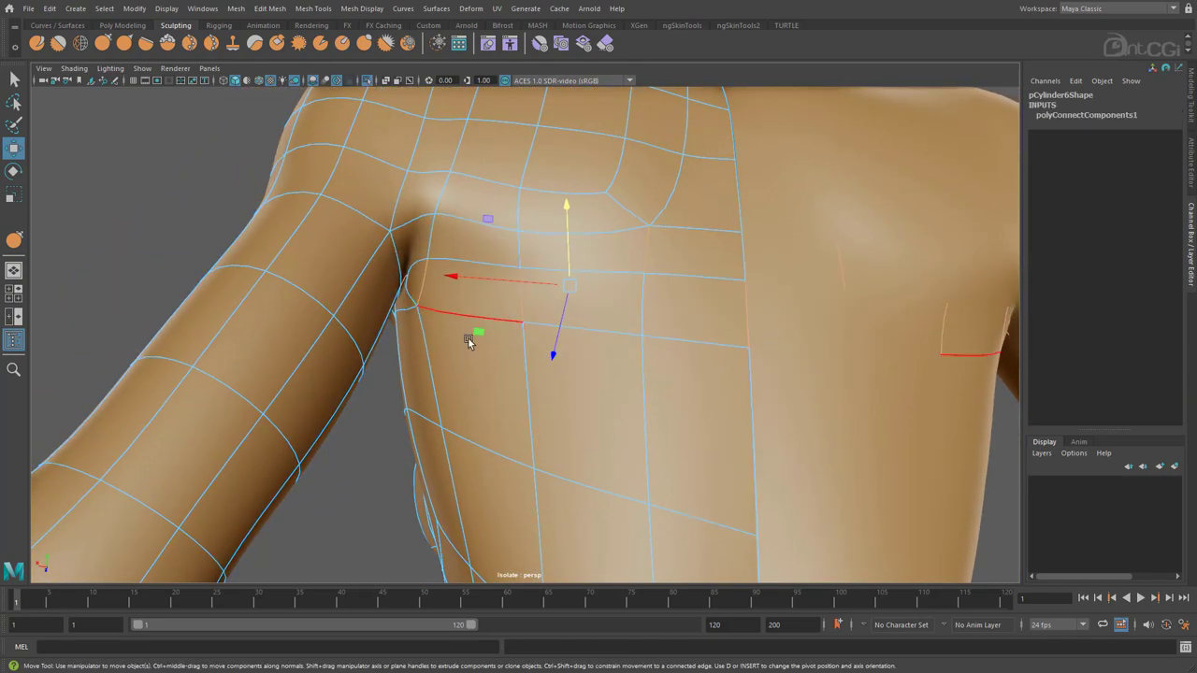
# - Collapse the short edge where the new row meets the armpit and clean up the adjoining faces
pyautogui.keyDown('alt'); pyautogui.moveTo(460, 335); pyautogui.dragTo(471, 304); pyautogui.keyUp('alt')
pyautogui.click(431, 249)
pyautogui.keyDown('shift'); pyautogui.rightClick(430, 249); pyautogui.keyUp('shift')
pyautogui.keyDown('shift'); pyautogui.moveTo(430, 249); pyautogui.dragTo(502, 219, button='right'); pyautogui.keyUp('shift')
pyautogui.keyDown('alt'); pyautogui.moveTo(502, 218); pyautogui.dragTo(412, 252); pyautogui.keyUp('alt')
pyautogui.keyDown('alt'); pyautogui.moveTo(415, 368); pyautogui.dragTo(500, 305); pyautogui.keyUp('alt')
pyautogui.moveTo(499, 221); pyautogui.dragTo(481, 359, button='right')
pyautogui.click(500, 225)
pyautogui.keyDown('alt'); pyautogui.moveTo(512, 239); pyautogui.dragTo(490, 210); pyautogui.keyUp('alt')
pyautogui.click(490, 211)
# - Collapse the surplus short edges under the arm to tidy the redirected loops
pyautogui.keyDown('alt'); pyautogui.moveTo(515, 284); pyautogui.dragTo(540, 282); pyautogui.keyUp('alt')
pyautogui.click(474, 207)
pyautogui.keyDown('shift'); pyautogui.moveTo(474, 208); pyautogui.dragTo(529, 169, button='right'); pyautogui.keyUp('shift')
pyautogui.moveTo(521, 267)
pyautogui.keyDown('alt'); pyautogui.mouseDown()
pyautogui.moveTo(454, 187)
pyautogui.moveTo(556, 278)
pyautogui.moveTo(544, 253)
pyautogui.moveTo(512, 273)
pyautogui.mouseUp(); pyautogui.keyUp('alt')
pyautogui.click(484, 233)
pyautogui.keyDown('shift'); pyautogui.click(558, 274); pyautogui.keyUp('shift')
pyautogui.keyDown('shift'); pyautogui.moveTo(558, 275); pyautogui.dragTo(599, 217, button='right'); pyautogui.keyUp('shift')
pyautogui.click(550, 254)
# - Connect new edges through the underarm faces and delete the leftover edge
pyautogui.keyDown('alt'); pyautogui.moveTo(552, 262); pyautogui.dragTo(624, 393); pyautogui.keyUp('alt')
pyautogui.click(463, 184)
pyautogui.keyDown('shift'); pyautogui.click(505, 233); pyautogui.keyUp('shift')
pyautogui.keyDown('shift'); pyautogui.moveTo(505, 234); pyautogui.dragTo(516, 371, button='right'); pyautogui.keyUp('shift')
pyautogui.click(497, 202)
pyautogui.keyDown('shift'); pyautogui.moveTo(496, 202); pyautogui.dragTo(524, 345, button='right'); pyautogui.keyUp('shift')
pyautogui.keyDown('alt'); pyautogui.moveTo(523, 345); pyautogui.dragTo(505, 262); pyautogui.keyUp('alt')
pyautogui.click(487, 214)
pyautogui.keyDown('shift'); pyautogui.moveTo(487, 214); pyautogui.dragTo(516, 244, button='right'); pyautogui.keyUp('shift')
pyautogui.moveTo(492, 242); pyautogui.dragTo(492, 209, button='right')
pyautogui.click(474, 218)
pyautogui.press('Delete')
# - Collapse the remaining extra edges on the side of the ribcage below the armpit
pyautogui.keyDown('alt'); pyautogui.moveTo(542, 322); pyautogui.dragTo(687, 411); pyautogui.keyUp('alt')
pyautogui.click(445, 266)
pyautogui.click(548, 227)
pyautogui.keyDown('shift'); pyautogui.moveTo(548, 227); pyautogui.dragTo(591, 190, button='right'); pyautogui.keyUp('shift')
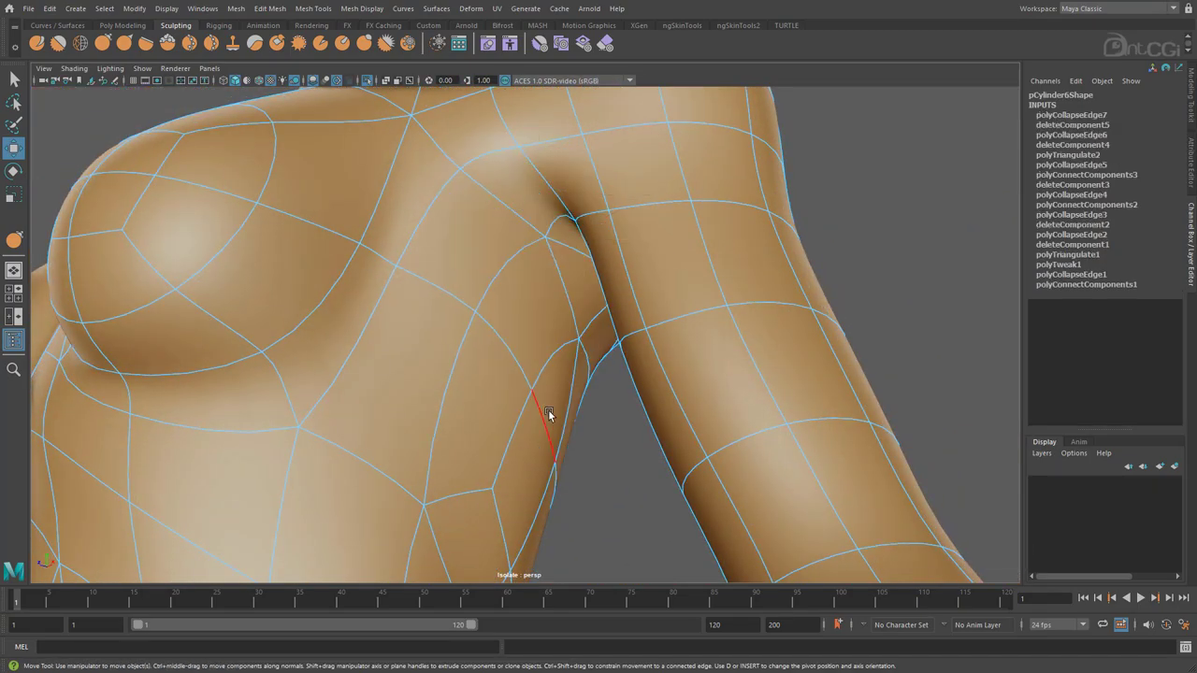
# - Spin the edge under the armpit to redirect the loop around the arm opening
pyautogui.keyDown('alt'); pyautogui.moveTo(548, 414); pyautogui.dragTo(489, 354); pyautogui.keyUp('alt')
pyautogui.hotkey('ctrl', 'alt', 'Right')
pyautogui.hotkey('ctrl', 'alt', 'Right')
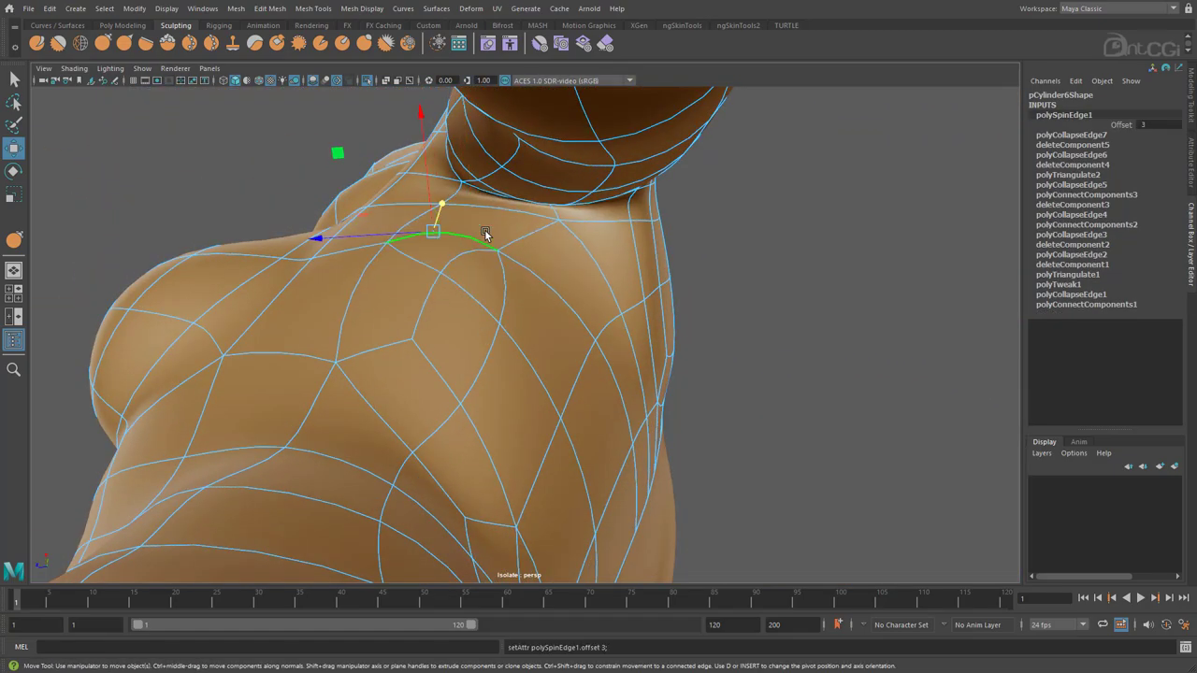
pyautogui.keyDown('shift'); pyautogui.moveTo(484, 230); pyautogui.dragTo(486, 254, button='right'); pyautogui.keyUp('shift')
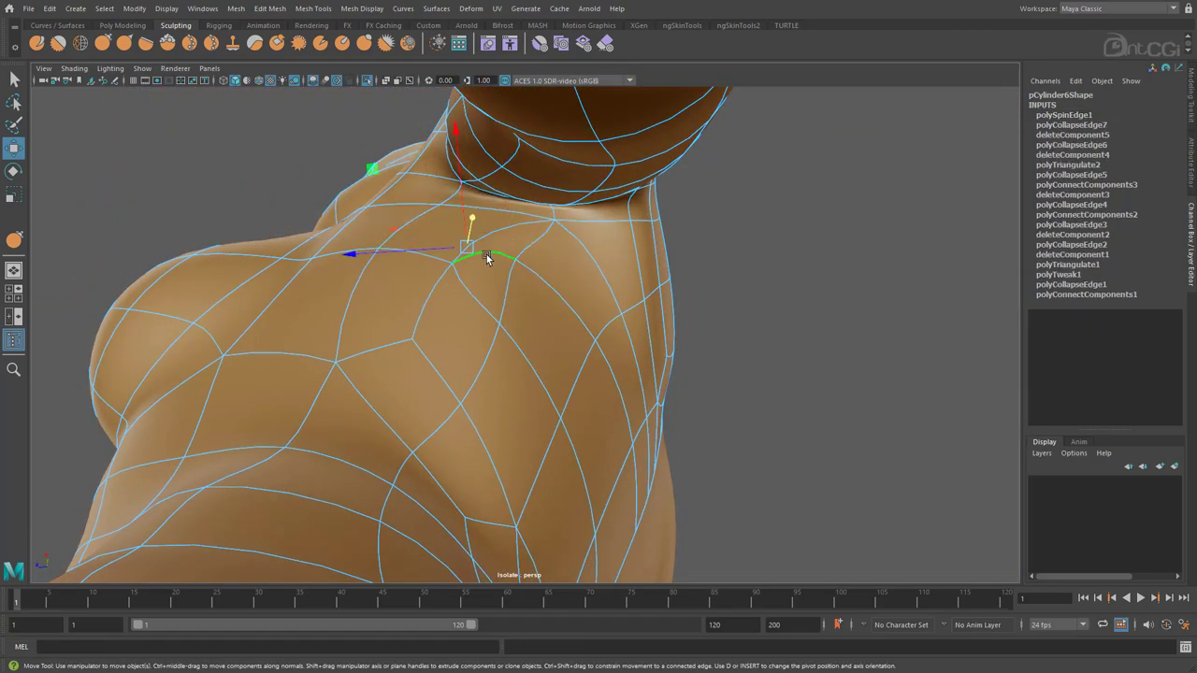
pyautogui.click(610, 424)
pyautogui.keyDown('alt'); pyautogui.moveTo(609, 424); pyautogui.dragTo(574, 347); pyautogui.keyUp('alt')
pyautogui.hotkey('ctrl', 'z')
pyautogui.hotkey('ctrl', 'alt', 'Right')
pyautogui.hotkey('ctrl', 'alt', 'Right')
# - Collapse a run of four edges across the faces beneath the arm
pyautogui.keyDown('alt'); pyautogui.moveTo(500, 339); pyautogui.dragTo(485, 335); pyautogui.keyUp('alt')
pyautogui.click(486, 335)
pyautogui.keyDown('shift'); pyautogui.click(575, 342); pyautogui.keyUp('shift')
pyautogui.keyDown('shift'); pyautogui.click(665, 357); pyautogui.keyUp('shift')
pyautogui.keyDown('shift'); pyautogui.click(736, 381); pyautogui.keyUp('shift')
pyautogui.moveTo(736, 382)
pyautogui.keyDown('shift'); pyautogui.mouseDown(button='right')
pyautogui.moveTo(736, 347)
pyautogui.moveTo(735, 372)
pyautogui.mouseUp(button='right'); pyautogui.keyUp('shift')
# - Connect new edges through the armpit ring and collapse the short edge left below it
pyautogui.keyDown('alt'); pyautogui.moveTo(580, 385); pyautogui.dragTo(651, 363); pyautogui.keyUp('alt')
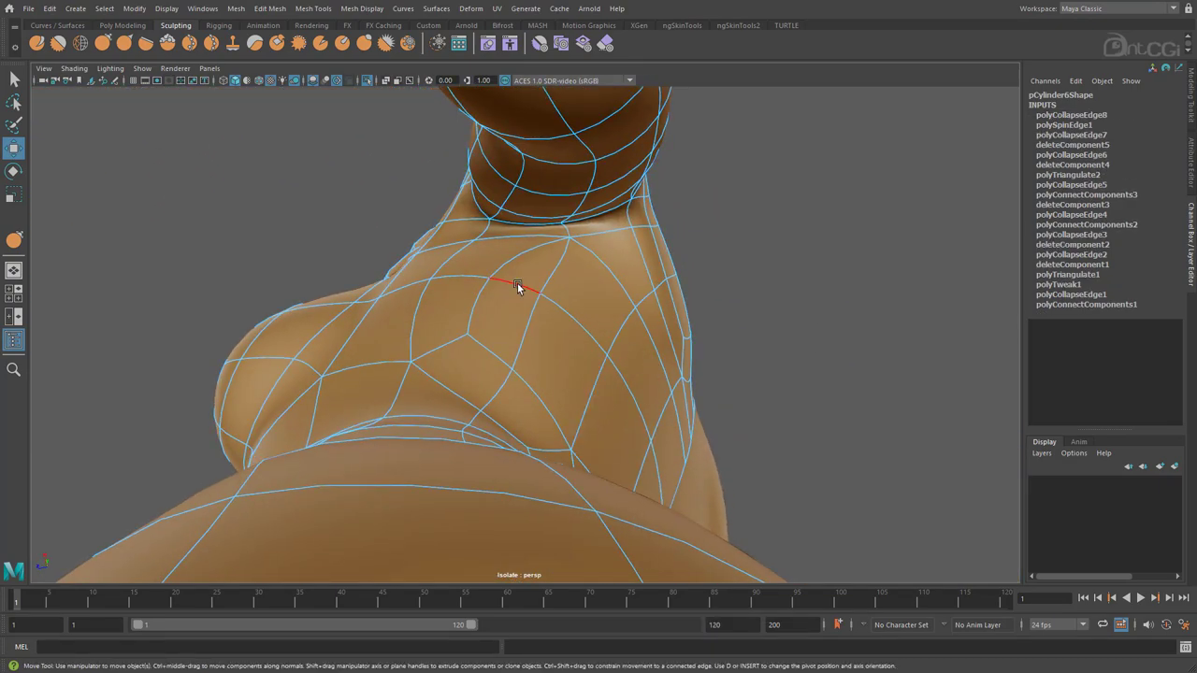
pyautogui.keyDown('alt'); pyautogui.moveTo(517, 282); pyautogui.dragTo(612, 298); pyautogui.keyUp('alt')
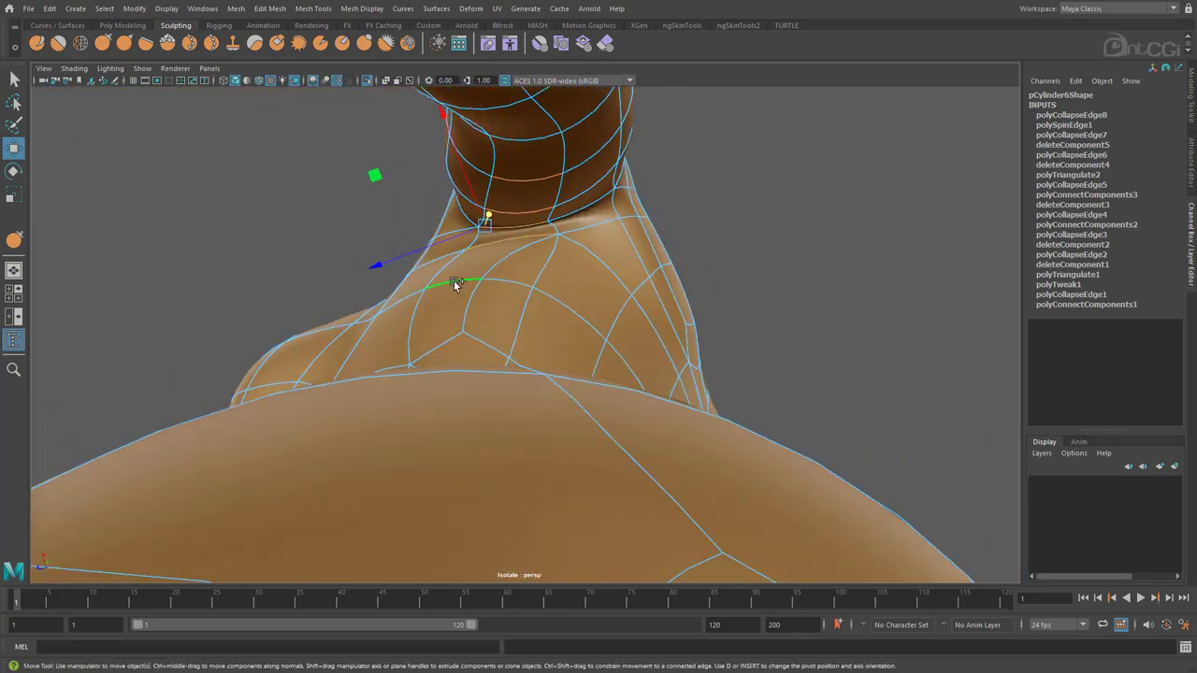
pyautogui.keyDown('shift'); pyautogui.moveTo(455, 284); pyautogui.dragTo(449, 462, button='right'); pyautogui.keyUp('shift')
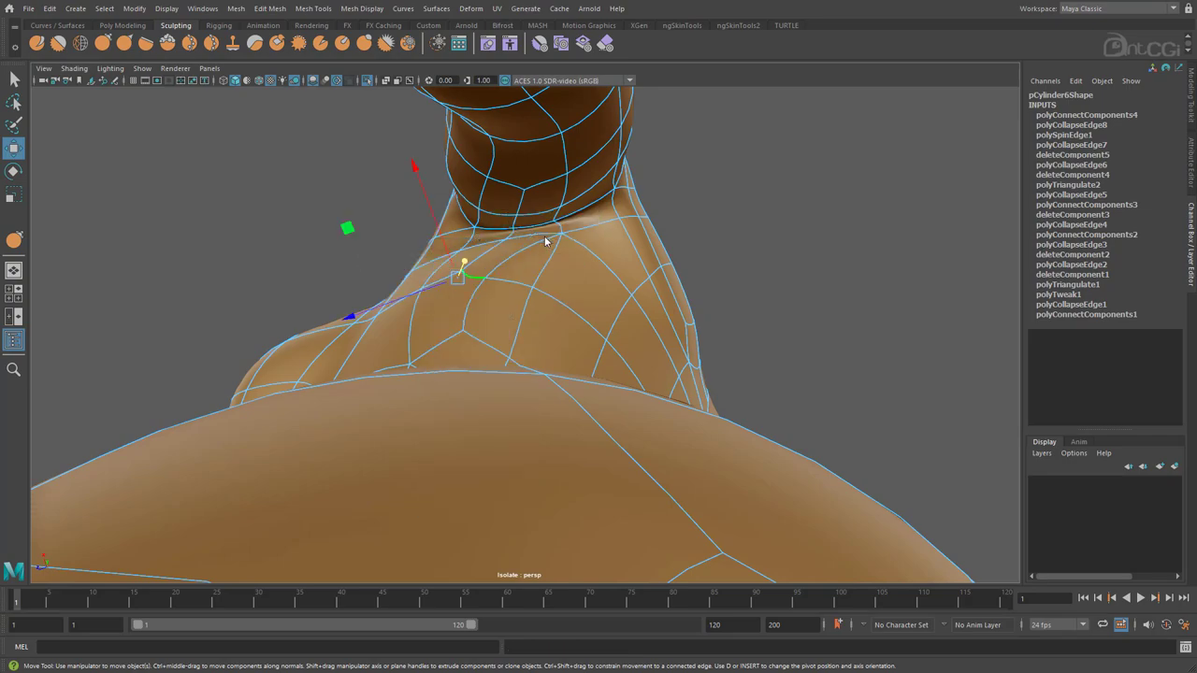
pyautogui.keyDown('shift'); pyautogui.moveTo(476, 281); pyautogui.dragTo(546, 242, button='right'); pyautogui.keyUp('shift')
pyautogui.click(778, 272)
# - Reposition the edges at the rear of the armpit to even out the spacing
pyautogui.keyDown('alt'); pyautogui.moveTo(708, 298); pyautogui.dragTo(580, 365); pyautogui.keyUp('alt')
pyautogui.keyDown('alt'); pyautogui.moveTo(559, 240); pyautogui.dragTo(559, 352, button='middle'); pyautogui.keyUp('alt')
pyautogui.click(453, 298)
pyautogui.moveTo(433, 300)
pyautogui.mouseDown()
pyautogui.moveTo(415, 303)
pyautogui.moveTo(426, 315)
pyautogui.mouseUp()
pyautogui.moveTo(393, 329); pyautogui.dragTo(383, 330)
pyautogui.scroll(-5, 556, 383)
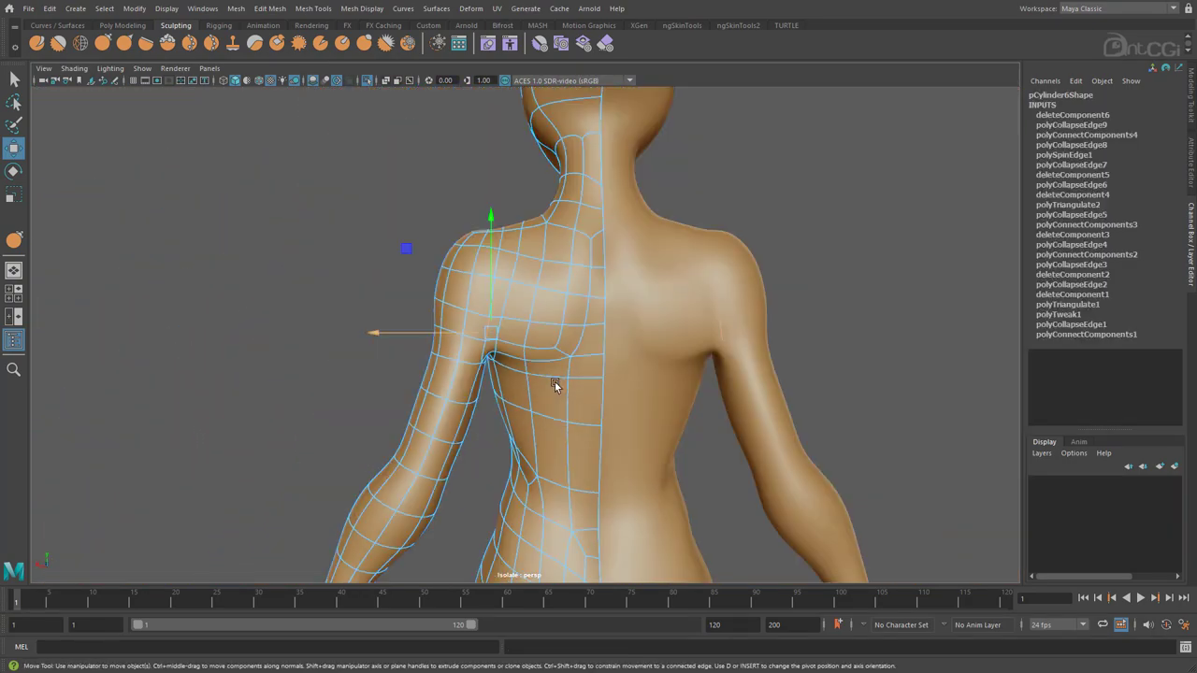
# - Shift the vertices behind the armpit and beside the shoulder blade to smooth the edge flow
pyautogui.keyDown('alt'); pyautogui.moveTo(556, 385); pyautogui.dragTo(572, 396); pyautogui.keyUp('alt')
pyautogui.scroll(5, 572, 395)
pyautogui.moveTo(529, 270); pyautogui.dragTo(486, 272, button='right')
pyautogui.click(516, 275)
pyautogui.keyDown('alt'); pyautogui.moveTo(516, 275); pyautogui.dragTo(416, 272); pyautogui.keyUp('alt')
pyautogui.moveTo(434, 259); pyautogui.dragTo(430, 246)
pyautogui.keyDown('alt'); pyautogui.moveTo(477, 266); pyautogui.dragTo(426, 288); pyautogui.keyUp('alt')
pyautogui.keyDown('shift'); pyautogui.click(453, 265); pyautogui.keyUp('shift')
pyautogui.keyDown('shift'); pyautogui.click(445, 245); pyautogui.keyUp('shift')
pyautogui.moveTo(474, 241); pyautogui.dragTo(464, 243)
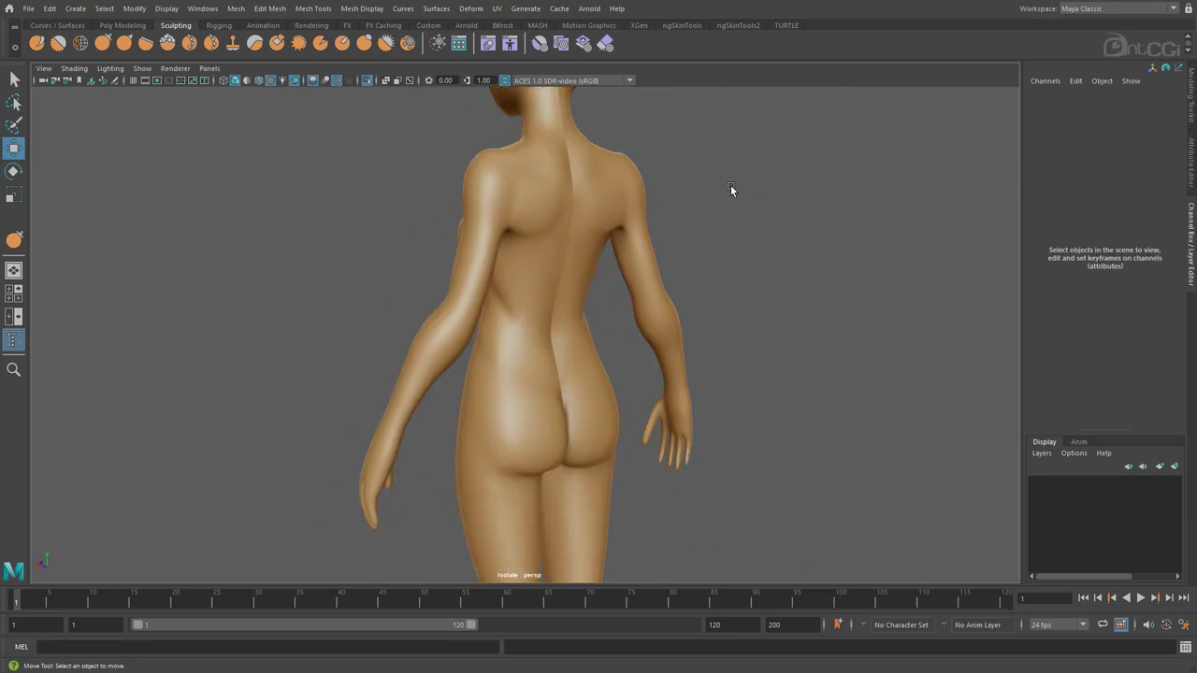
# - Reposition the vertex at the side of the upper back near the armpit to even out the edge spacing
pyautogui.keyDown('alt'); pyautogui.moveTo(732, 187); pyautogui.dragTo(427, 419); pyautogui.keyUp('alt')
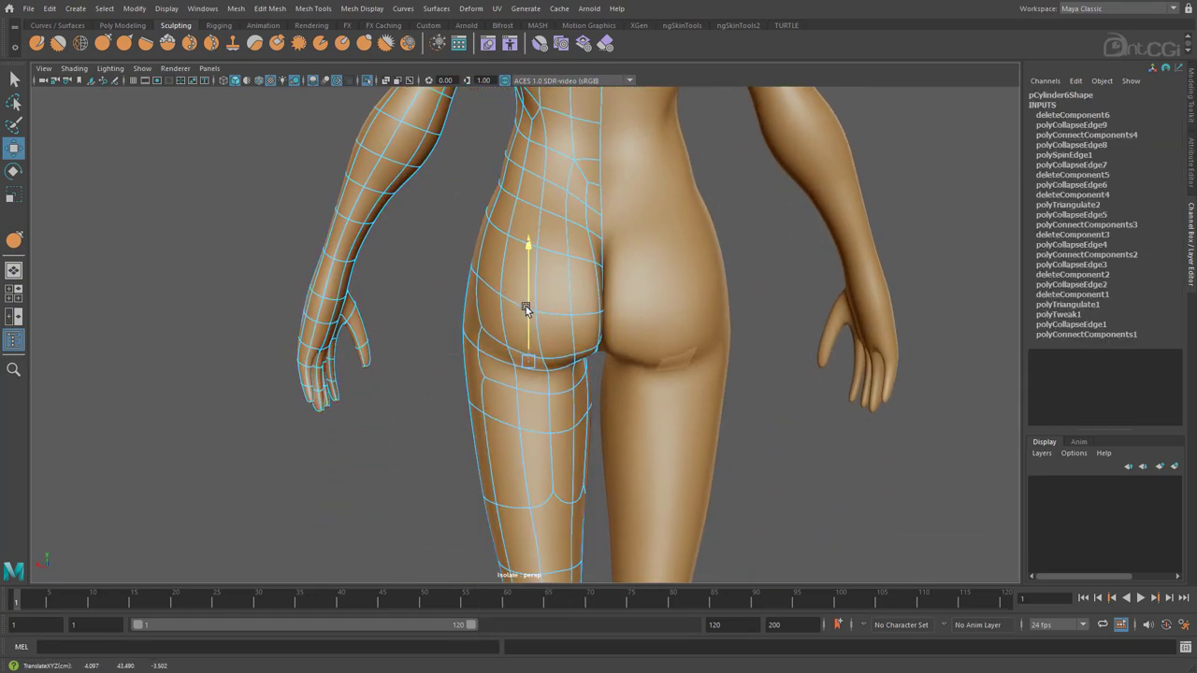
pyautogui.keyDown('alt'); pyautogui.moveTo(527, 308); pyautogui.dragTo(579, 364); pyautogui.keyUp('alt')
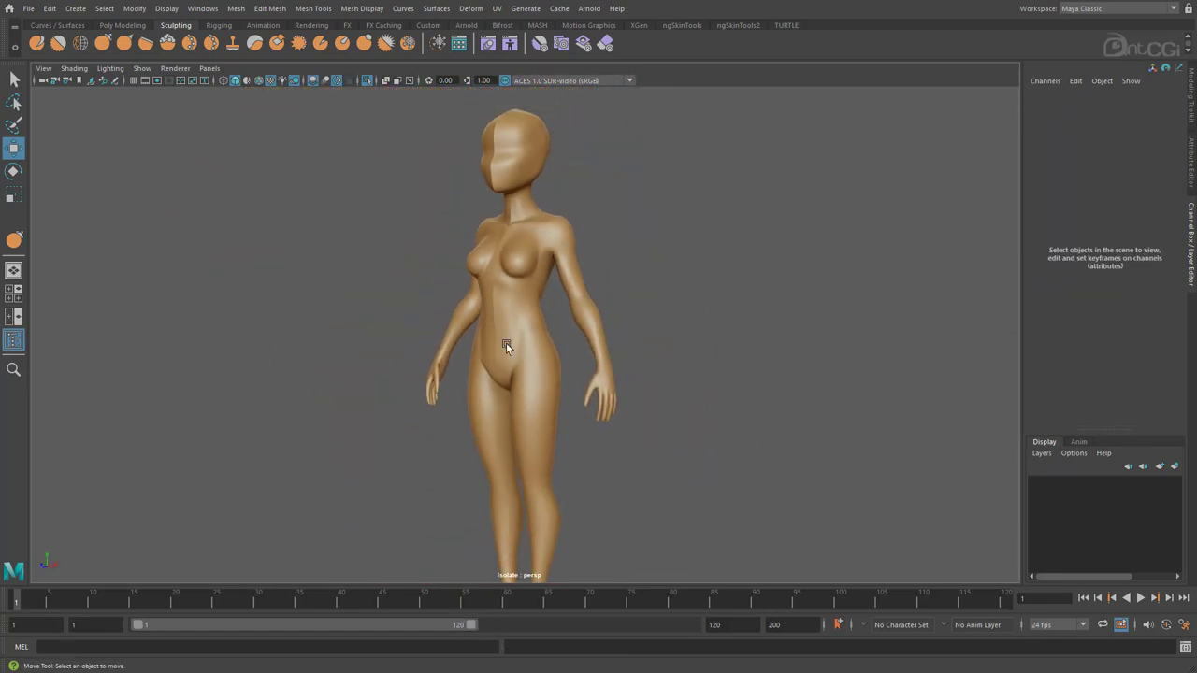
pyautogui.keyDown('alt'); pyautogui.moveTo(505, 347); pyautogui.dragTo(655, 365); pyautogui.keyUp('alt')
pyautogui.scroll(3, 721, 374)
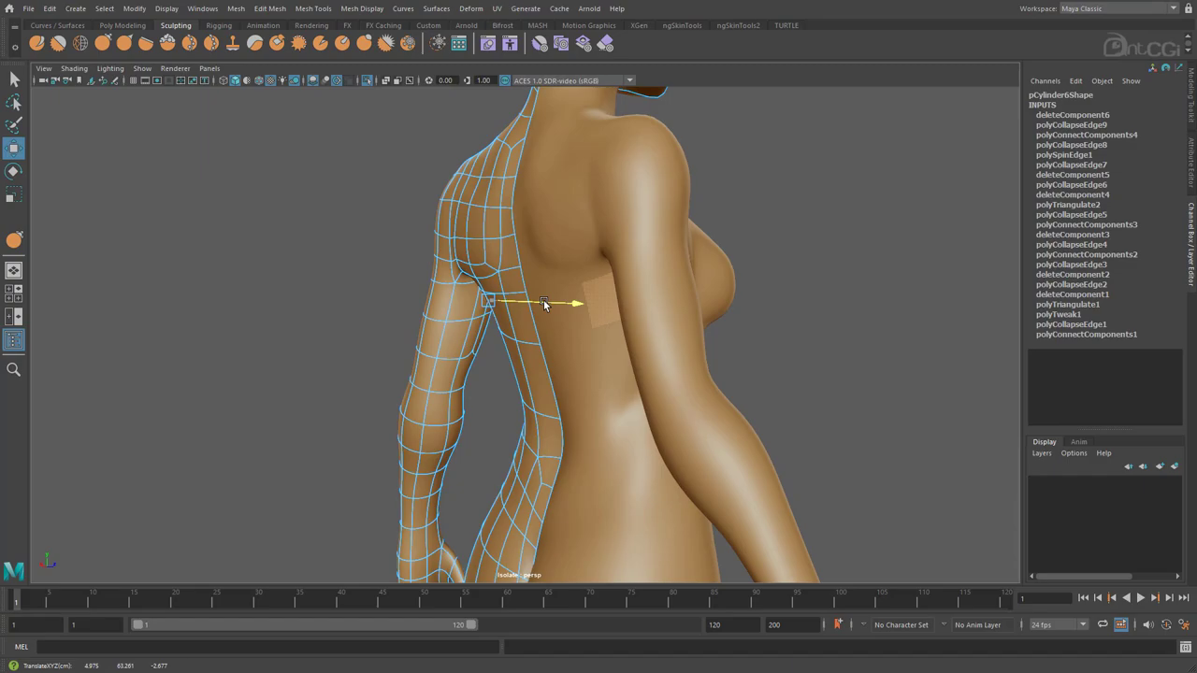
pyautogui.keyDown('alt'); pyautogui.moveTo(552, 302); pyautogui.dragTo(604, 393); pyautogui.keyUp('alt')
pyautogui.scroll(4, 668, 311)
pyautogui.keyDown('alt'); pyautogui.moveTo(667, 310); pyautogui.dragTo(561, 309); pyautogui.keyUp('alt')
pyautogui.click(400, 192)
pyautogui.moveTo(397, 157); pyautogui.dragTo(398, 166)
pyautogui.press('F9')
pyautogui.click(420, 173)
# - Connect new edges across the faces at the rear of the waist and collapse the short edge beside them
pyautogui.keyDown('alt'); pyautogui.moveTo(440, 304); pyautogui.dragTo(526, 315); pyautogui.keyUp('alt')
pyautogui.click(524, 254)
pyautogui.keyDown('shift'); pyautogui.click(461, 232); pyautogui.keyUp('shift')
pyautogui.keyDown('alt'); pyautogui.moveTo(488, 199); pyautogui.dragTo(602, 371); pyautogui.keyUp('alt')
pyautogui.keyDown('alt'); pyautogui.moveTo(539, 322); pyautogui.dragTo(486, 405); pyautogui.keyUp('alt')
pyautogui.click(492, 409)
pyautogui.keyDown('alt'); pyautogui.moveTo(486, 405); pyautogui.dragTo(521, 262); pyautogui.keyUp('alt')
pyautogui.moveTo(520, 264); pyautogui.dragTo(510, 230, button='right')
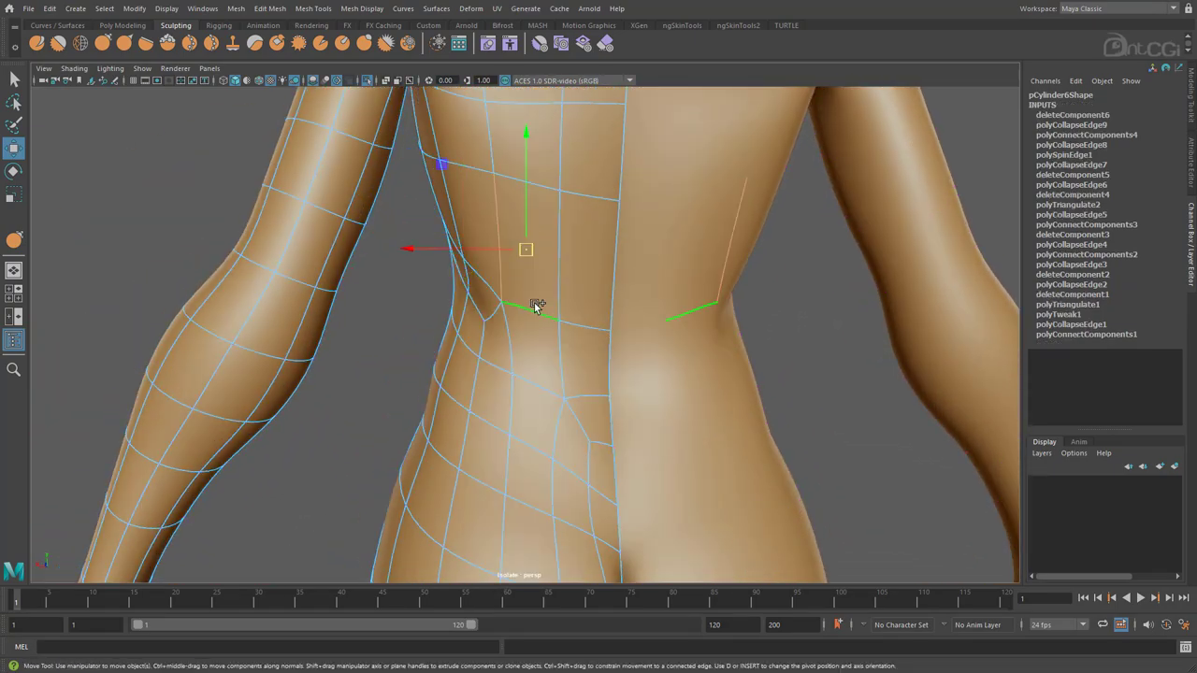
pyautogui.keyDown('shift'); pyautogui.moveTo(537, 307); pyautogui.dragTo(550, 471, button='right'); pyautogui.keyUp('shift')
pyautogui.keyDown('shift'); pyautogui.moveTo(517, 283); pyautogui.dragTo(561, 227, button='right'); pyautogui.keyUp('shift')
pyautogui.keyDown('alt'); pyautogui.moveTo(559, 325); pyautogui.dragTo(544, 404); pyautogui.keyUp('alt')
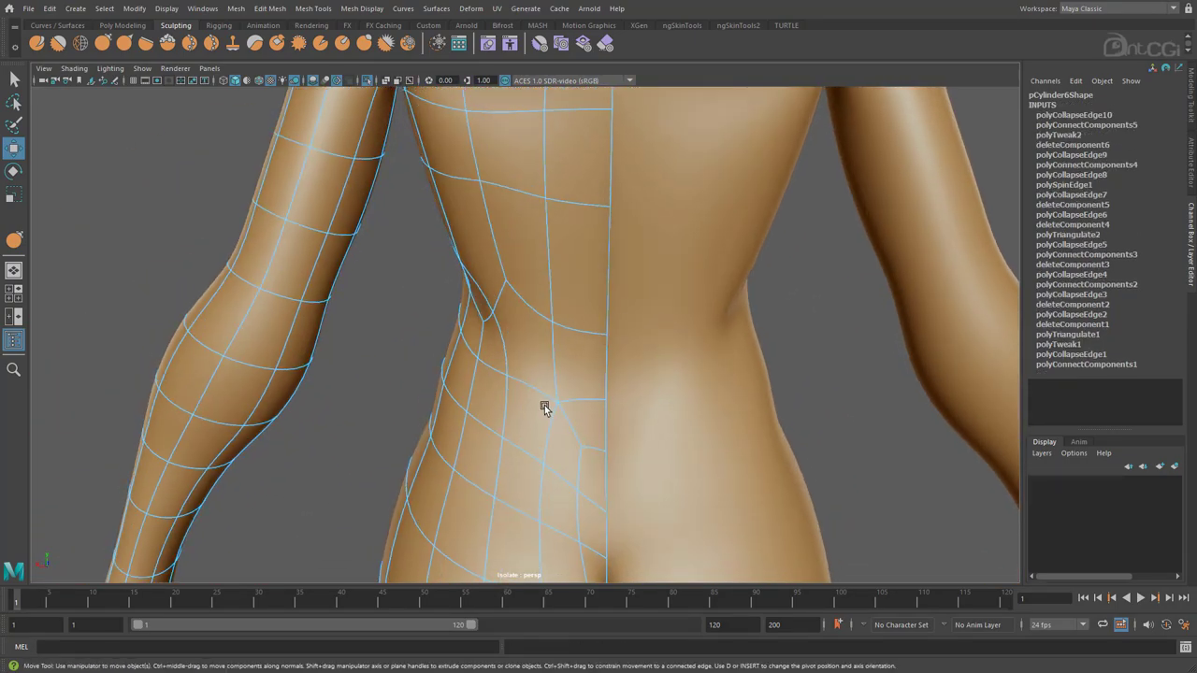
# - Shift the vertices down the side of the back below the shoulder blade to smooth the edge flow
pyautogui.keyDown('alt'); pyautogui.moveTo(544, 405); pyautogui.dragTo(521, 385, button='right'); pyautogui.keyUp('alt')
pyautogui.moveTo(505, 208); pyautogui.dragTo(465, 206, button='right')
pyautogui.click(489, 203)
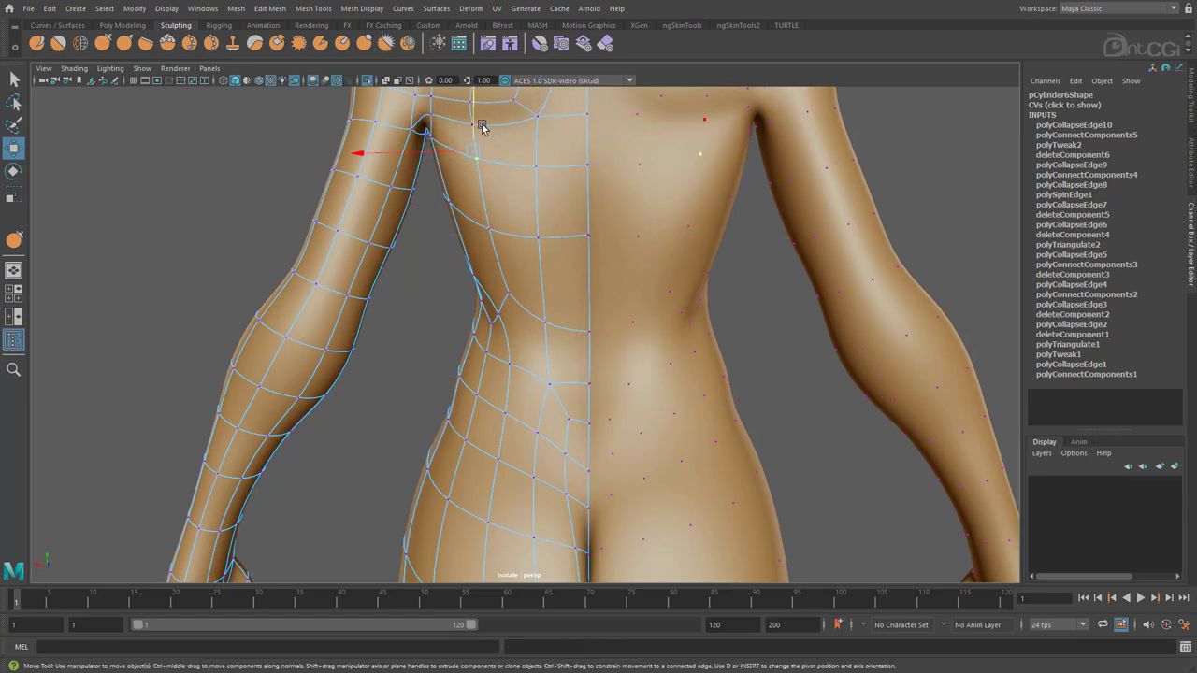
pyautogui.keyDown('alt'); pyautogui.moveTo(494, 344); pyautogui.dragTo(519, 297); pyautogui.keyUp('alt')
pyautogui.moveTo(535, 298); pyautogui.dragTo(532, 260, button='right')
pyautogui.keyDown('alt'); pyautogui.moveTo(532, 260); pyautogui.dragTo(458, 157); pyautogui.keyUp('alt')
pyautogui.click(454, 153)
pyautogui.moveTo(453, 149); pyautogui.dragTo(447, 145)
pyautogui.keyDown('alt'); pyautogui.moveTo(458, 187); pyautogui.dragTo(528, 239); pyautogui.keyUp('alt')
# - Connect the selected edges across the lower back toward the spine and collapse the leftover edge
pyautogui.moveTo(559, 307); pyautogui.dragTo(582, 423, button='right')
pyautogui.click(526, 259)
pyautogui.keyDown('shift'); pyautogui.click(564, 318); pyautogui.keyUp('shift')
pyautogui.keyDown('shift'); pyautogui.click(599, 316); pyautogui.keyUp('shift')
pyautogui.click(535, 265)
pyautogui.keyDown('shift'); pyautogui.moveTo(536, 263); pyautogui.dragTo(588, 225, button='right'); pyautogui.keyUp('shift')
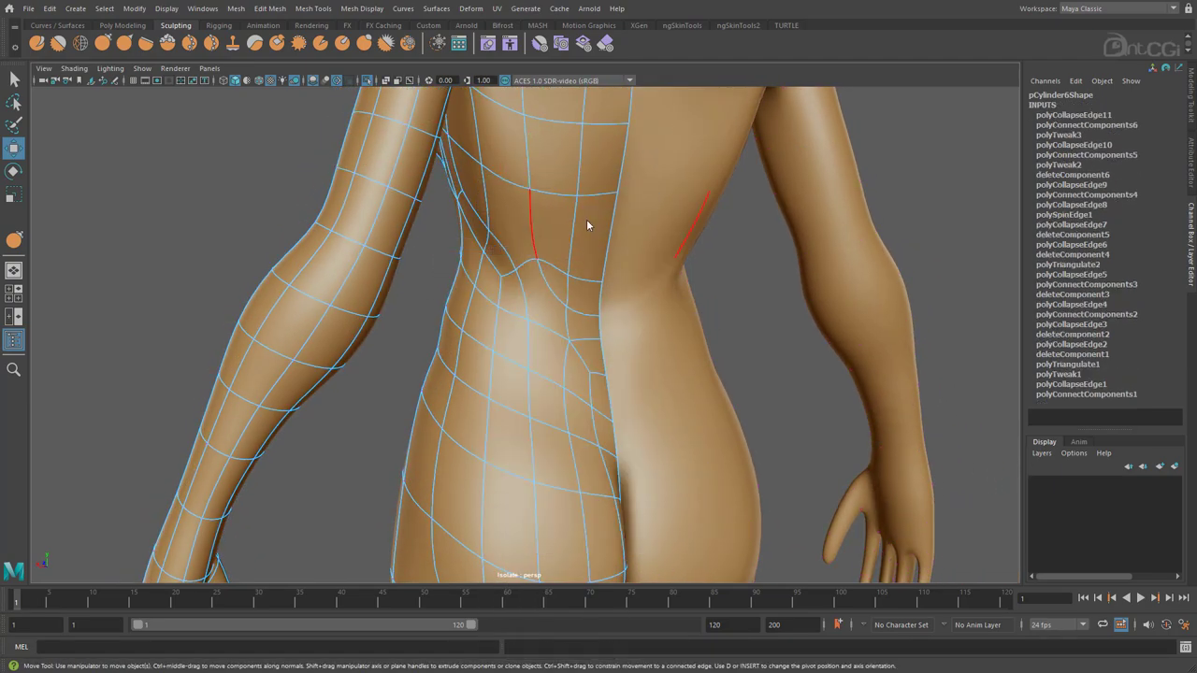
# - Triangulate the faces above the rear waist and delete the unwanted edges to redirect the edge flow
pyautogui.click(510, 216)
pyautogui.keyDown('shift'); pyautogui.moveTo(509, 215); pyautogui.dragTo(521, 346, button='right'); pyautogui.keyUp('shift')
pyautogui.moveTo(518, 280); pyautogui.dragTo(515, 241, button='right')
pyautogui.click(513, 243)
pyautogui.press('Delete')
pyautogui.click(531, 234)
pyautogui.keyDown('shift'); pyautogui.moveTo(550, 318); pyautogui.dragTo(542, 290, button='right'); pyautogui.keyUp('shift')
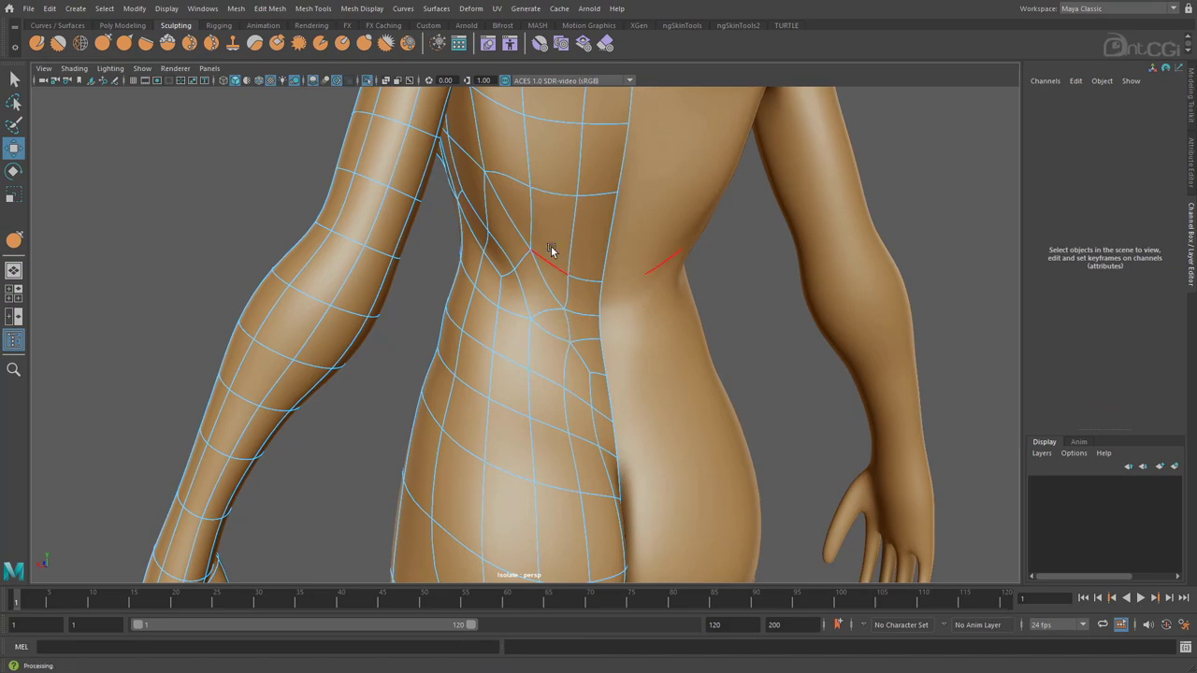
# - Collapse the two short edges beside the spine at the lower back
pyautogui.click(566, 326)
pyautogui.keyDown('shift'); pyautogui.click(600, 327); pyautogui.keyUp('shift')
pyautogui.keyDown('shift'); pyautogui.moveTo(599, 326); pyautogui.dragTo(646, 300, button='right'); pyautogui.keyUp('shift')
pyautogui.keyDown('alt'); pyautogui.moveTo(646, 303); pyautogui.dragTo(591, 295); pyautogui.keyUp('alt')
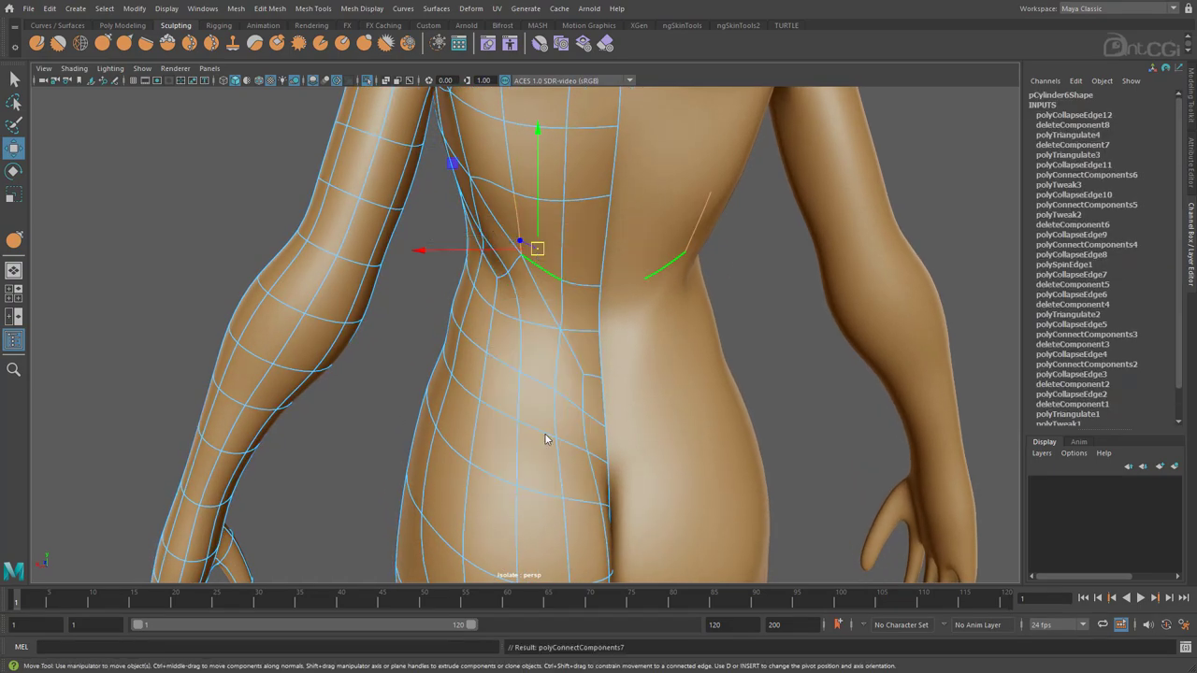
# - Connect a new edge from the rear waist up the back and collapse the short edge next to it
pyautogui.click(540, 267)
pyautogui.keyDown('shift'); pyautogui.moveTo(541, 269); pyautogui.dragTo(547, 433, button='right'); pyautogui.keyUp('shift')
pyautogui.keyDown('shift'); pyautogui.moveTo(576, 228); pyautogui.dragTo(576, 228, button='right'); pyautogui.keyUp('shift')
pyautogui.keyDown('alt'); pyautogui.moveTo(572, 234); pyautogui.dragTo(591, 268); pyautogui.keyUp('alt')
# - Smooth the edge spacing across the middle and lower back of the body mesh with the Relax tool
pyautogui.moveTo(579, 328); pyautogui.dragTo(614, 305, button='right')
pyautogui.keyDown('alt'); pyautogui.moveTo(615, 305); pyautogui.dragTo(571, 301); pyautogui.keyUp('alt')
pyautogui.click(570, 300)
pyautogui.press('y')
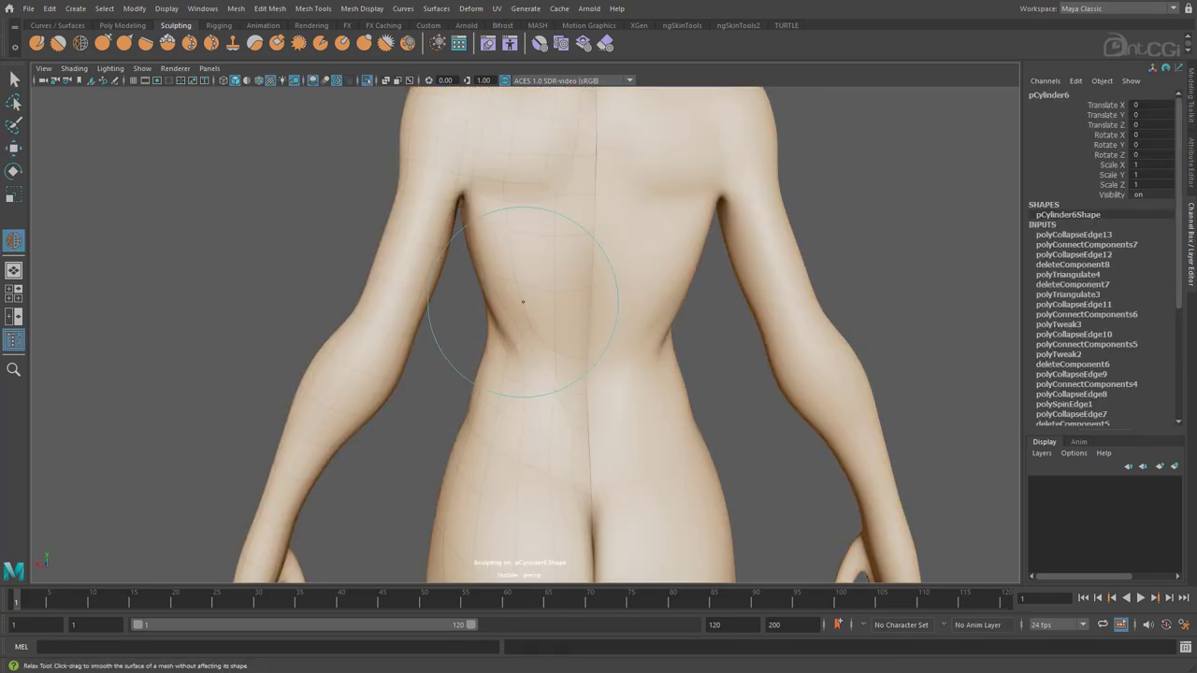
pyautogui.keyDown('alt'); pyautogui.moveTo(507, 265); pyautogui.dragTo(536, 315); pyautogui.keyUp('alt')
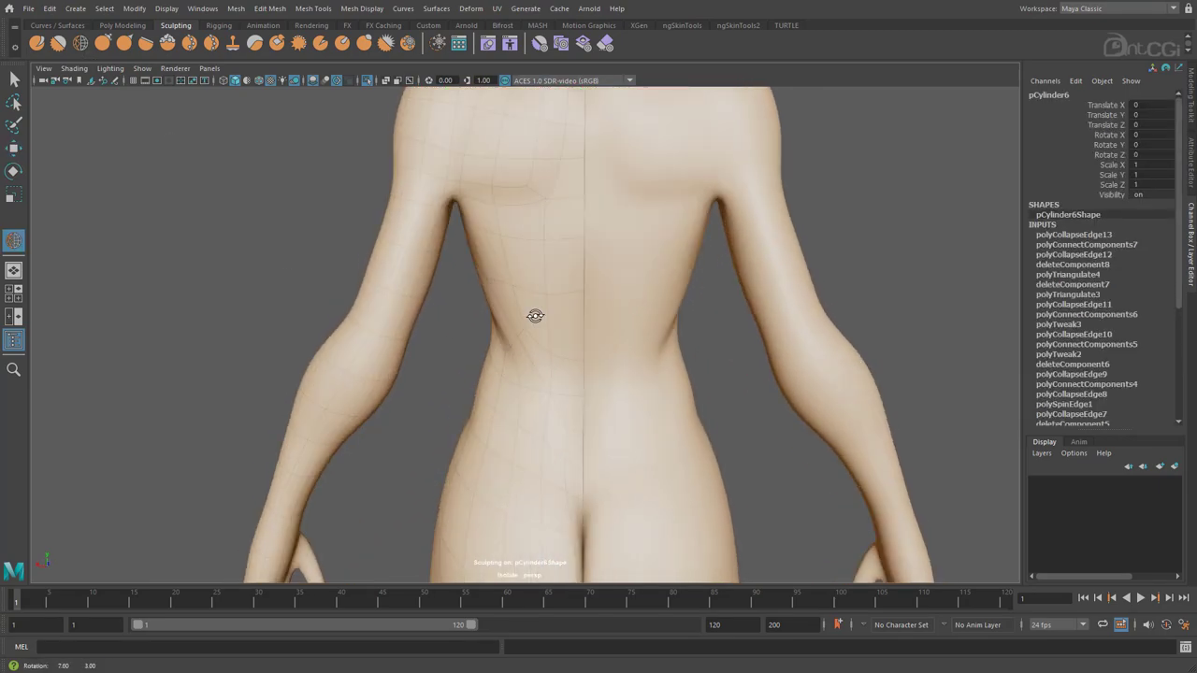
pyautogui.moveTo(537, 315)
pyautogui.keyDown('alt'); pyautogui.mouseDown(button='right')
pyautogui.moveTo(492, 369)
pyautogui.moveTo(513, 378)
pyautogui.mouseUp(button='right'); pyautogui.keyUp('alt')
# - Leave the Relax tool, deselect the mesh and inspect the whole body's surface from several angles
pyautogui.press('w')
pyautogui.hotkey('alt', 'd')
pyautogui.keyDown('alt'); pyautogui.moveTo(512, 377); pyautogui.dragTo(309, 393); pyautogui.keyUp('alt')
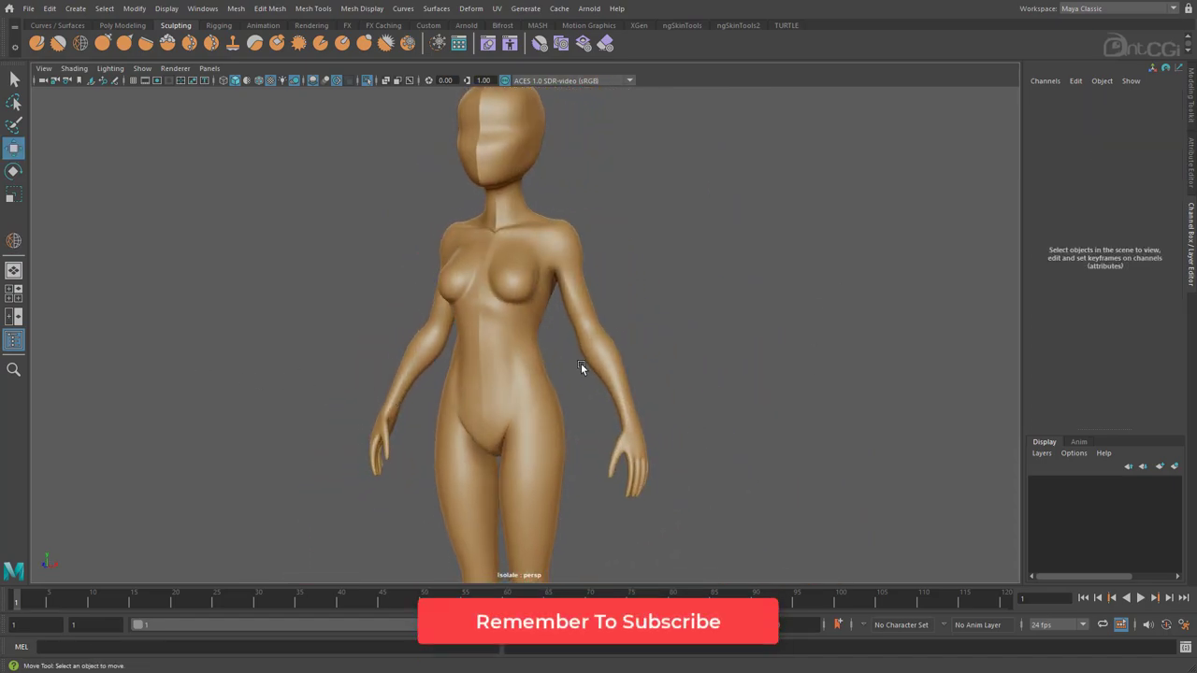
pyautogui.keyDown('alt'); pyautogui.moveTo(580, 362); pyautogui.dragTo(541, 362); pyautogui.keyUp('alt')
pyautogui.keyDown('alt'); pyautogui.moveTo(539, 360); pyautogui.dragTo(551, 358, button='middle'); pyautogui.keyUp('alt')
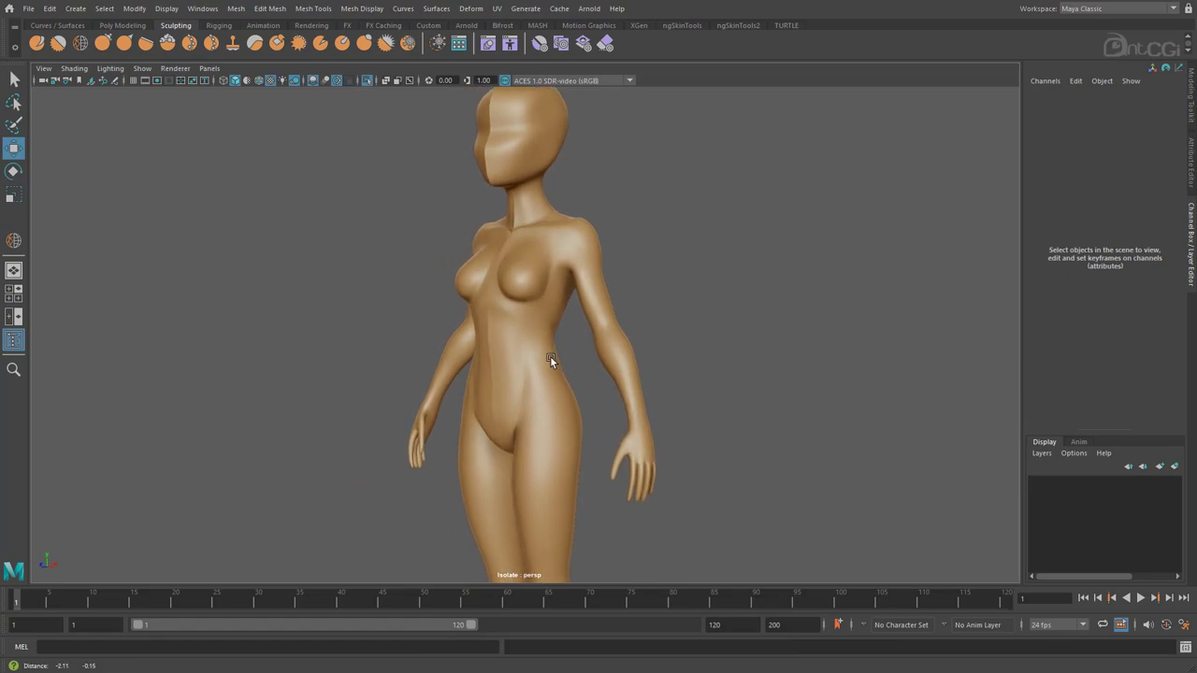
pyautogui.keyDown('alt'); pyautogui.moveTo(551, 358); pyautogui.dragTo(561, 346); pyautogui.keyUp('alt')
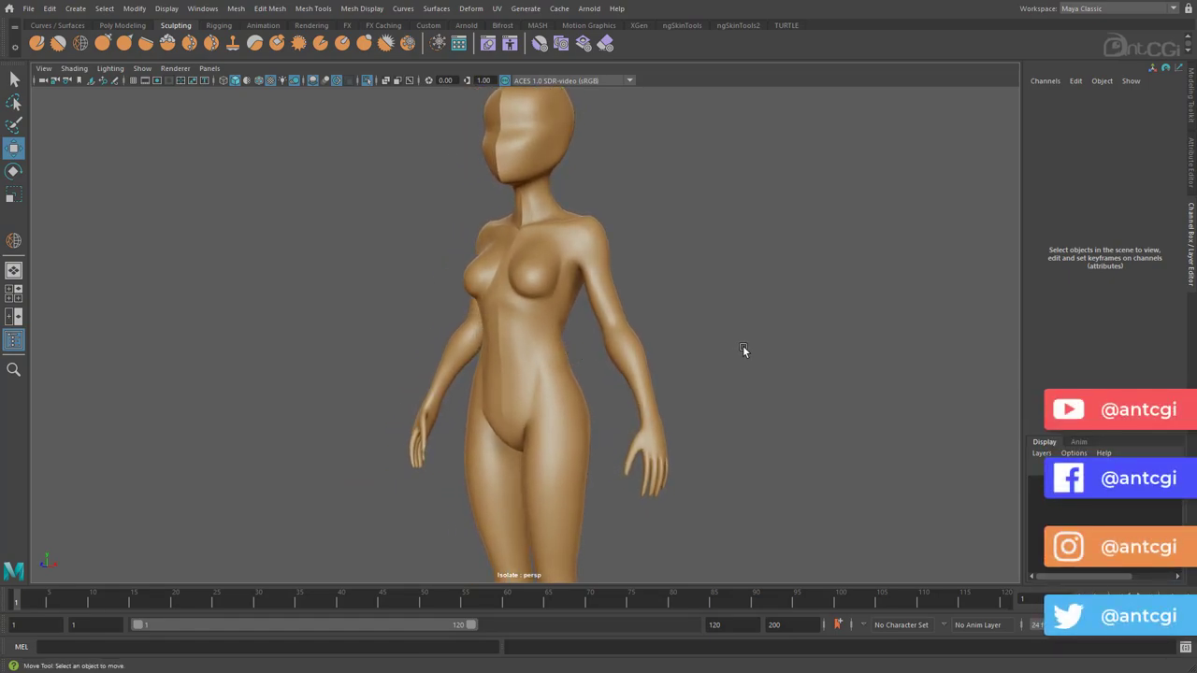